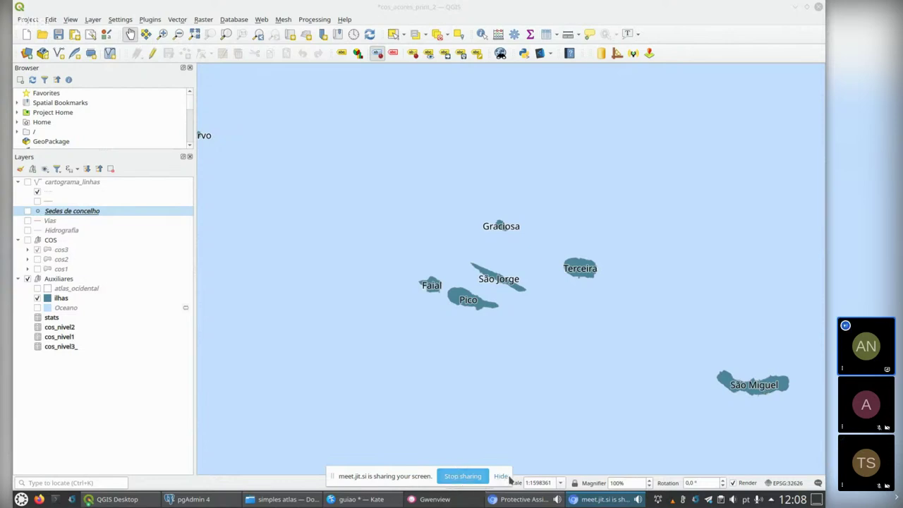
Add the built-in World Map layer to the project using the coordinate box's keyword
click(507, 477)
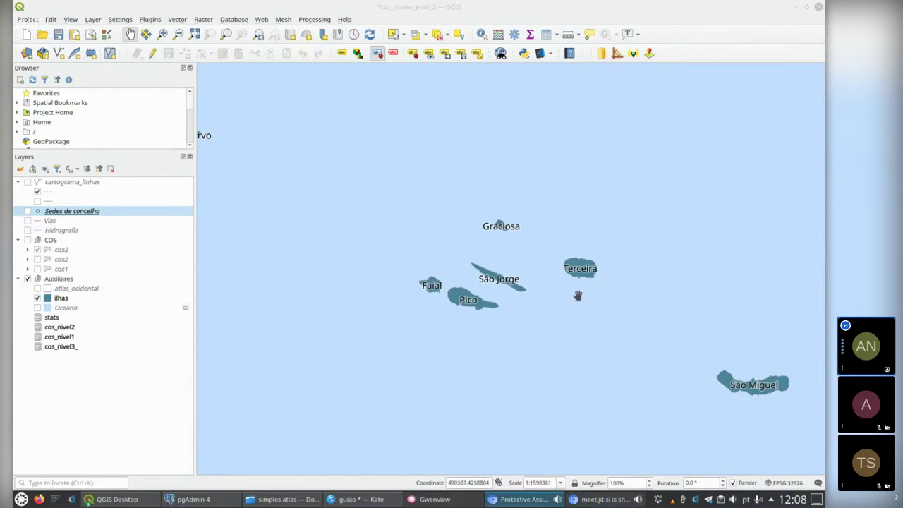
scroll(432, 293, down, 1)
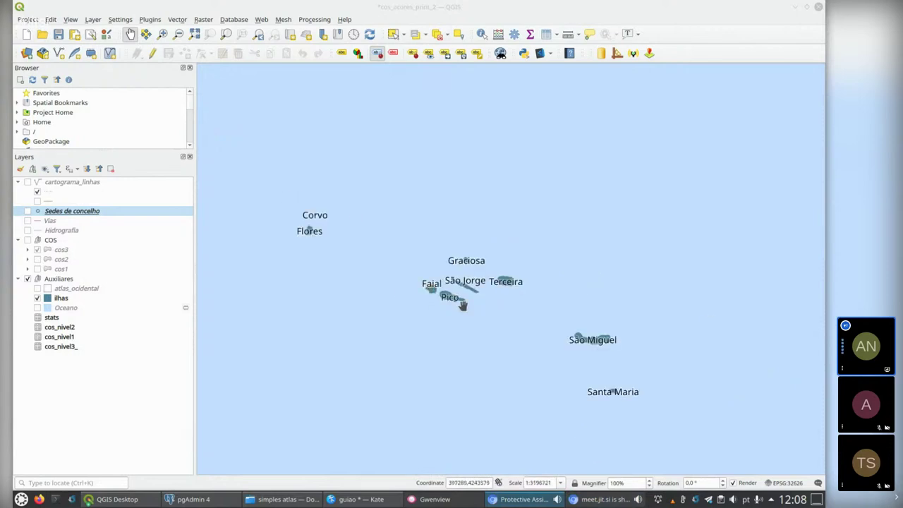
drag(468, 327, 469, 304)
scroll(478, 317, up, 1)
scroll(479, 317, down, 1)
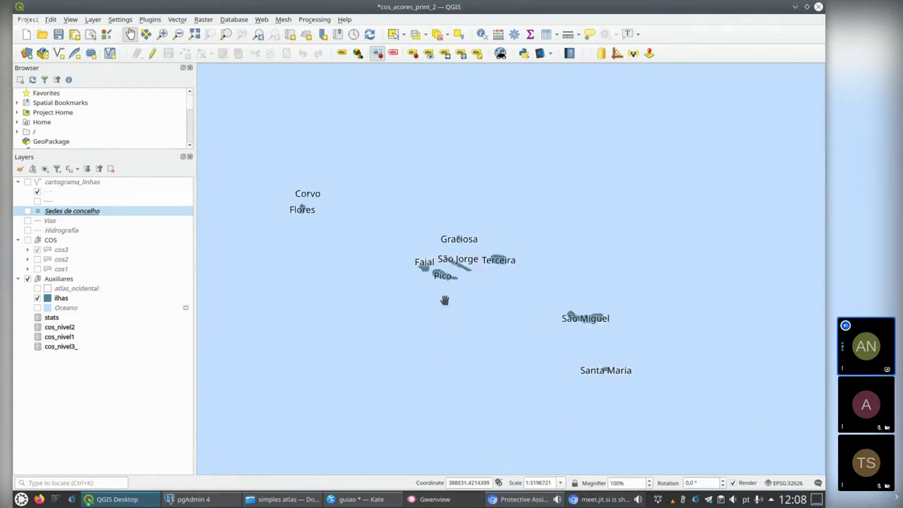
scroll(449, 302, down, 1)
scroll(449, 302, down, 1)
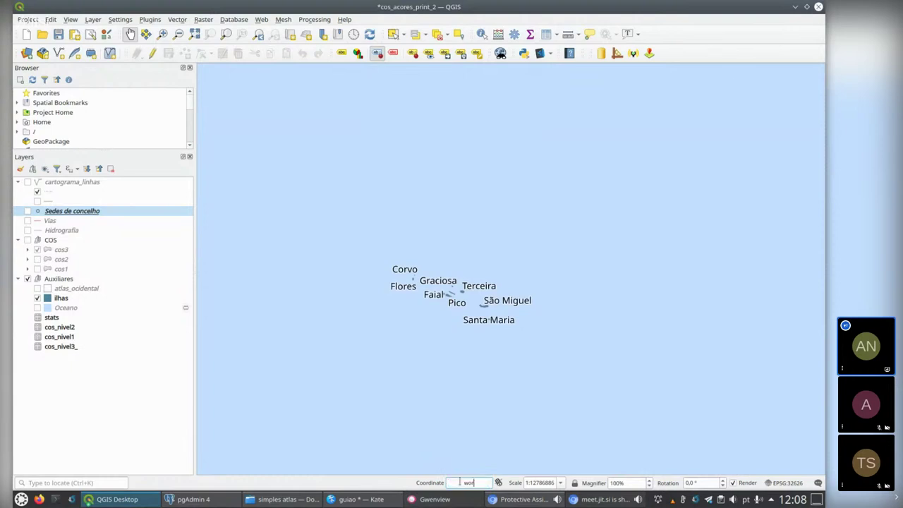
key(Return)
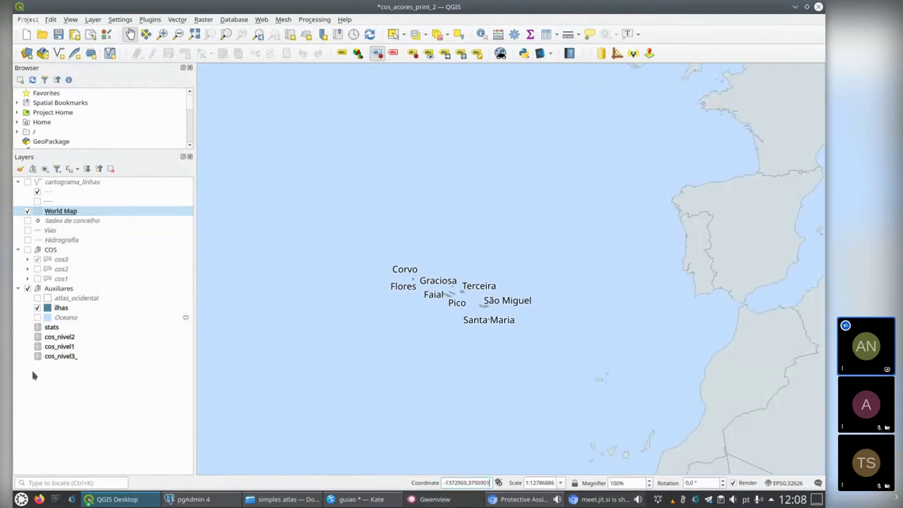
Place the World Map layer directly below ilhas in the Auxiliares group and examine the islands' location relative to the continents
drag(57, 215, 62, 315)
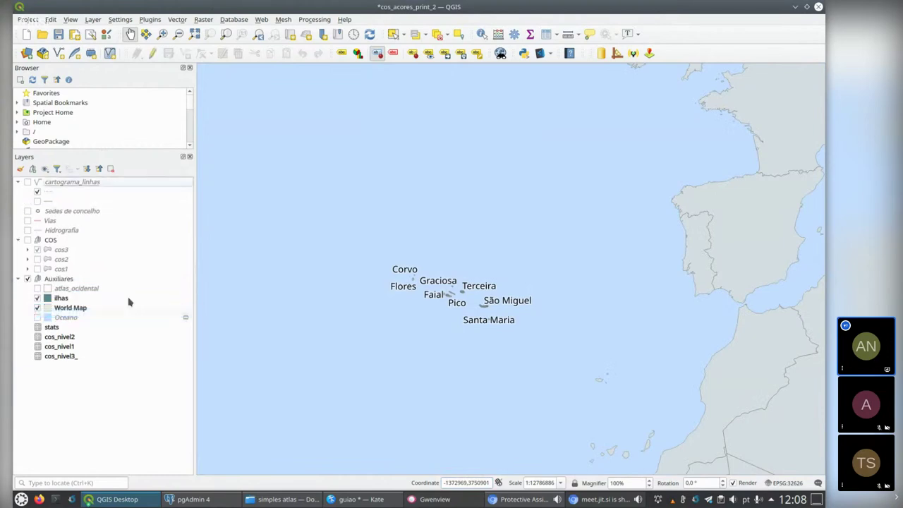
scroll(542, 363, down, 1)
scroll(523, 361, down, 1)
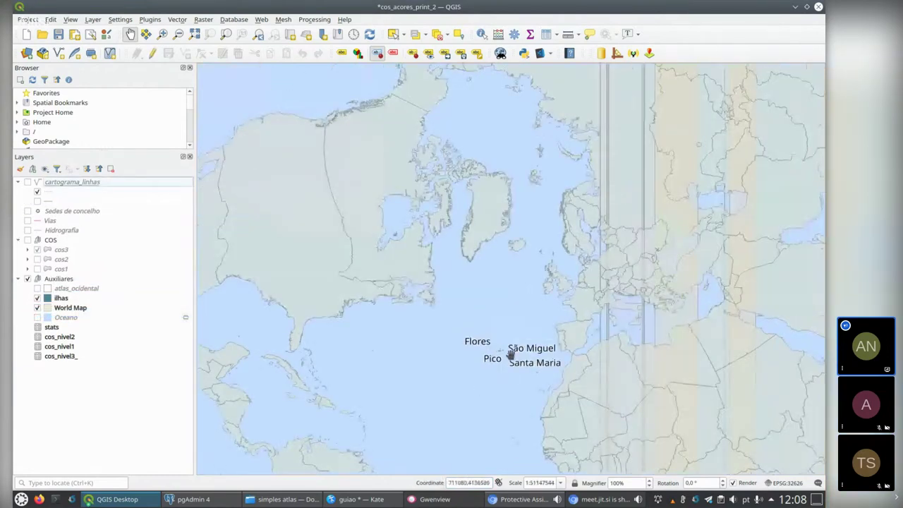
scroll(508, 347, up, 3)
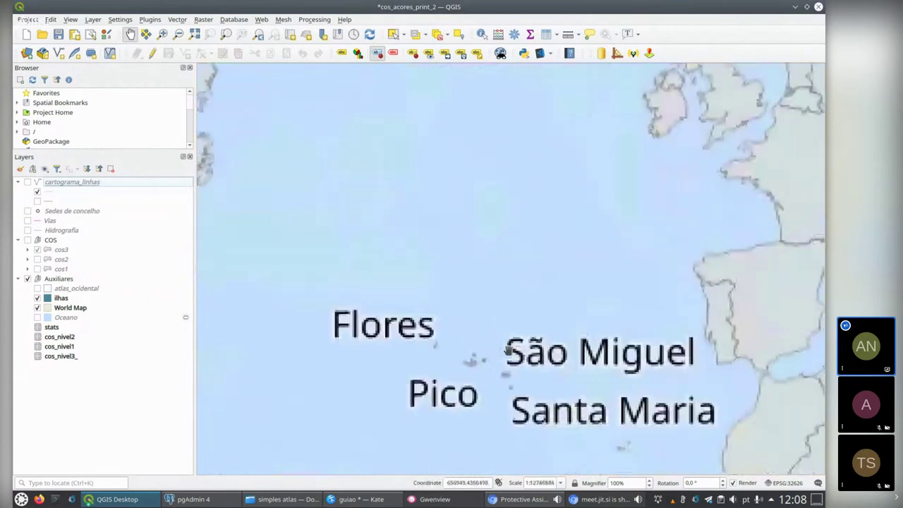
scroll(491, 377, up, 1)
drag(444, 379, 532, 300)
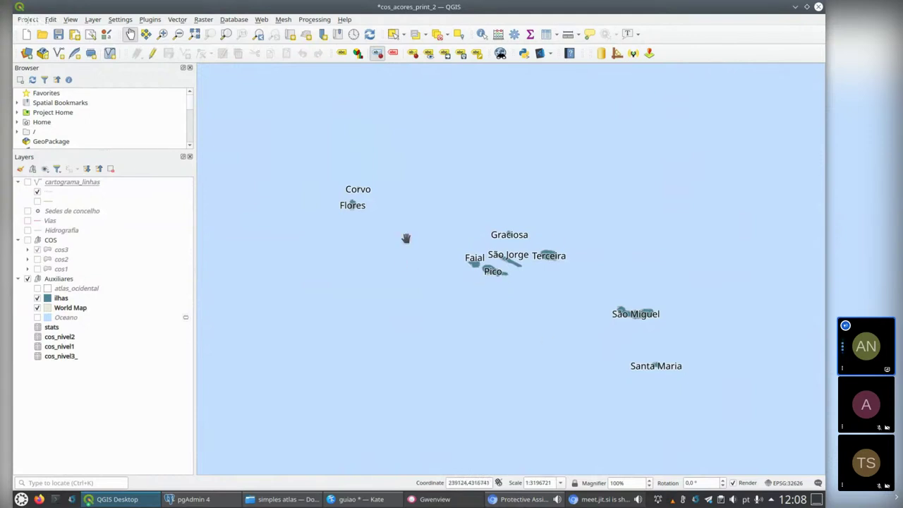
scroll(511, 270, up, 2)
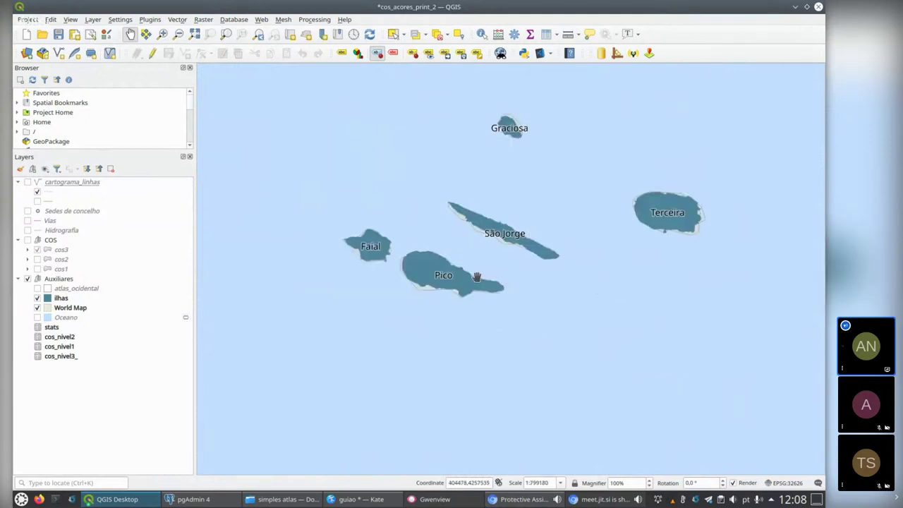
Hide the World Map, show the COS group, and review the cos3 legend classes over Pico island
click(38, 308)
click(27, 240)
scroll(428, 274, up, 1)
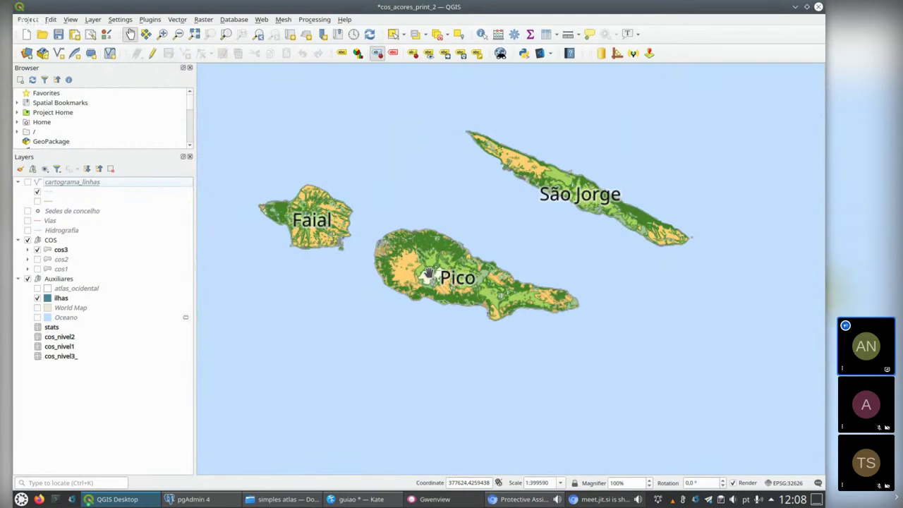
scroll(428, 275, up, 2)
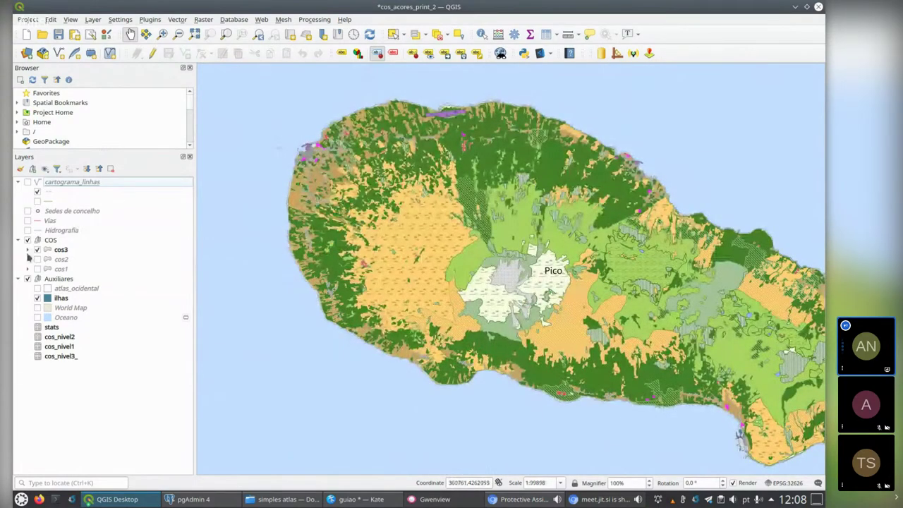
click(29, 250)
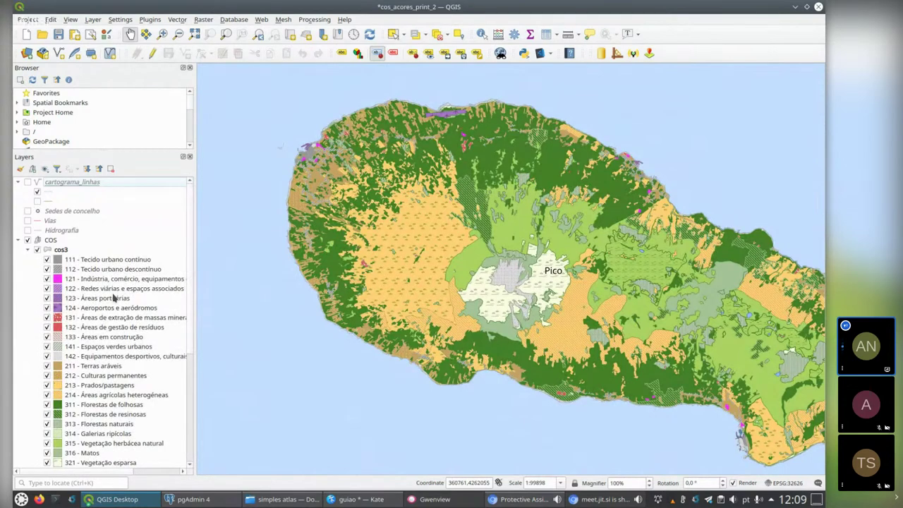
click(29, 250)
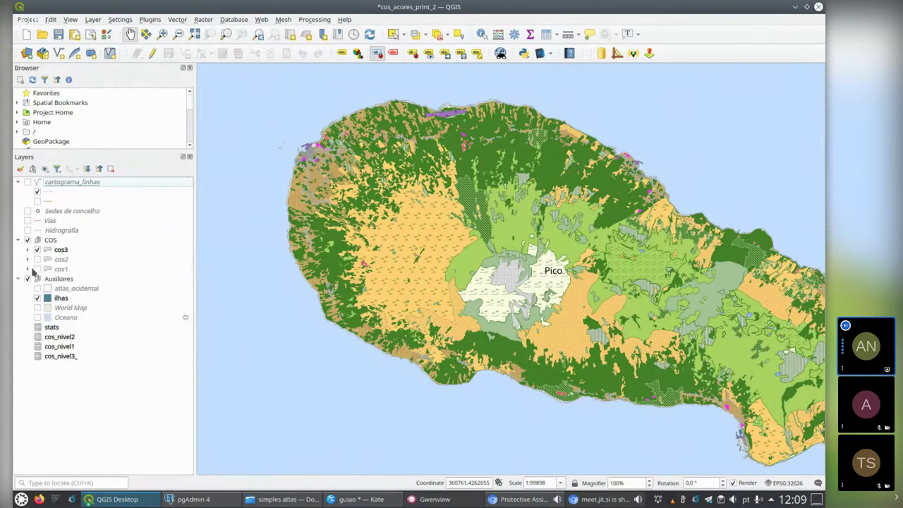
Show the cos2 layer instead of cos3, apply its default style, and expand its legend
click(38, 259)
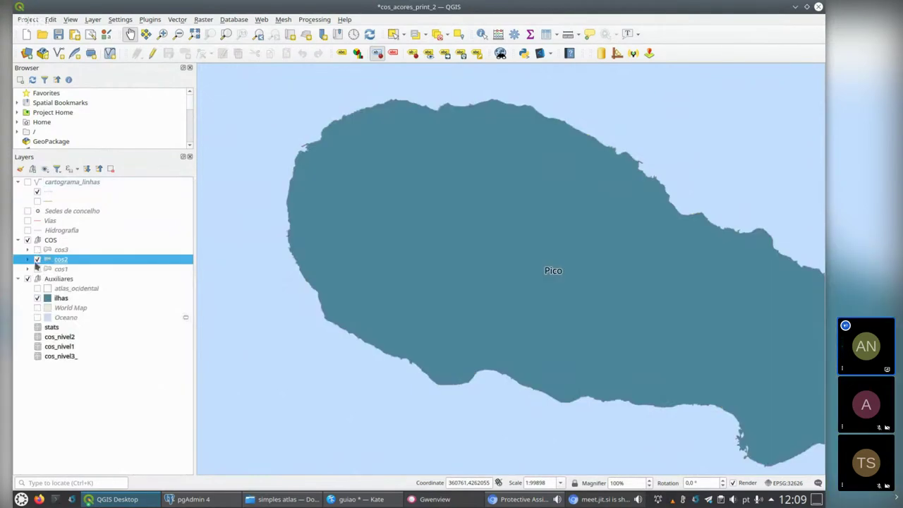
click(29, 259)
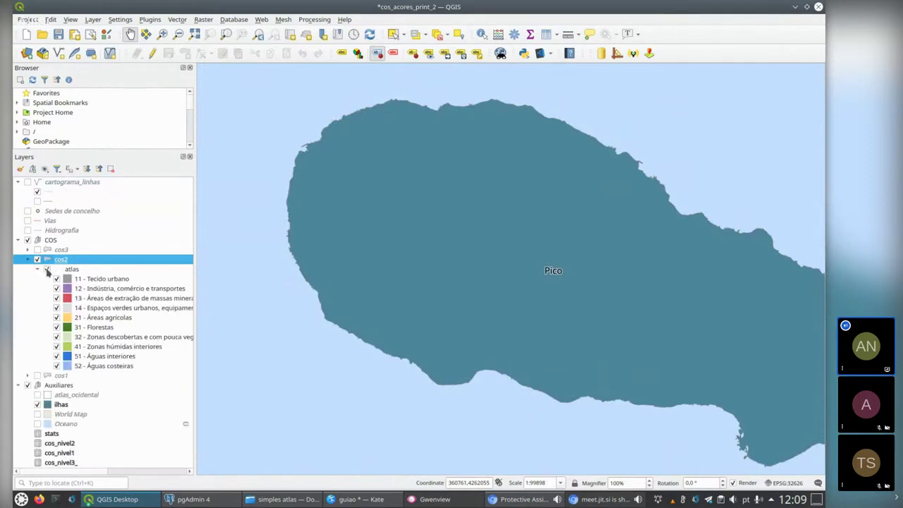
right_click(67, 265)
mouse_move(112, 266)
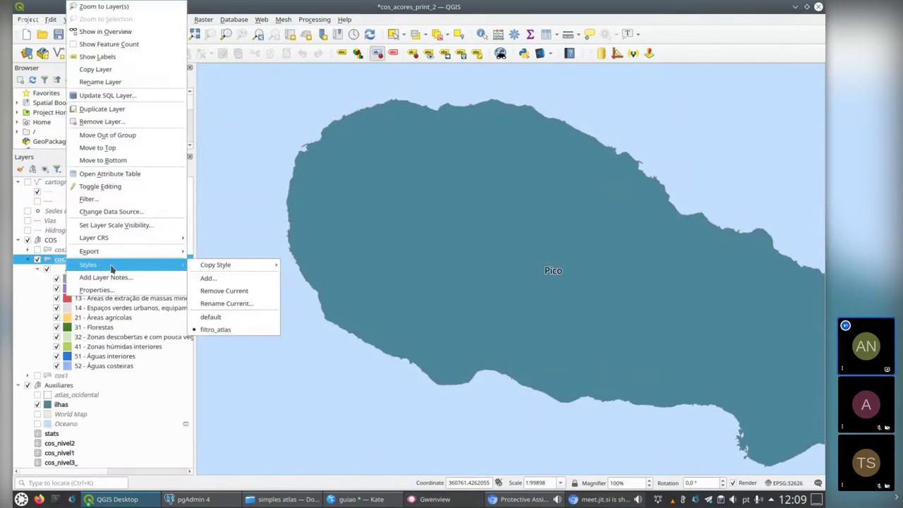
click(216, 318)
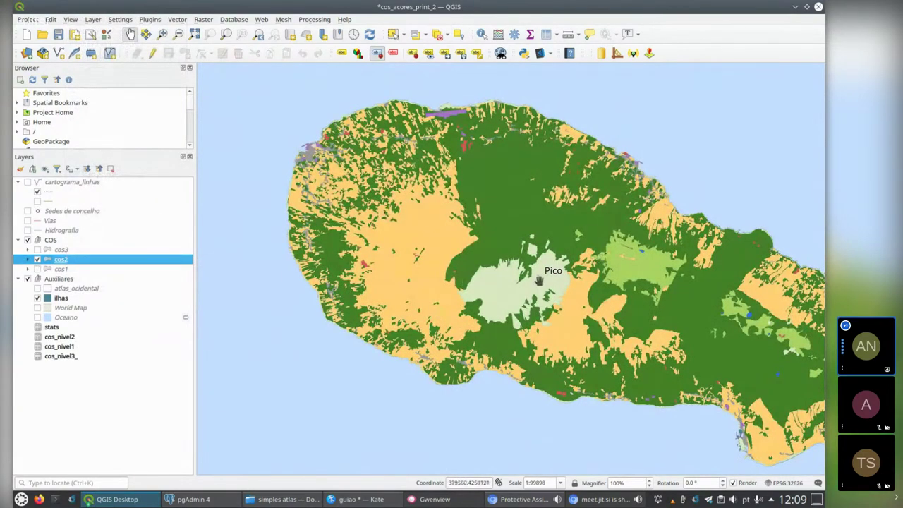
click(29, 260)
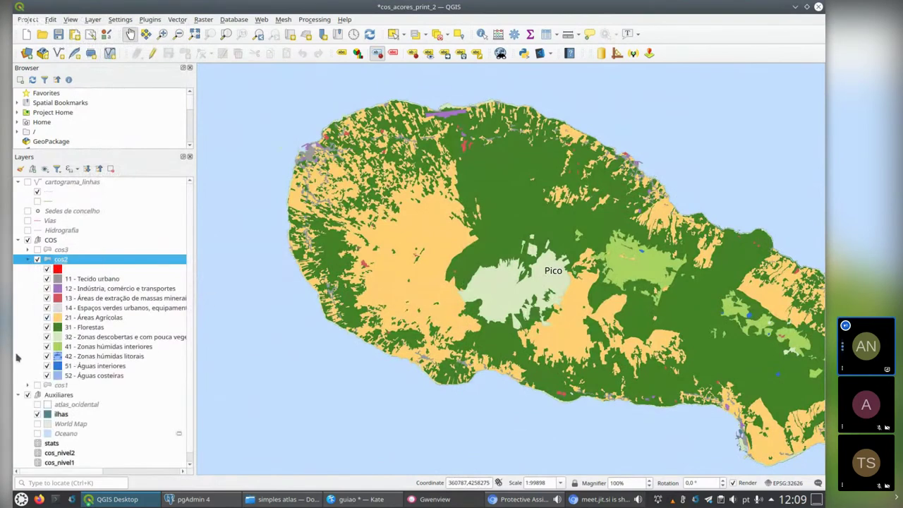
Display the cos1 layer with its default style and legend expanded, framing Faial, Pico and São Jorge
click(28, 385)
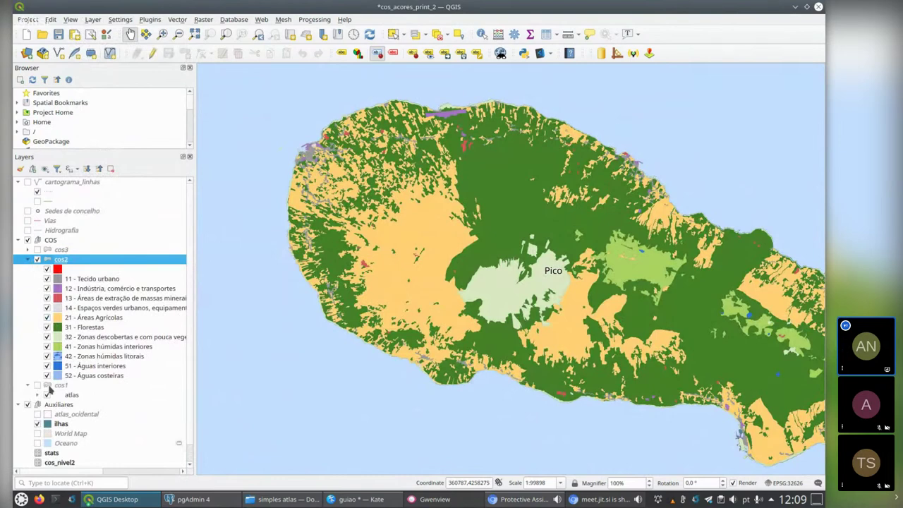
right_click(50, 384)
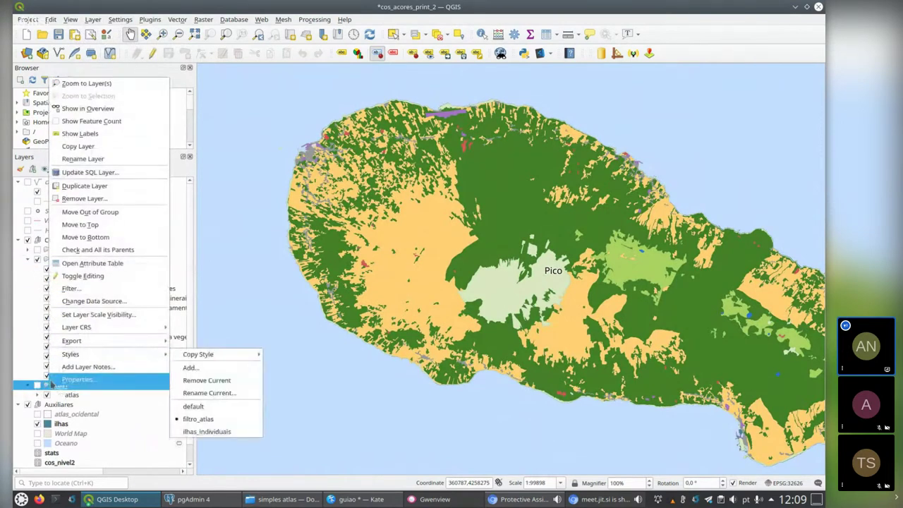
click(196, 406)
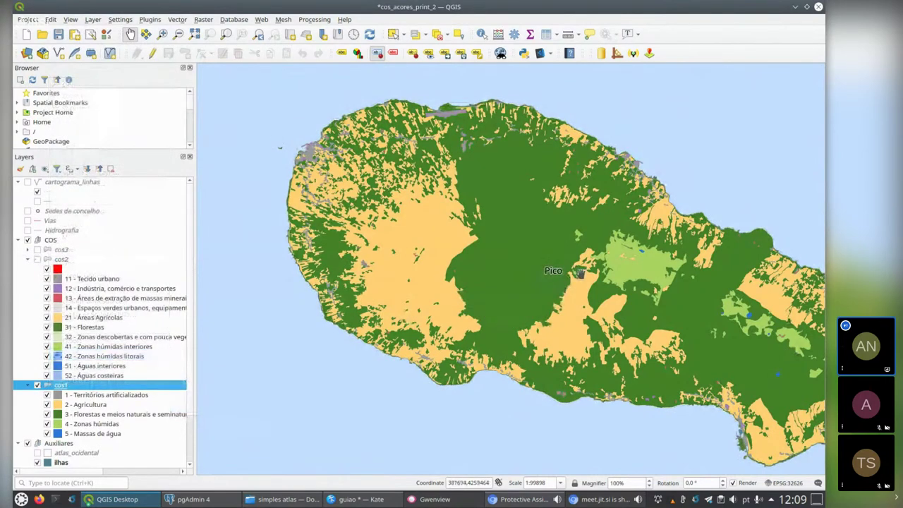
scroll(579, 275, down, 2)
scroll(598, 287, down, 1)
drag(599, 286, 528, 298)
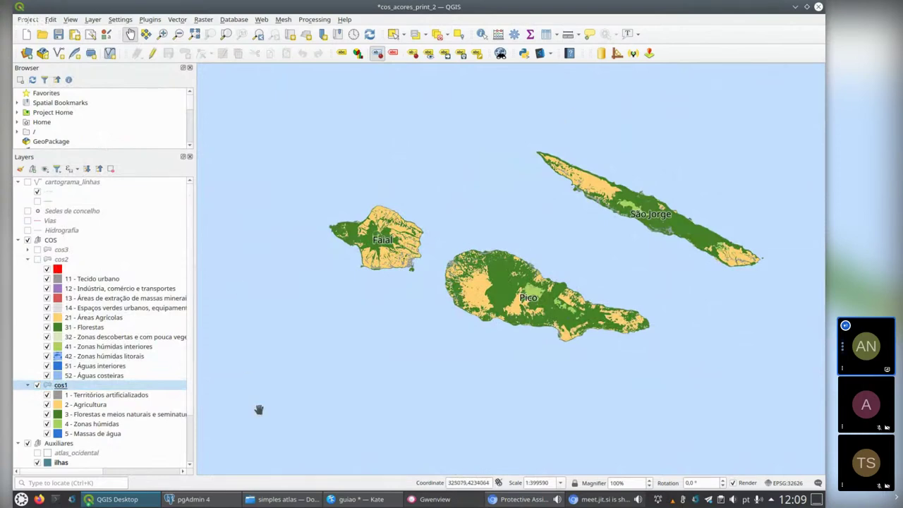
Switch to the "processamento dos dados" project and examine the Flores boundary lines and the land cover codes on the centroids
click(109, 499)
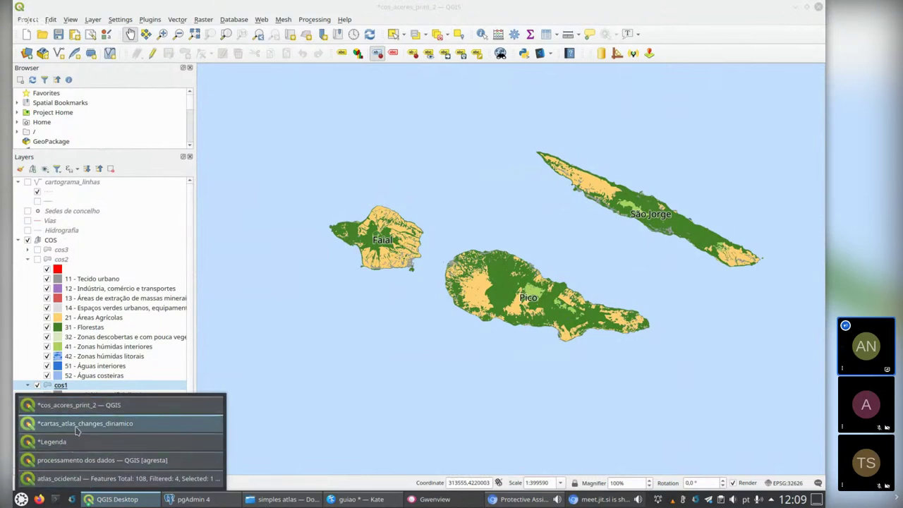
click(91, 447)
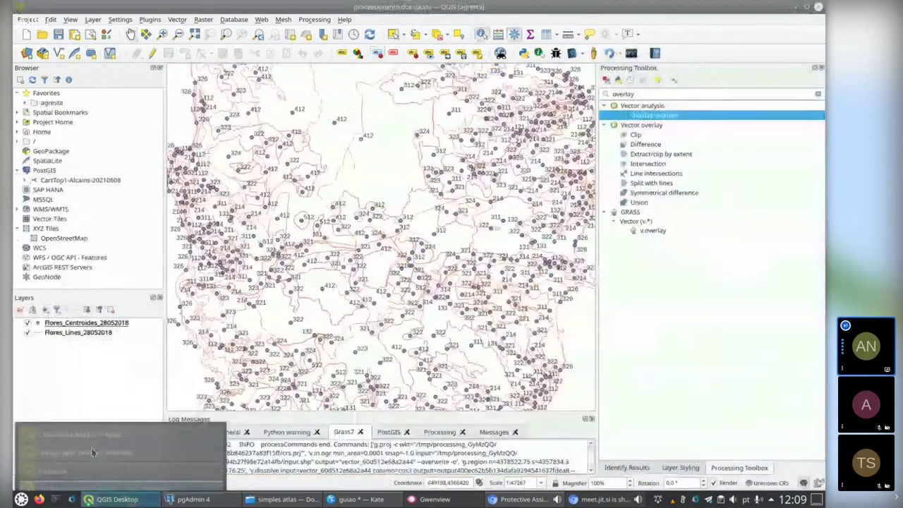
scroll(342, 302, down, 1)
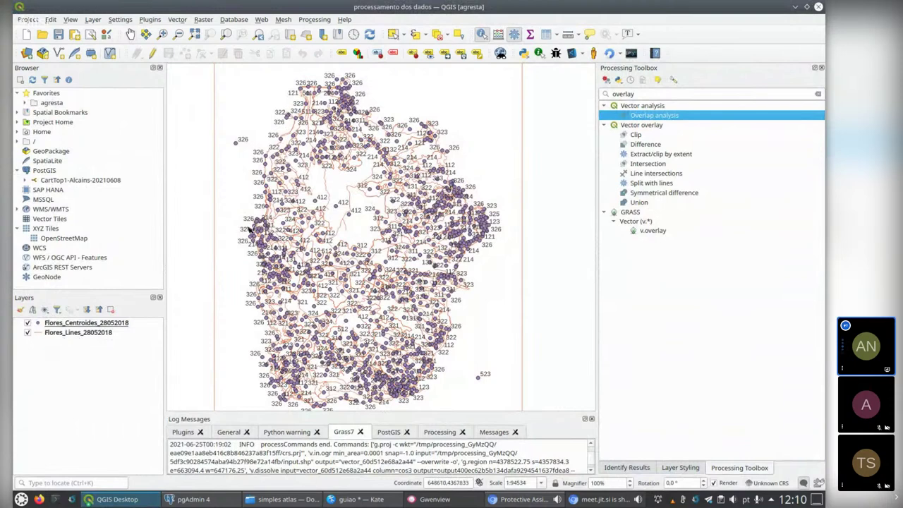
scroll(309, 175, up, 2)
scroll(308, 175, up, 3)
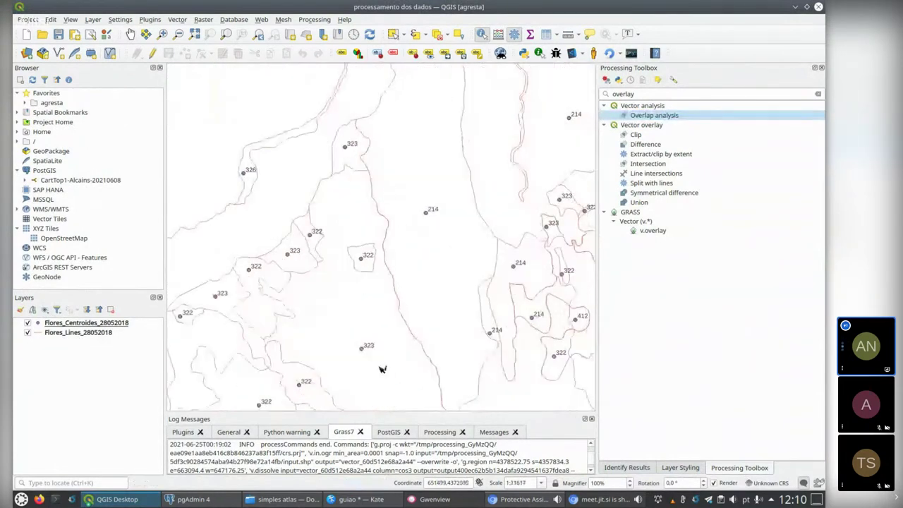
scroll(381, 367, up, 1)
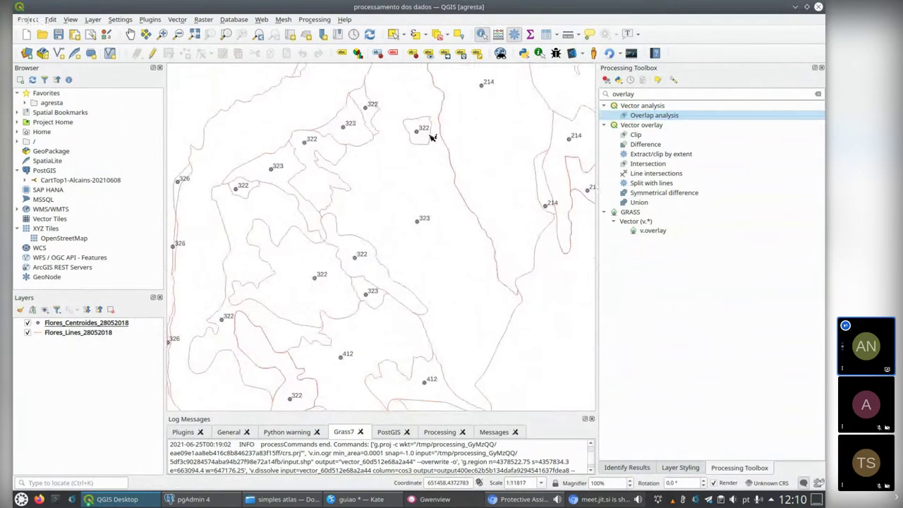
scroll(413, 177, down, 4)
drag(432, 221, 407, 310)
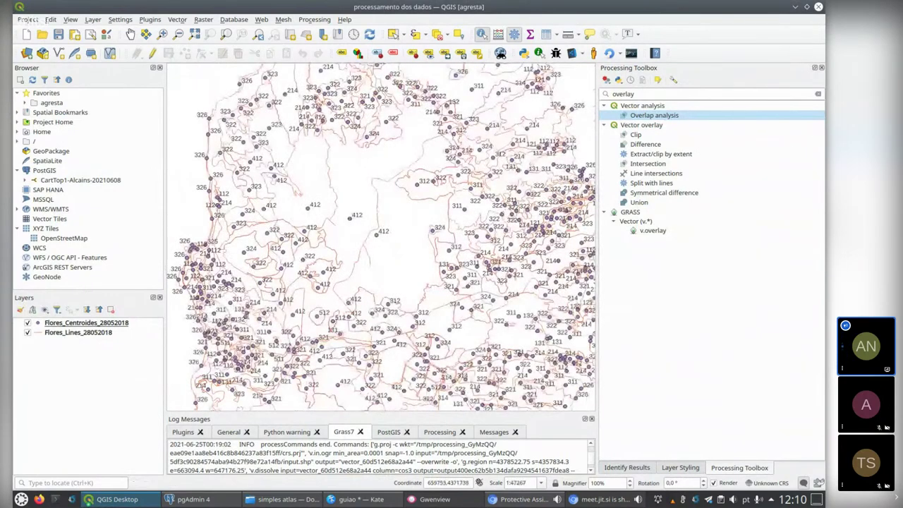
Clear the processing algorithm search and open the build_cos model of the COS_acores group in the Model Designer to inspect its workflow
click(819, 95)
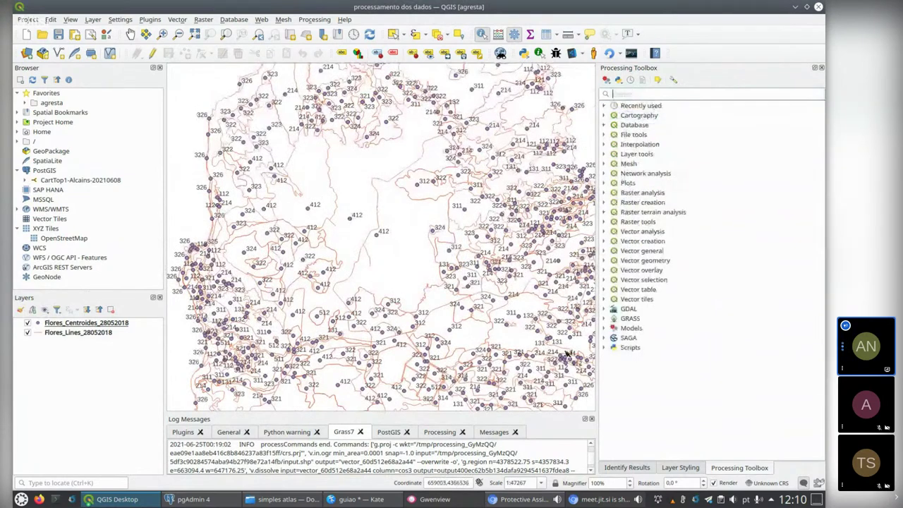
click(604, 329)
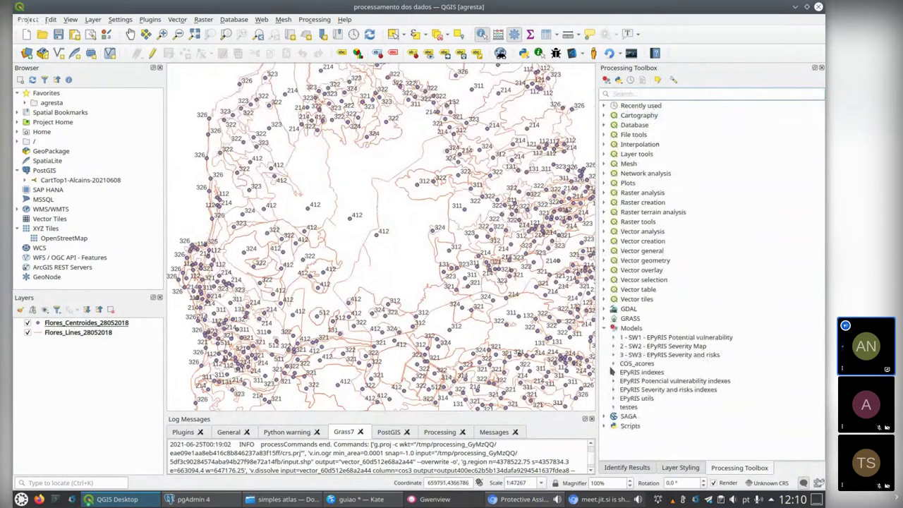
click(612, 364)
right_click(661, 372)
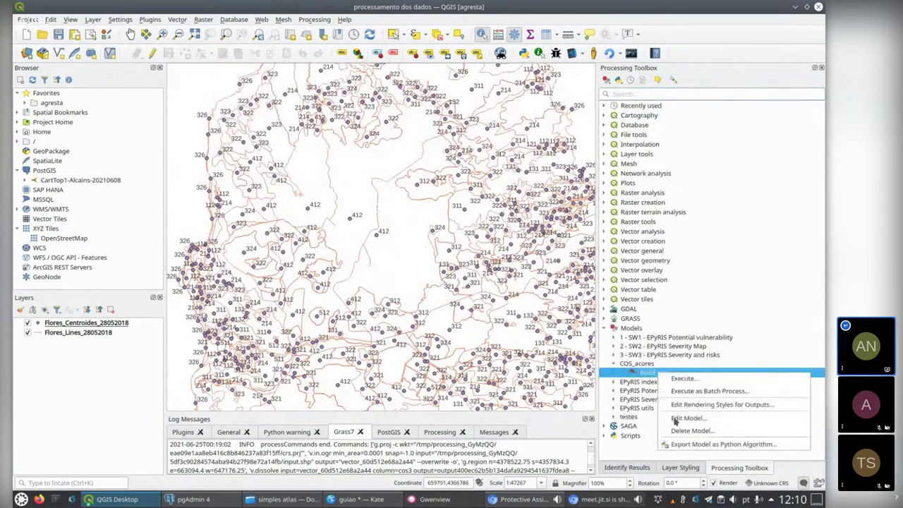
click(678, 418)
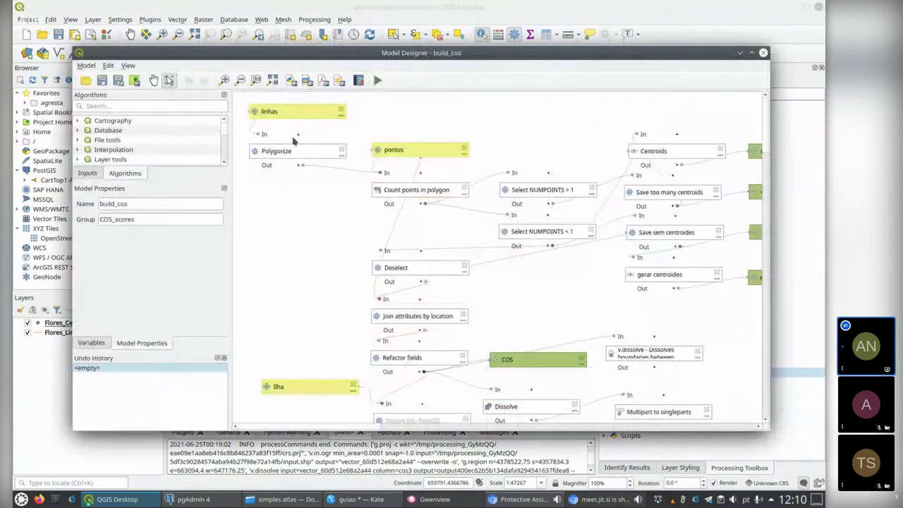
drag(369, 56, 348, 47)
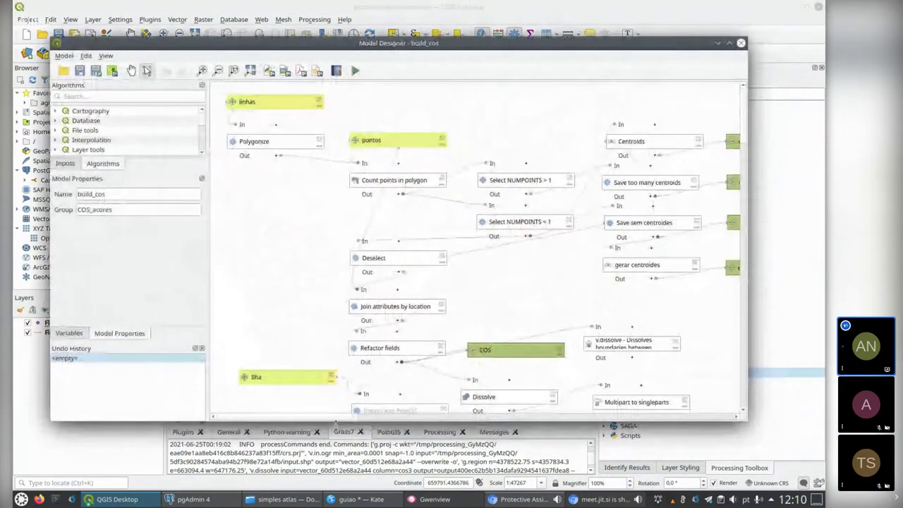
scroll(355, 418, right, 5)
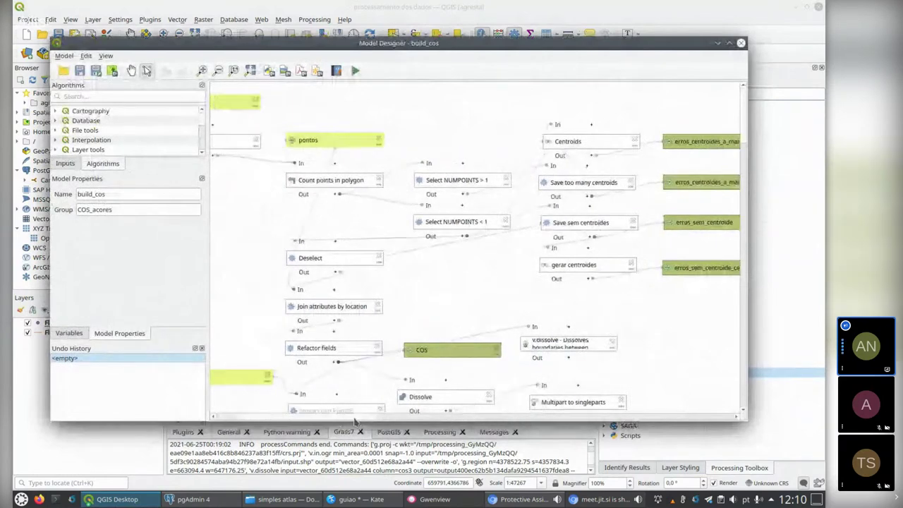
Review the build_cos workflow from its linhas input onward and compare it with the Flores lines and centroids on the map
drag(355, 420, 339, 422)
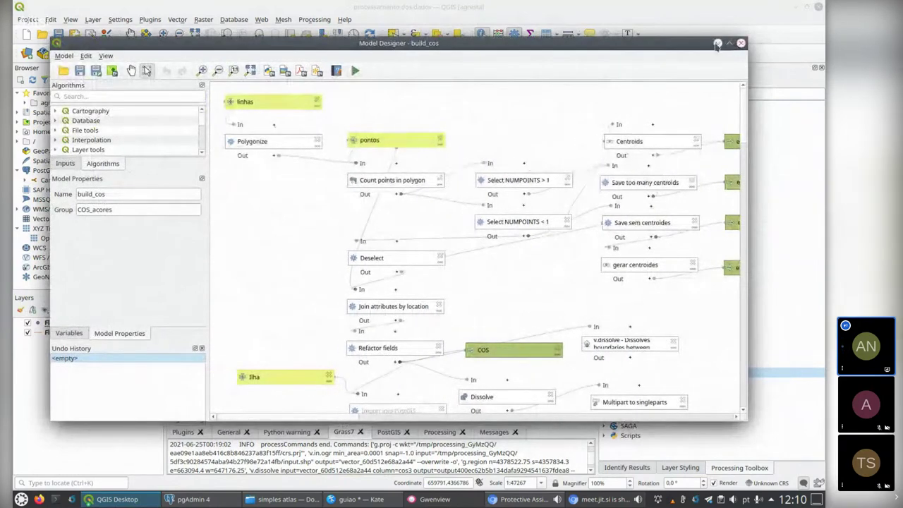
drag(577, 45, 687, 373)
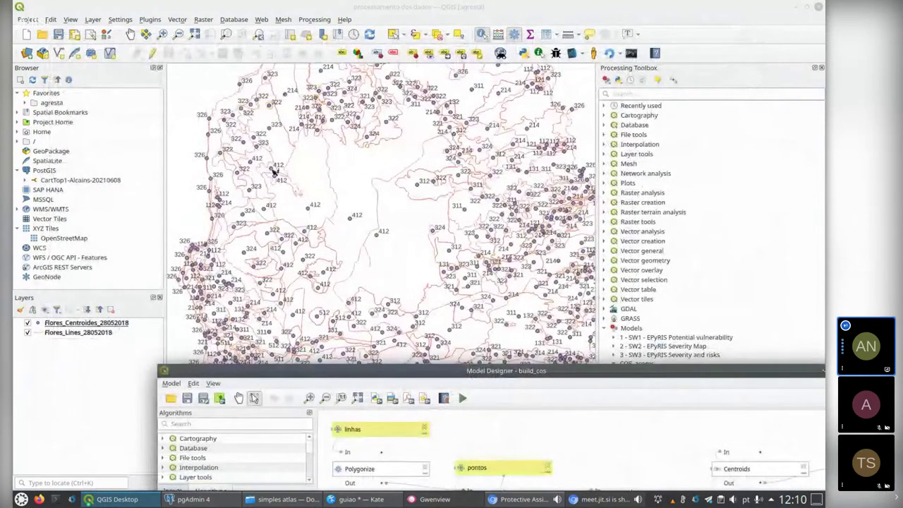
drag(344, 374, 305, 162)
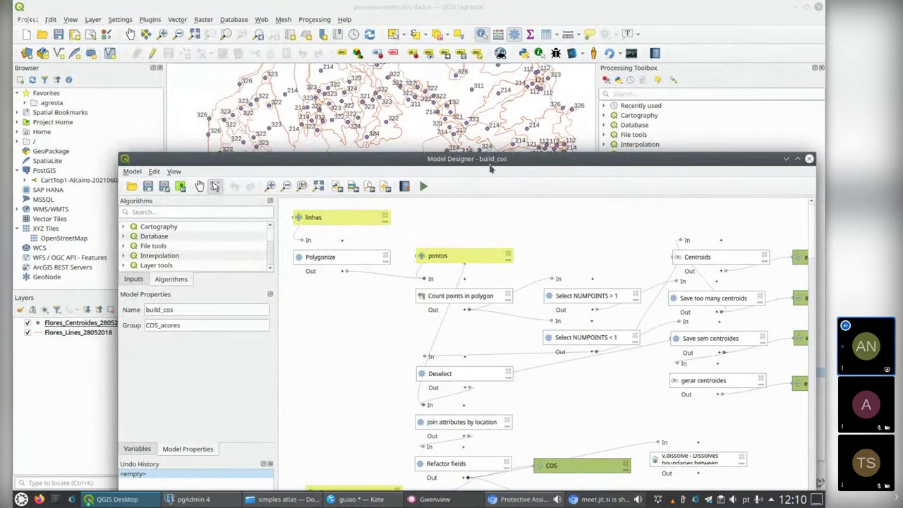
drag(689, 162, 688, 97)
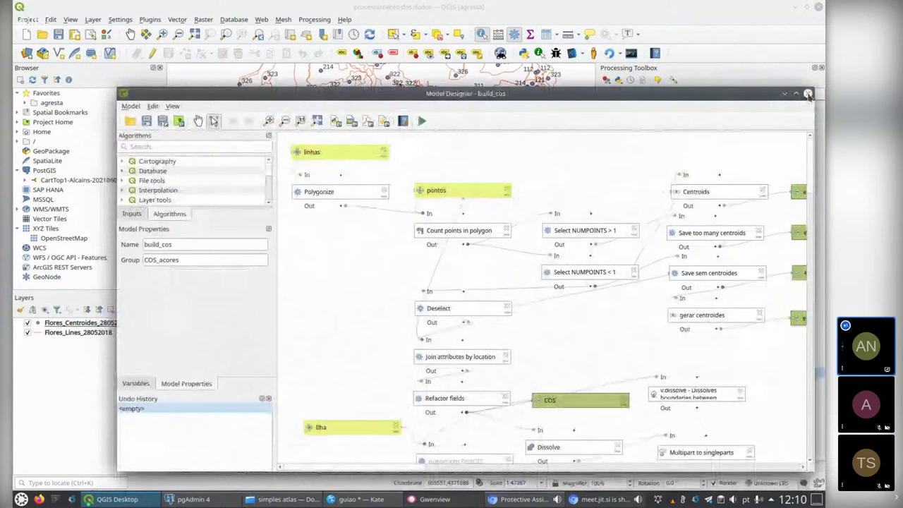
Run the build_cos model with Flores_Lines_28052018 as linhas and Flores_Centroides_28052018 as pontos, leaving outputs as temporary layers
click(421, 120)
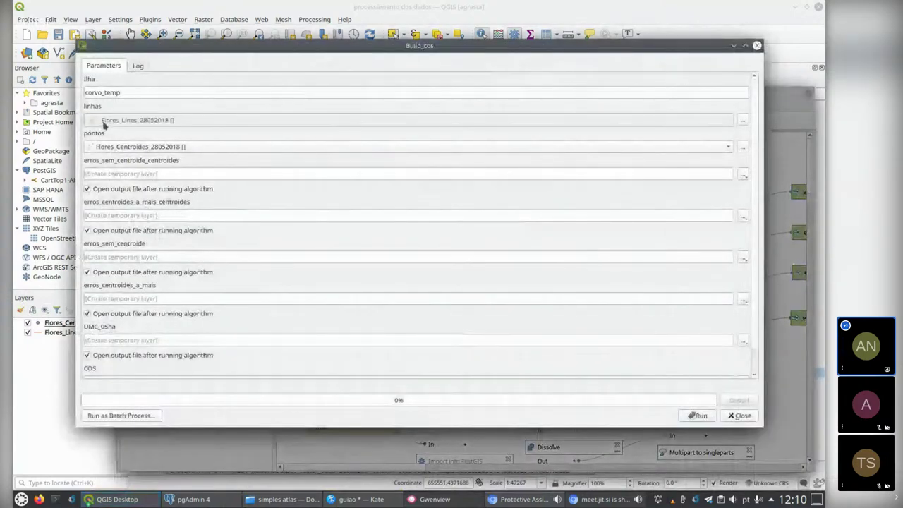
click(109, 120)
click(123, 121)
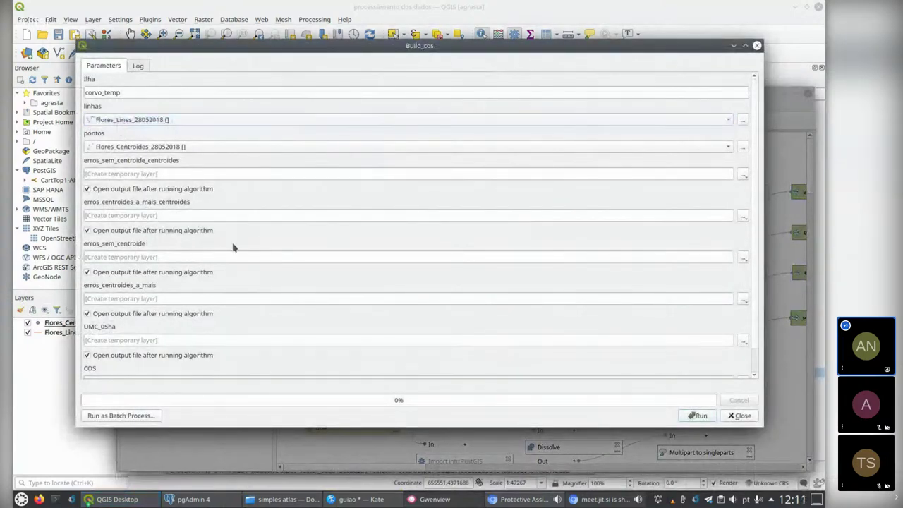
click(684, 417)
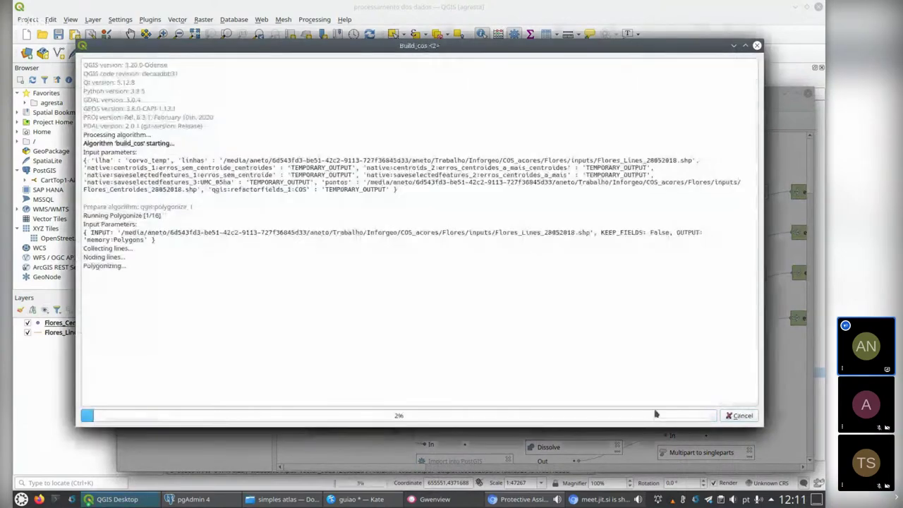
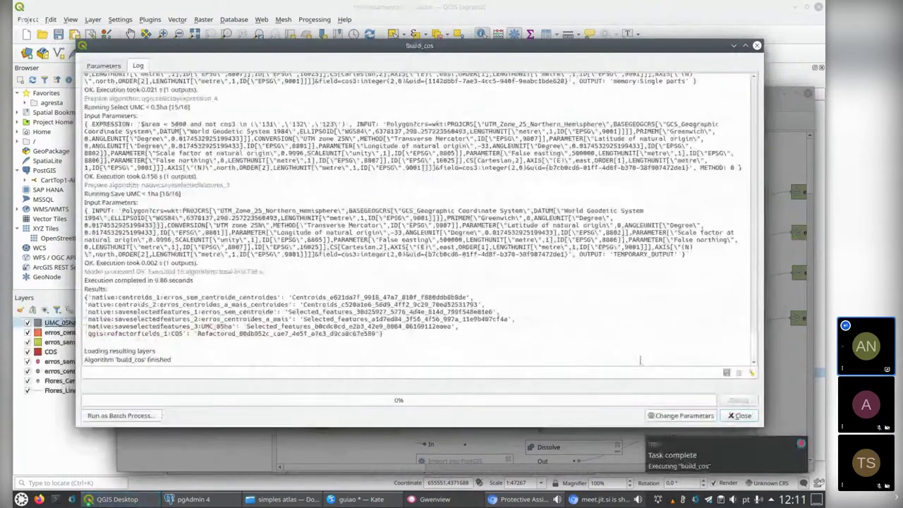
key(Escape)
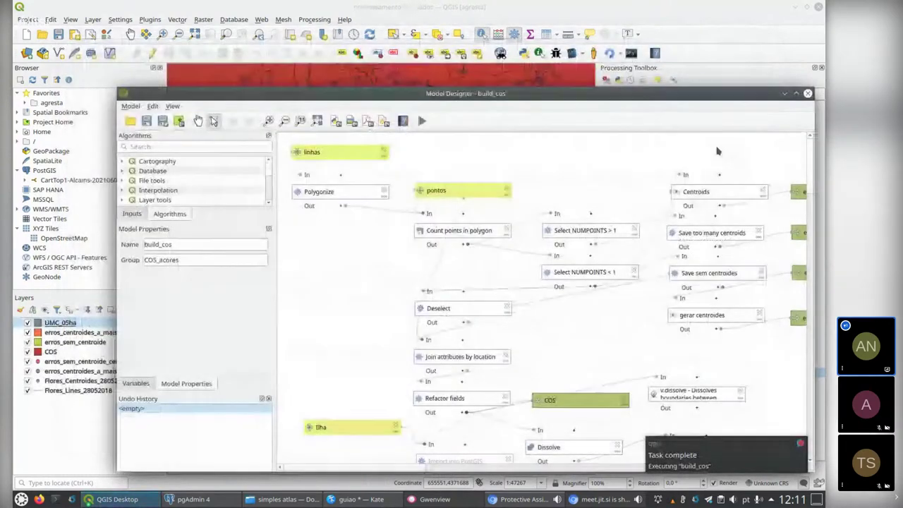
Minimise the Model Designer and hide the UMC_05ha, erros_centroides_a_mais and erros_sem_centroide layers, leaving COS displayed
click(784, 94)
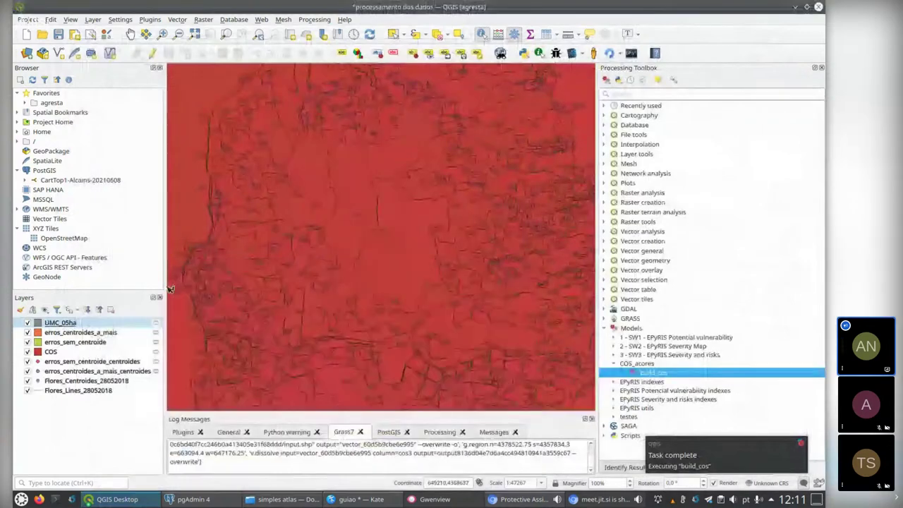
click(28, 323)
click(28, 332)
click(29, 342)
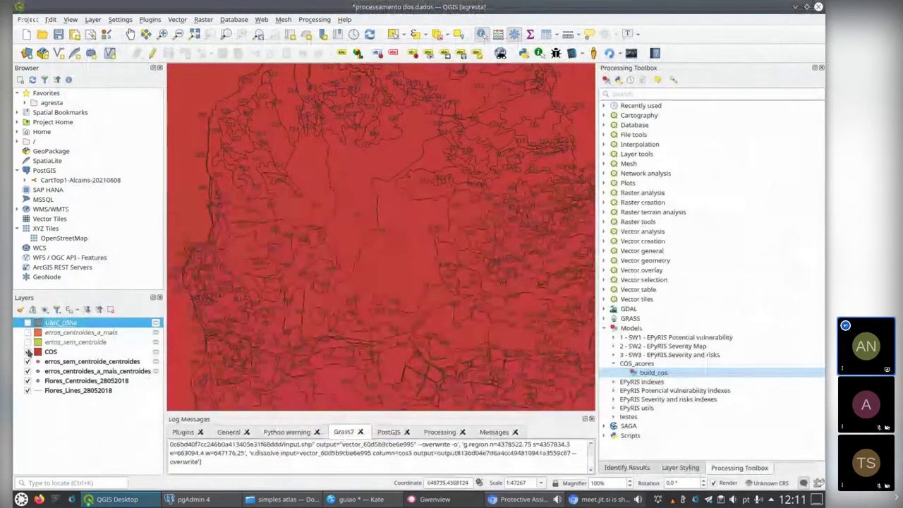
scroll(296, 326, down, 2)
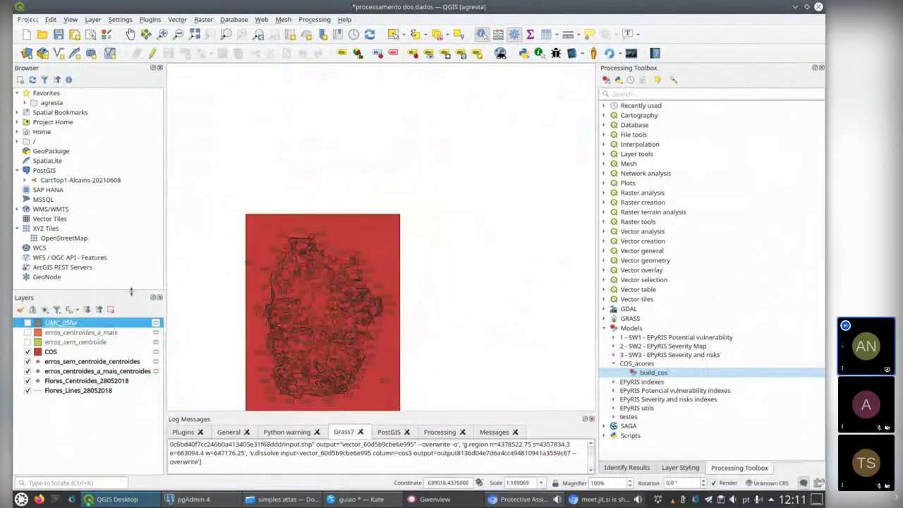
Identify the large central polygon of the COS layer to read its cos3 land cover code
click(77, 351)
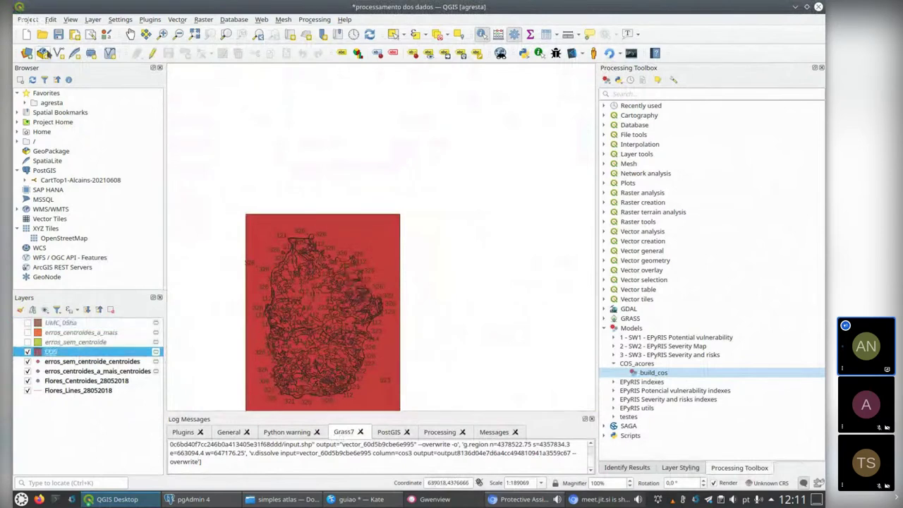
click(393, 34)
scroll(328, 320, up, 2)
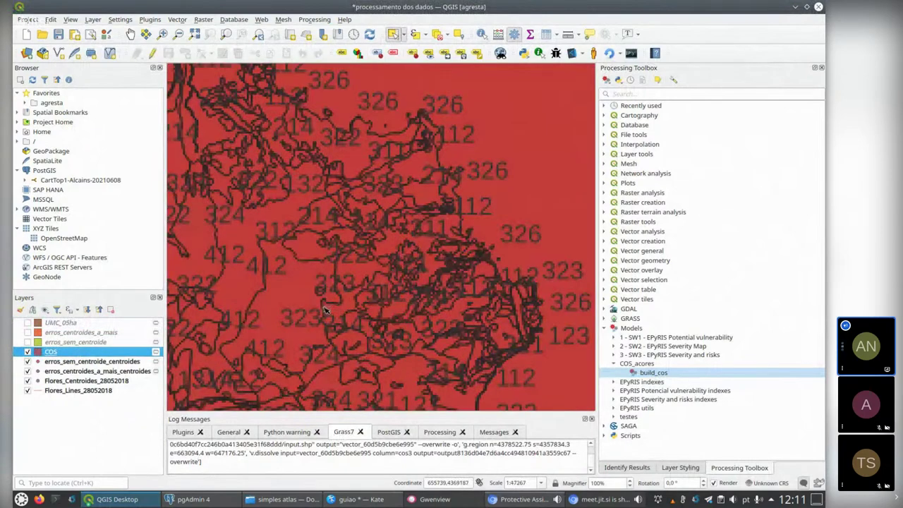
click(295, 298)
click(482, 34)
click(281, 301)
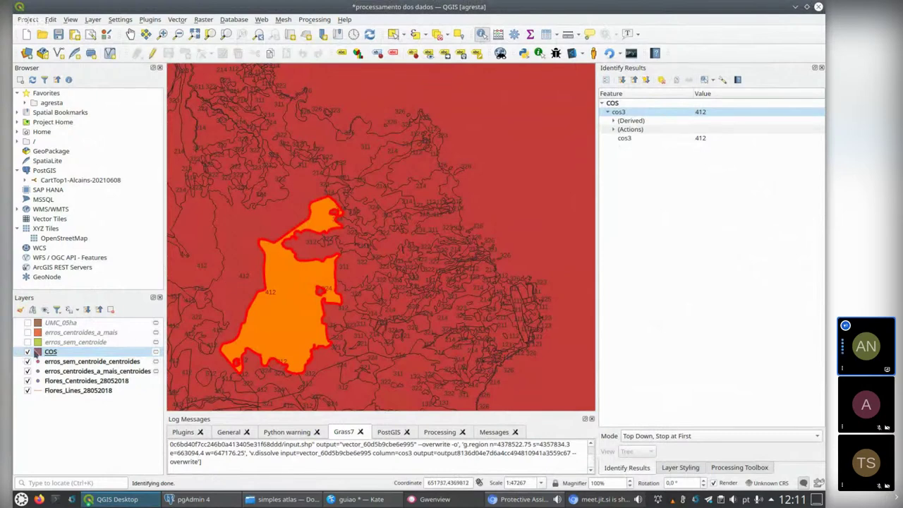
Toggle the UMC_05ha layer on and off, and hide COS to expose the Flores lines and centroids
click(28, 323)
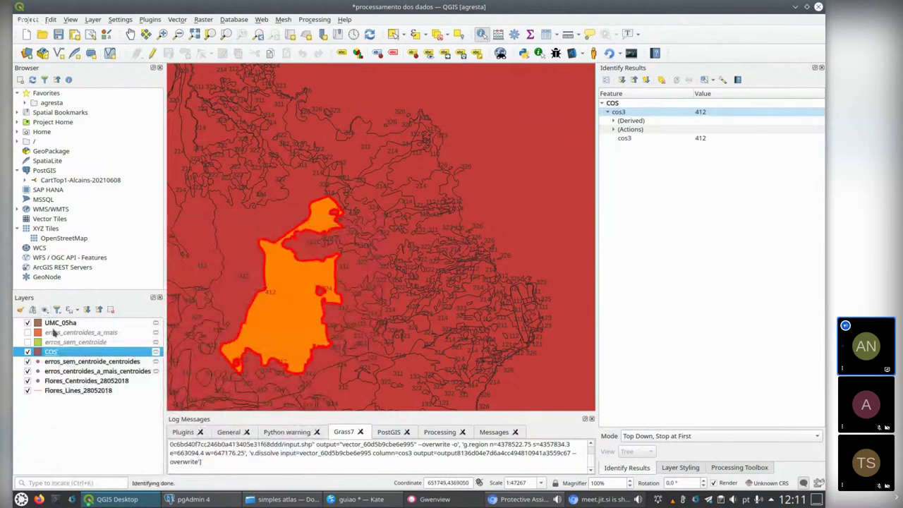
click(27, 323)
click(27, 351)
scroll(462, 184, down, 1)
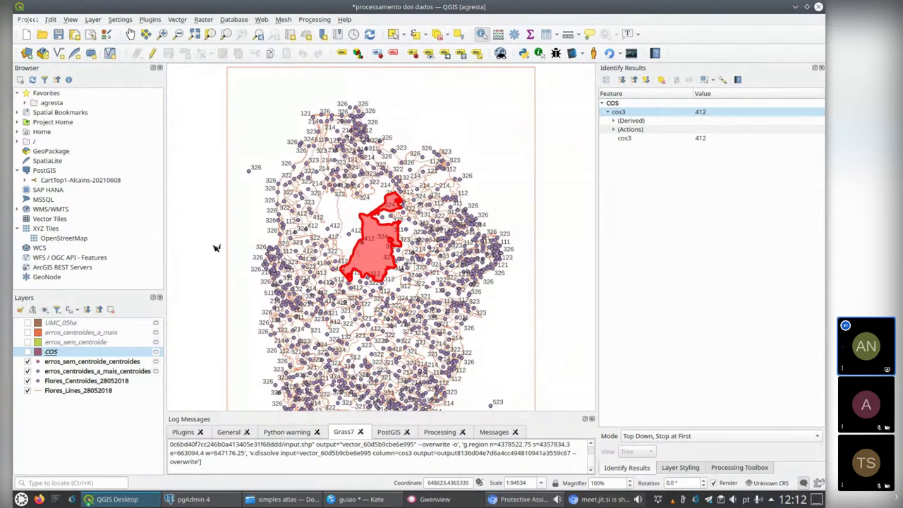
Switch to the cos_acores_print_2 project and frame the islands of Corvo and Flores on the map
click(105, 501)
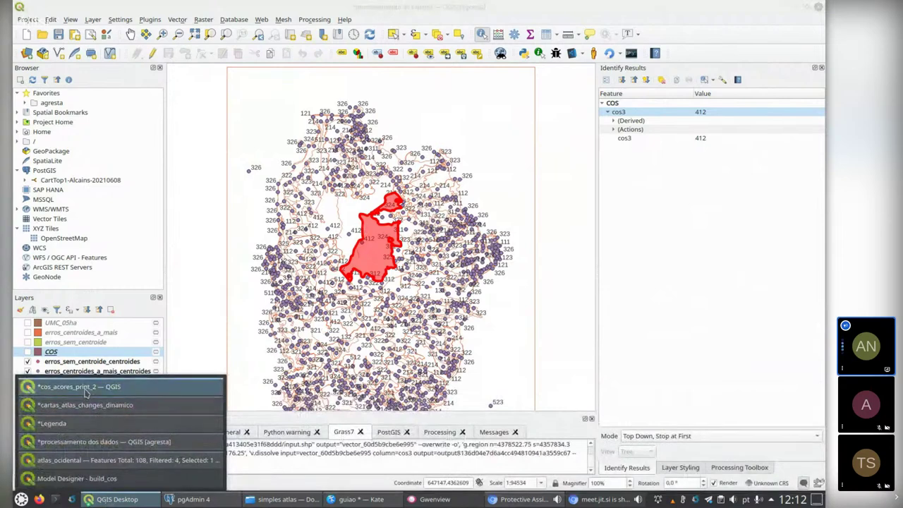
click(85, 393)
scroll(428, 270, down, 1)
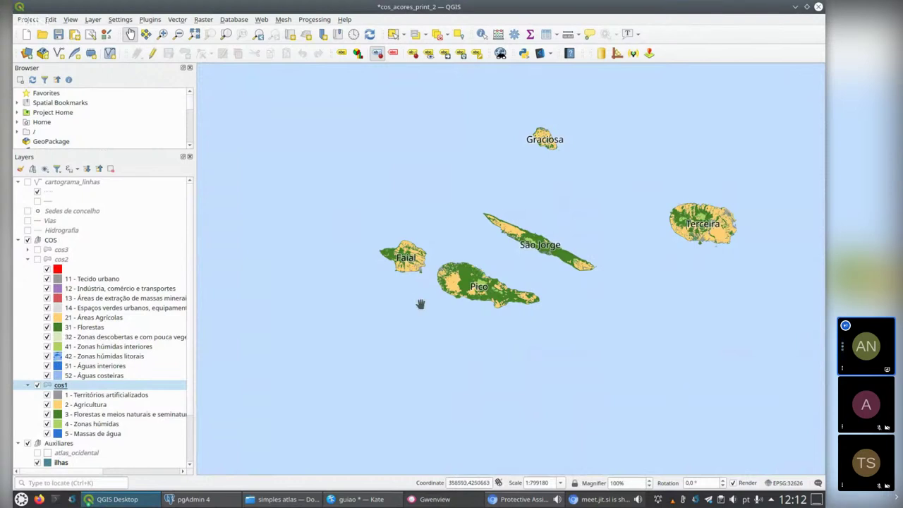
drag(361, 270, 600, 341)
scroll(435, 294, down, 1)
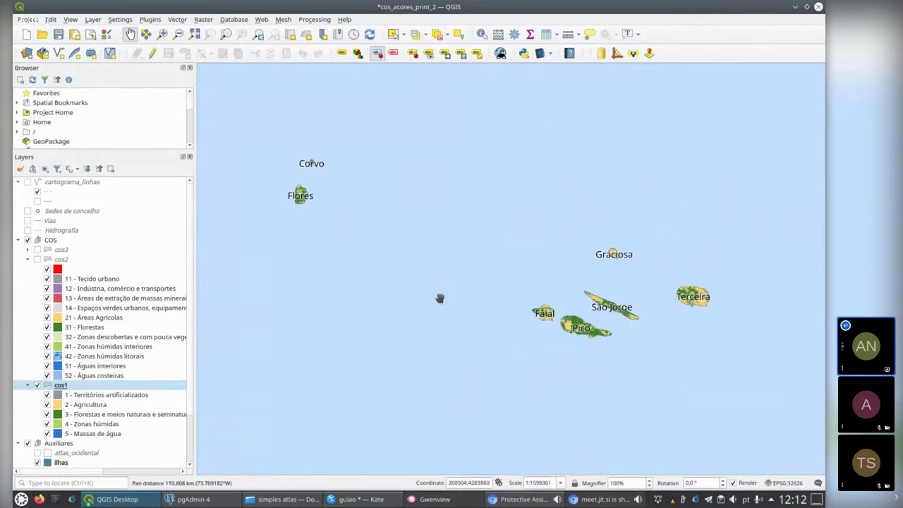
drag(282, 198, 431, 272)
scroll(432, 272, up, 1)
scroll(470, 260, up, 1)
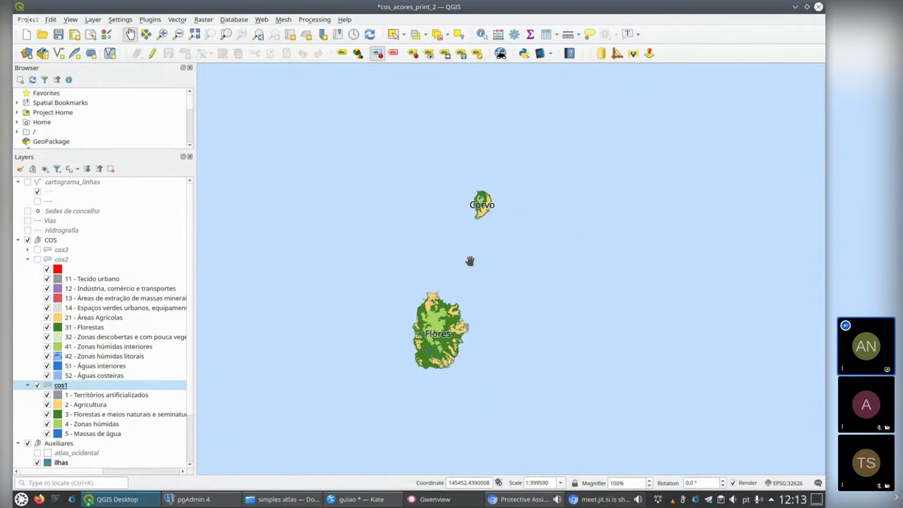
Try to bring up the pgAdmin 4 window and redraw it, and close the application
click(192, 502)
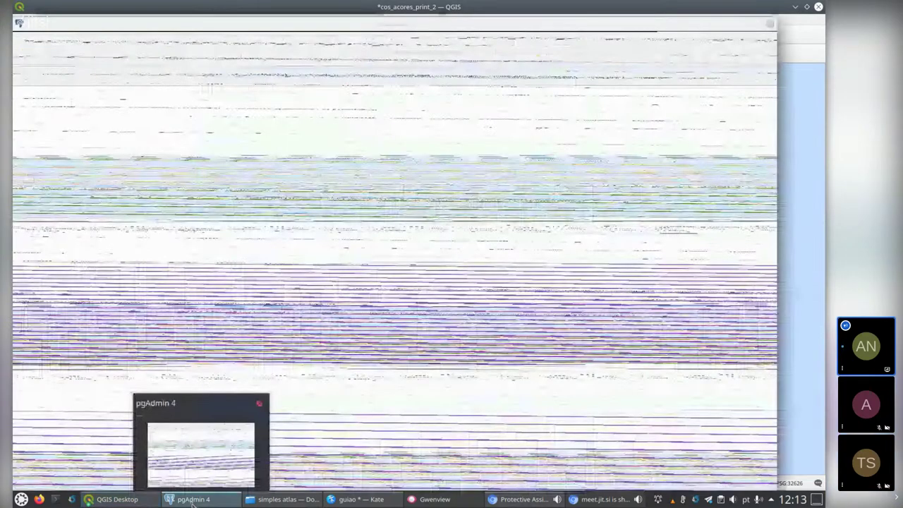
double_click(500, 24)
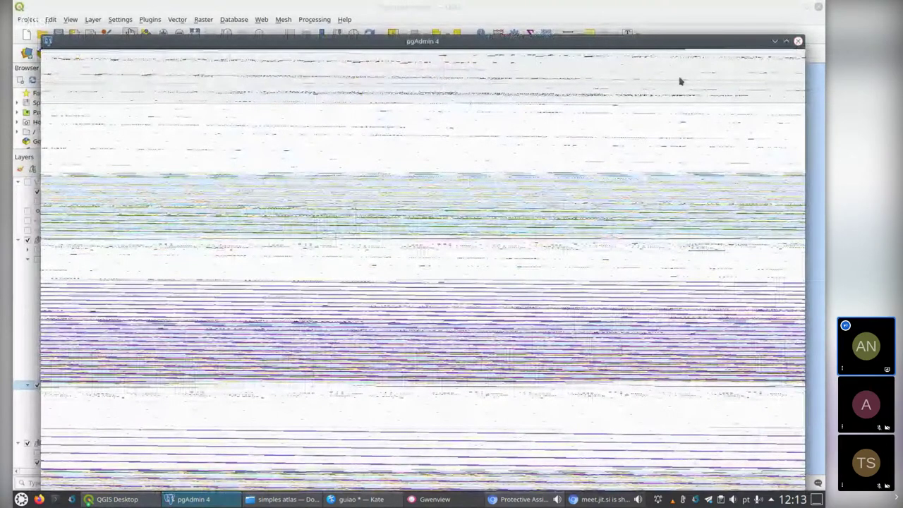
right_click(193, 501)
right_click(192, 501)
right_click(192, 501)
click(192, 486)
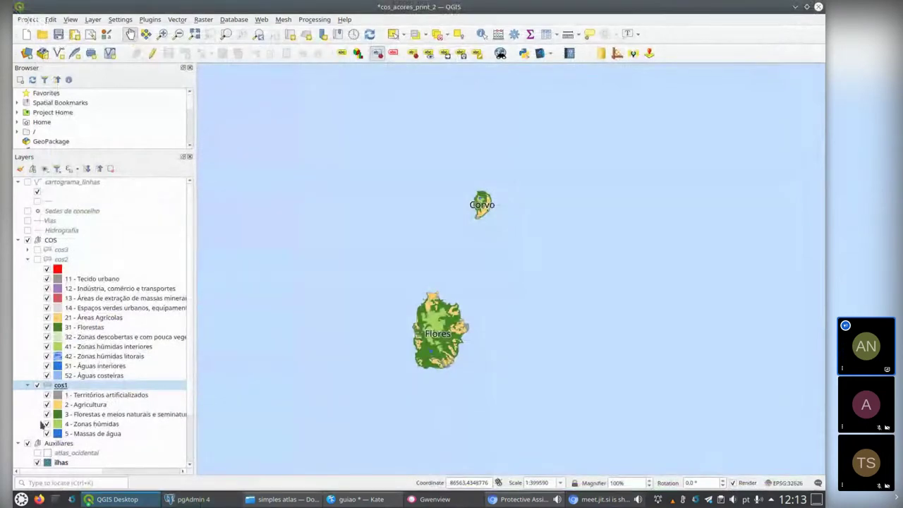
Search the application launcher for "pg" and check on the pgAdmin 4 window
click(18, 499)
text(pg)
key(Escape)
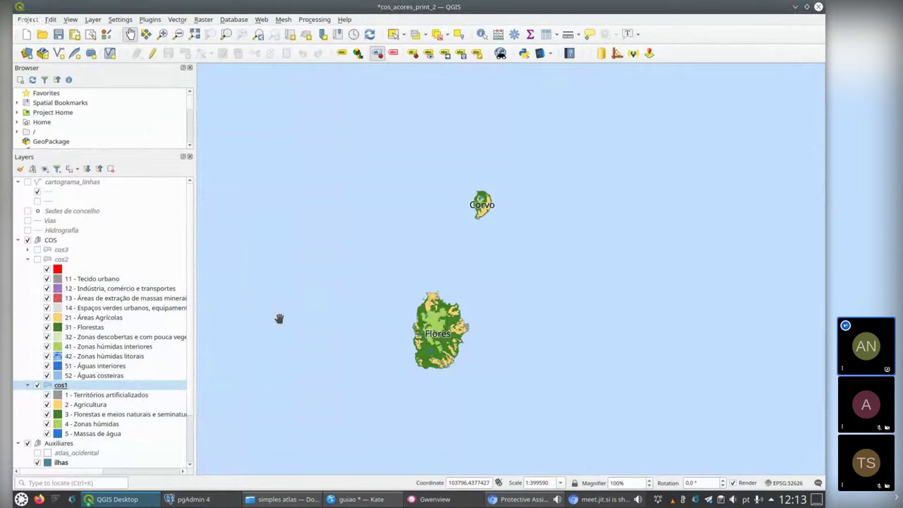
mouse_move(193, 500)
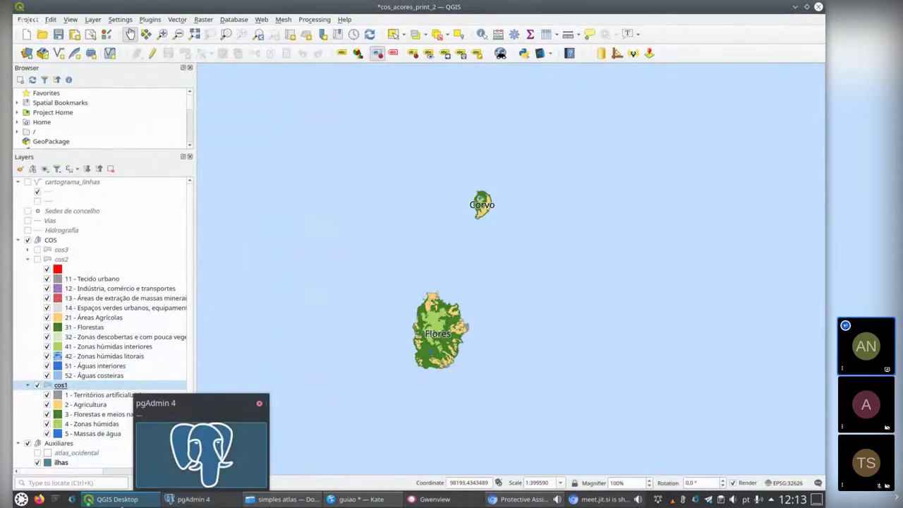
mouse_move(117, 502)
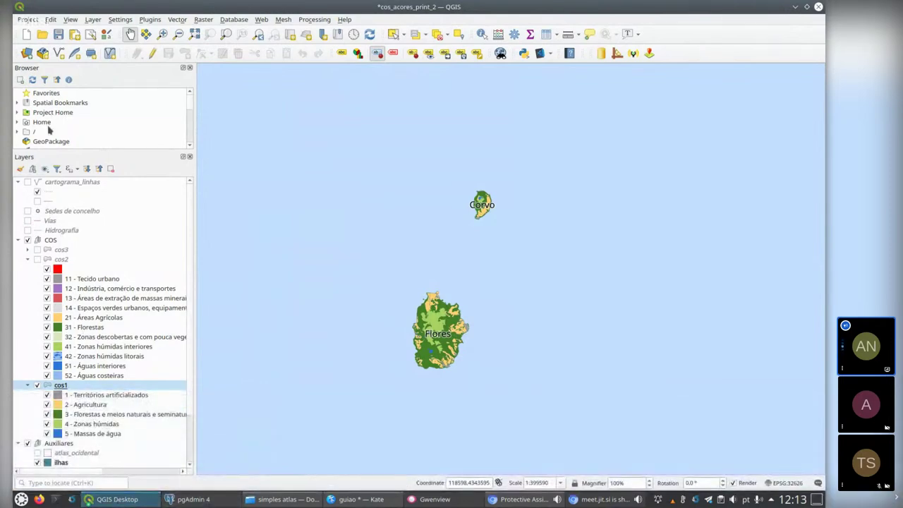
Enlarge the data source browser, expand the cos_acores schema of the PostGIS gisdb connection, and add its cos3 table to the project
drag(104, 150, 104, 305)
click(25, 170)
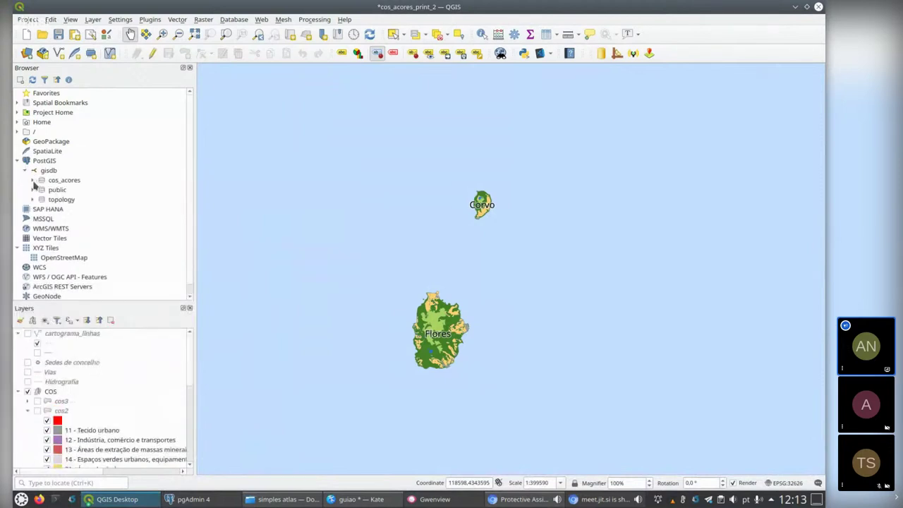
click(33, 180)
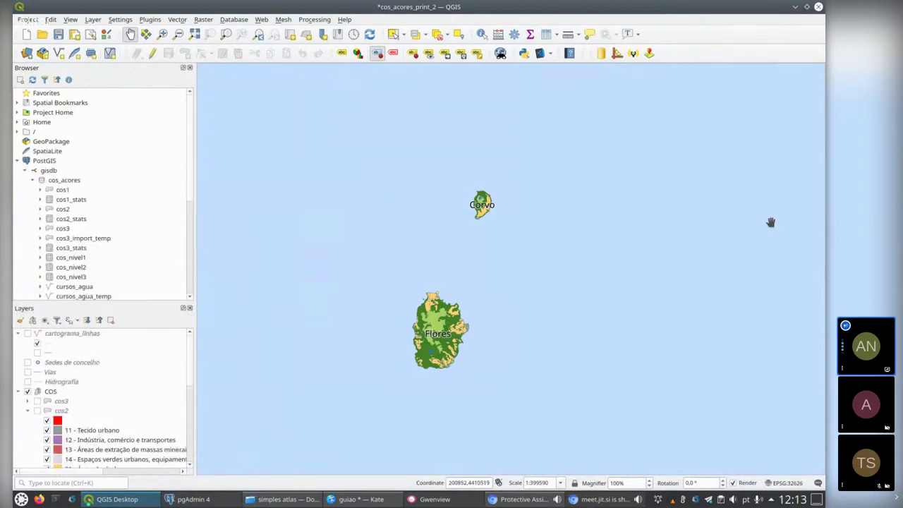
click(61, 229)
right_click(59, 229)
click(96, 261)
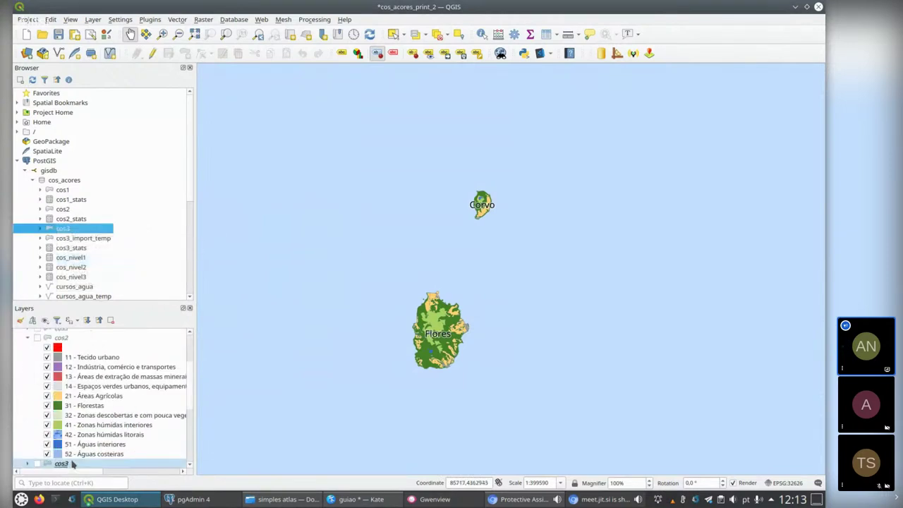
Open the attribute table of the added cos3 layer, widen it to examine its columns, and close it
click(72, 466)
right_click(73, 465)
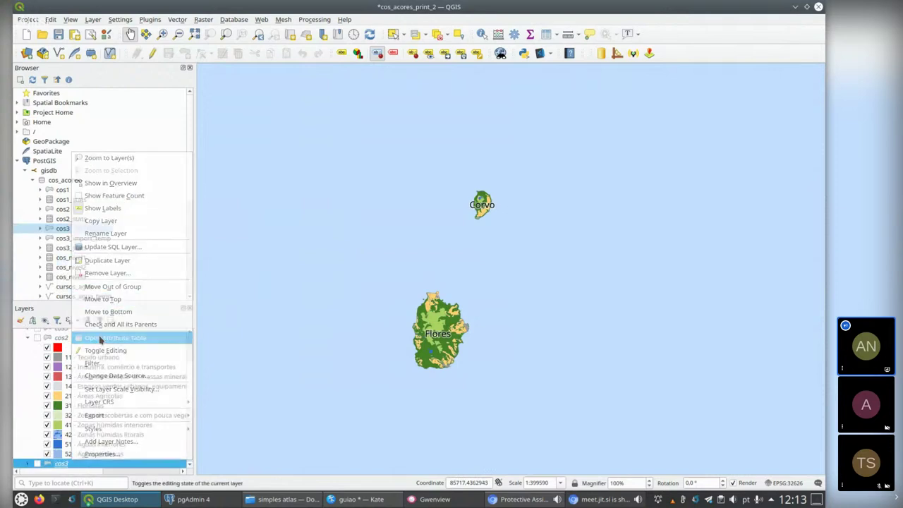
click(101, 338)
drag(452, 314, 398, 103)
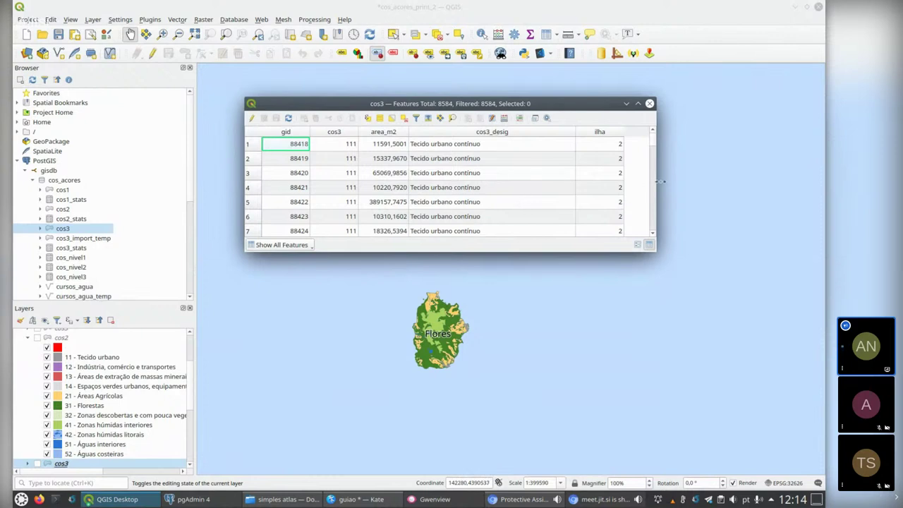
drag(659, 182, 744, 182)
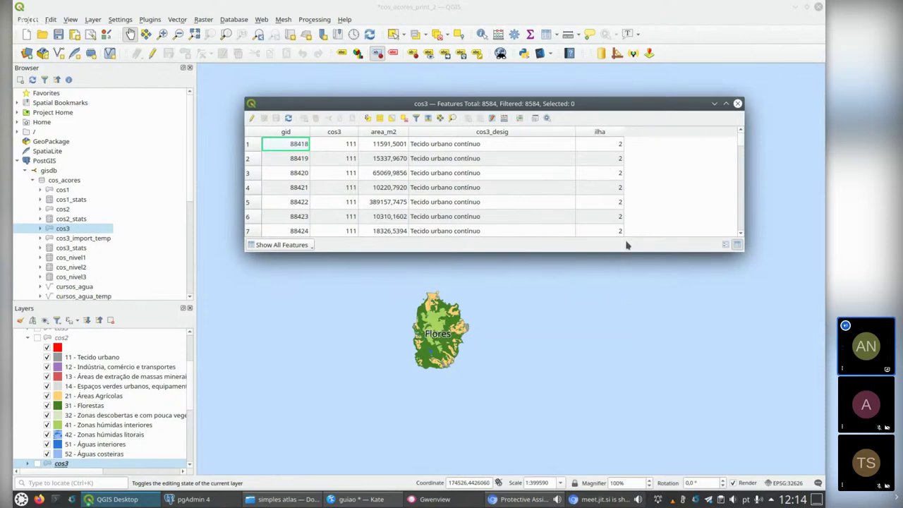
click(738, 104)
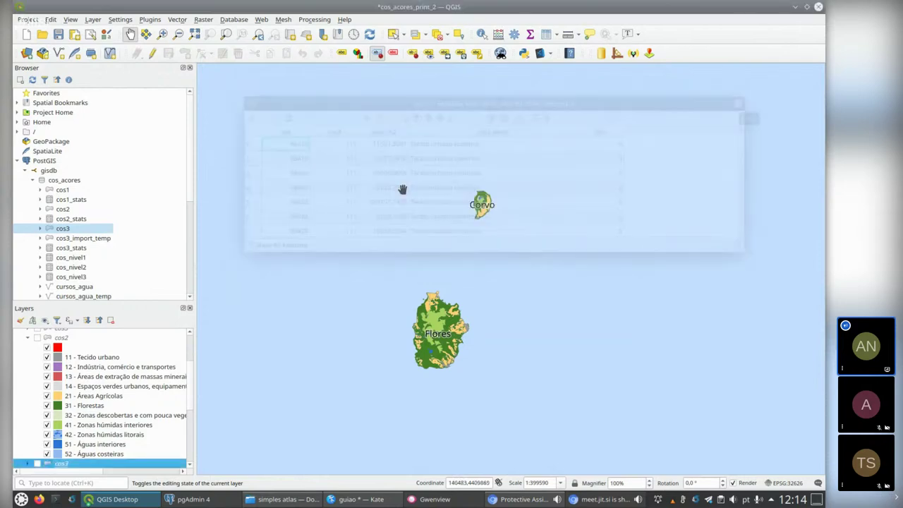
scroll(188, 405, up, 2)
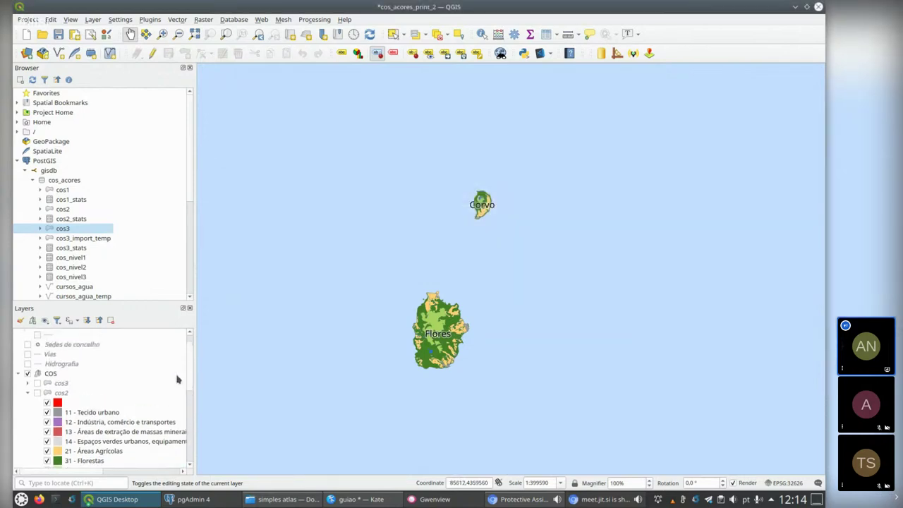
Turn on the cos3 layer in the COS group, view it around Faial and Pico, and minimise the pgAdmin 4 window
click(36, 384)
scroll(457, 339, down, 1)
drag(491, 347, 505, 360)
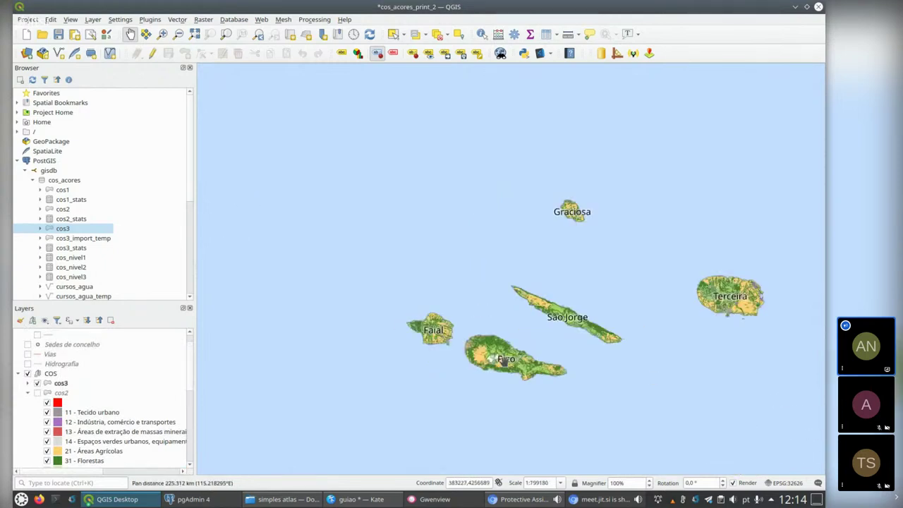
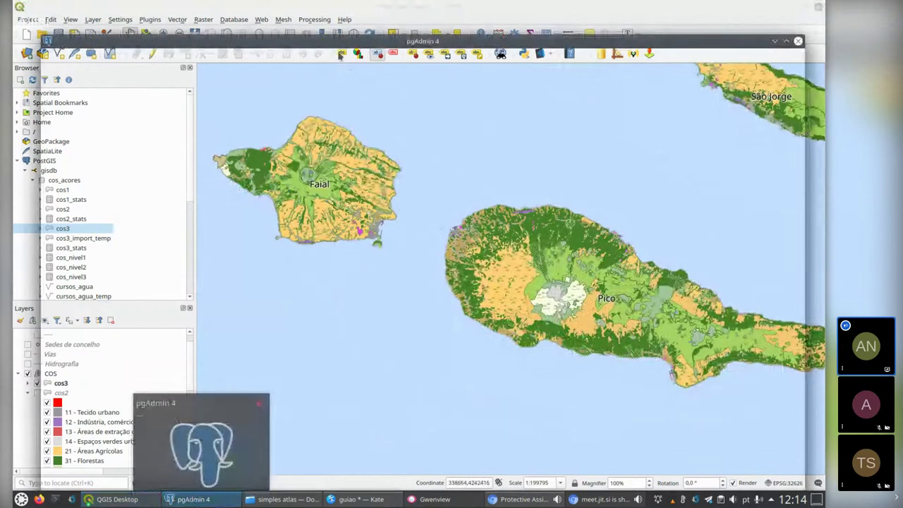
click(775, 41)
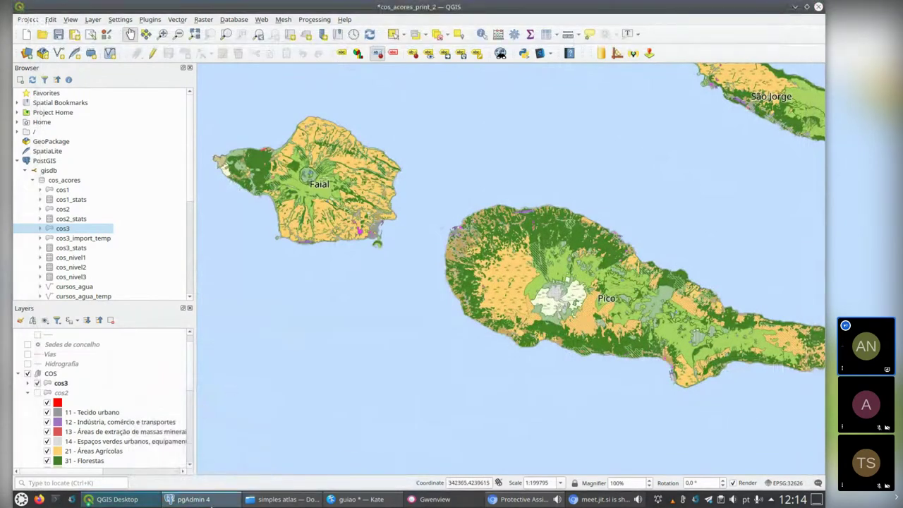
mouse_move(201, 502)
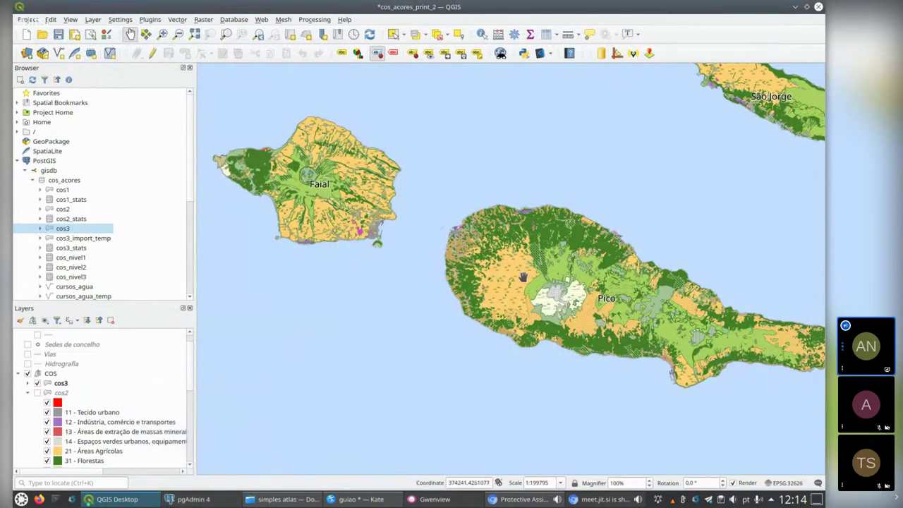
scroll(523, 277, down, 1)
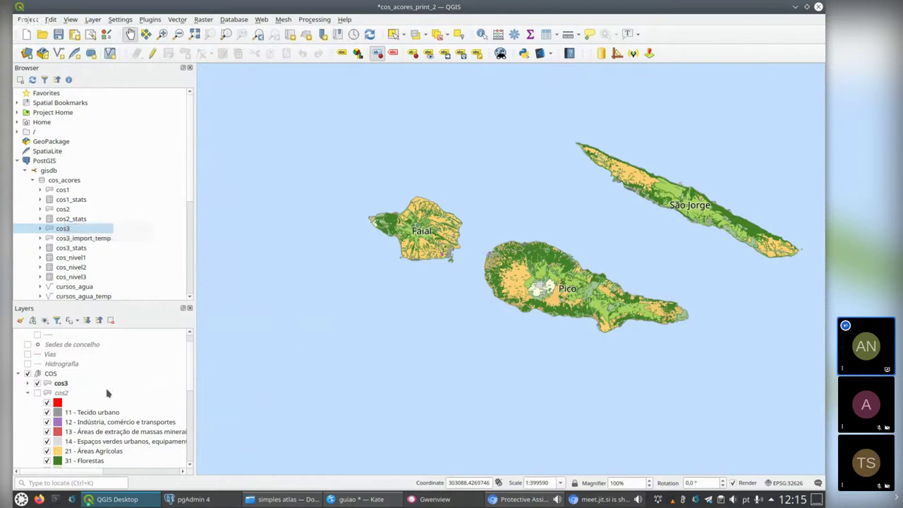
Enlarge the layer list and examine the level 3 classes in the cos3 legend, collapsing it again
drag(191, 379, 192, 396)
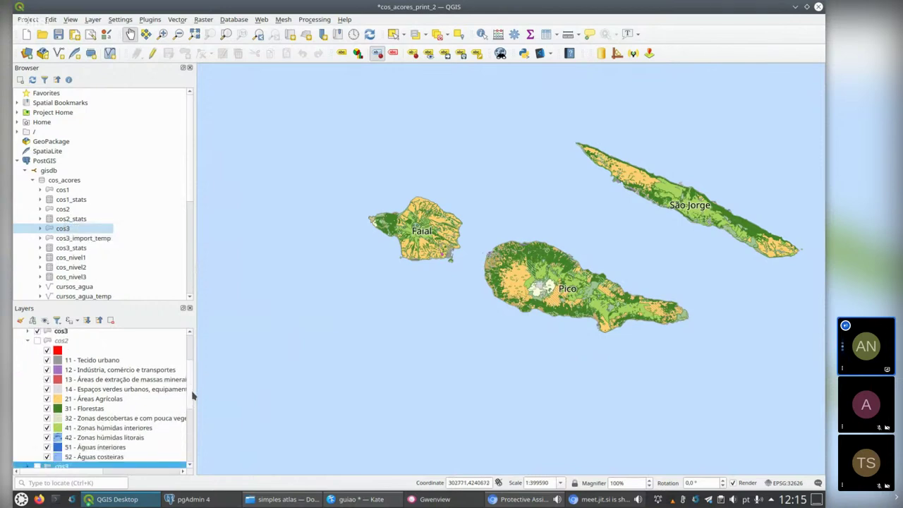
drag(101, 300, 95, 246)
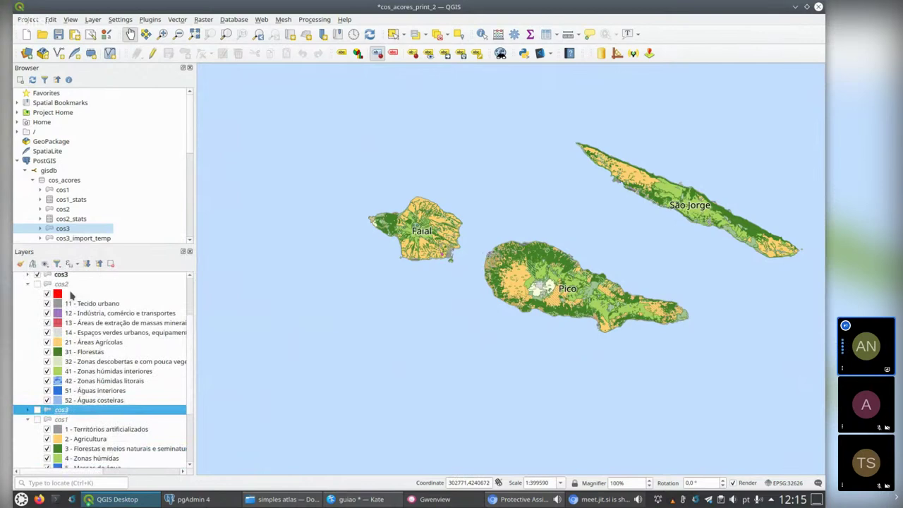
click(27, 283)
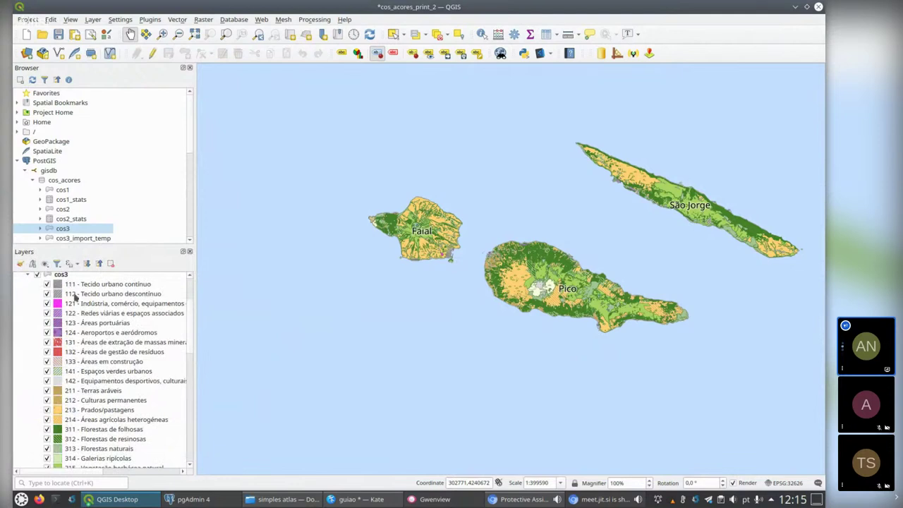
click(29, 277)
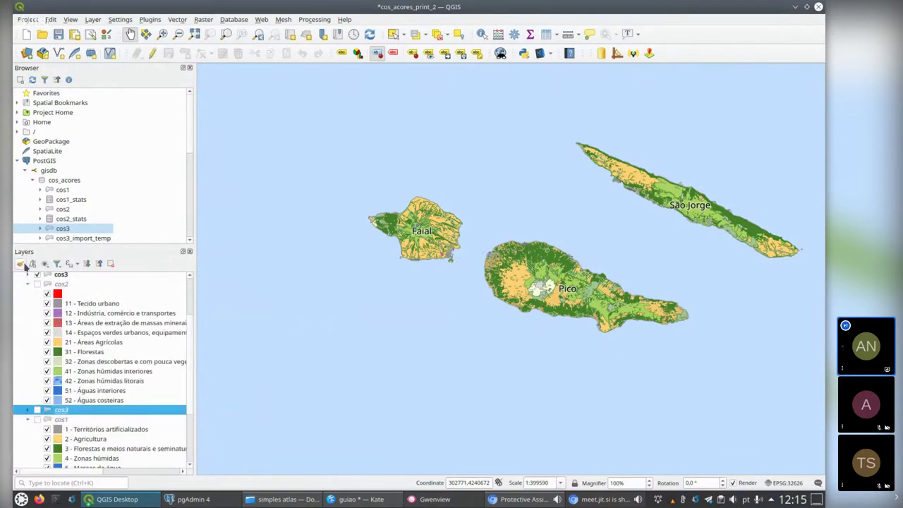
Replace the cos3 layer with cos1 on the map and view the level 1 classes across the central islands
click(37, 410)
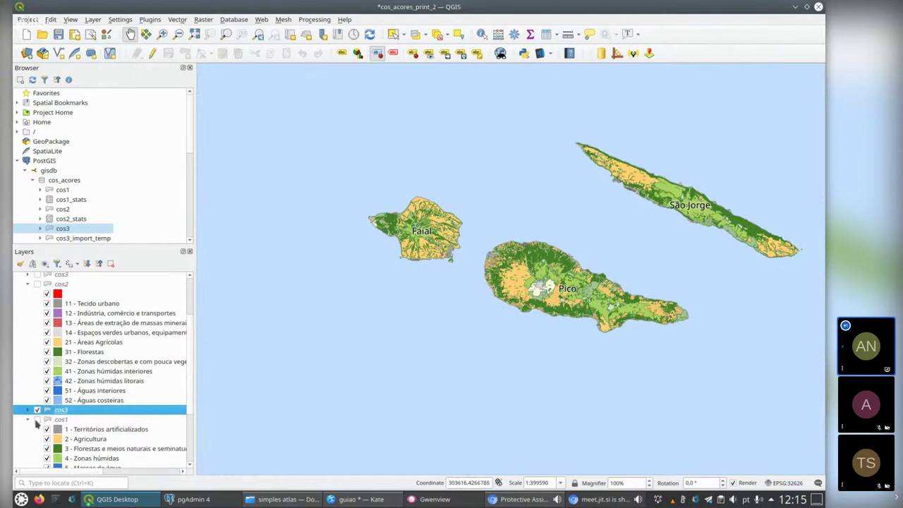
click(38, 420)
scroll(521, 311, down, 1)
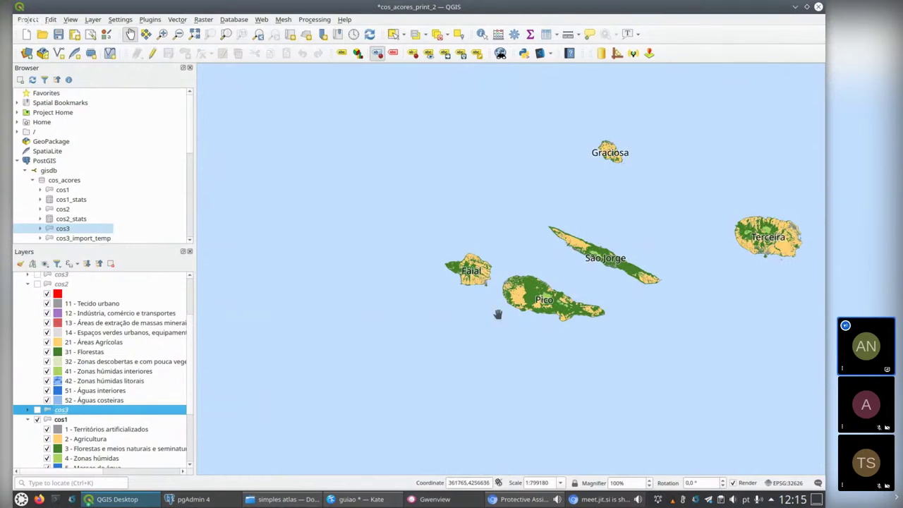
drag(539, 279, 411, 314)
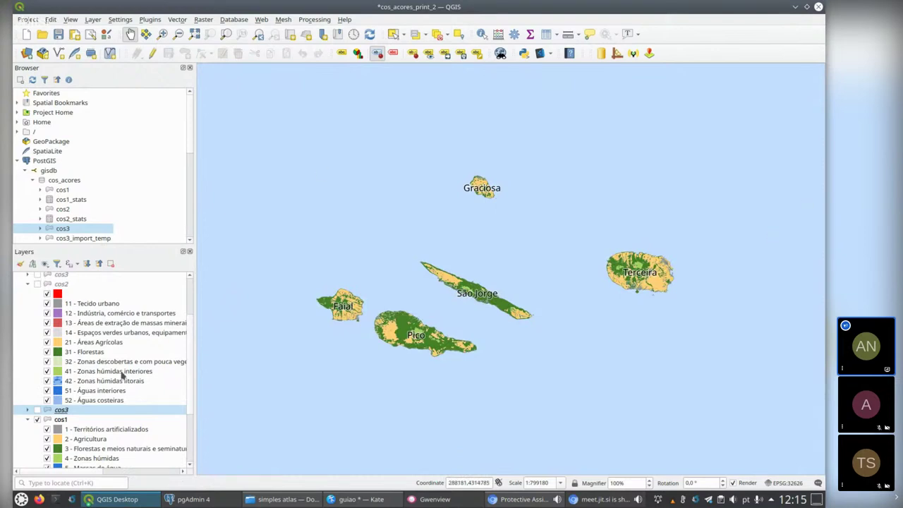
Collapse the cos2 legend and turn on the atlas_ocidental grid layer in the Auxiliares group
click(27, 284)
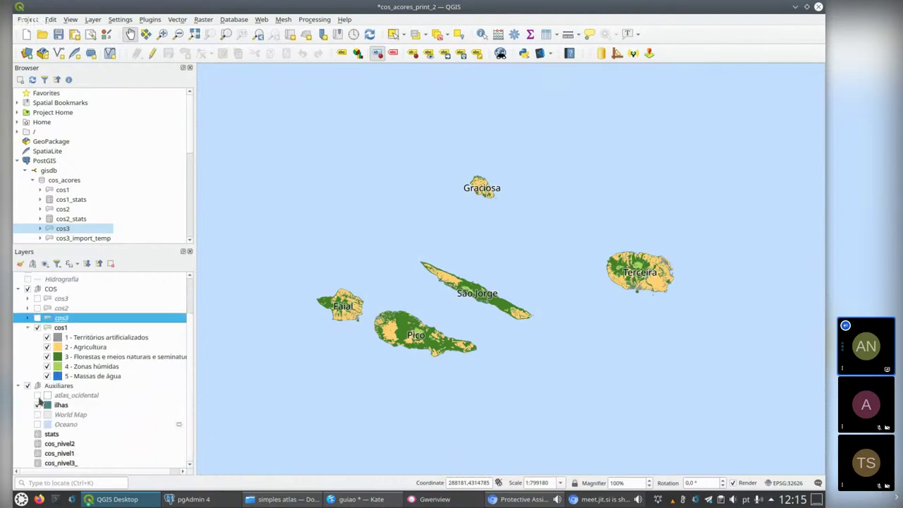
scroll(426, 280, down, 1)
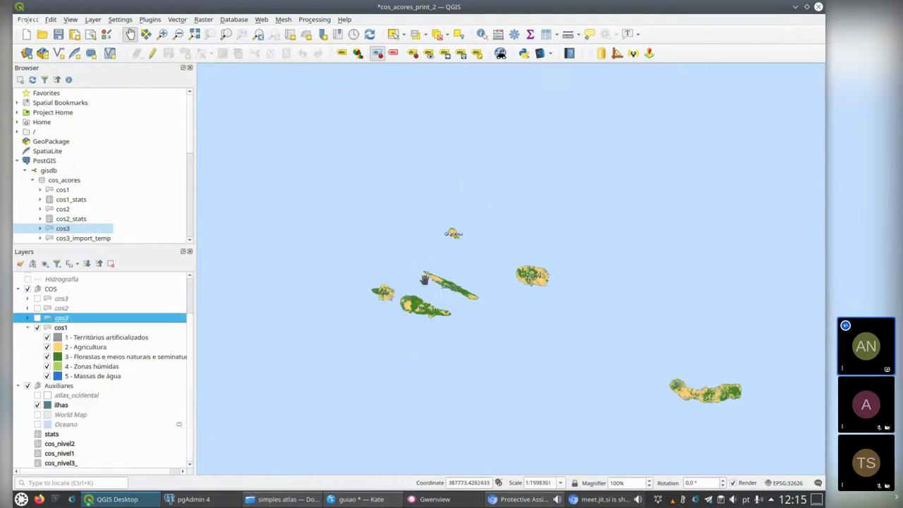
drag(380, 302, 488, 334)
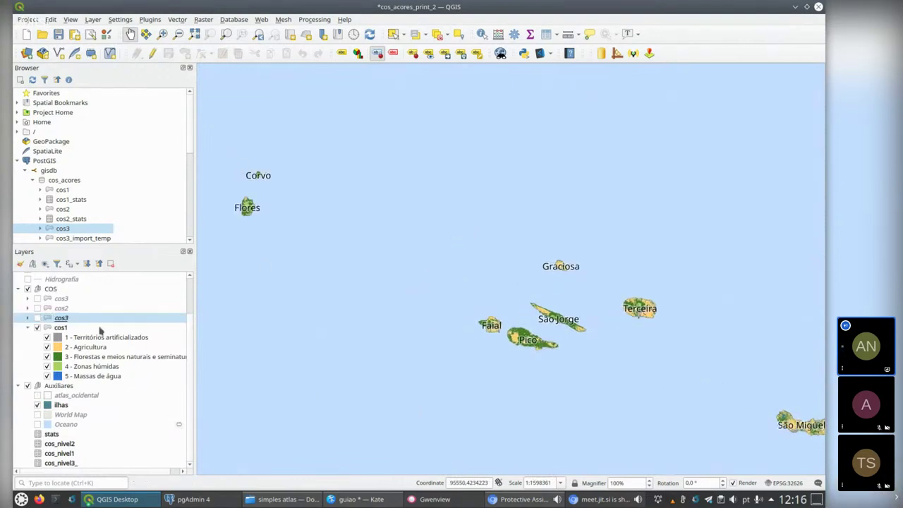
click(37, 396)
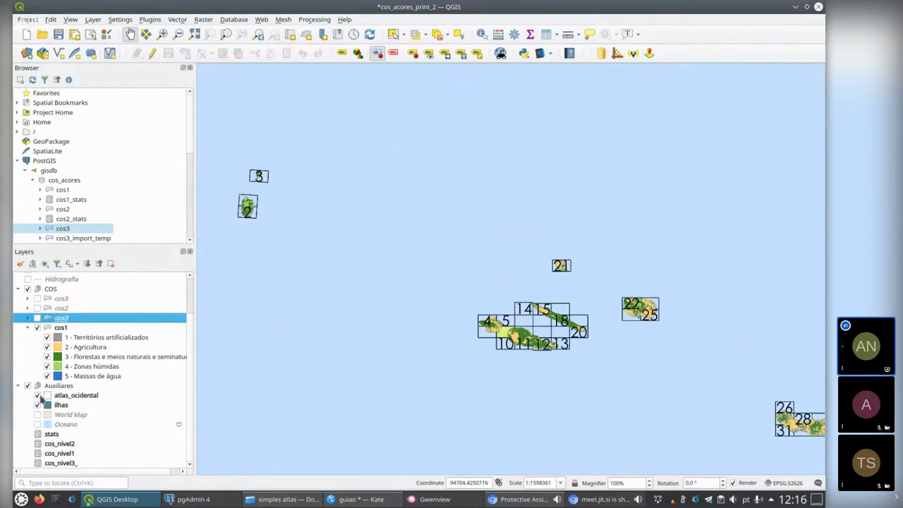
Examine the numbered atlas grid cells over the central islands, Terceira, São Miguel and the easternmost island
scroll(503, 301, up, 2)
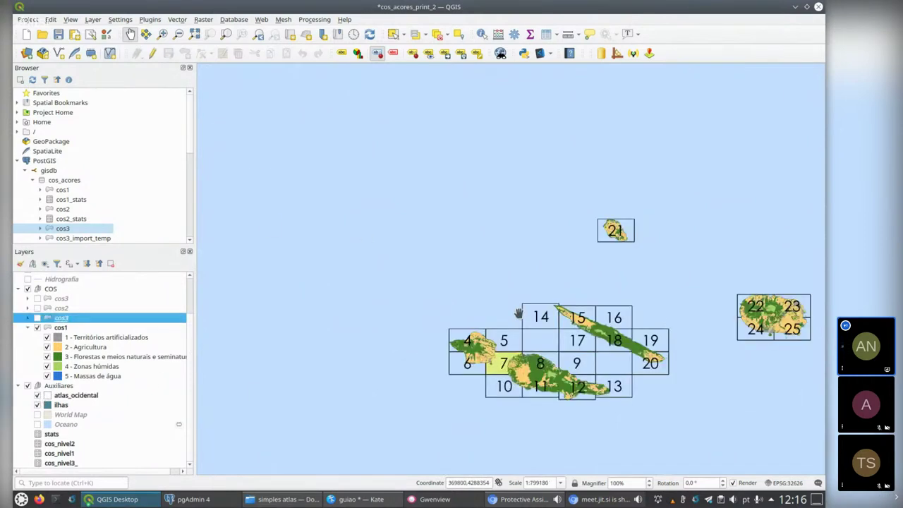
drag(595, 374, 514, 213)
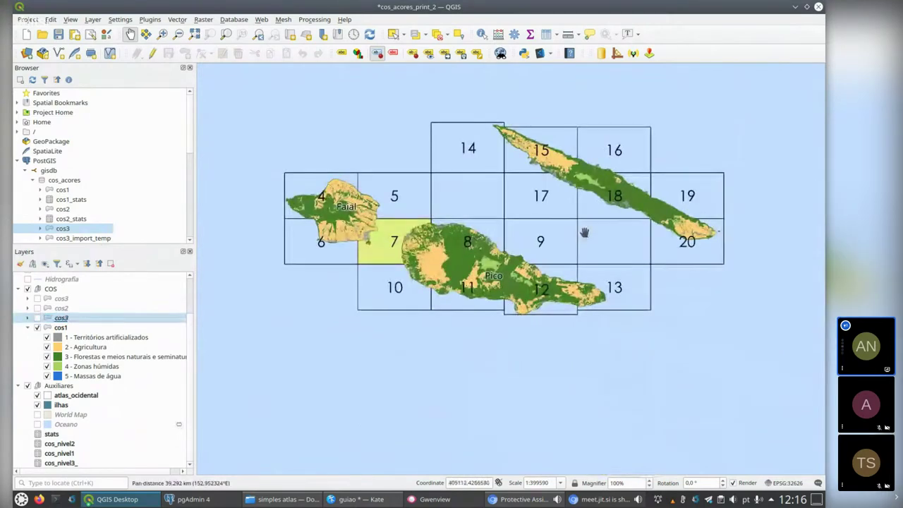
drag(589, 233, 523, 314)
drag(598, 247, 514, 339)
drag(687, 347, 492, 317)
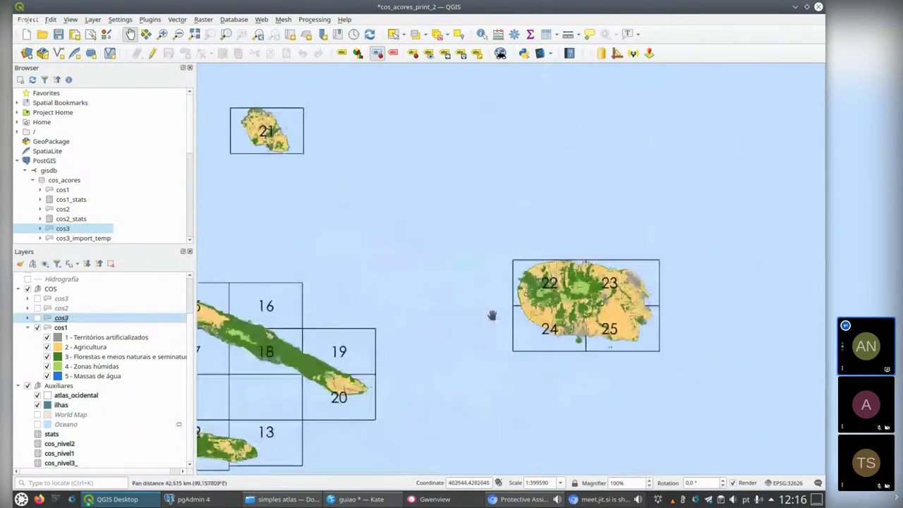
drag(697, 367, 517, 220)
scroll(621, 351, down, 1)
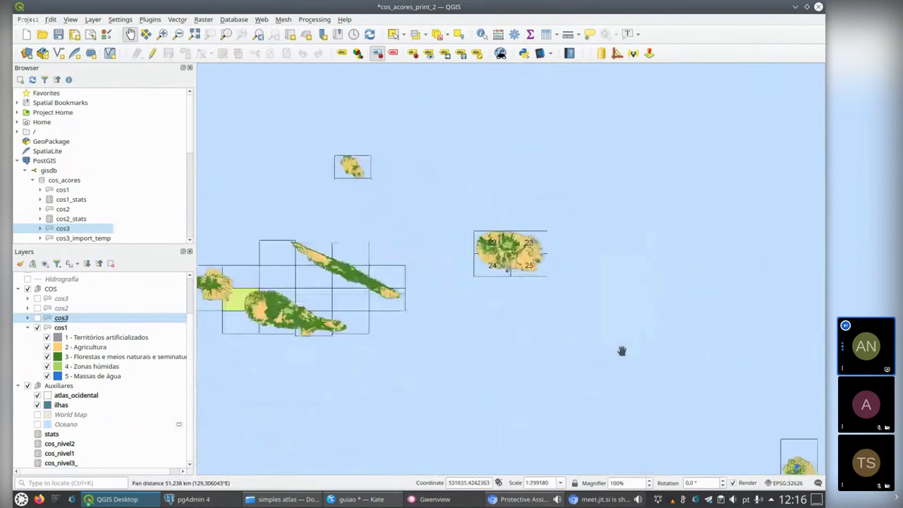
drag(621, 351, 455, 214)
drag(758, 370, 702, 331)
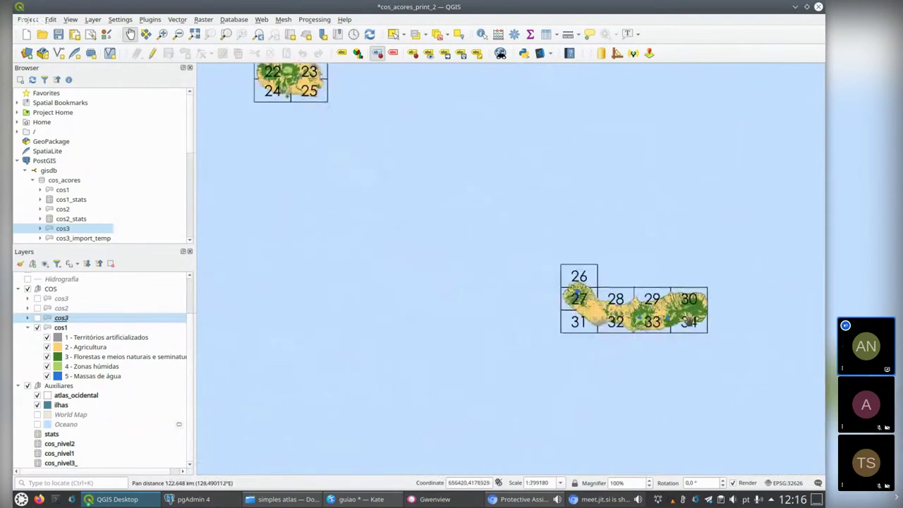
scroll(705, 336, down, 1)
drag(712, 419, 627, 312)
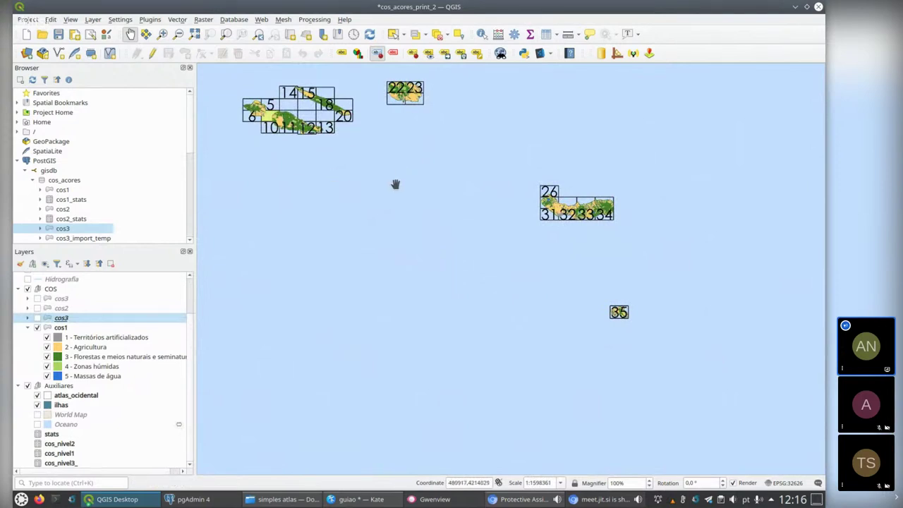
drag(321, 184, 462, 299)
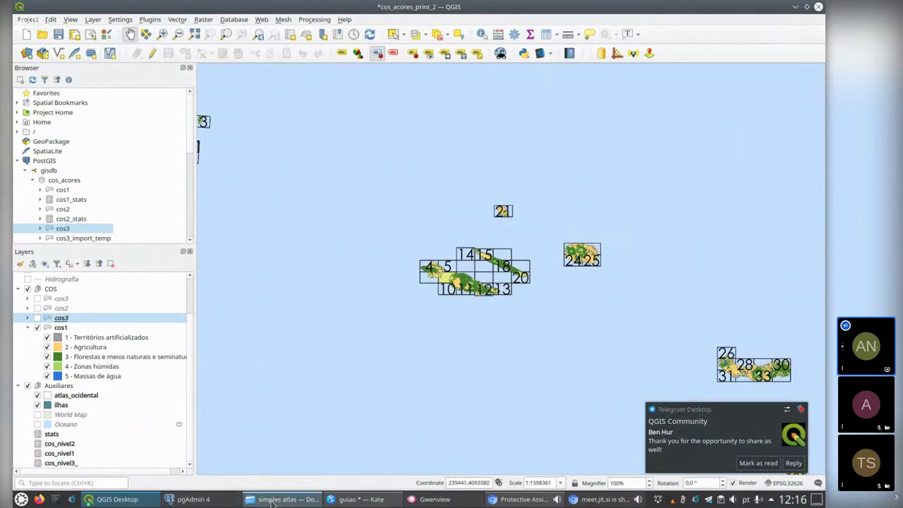
Switch to Gwenview, open the exported atlas sheet 1_7-4-3.png, and disable Telegram's notifications
click(435, 499)
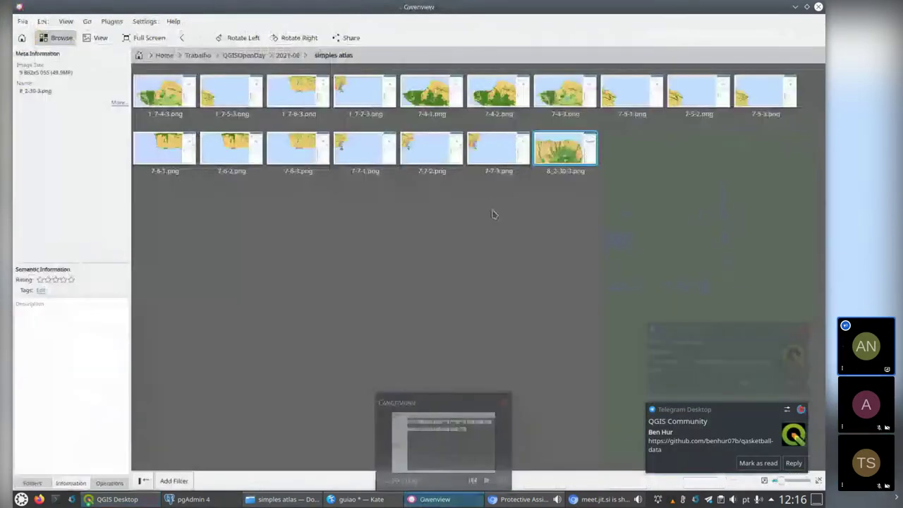
double_click(164, 92)
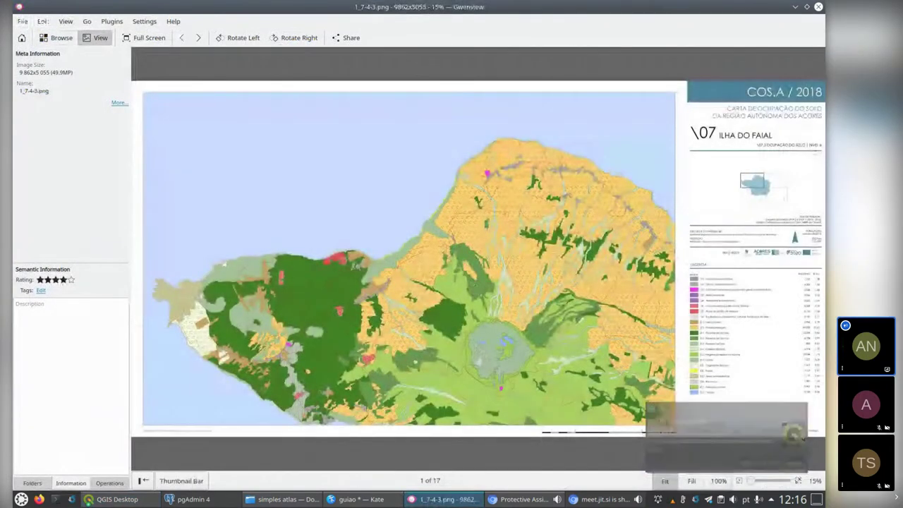
right_click(708, 499)
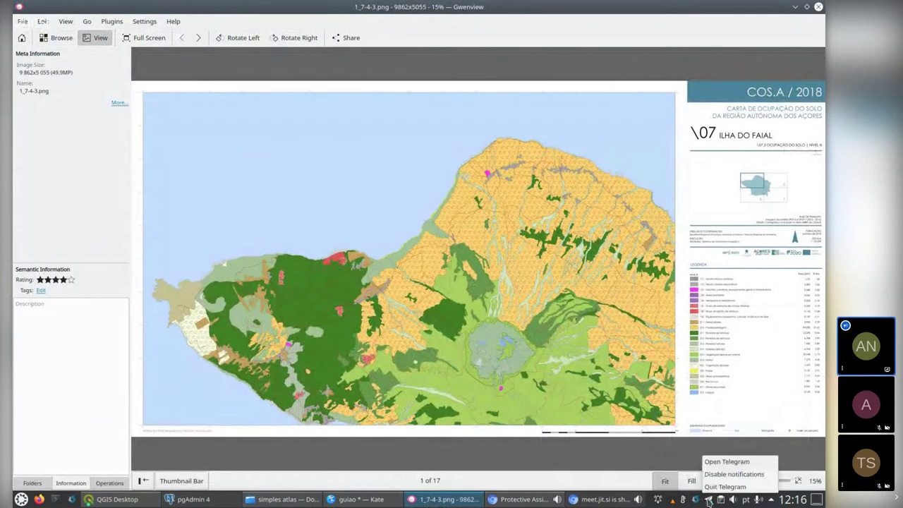
click(716, 479)
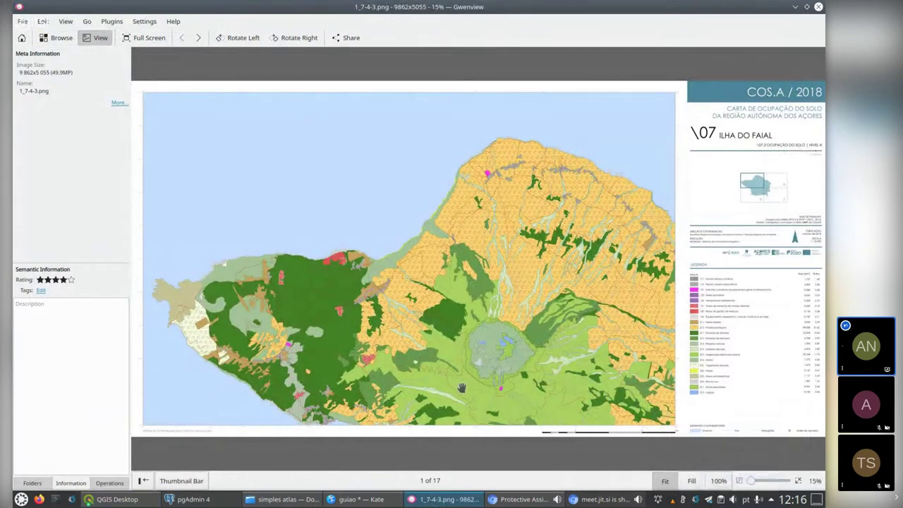
View the exported Faial sheets full screen, stepping forward three images and back to the first
click(138, 41)
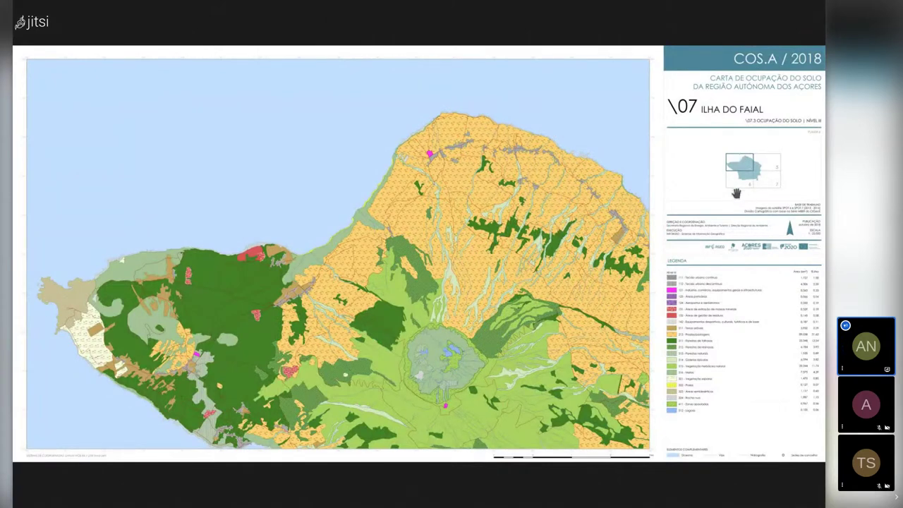
key(Right)
key(Right)
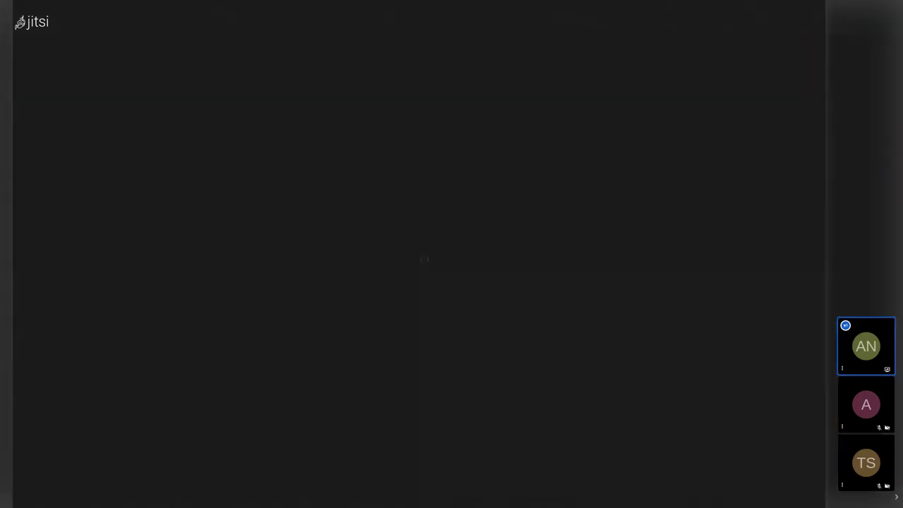
key(Right)
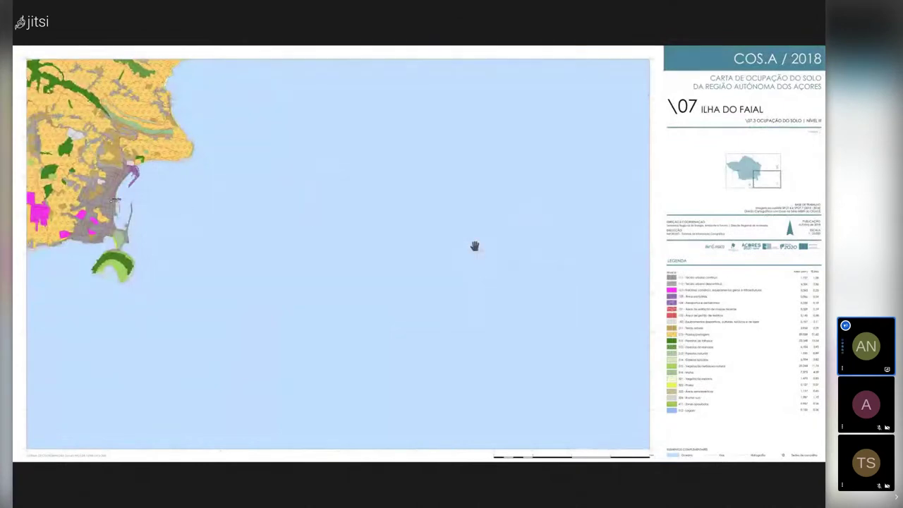
key(Left)
key(Left)
key(Left)
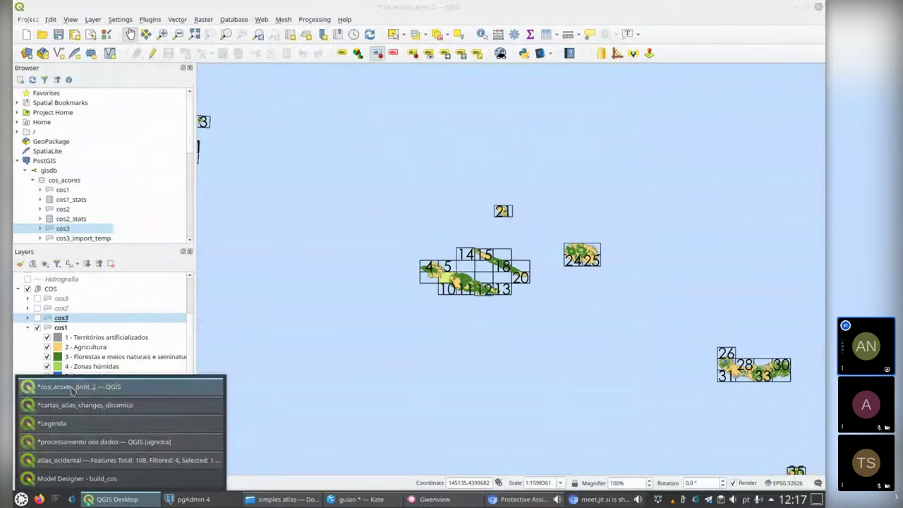
Switch to the QGIS layout cartas_atlas_changes_dinamico, narrow its item properties area, and fit the whole Faial sheet in view
click(74, 405)
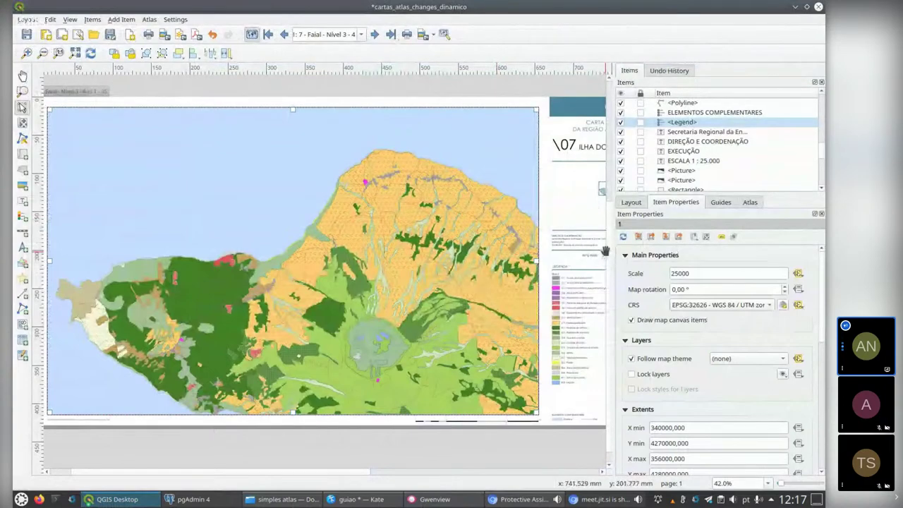
drag(619, 266, 679, 266)
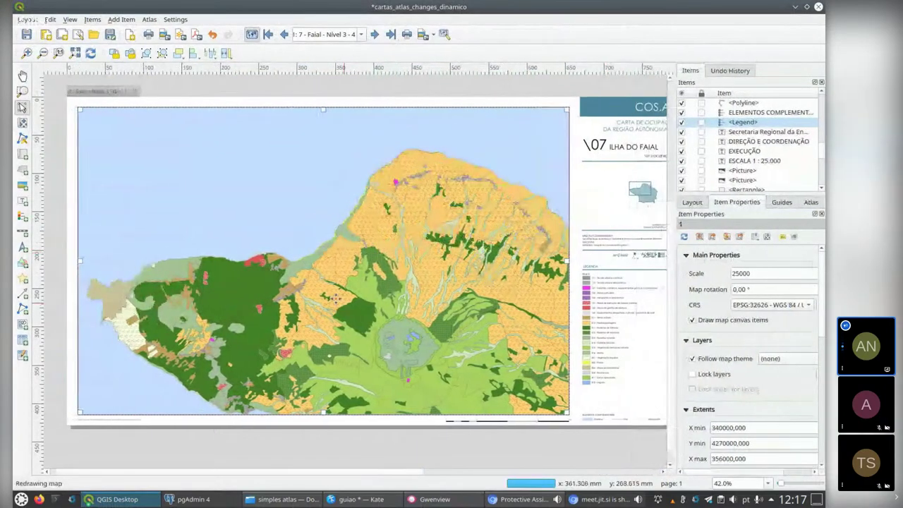
scroll(348, 289, down, 1)
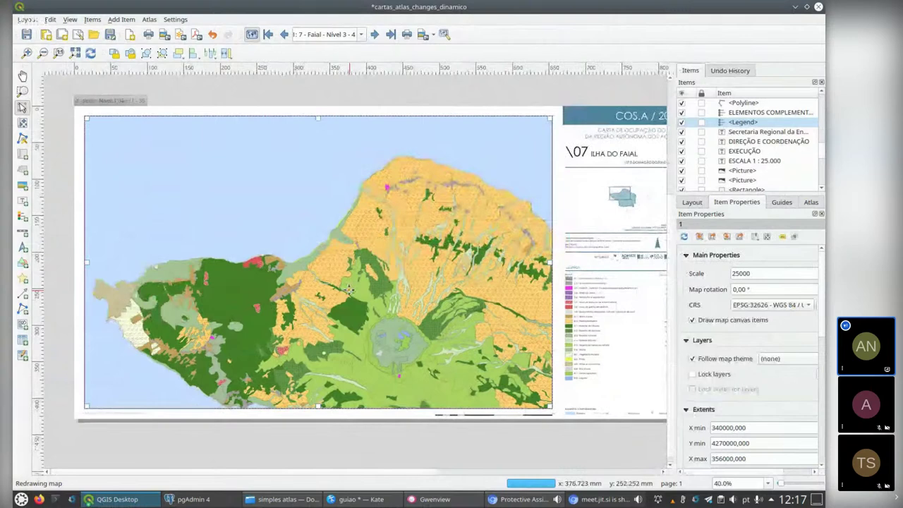
scroll(350, 289, down, 1)
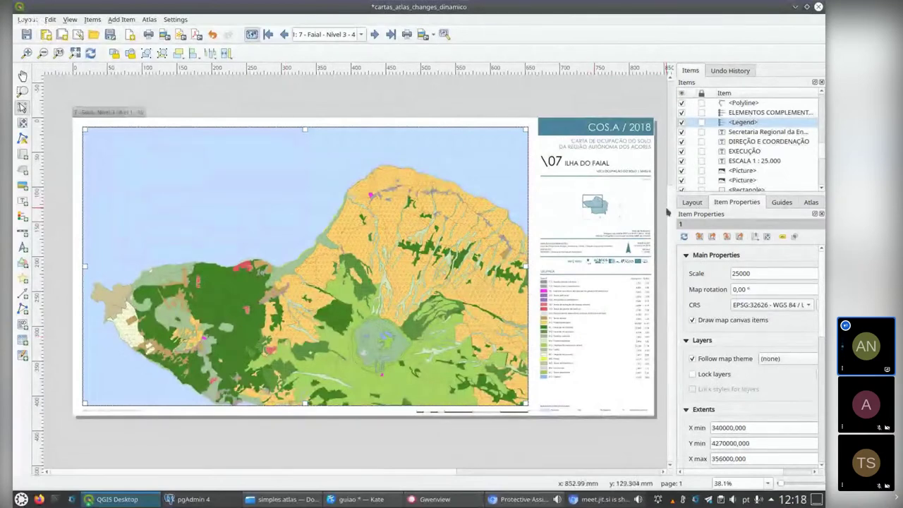
Widen the layout's item properties area and show the atlas settings
drag(666, 209, 659, 208)
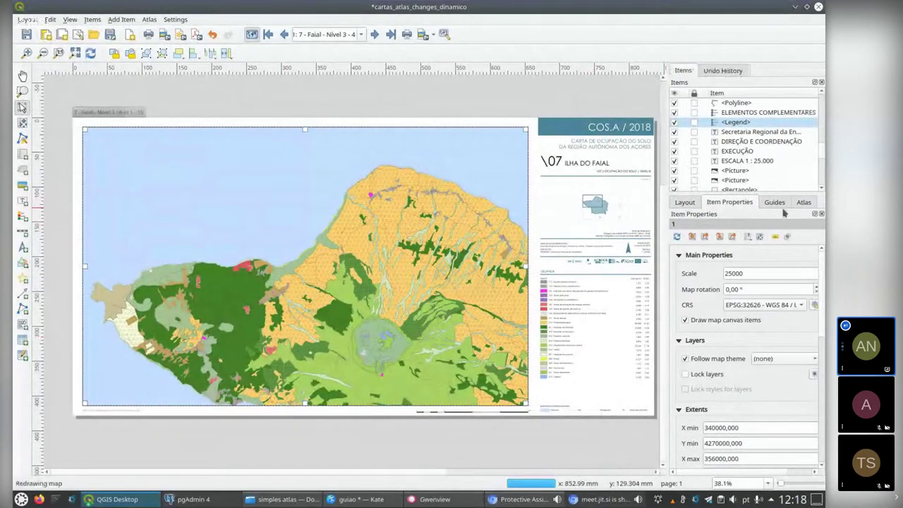
click(804, 202)
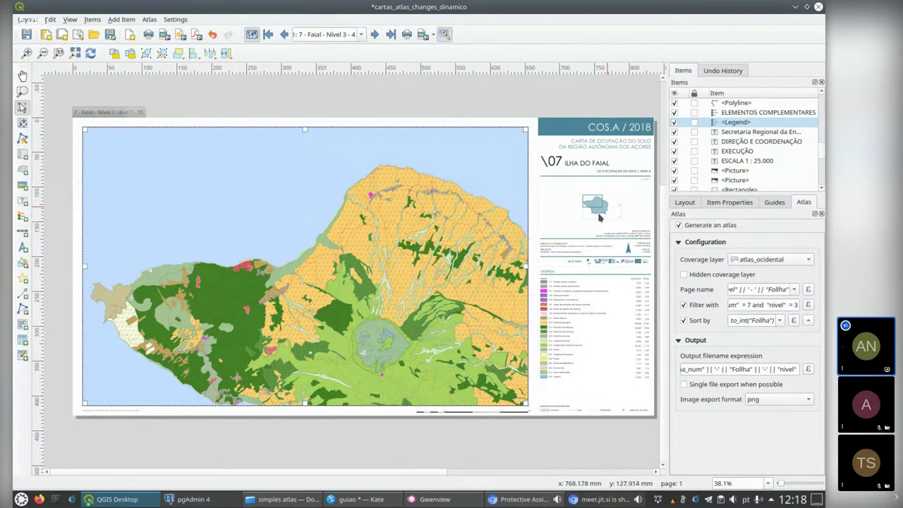
Switch to the cos_acores_print_2 project and dock the atlas_ocidental attribute table in its main window
click(89, 499)
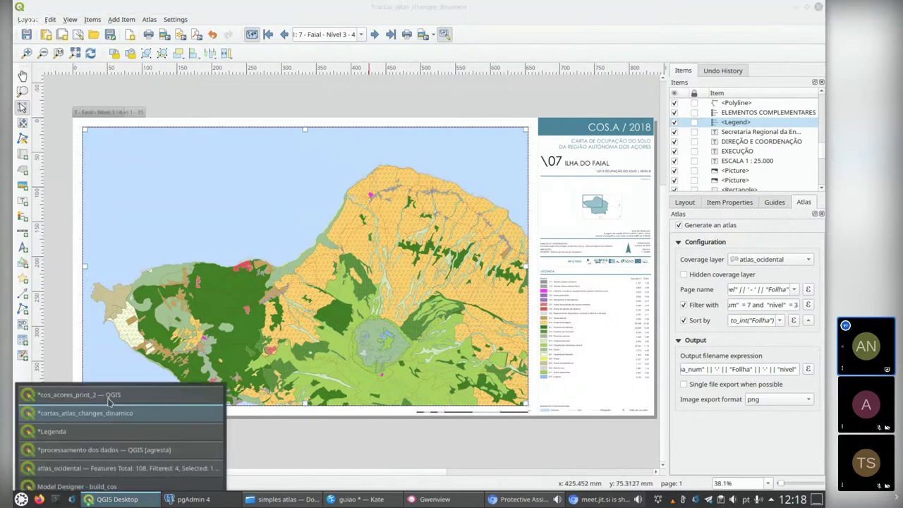
click(83, 393)
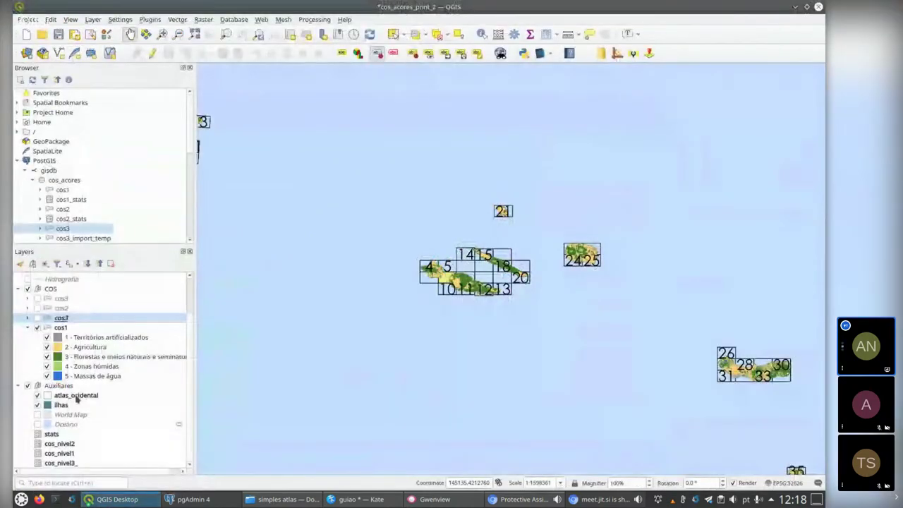
click(78, 398)
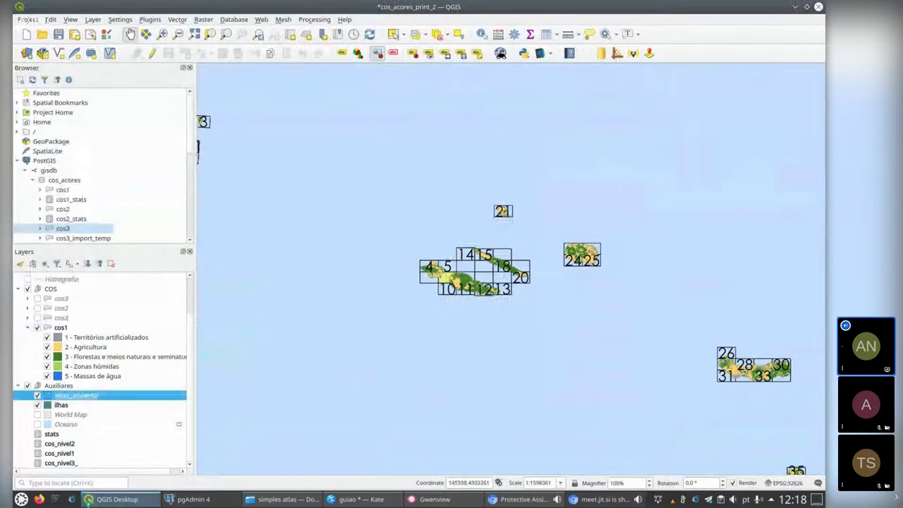
click(99, 499)
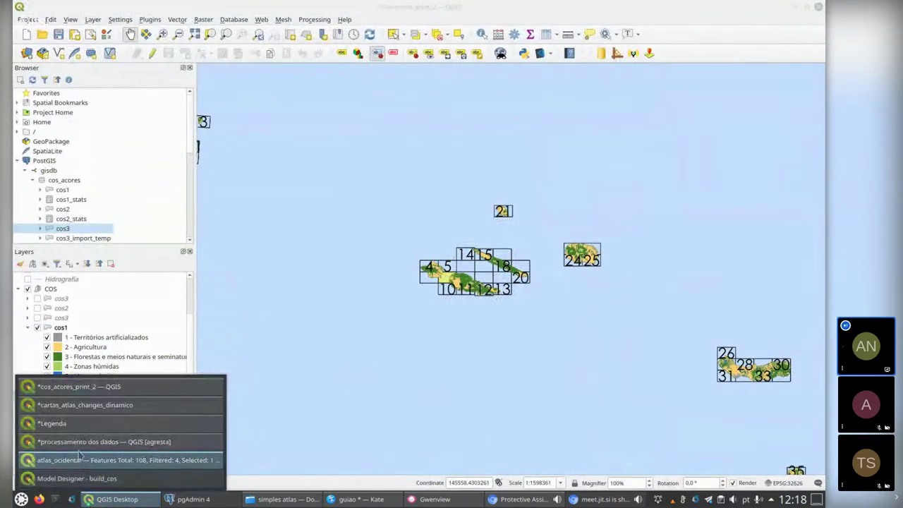
click(84, 465)
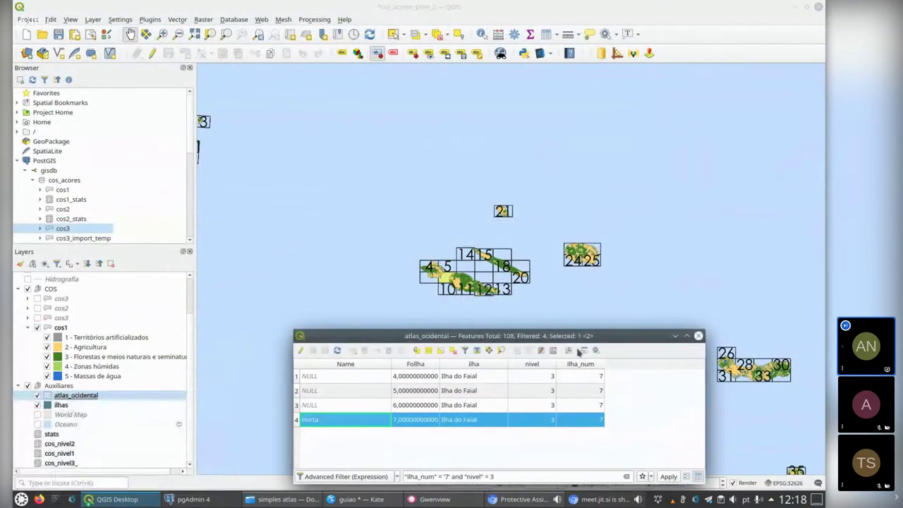
click(583, 352)
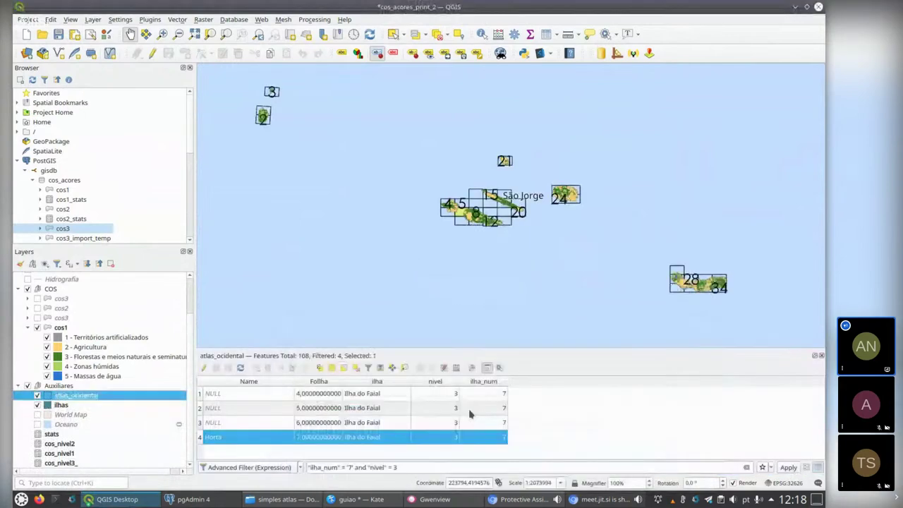
Highlight Faial's grid cells 4, 5, 6 and 7 one at a time by selecting their rows in the atlas_ocidental table
click(200, 395)
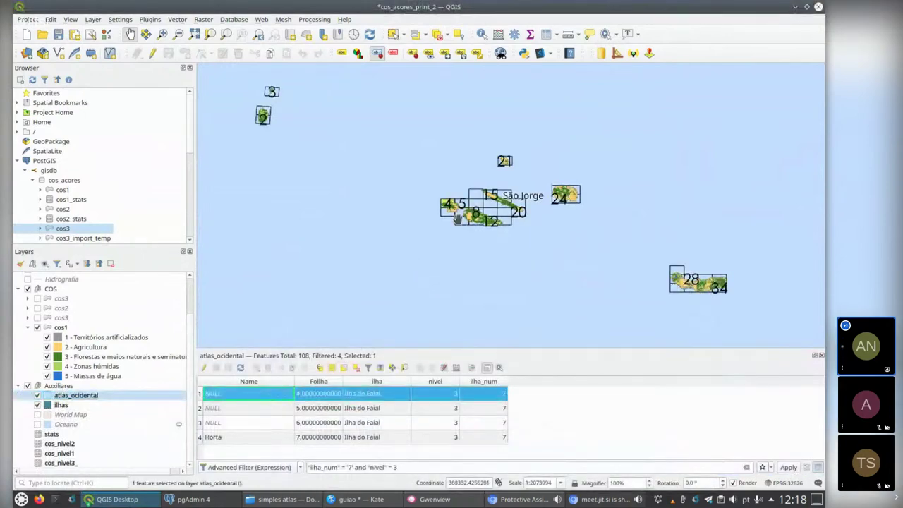
scroll(457, 218, up, 2)
scroll(434, 249, up, 1)
drag(415, 289, 443, 337)
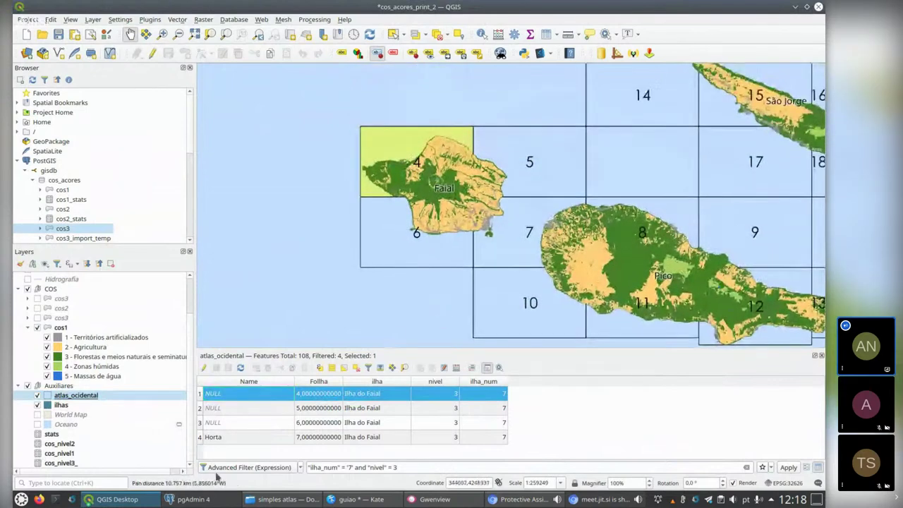
click(201, 408)
click(201, 423)
click(201, 438)
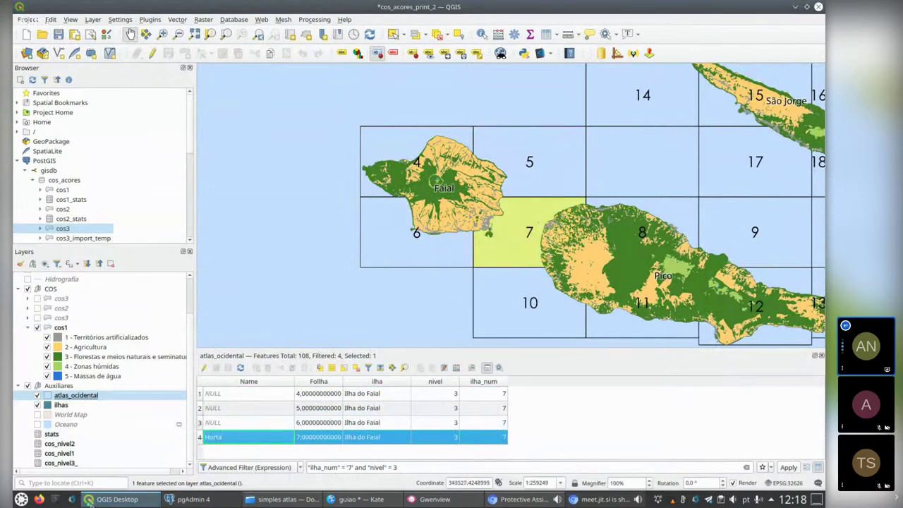
Switch to the cartas_atlas_changes_dinamico layout and examine the map item's Controlled by Atlas settings with the fixed scale option
mouse_move(106, 500)
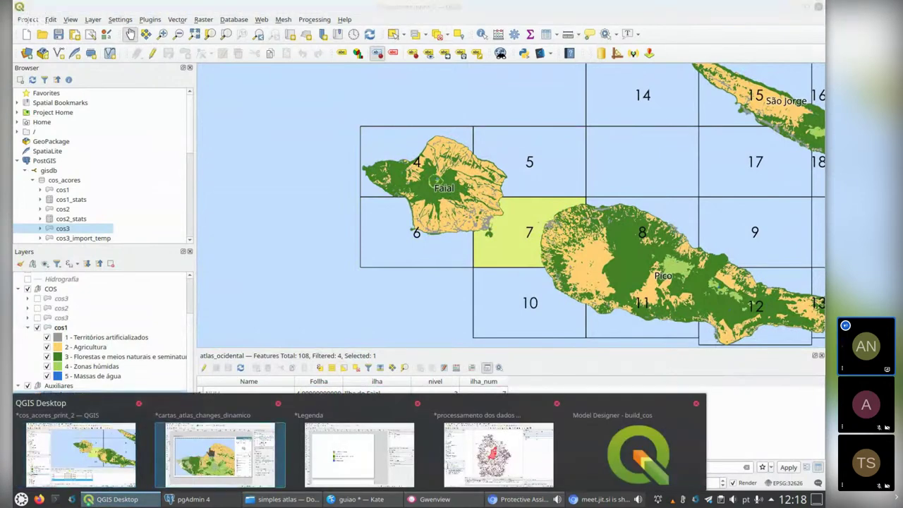
click(211, 453)
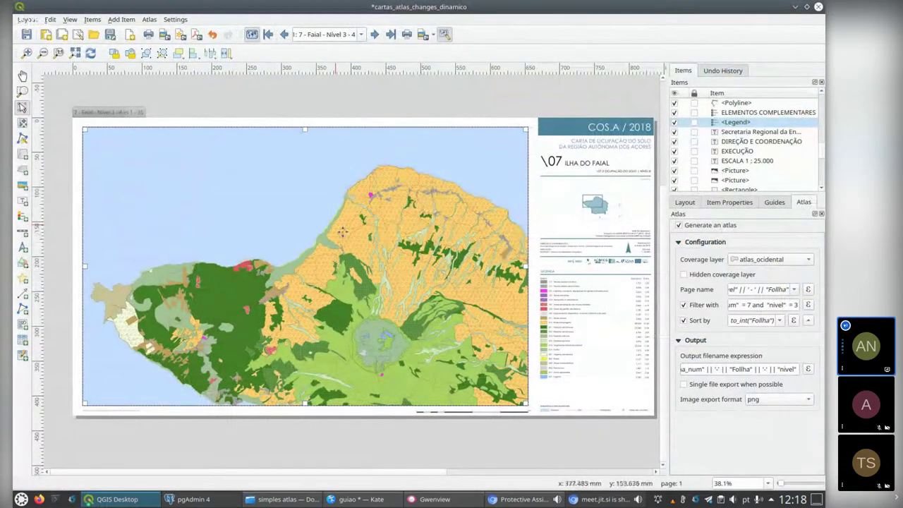
click(721, 203)
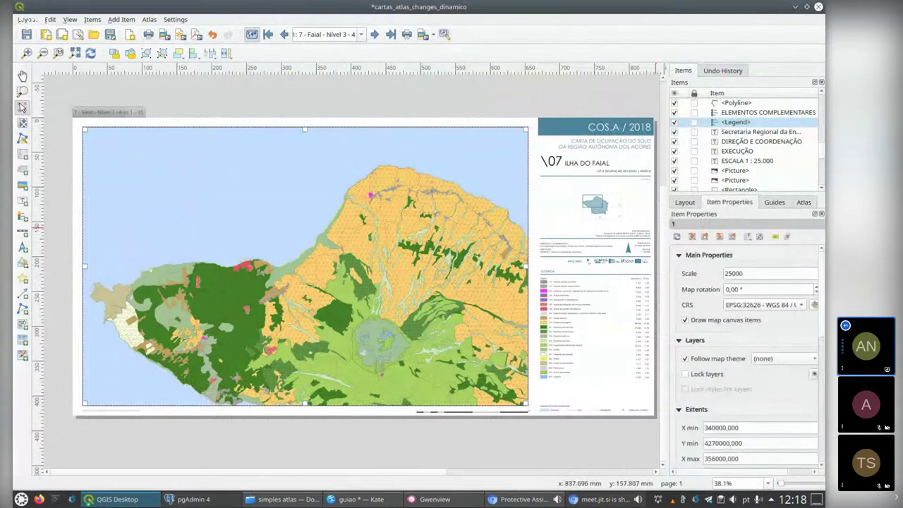
drag(821, 303, 823, 402)
click(678, 278)
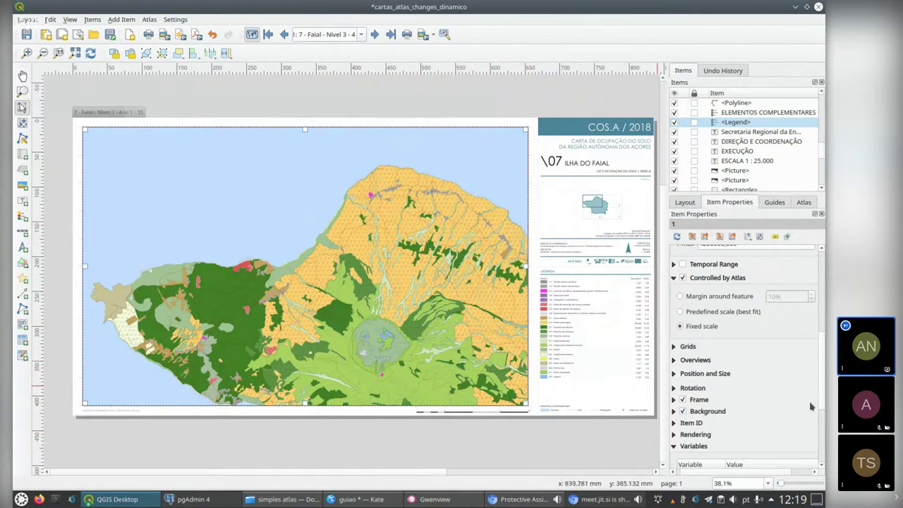
scroll(821, 401, up, 10)
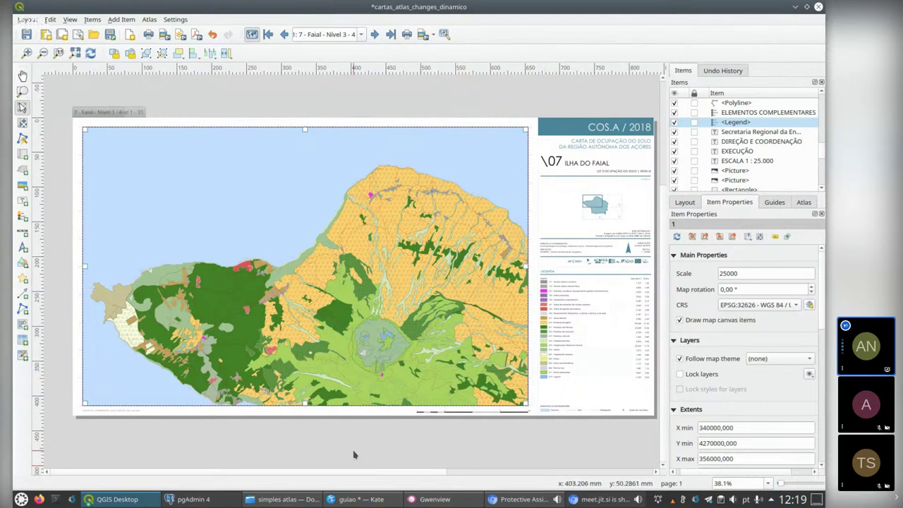
In cos_acores_print_2, filter the atlas_ocidental table with only "ilha_num" = '7' and enlarge the table area
click(117, 499)
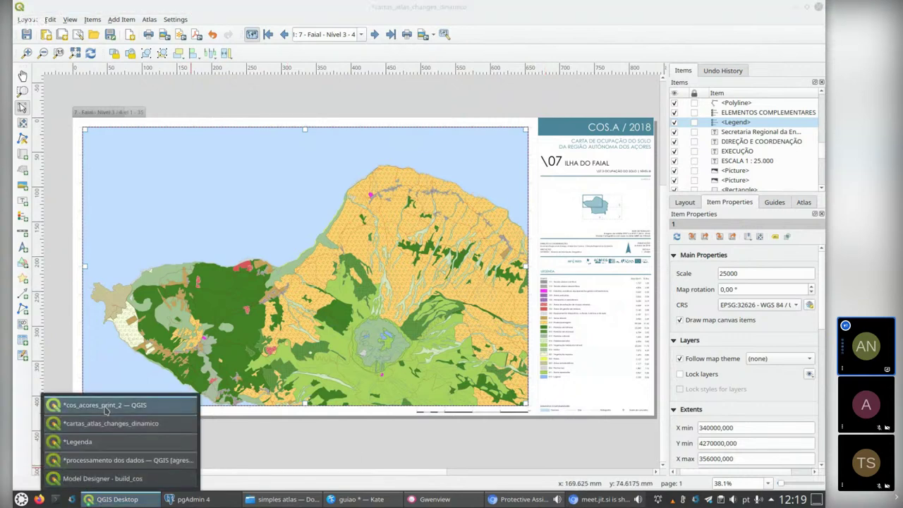
click(105, 406)
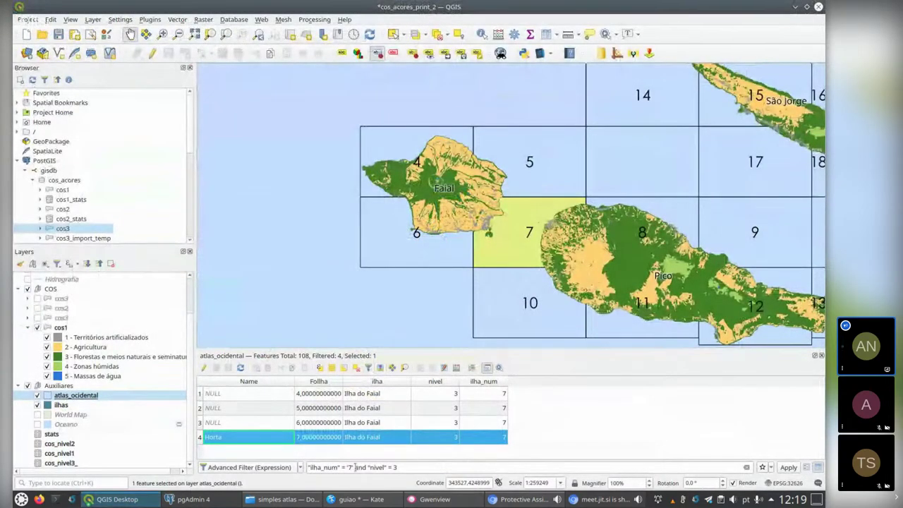
drag(356, 467, 458, 467)
key(BackSpace)
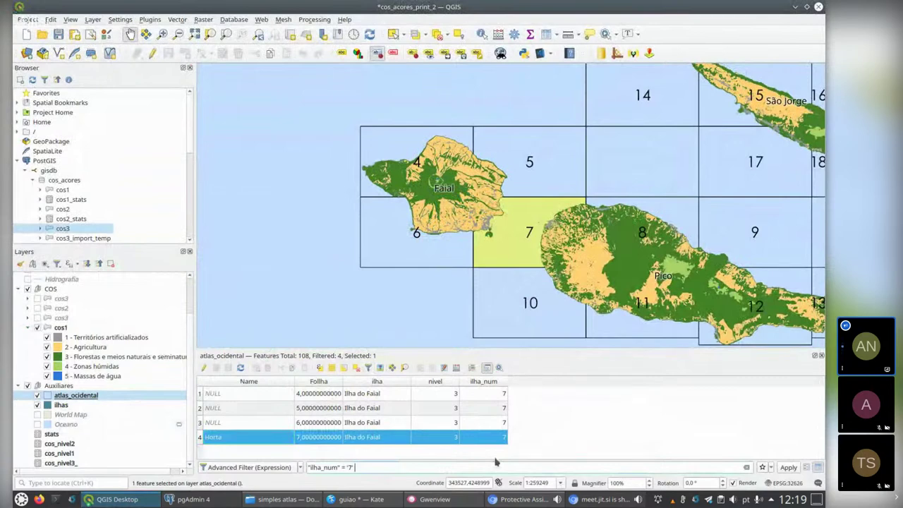
click(788, 468)
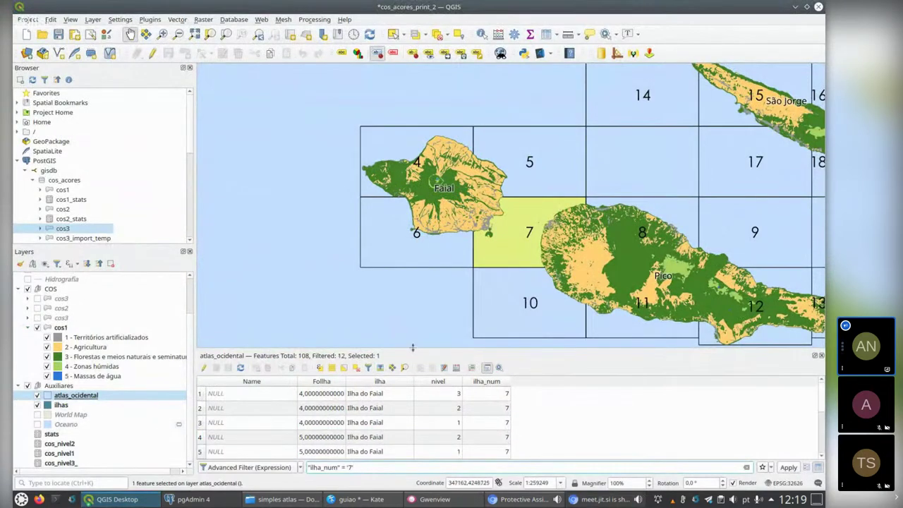
drag(405, 347, 435, 175)
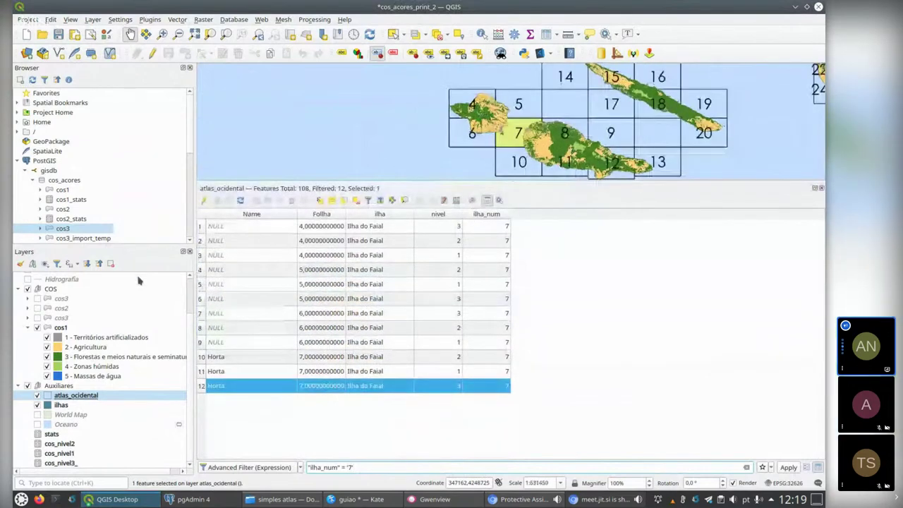
Select the three table rows for Faial's sheet 4, covering levels 3, 2 and 1
click(198, 226)
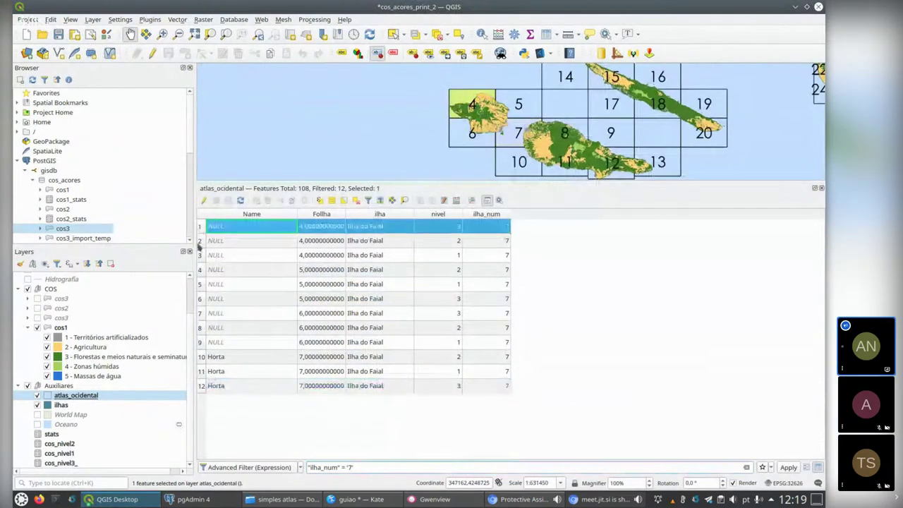
drag(199, 244, 201, 257)
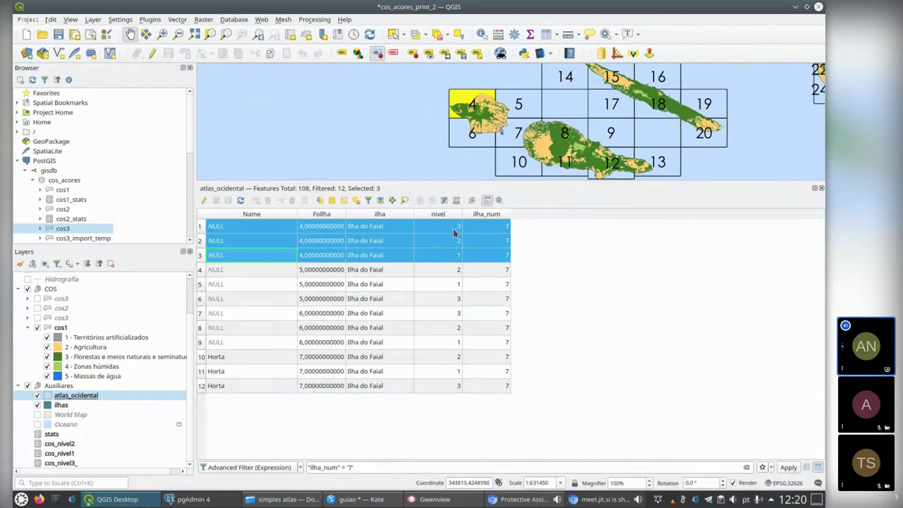
text(2)
key(Return)
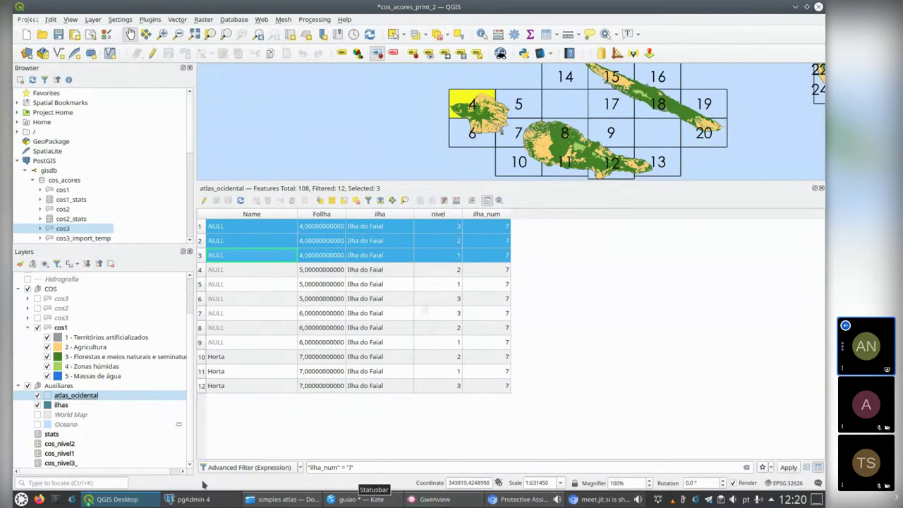
click(119, 499)
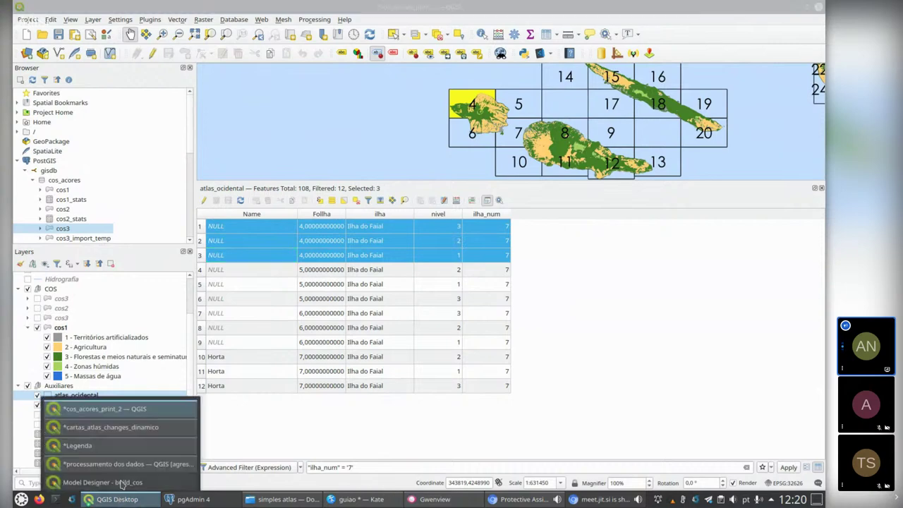
click(97, 407)
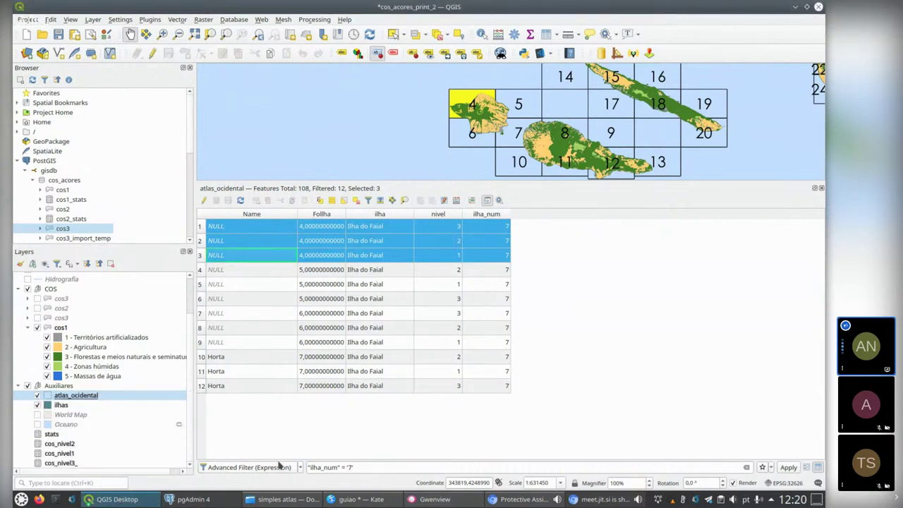
In the cartas_atlas_changes_dinamico layout, reduce the atlas filter expression to "ilha_num" = 7
click(127, 500)
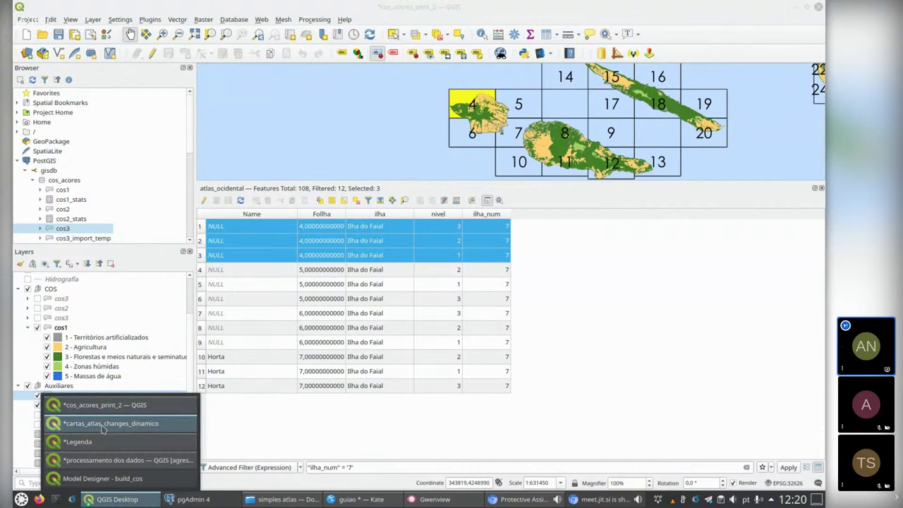
click(103, 423)
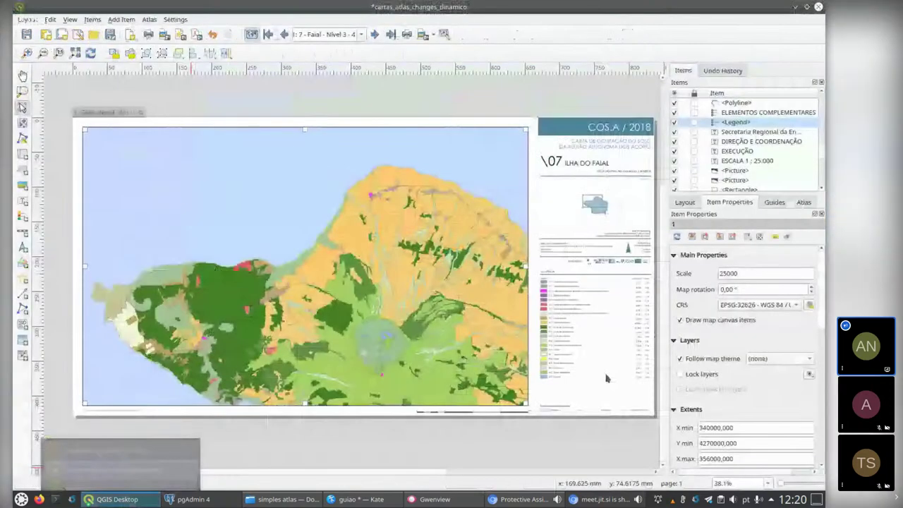
click(805, 202)
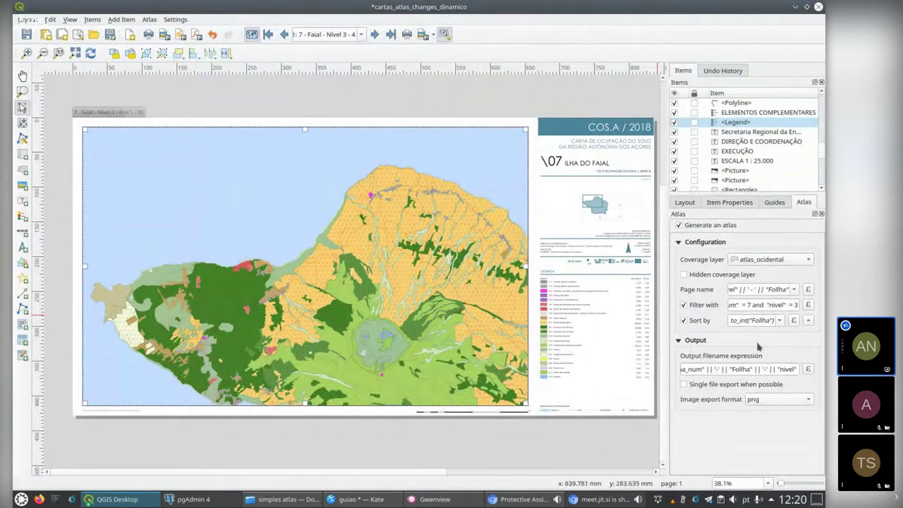
drag(753, 305, 803, 303)
key(BackSpace)
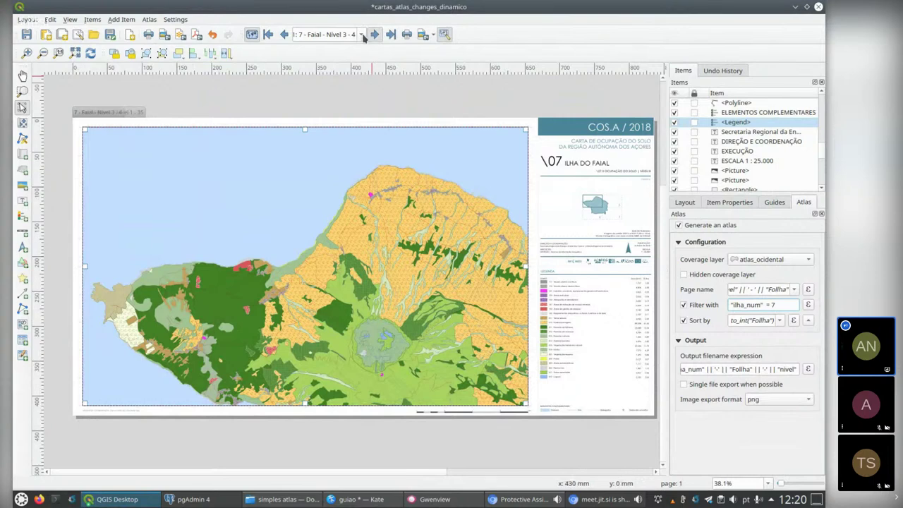
Refresh and review the list of atlas pages, and advance the preview to the 7 - Faial - Nível 3 - 6 sheet
scroll(363, 37, down, 1)
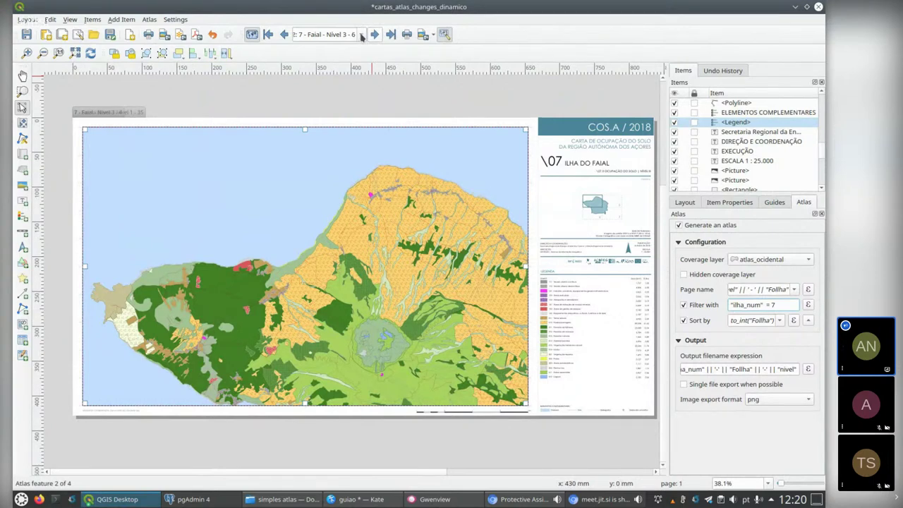
scroll(361, 39, up, 1)
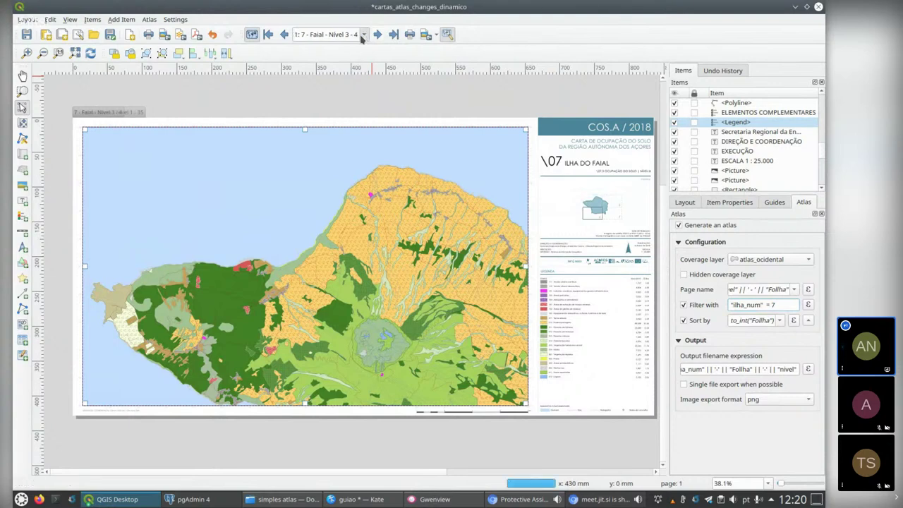
click(362, 37)
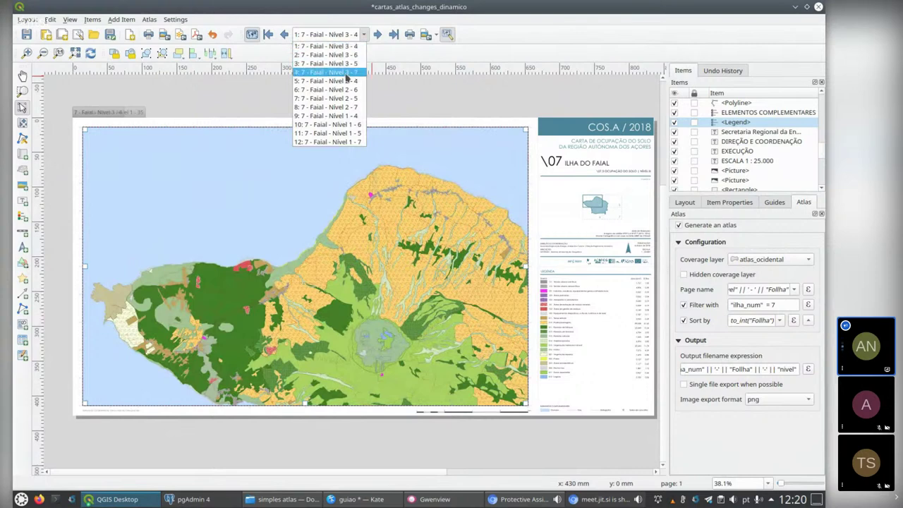
click(503, 41)
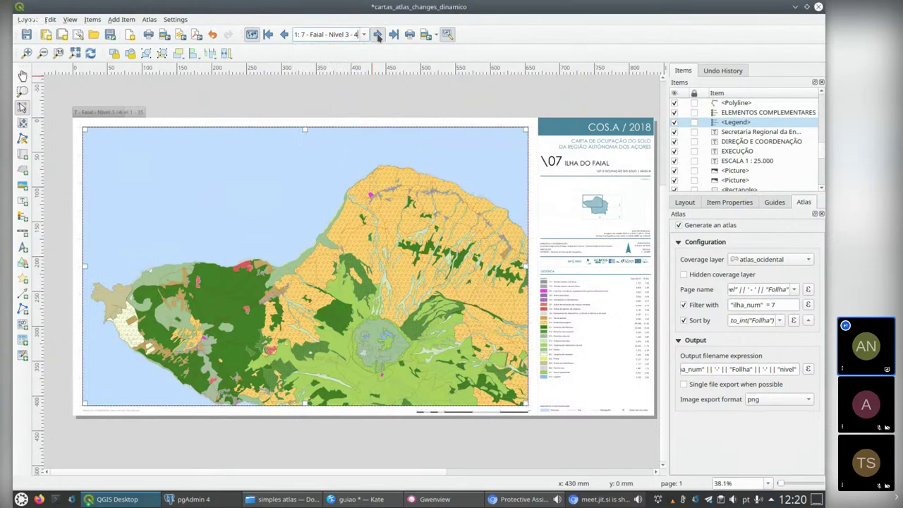
click(379, 35)
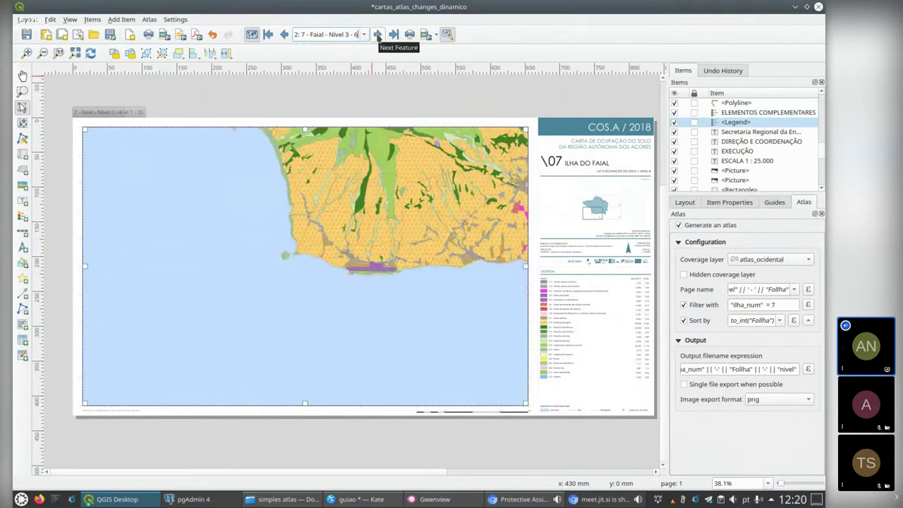
Advance the atlas preview through the remaining Faial level 3 sheets to 7 - Faial - Nível 2 - 4
click(377, 35)
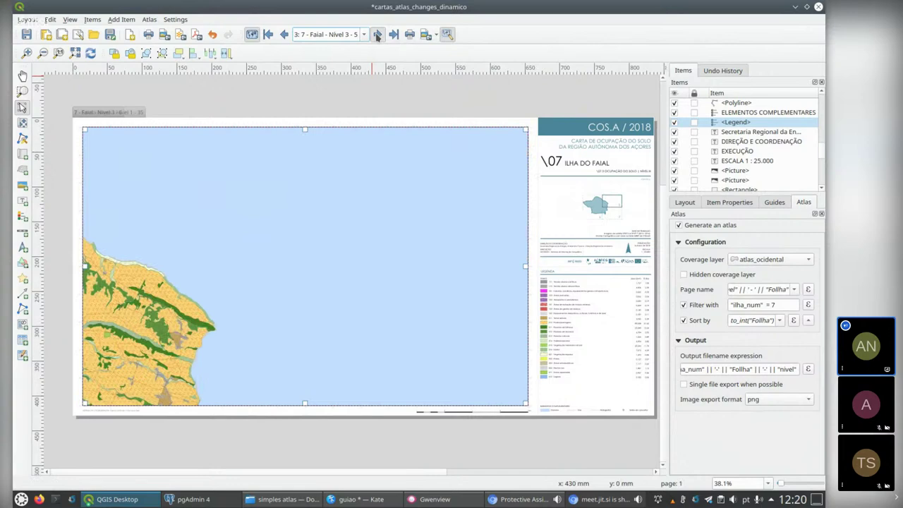
click(377, 35)
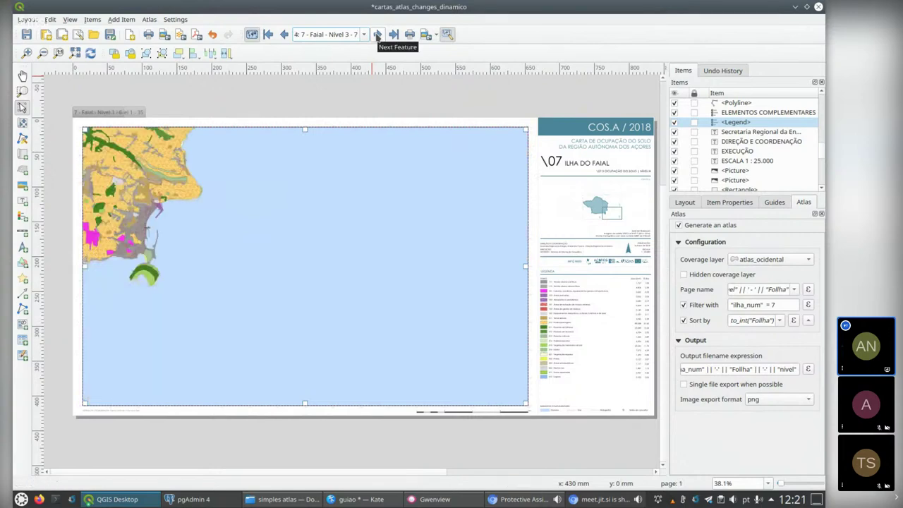
click(377, 35)
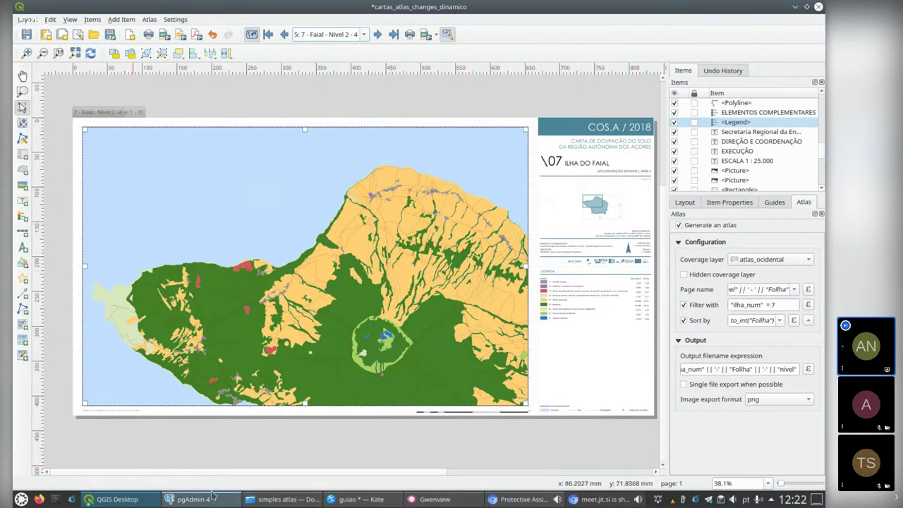
In cos_acores_print_2, clear the expression filter on the atlas_ocidental attribute table to list all features
click(117, 501)
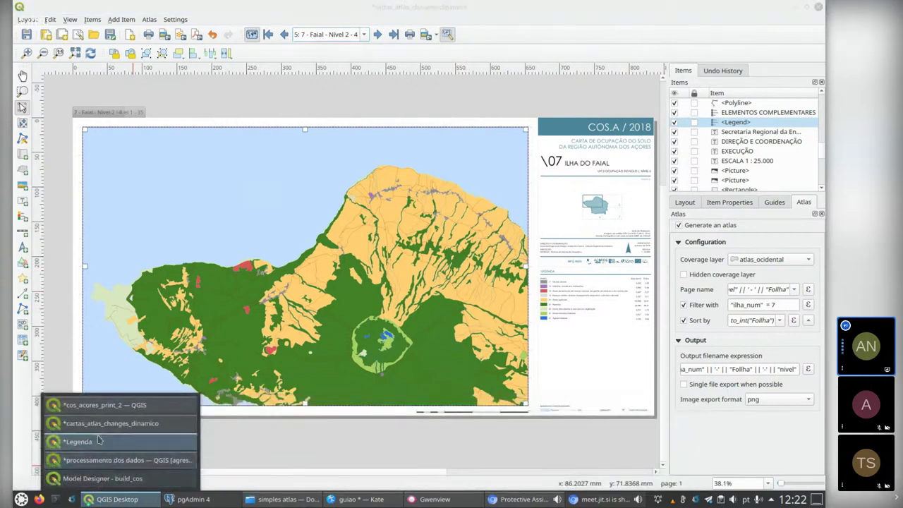
click(106, 407)
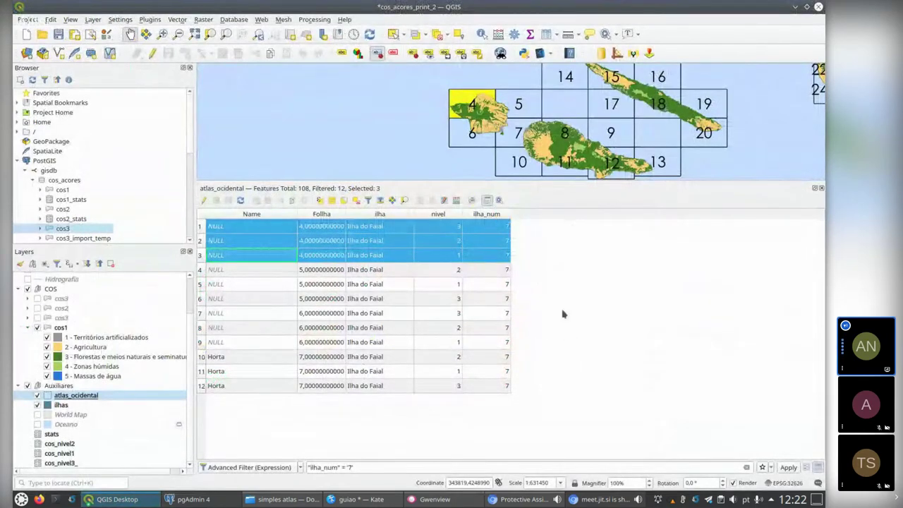
drag(389, 469, 238, 458)
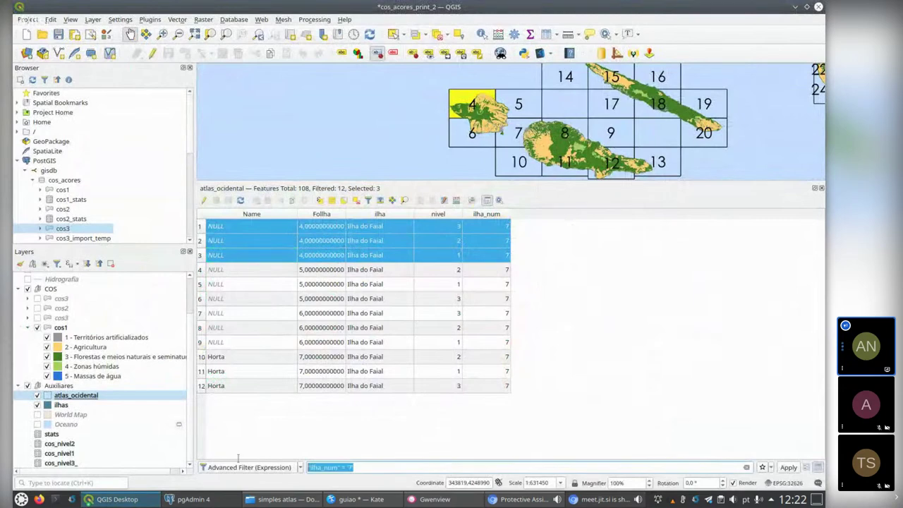
key(BackSpace)
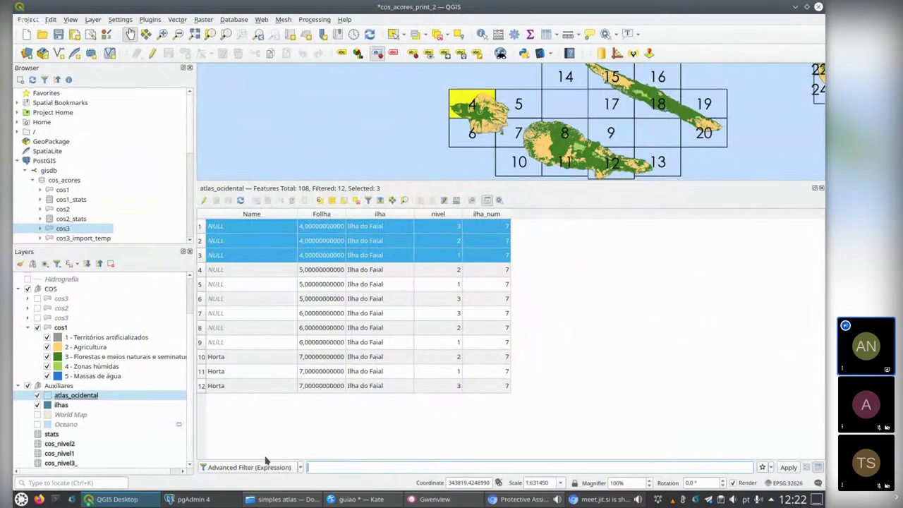
click(790, 470)
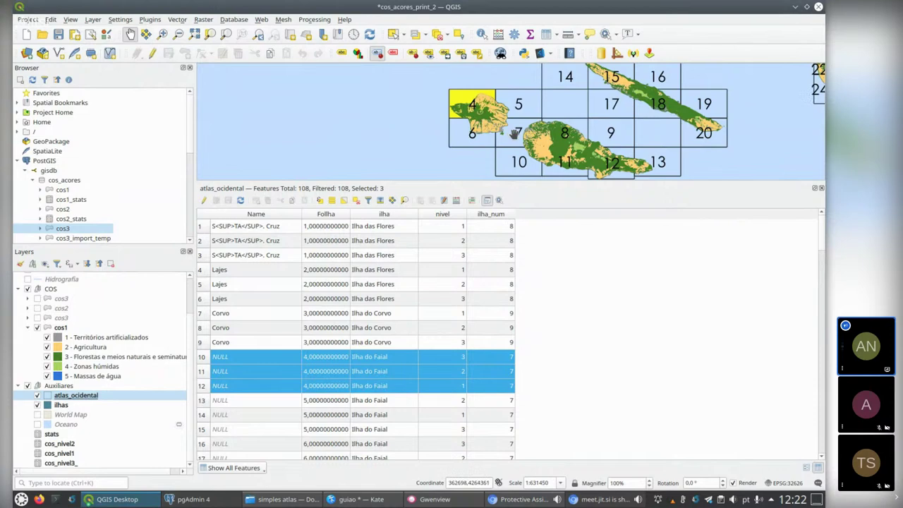
Show the ilhas_nome and ilhas_prefixo columns in the atlas_ocidental table, and enlarge the map area above it
scroll(505, 134, up, 1)
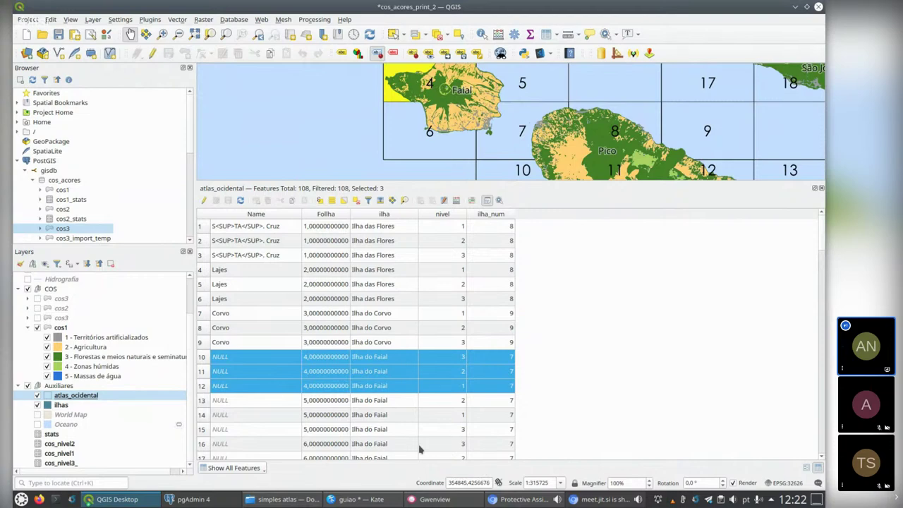
right_click(388, 217)
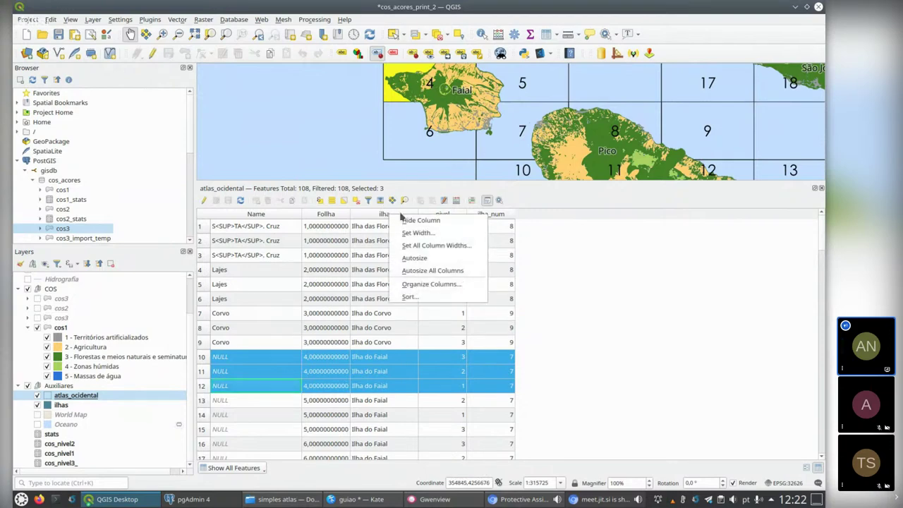
click(413, 285)
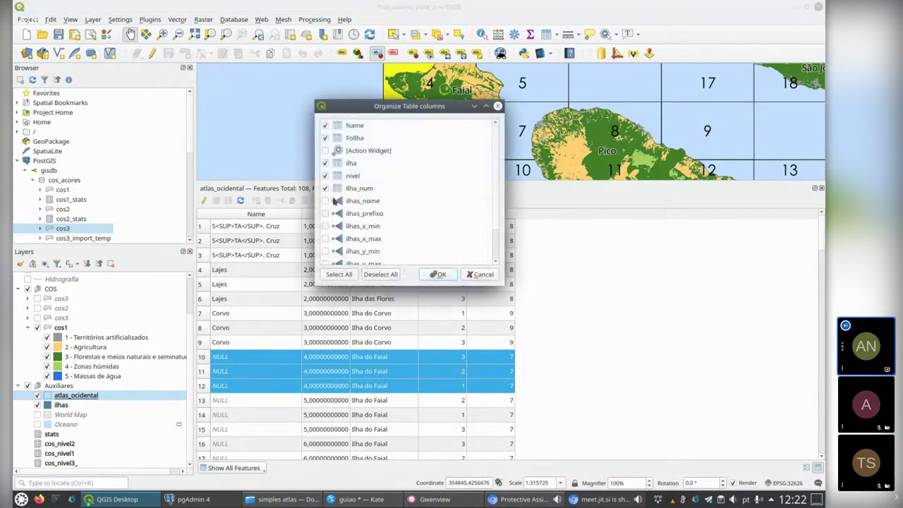
click(325, 214)
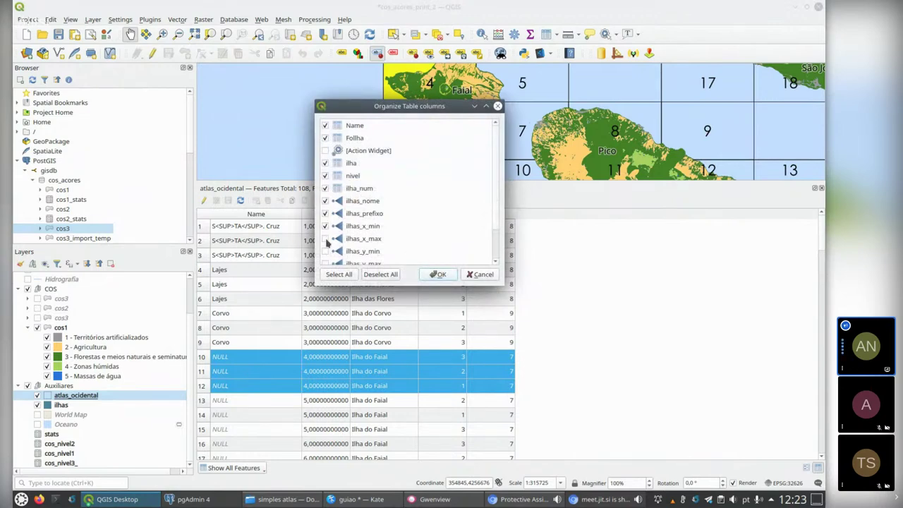
click(325, 238)
click(325, 226)
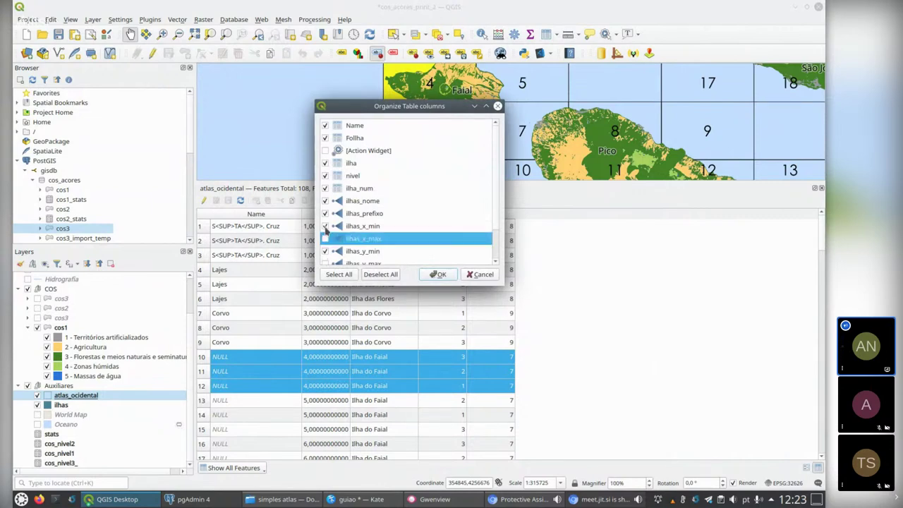
click(437, 275)
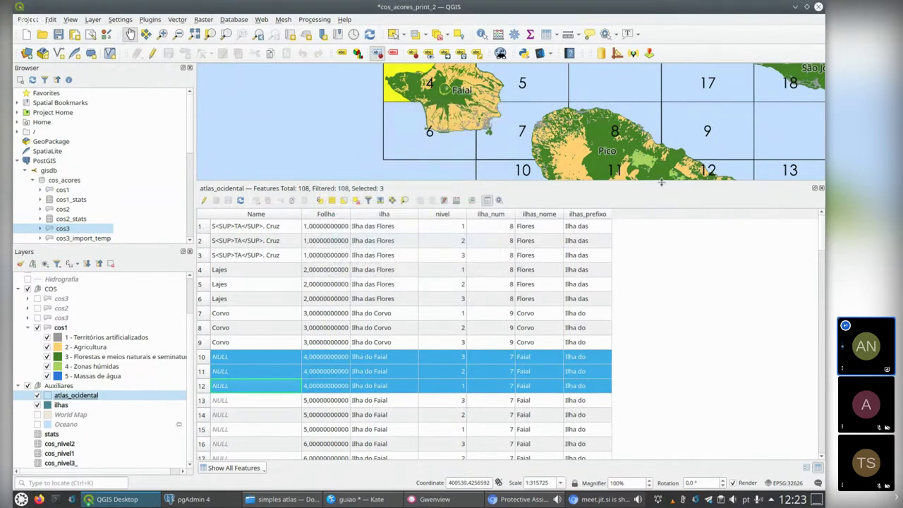
drag(661, 182, 661, 307)
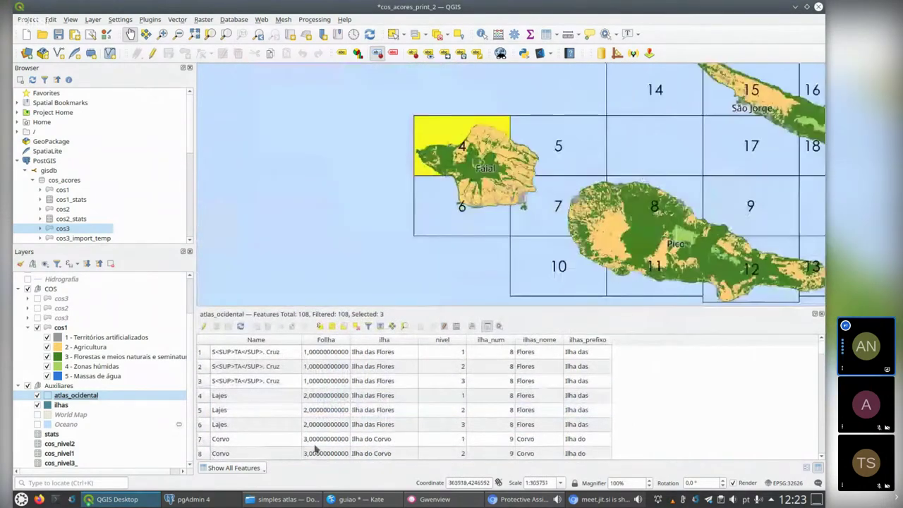
In the cartas_atlas_changes_dinamico layout, inspect the expression behind the island name label in the sheet title
click(95, 503)
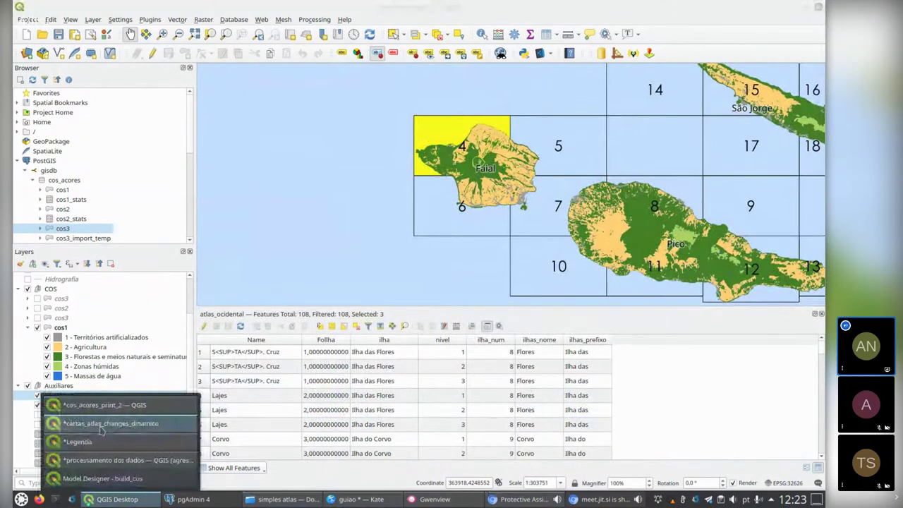
click(110, 423)
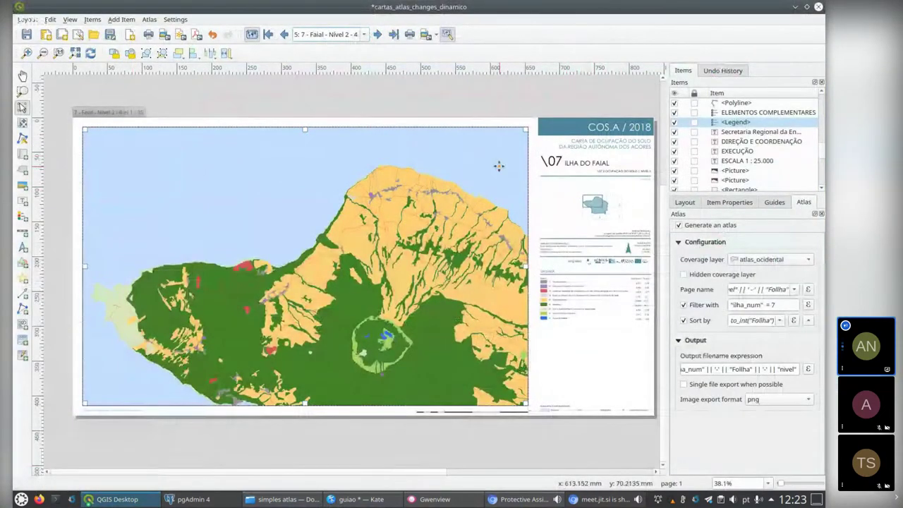
click(576, 165)
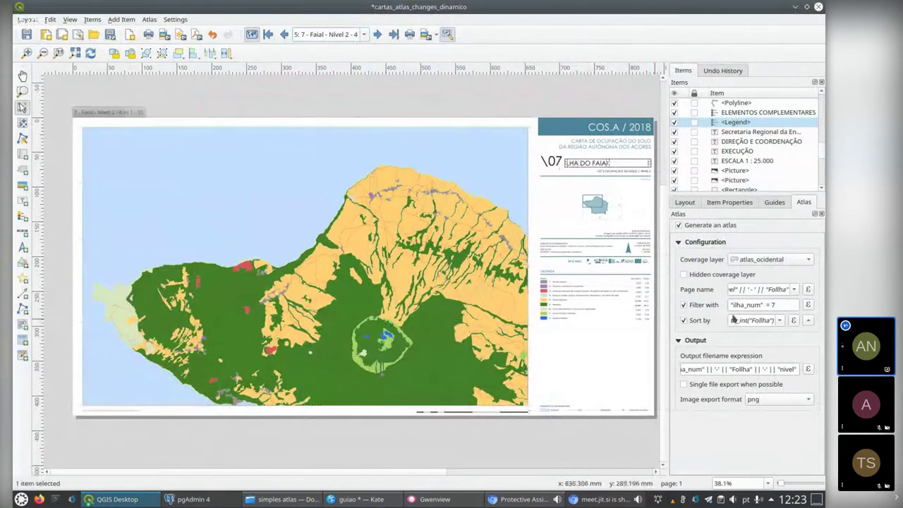
click(740, 204)
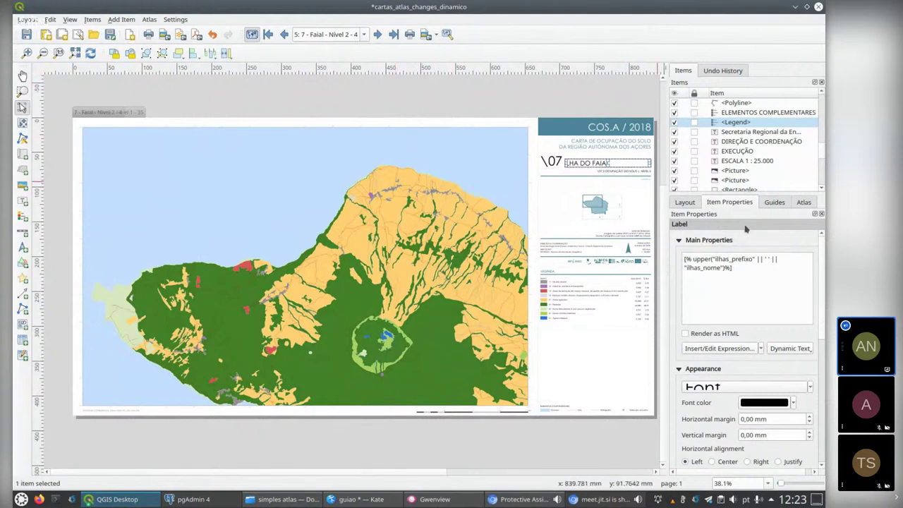
Turn off the atlas feature filter so the layout covers the sheets of every island
click(804, 202)
click(683, 306)
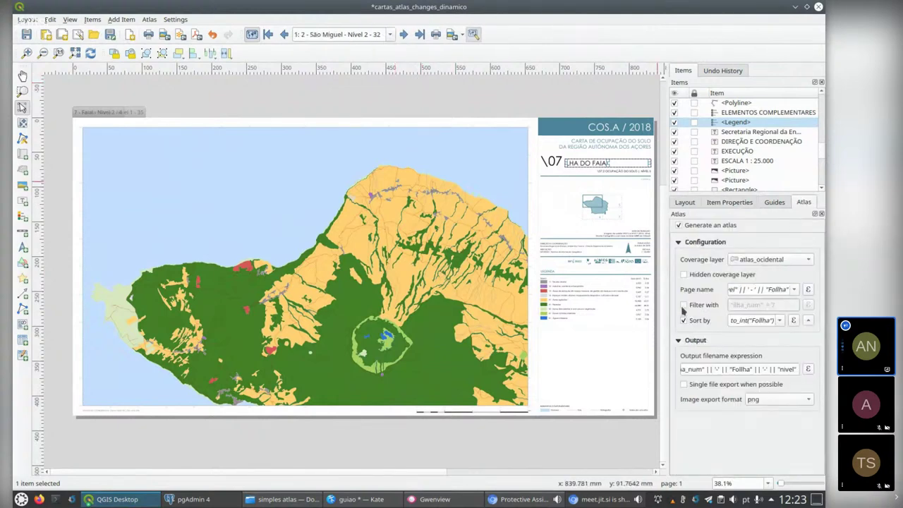
click(390, 34)
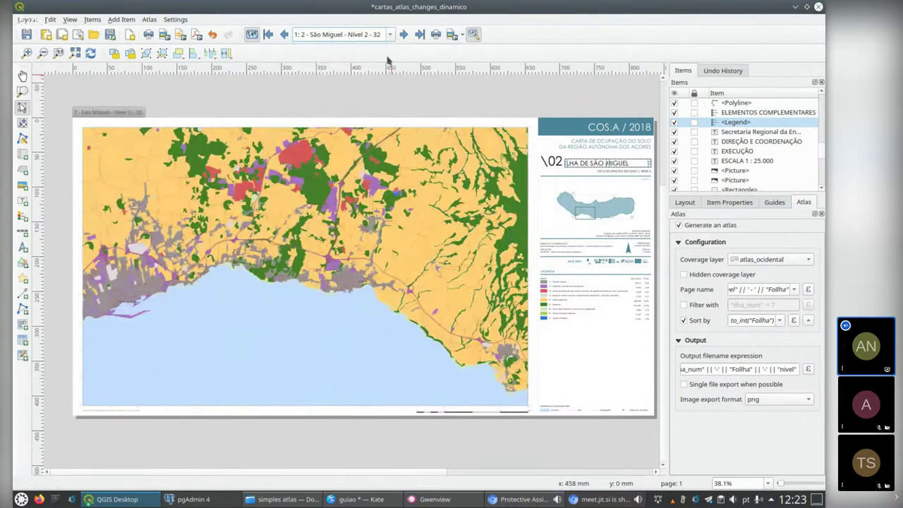
Browse the full list of atlas pages and preview page 16, 2 - São Miguel - Nível 2 - 33
click(390, 35)
scroll(393, 92, down, 7)
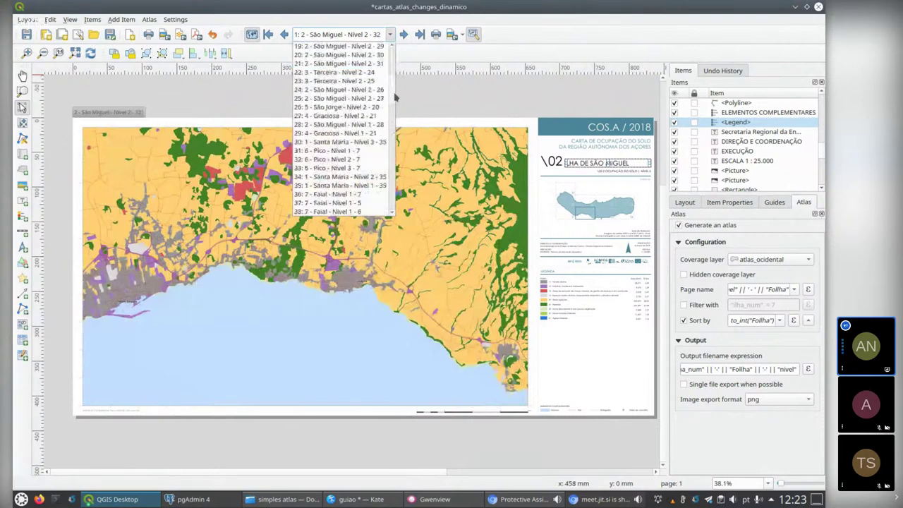
scroll(393, 125, down, 10)
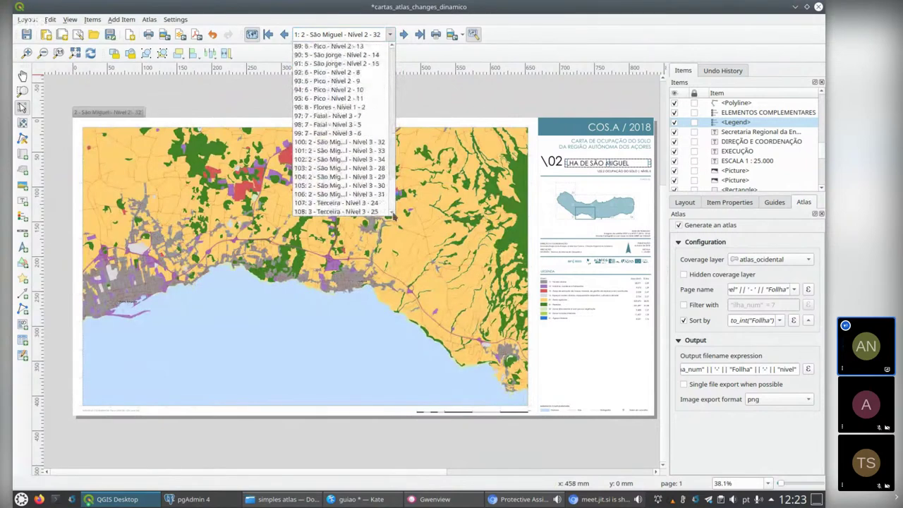
scroll(393, 177, up, 18)
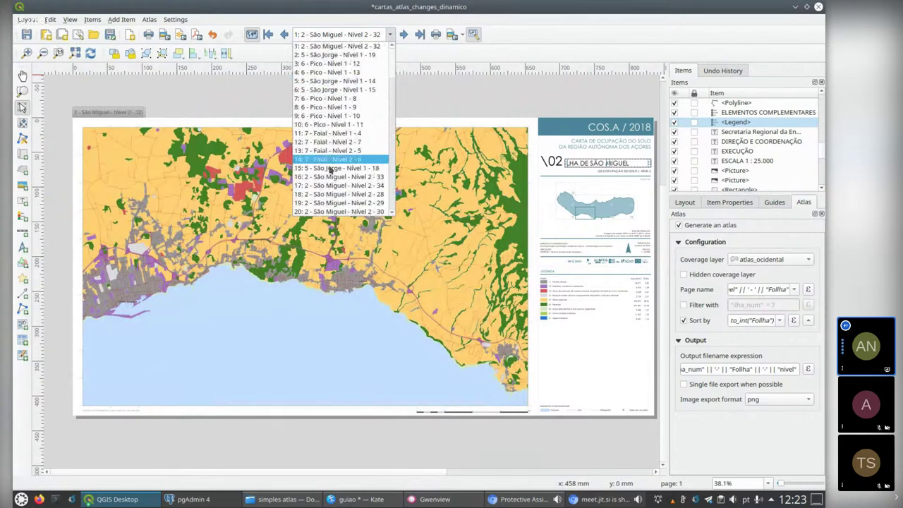
key(Escape)
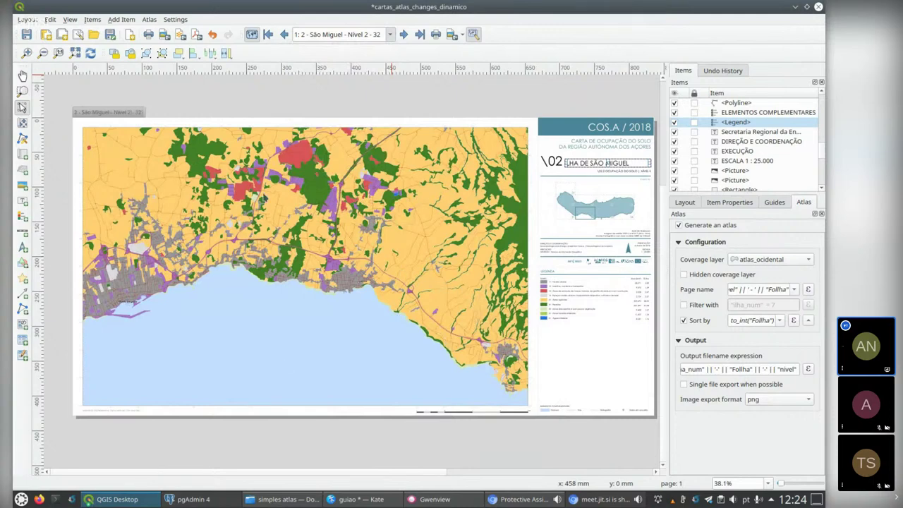
text(16)
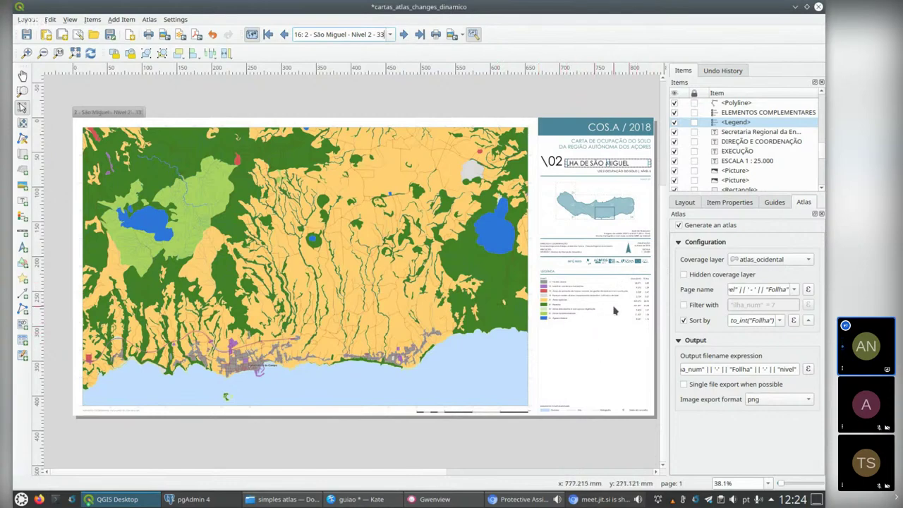
Examine the São Miguel sheet's level II legend together with its area and island percentage columns
scroll(614, 310, up, 4)
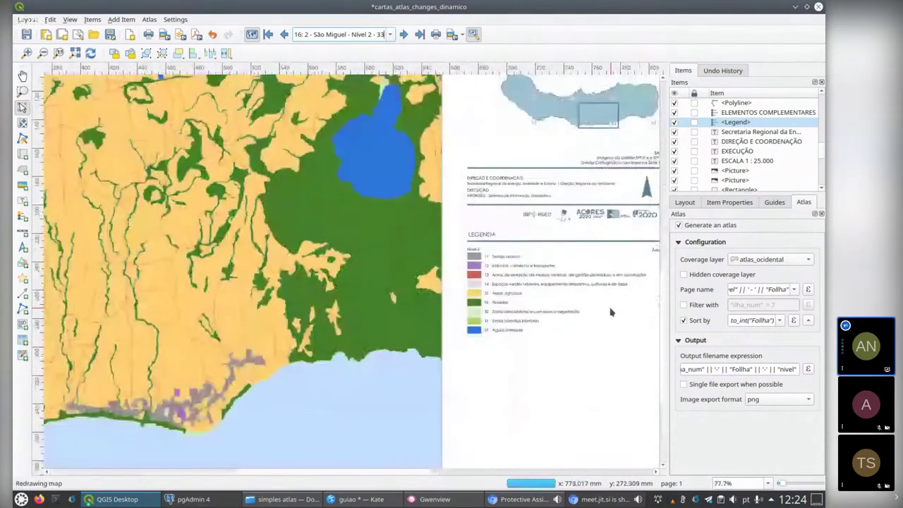
drag(548, 359, 443, 318)
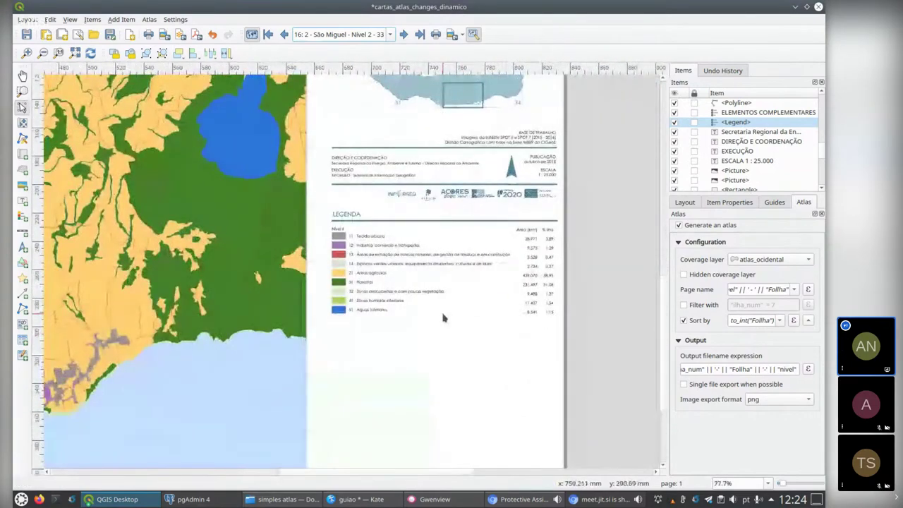
scroll(443, 318, up, 2)
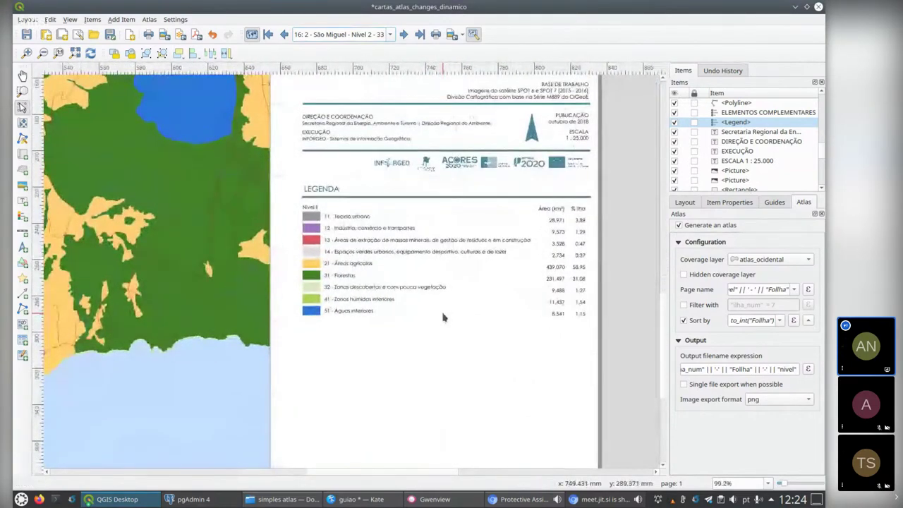
scroll(443, 317, up, 1)
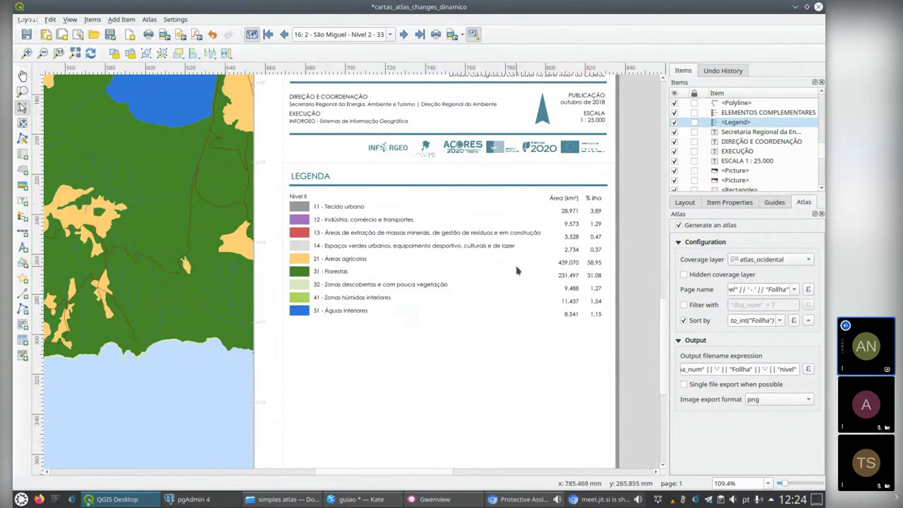
scroll(455, 268, down, 1)
scroll(455, 268, down, 5)
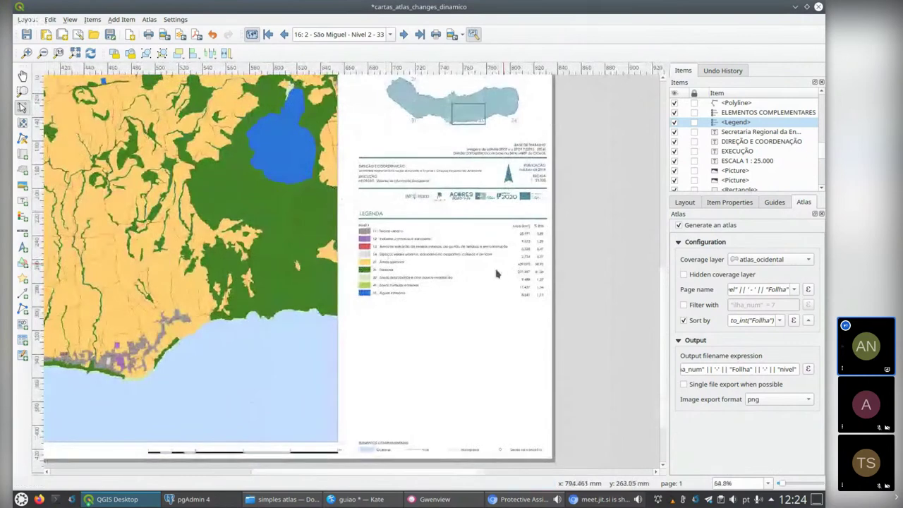
scroll(437, 256, down, 1)
scroll(437, 255, down, 2)
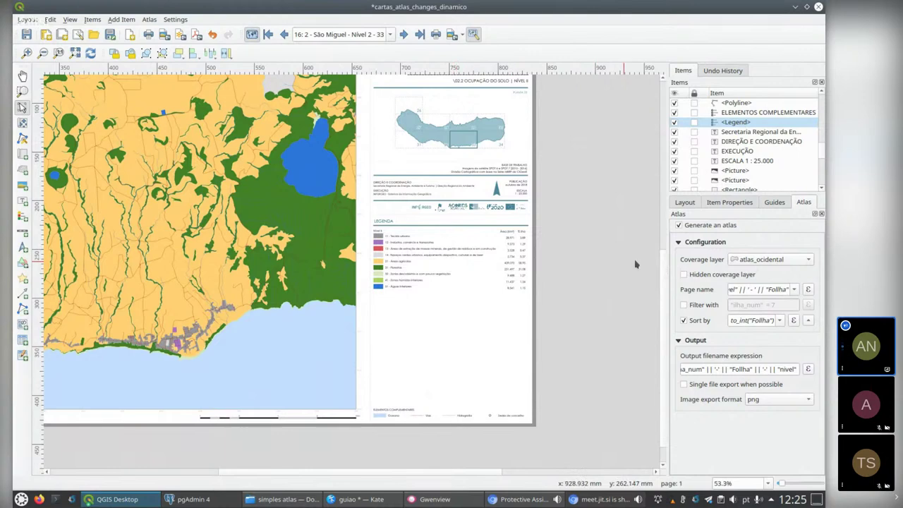
Select the area and percentage table beside the São Miguel legend and show its item properties
scroll(449, 261, up, 1)
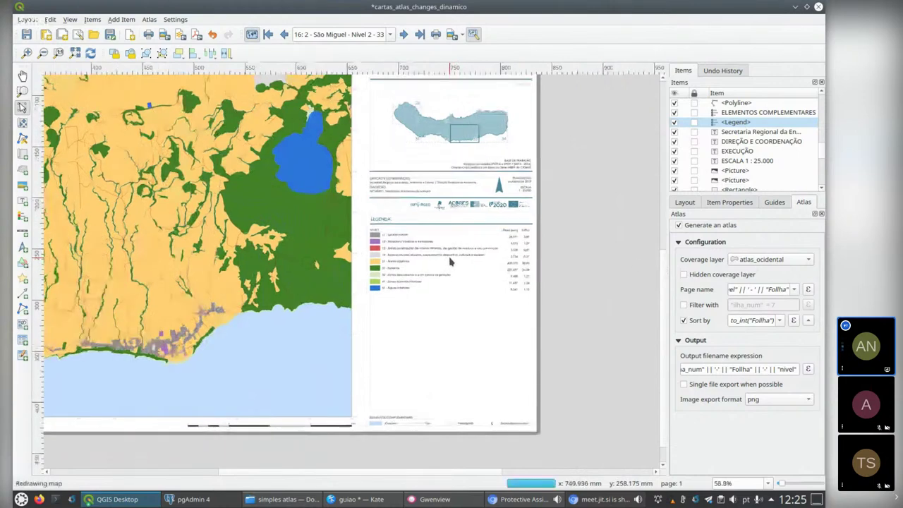
scroll(449, 262, up, 2)
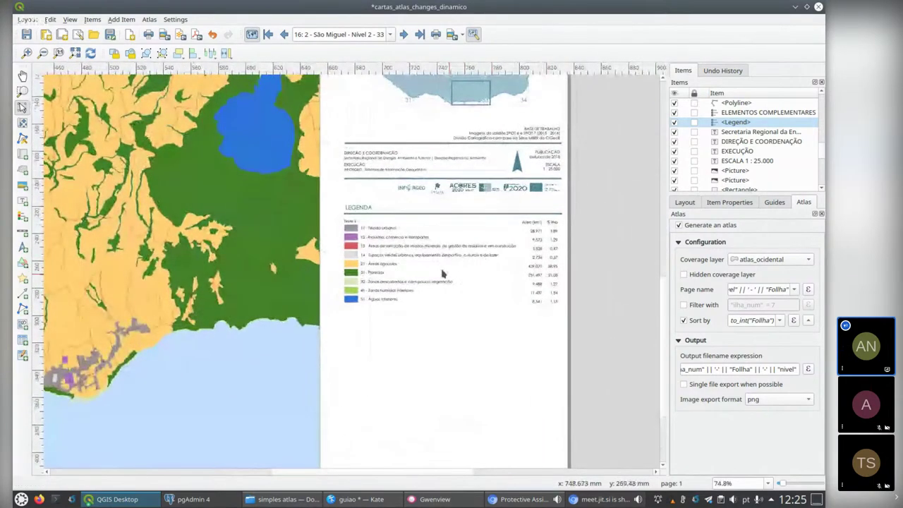
click(392, 251)
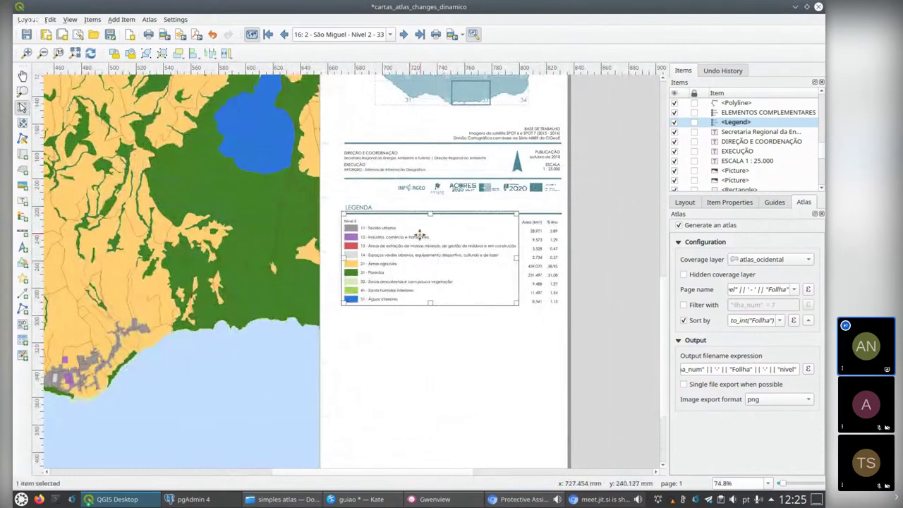
click(550, 293)
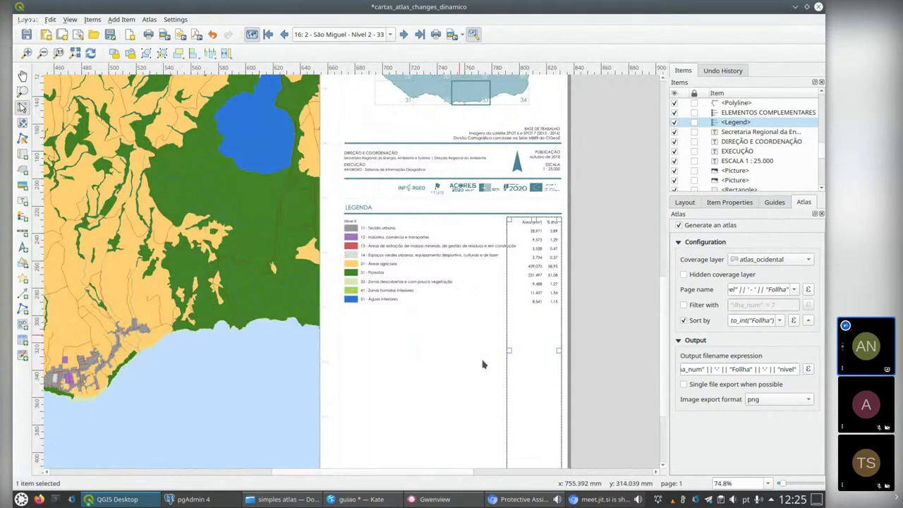
click(720, 205)
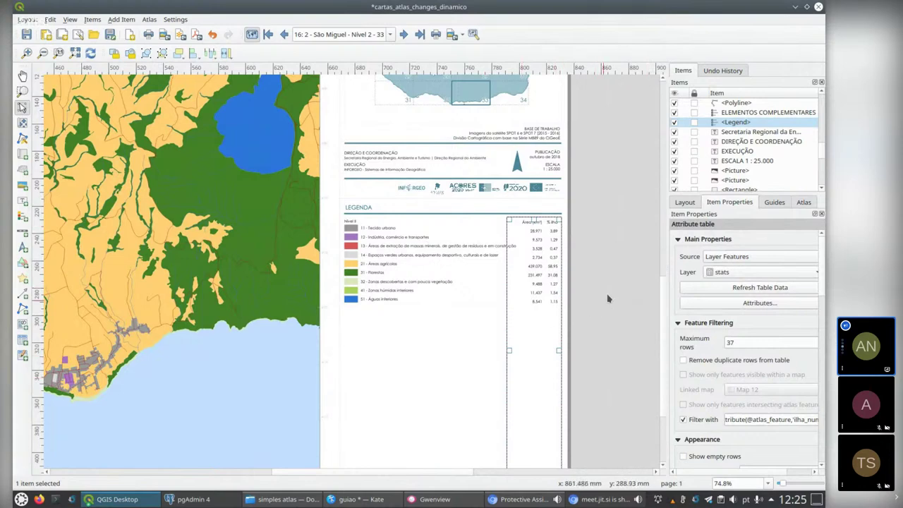
Switch to the cos_acores_print_2 project window and open the attribute table of the stats layer
click(123, 500)
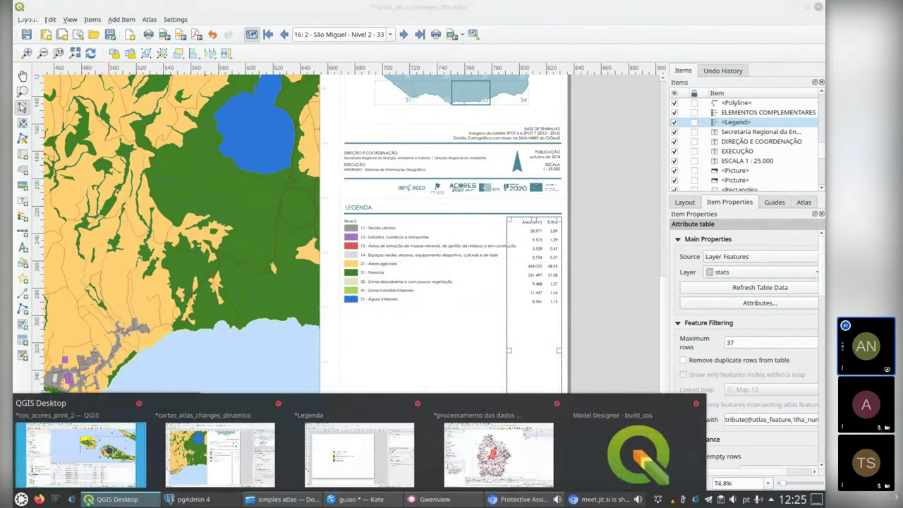
click(81, 452)
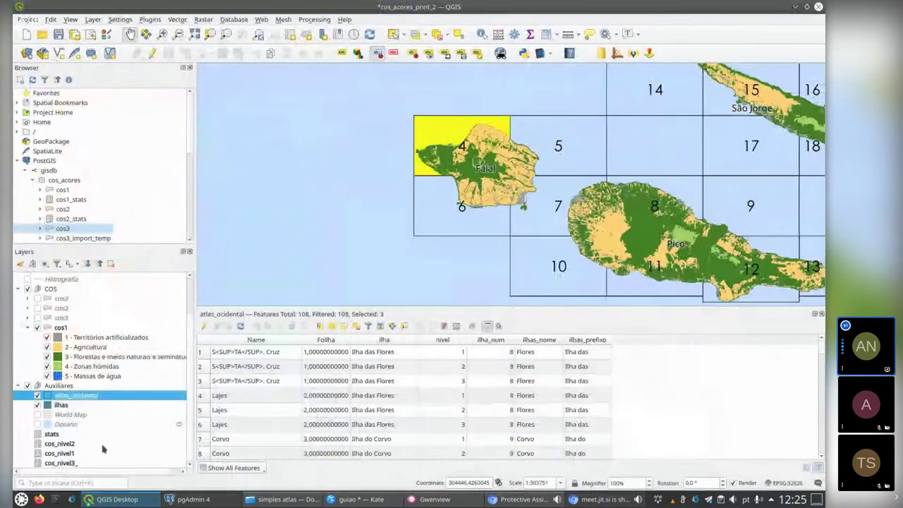
click(60, 434)
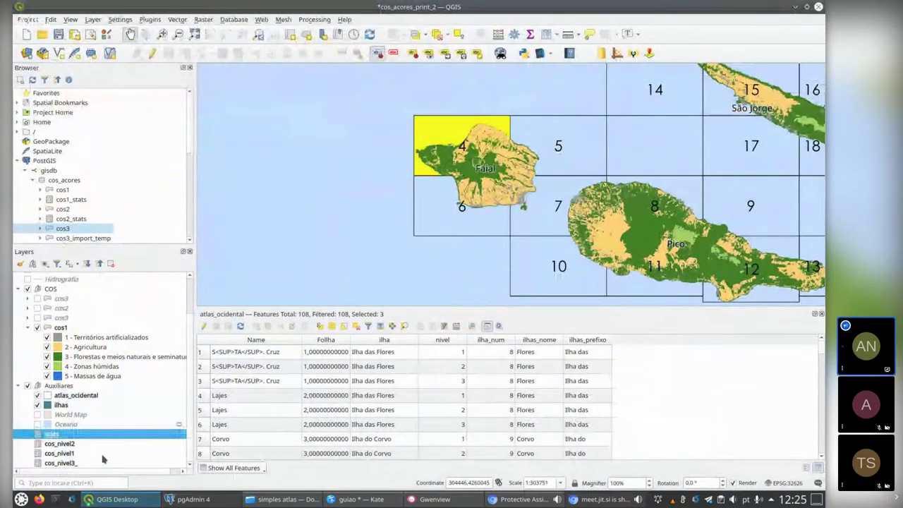
click(201, 498)
click(201, 498)
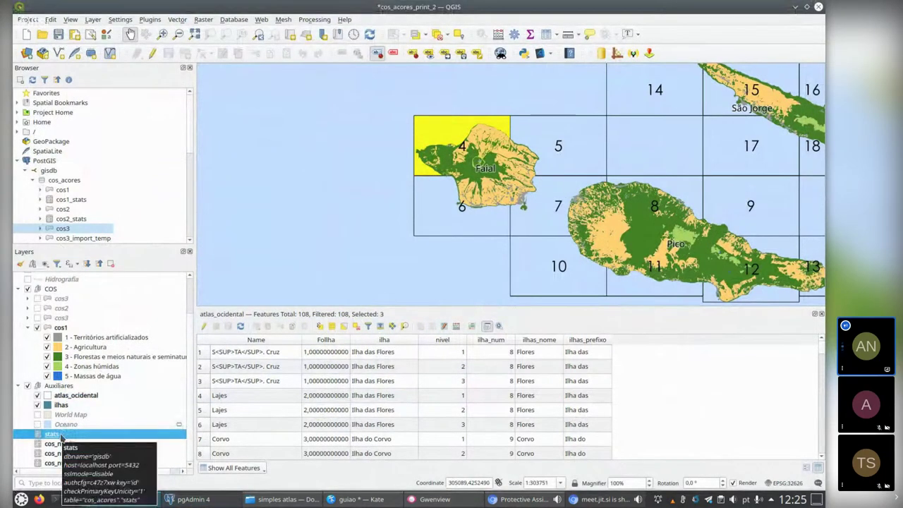
right_click(62, 438)
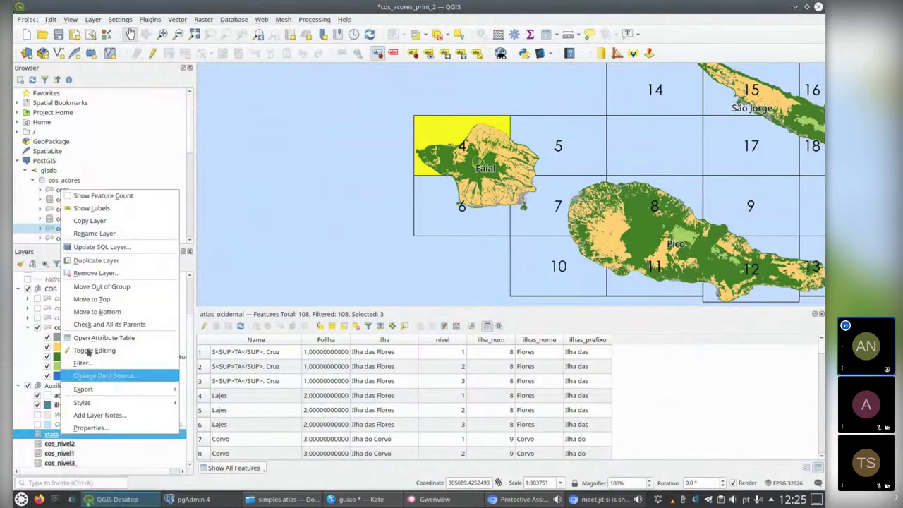
click(92, 350)
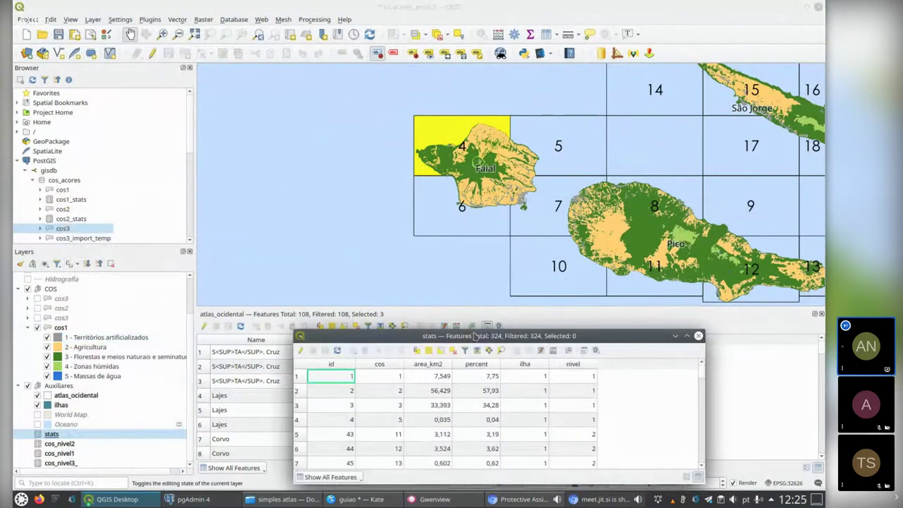
Enlarge the stats attribute table, examine its cos, area_km2, percent, ilha and nivel columns, and close it
drag(474, 338, 396, 64)
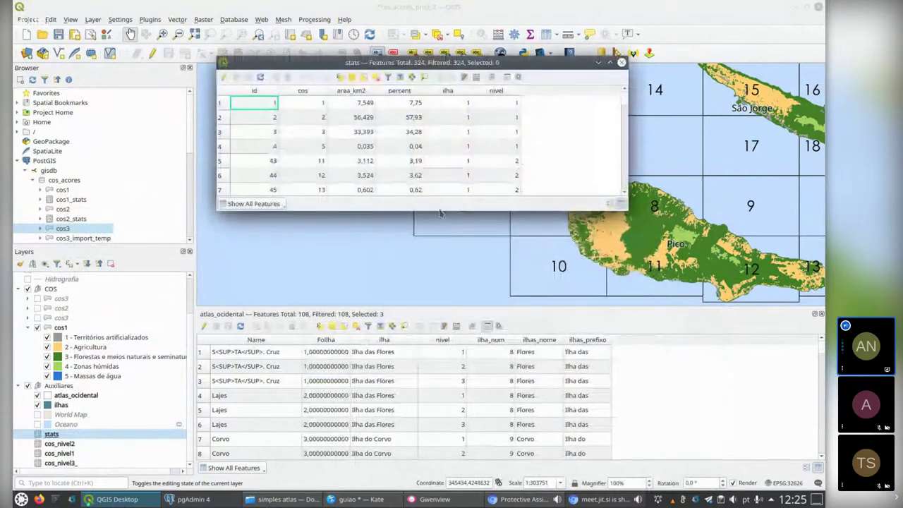
drag(440, 211, 449, 450)
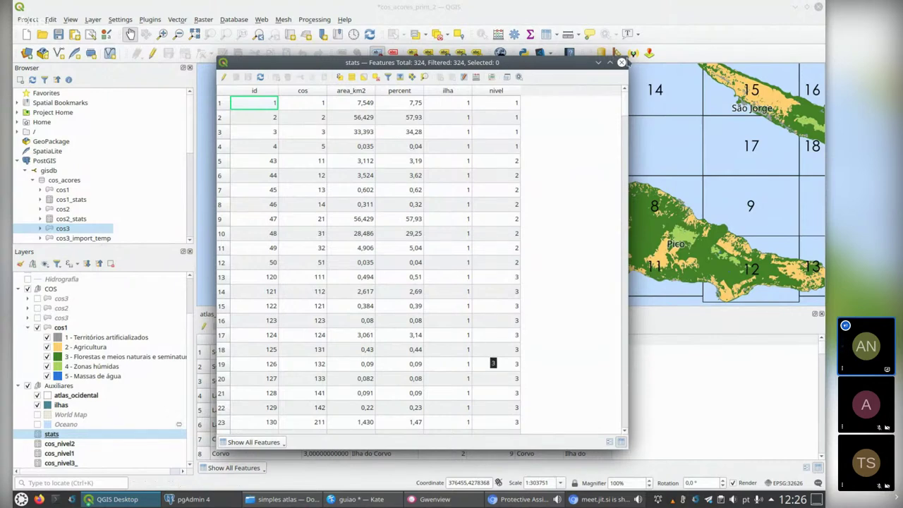
click(621, 62)
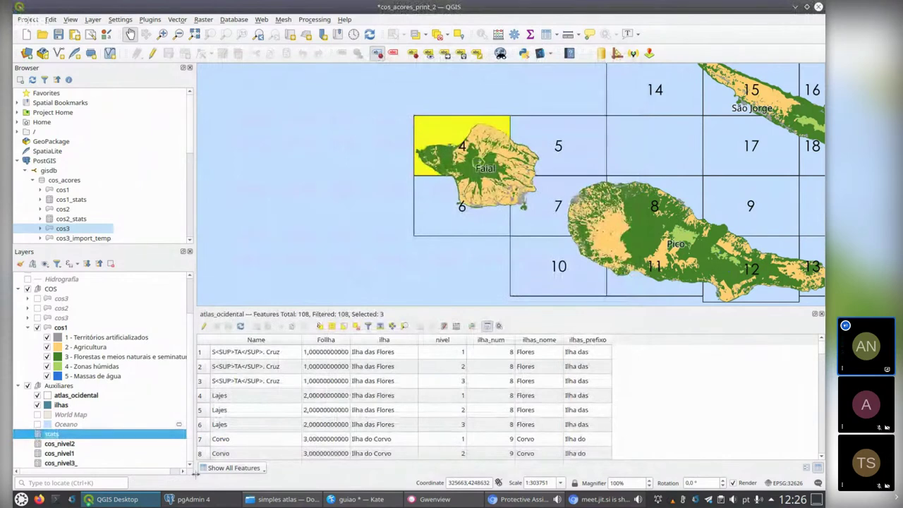
Back in the cartas_atlas_changes_dinamico layout, inspect the feature filter expression of the area and percentage table without changing it
click(117, 499)
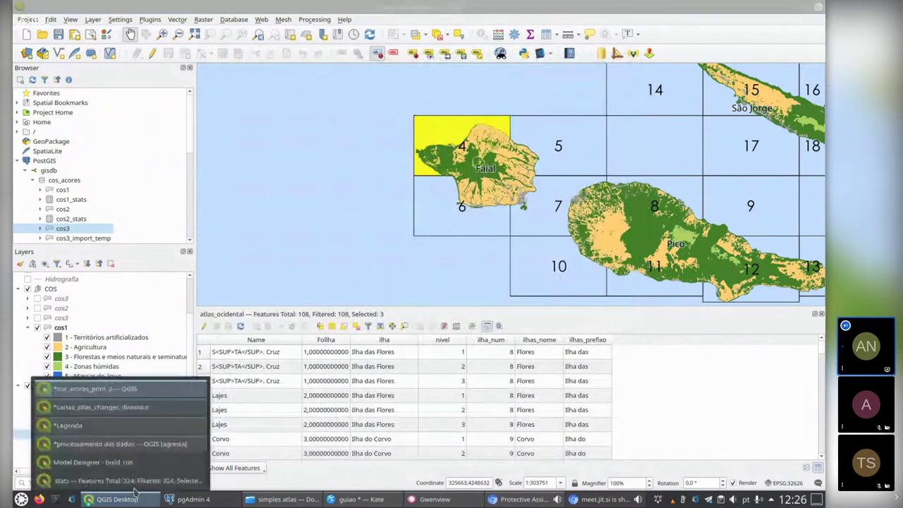
click(87, 408)
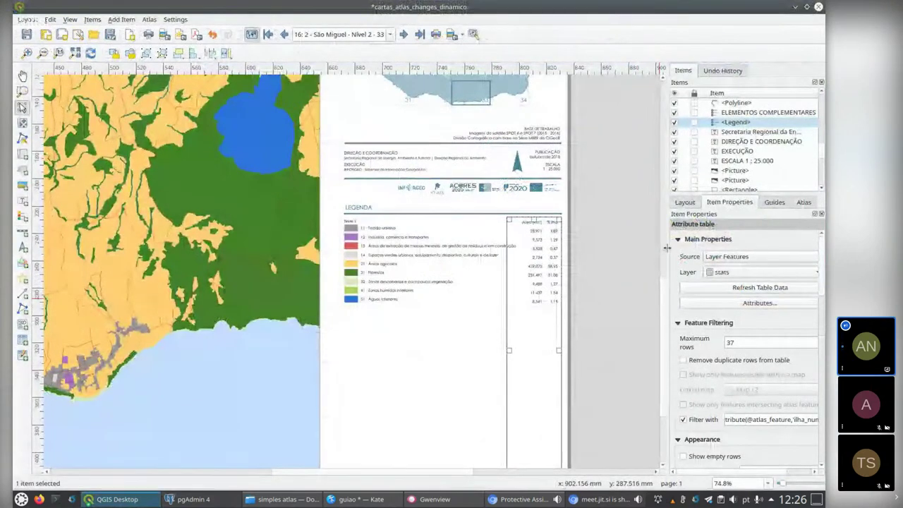
drag(667, 248, 549, 252)
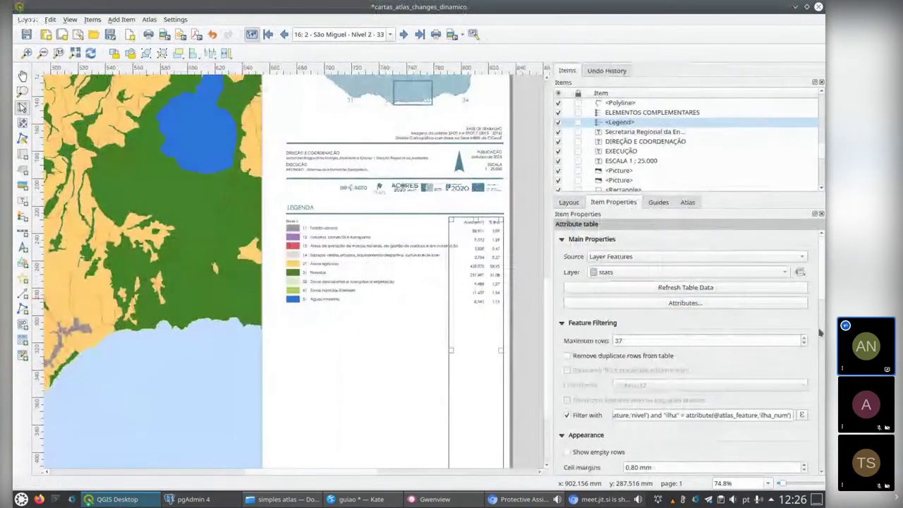
scroll(748, 321, down, 3)
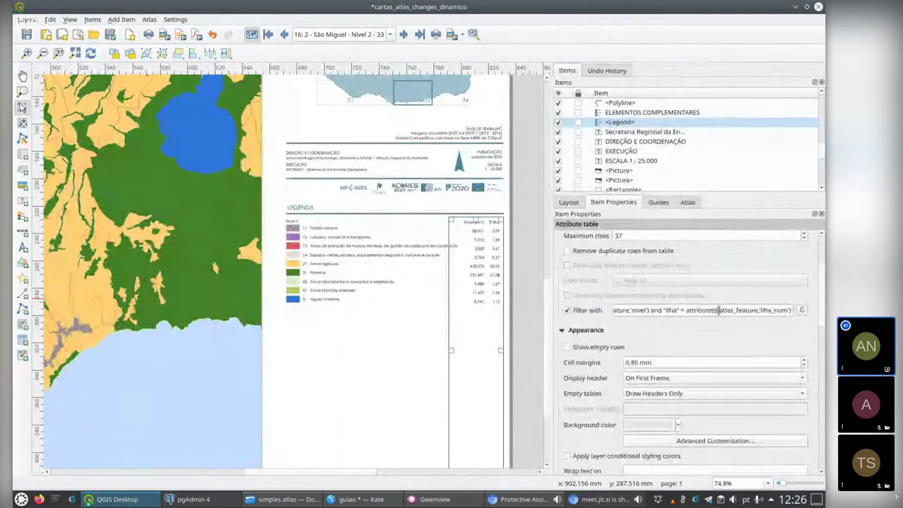
drag(719, 310, 813, 310)
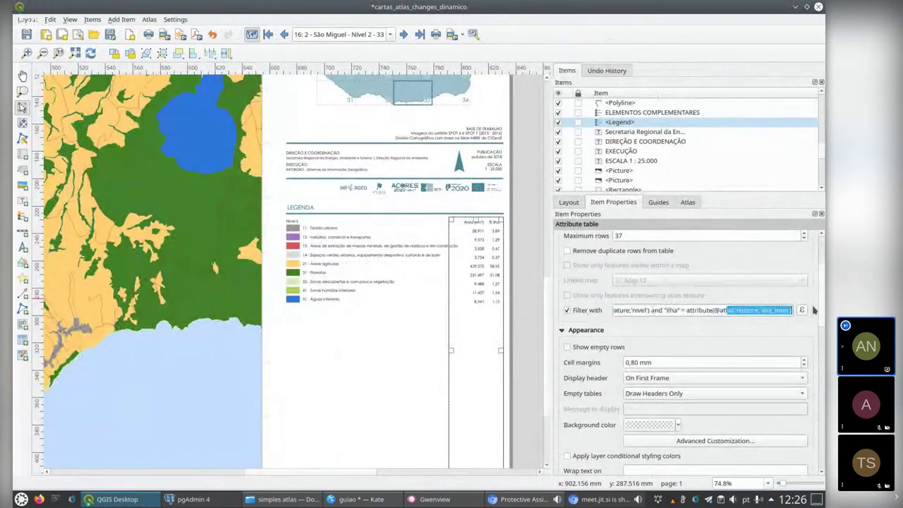
click(802, 310)
click(801, 310)
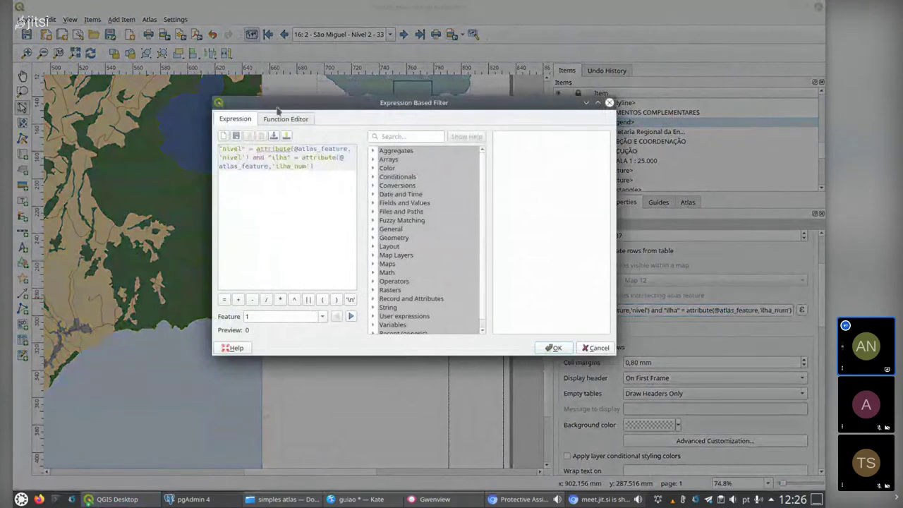
drag(279, 109, 368, 254)
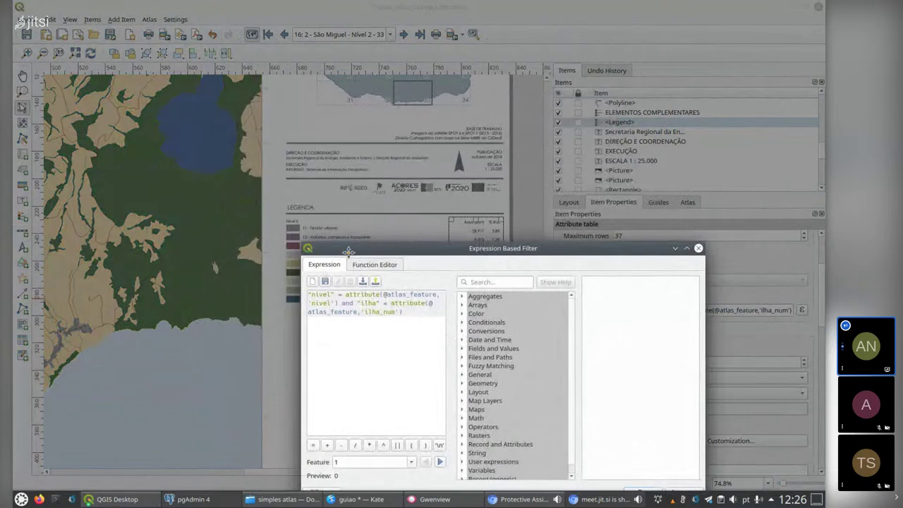
drag(348, 252, 411, 301)
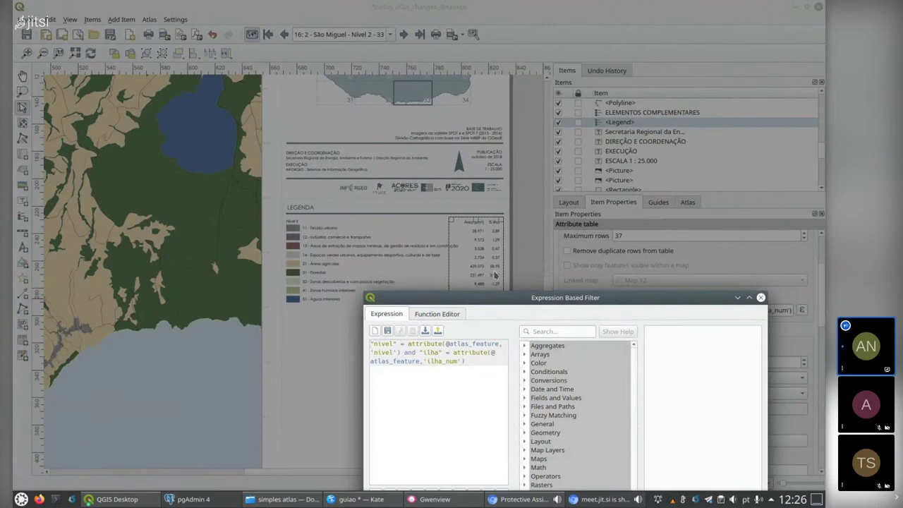
click(760, 298)
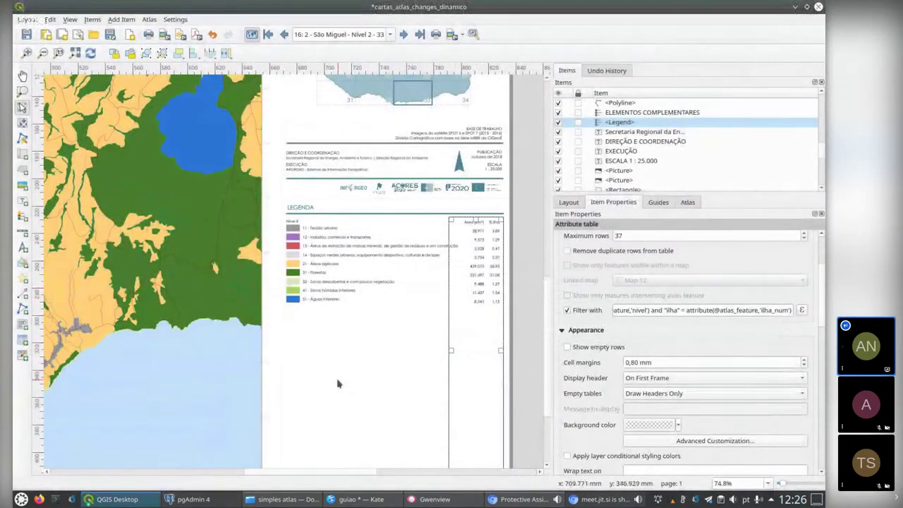
Switch the area and percentage table's grid off and back on to compare the row spacing against the legend
click(337, 384)
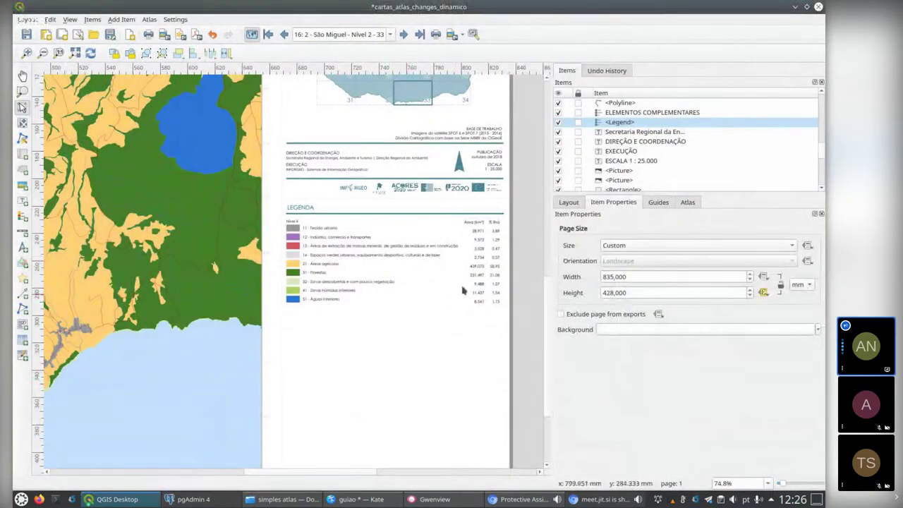
click(479, 264)
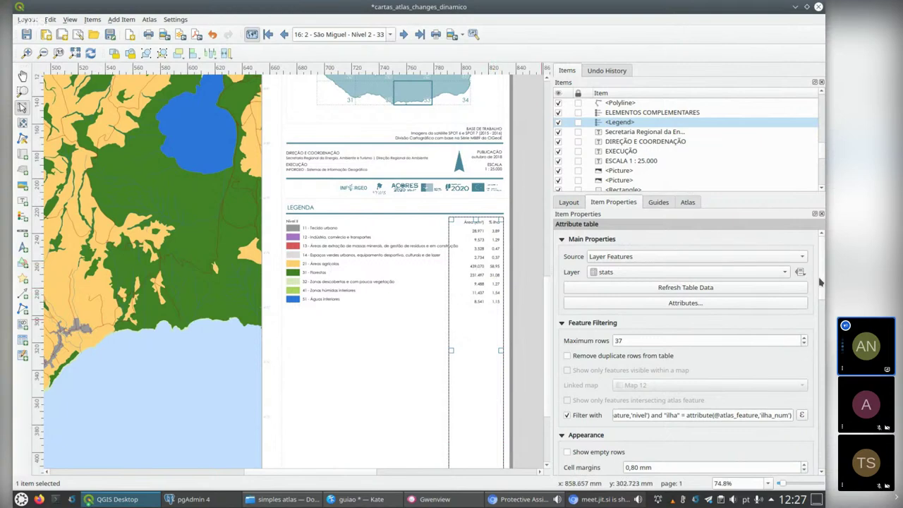
drag(820, 282, 823, 356)
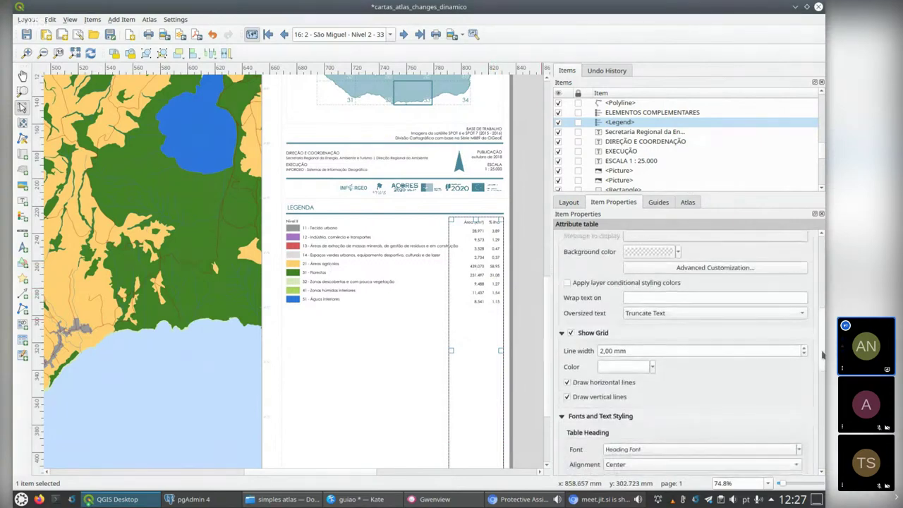
click(571, 334)
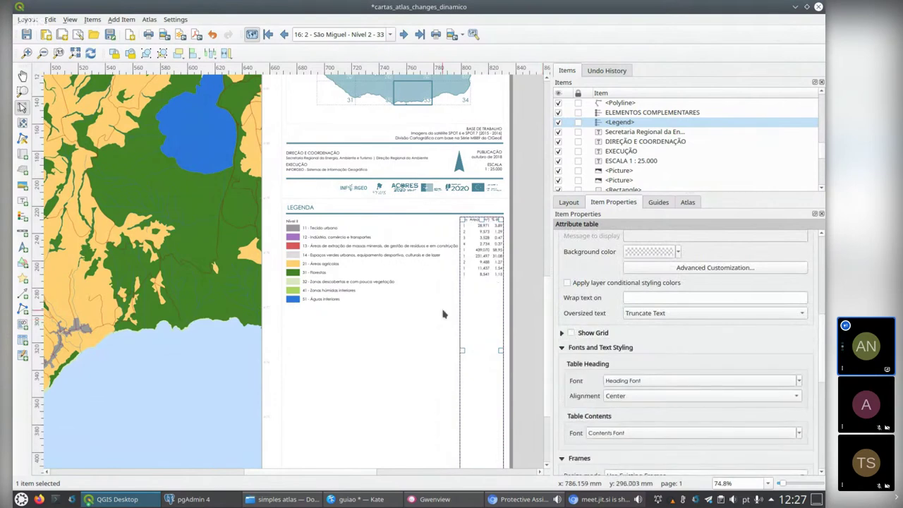
click(571, 334)
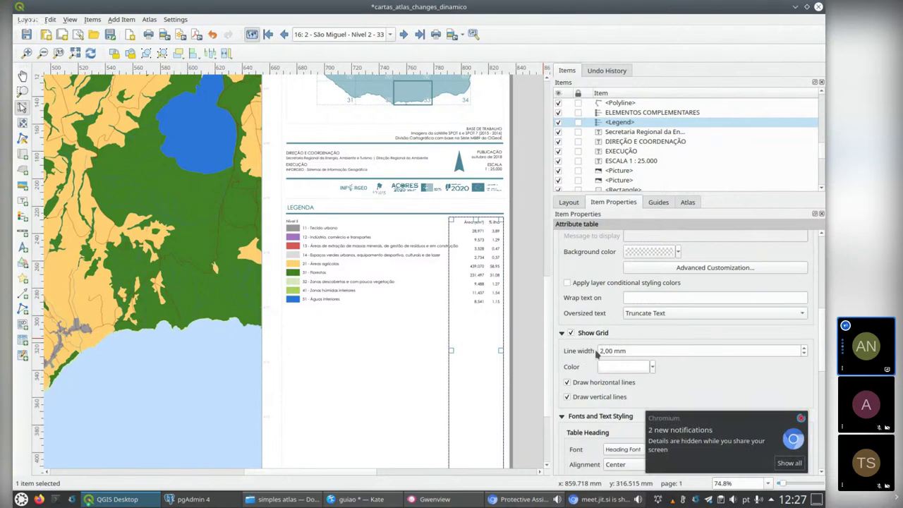
Preview atlas page 14, 7 - Faial - Nível 2 - 6, and show the item properties of its level II legend
click(388, 35)
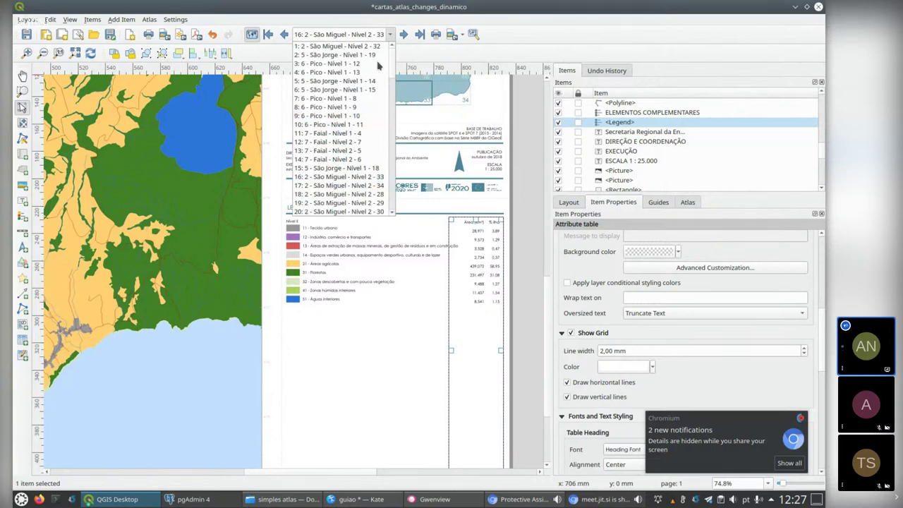
click(404, 35)
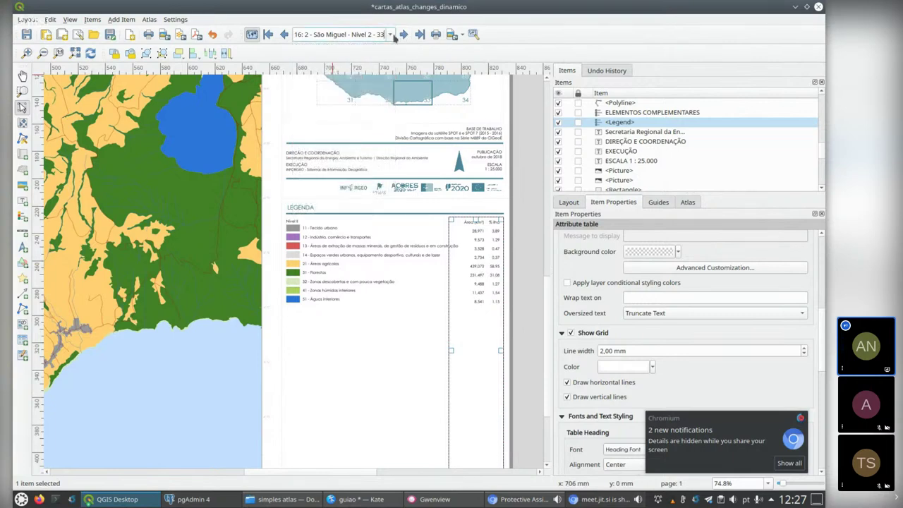
click(390, 35)
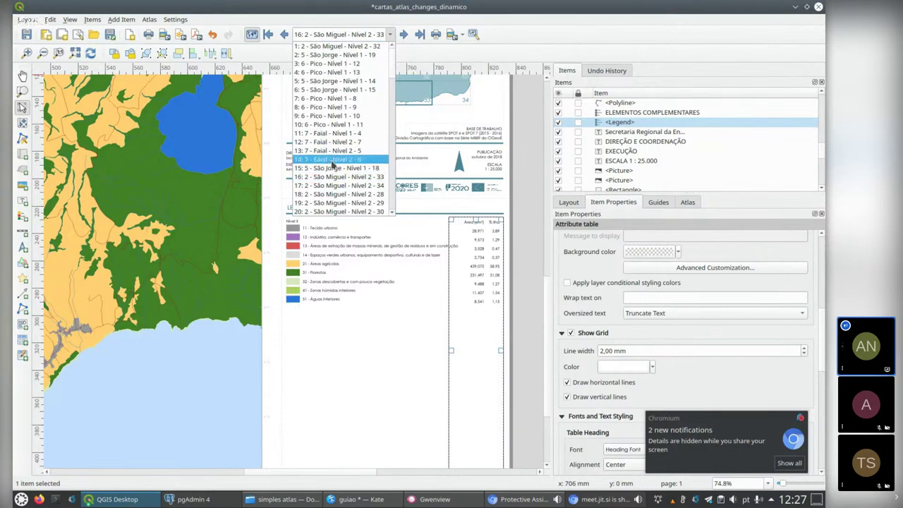
click(466, 298)
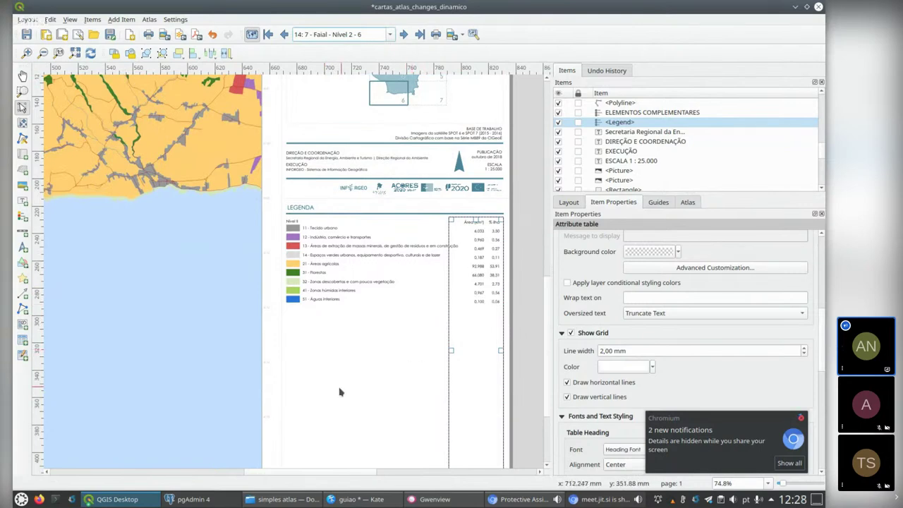
scroll(327, 381, down, 3)
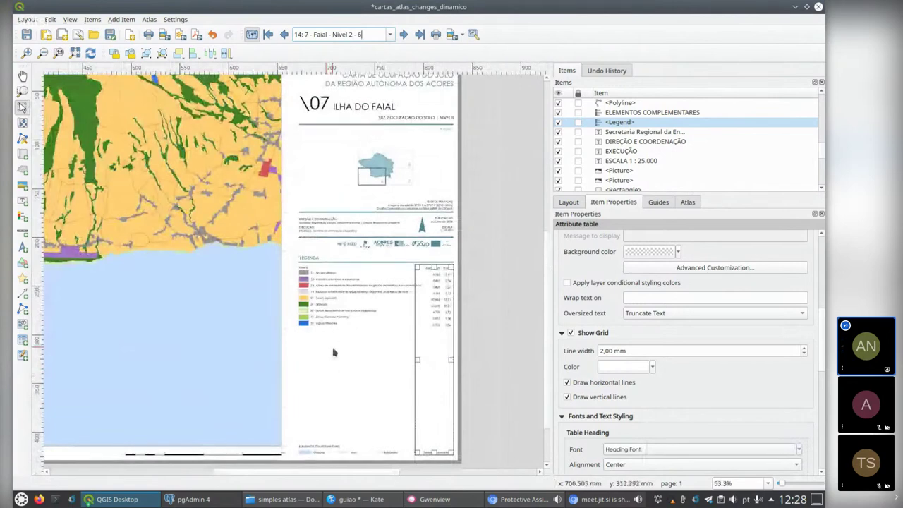
scroll(323, 373, down, 2)
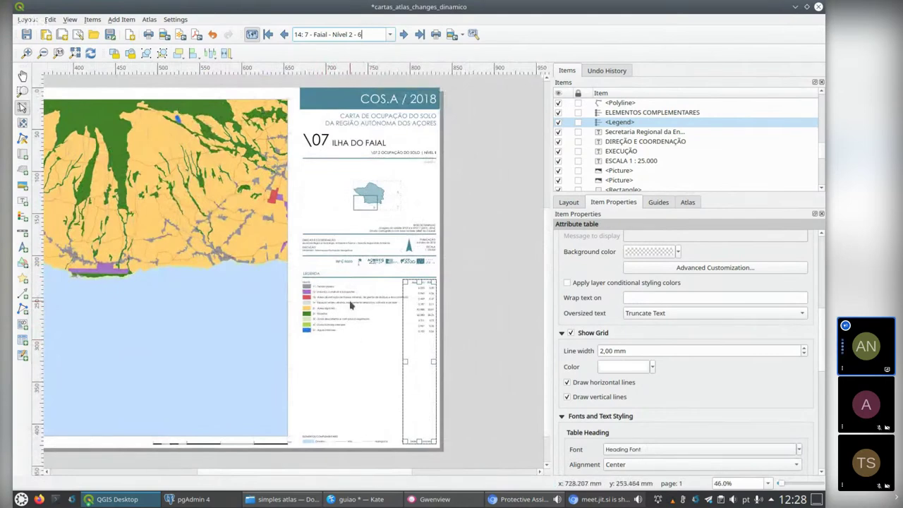
click(329, 299)
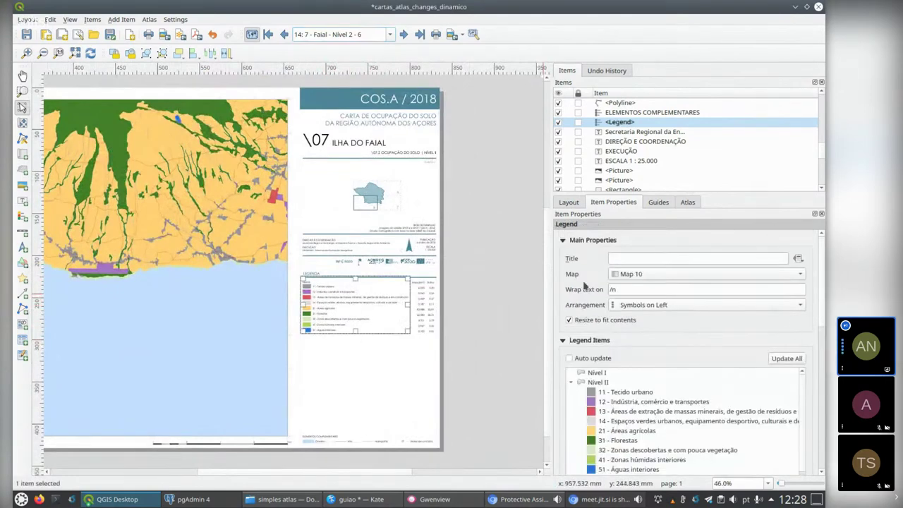
Examine the level II legend's class items and its option to only show items inside the linked map
scroll(678, 317, down, 5)
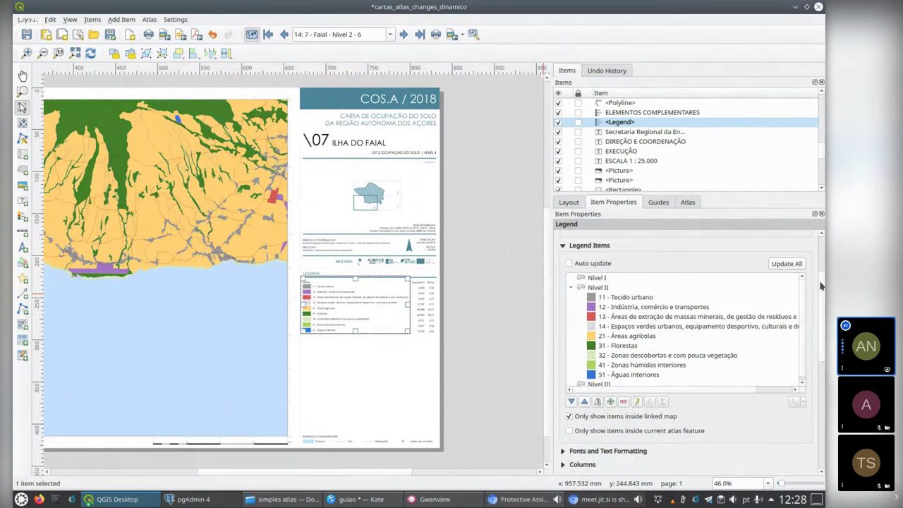
scroll(705, 331, down, 1)
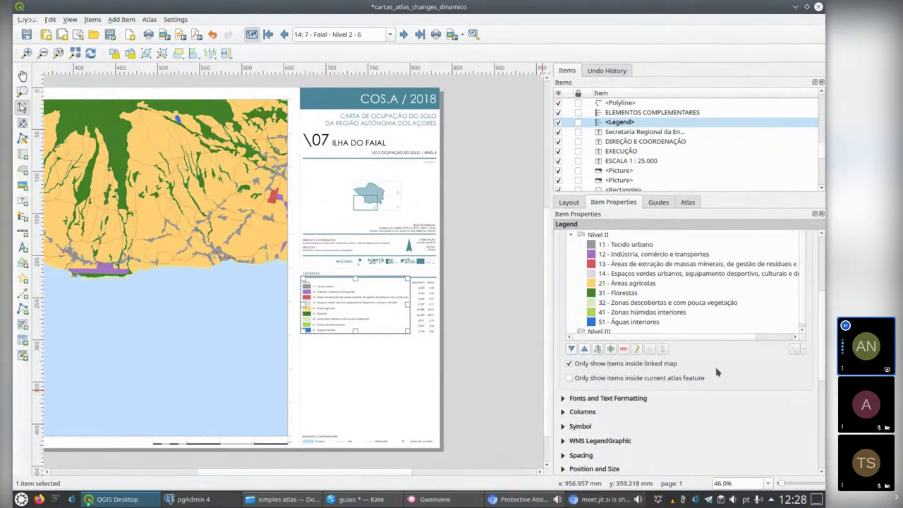
click(568, 364)
scroll(395, 399, left, 5)
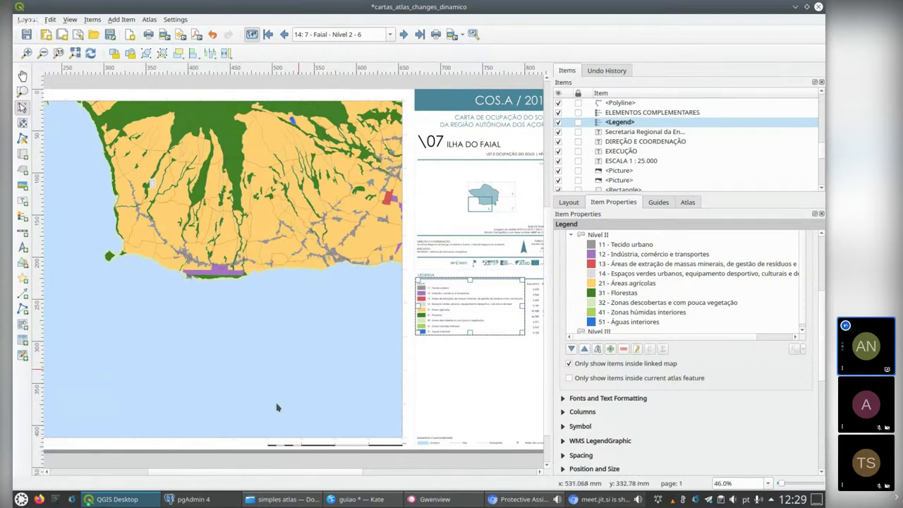
Switch to the cos_acores_print_2 project window, select the ilhas layer and hide the cos1 land cover layer
click(104, 499)
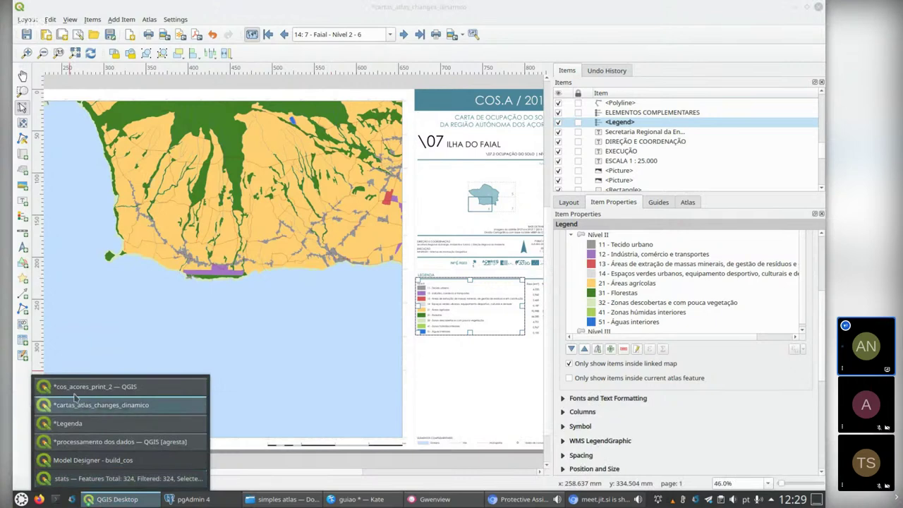
click(95, 387)
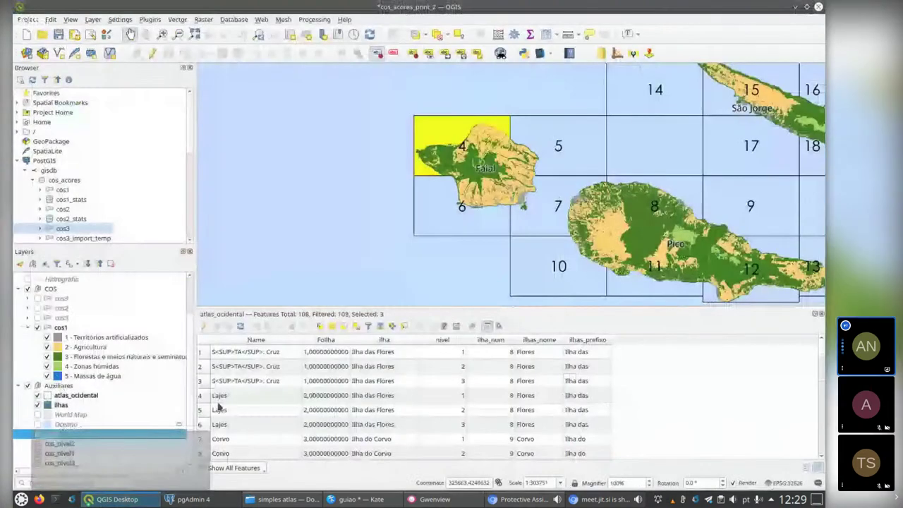
click(60, 404)
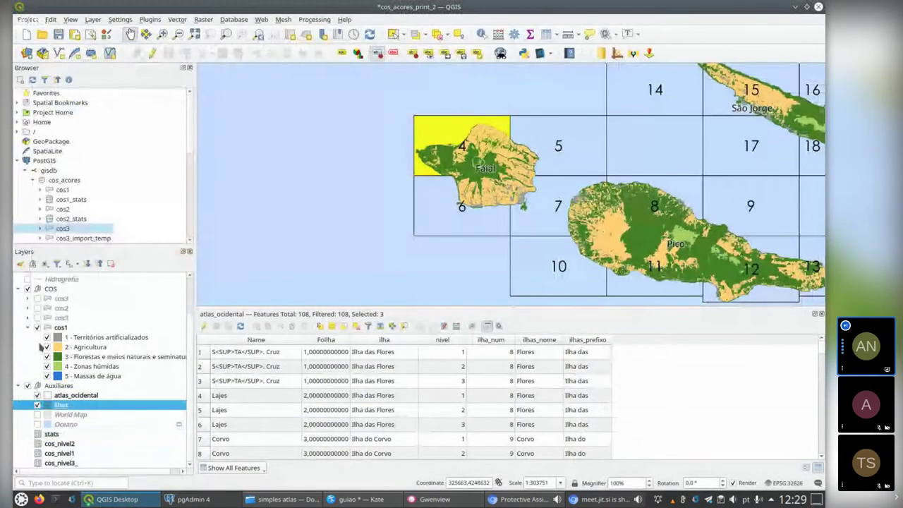
click(37, 328)
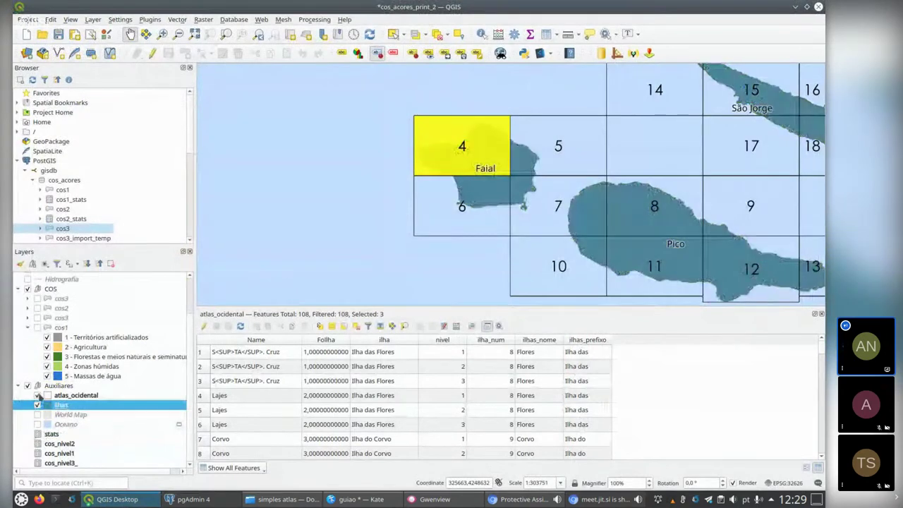
Hide the atlas_ocidental layer and examine the x and y extent columns in the ilhas layer's attribute table
click(37, 395)
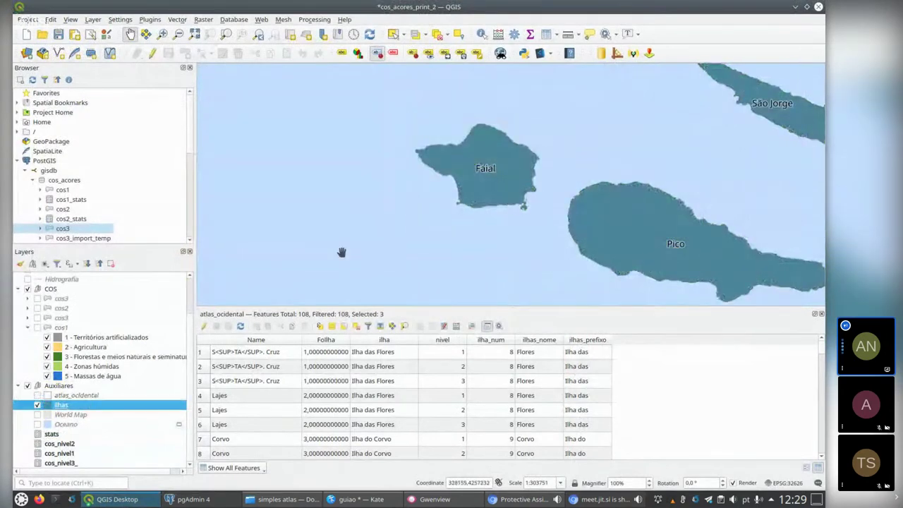
right_click(104, 407)
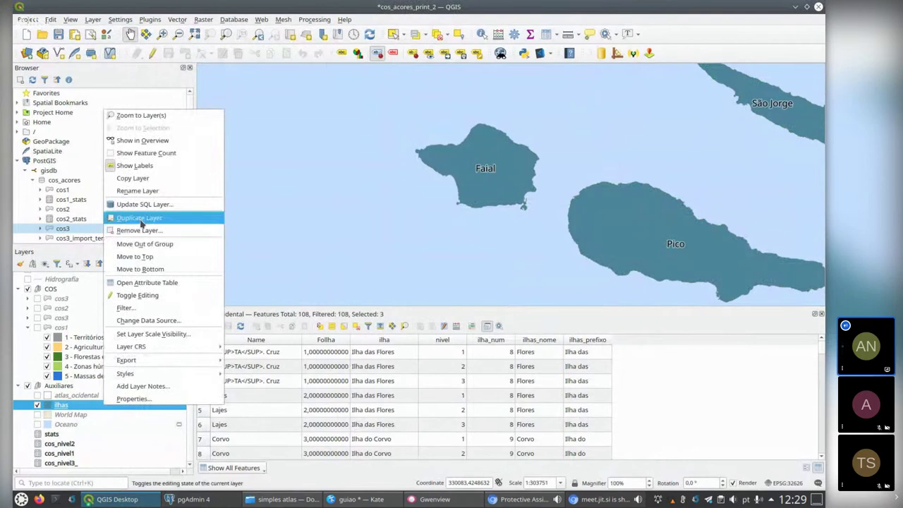
click(126, 283)
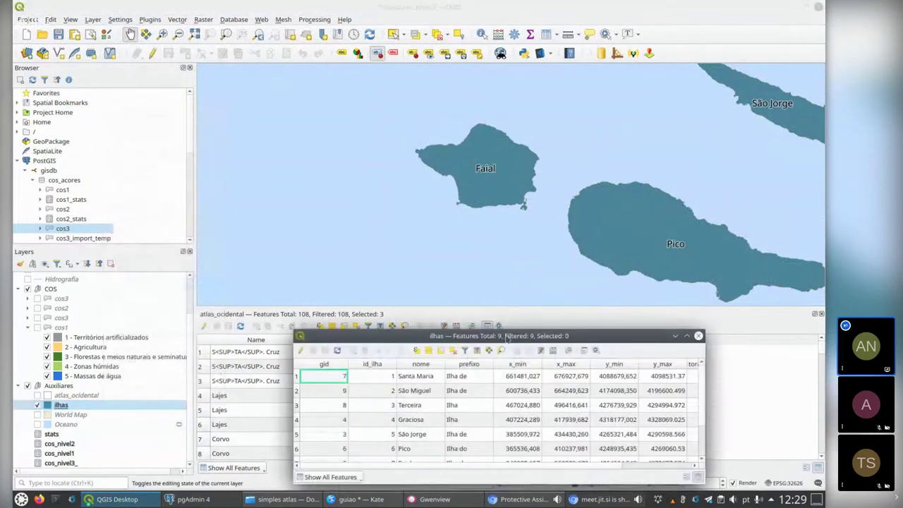
drag(506, 337, 470, 163)
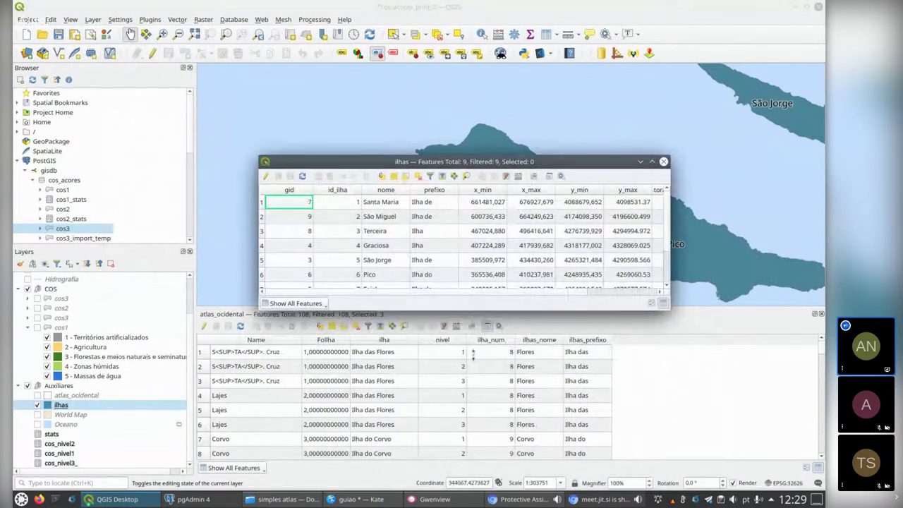
drag(469, 310, 469, 427)
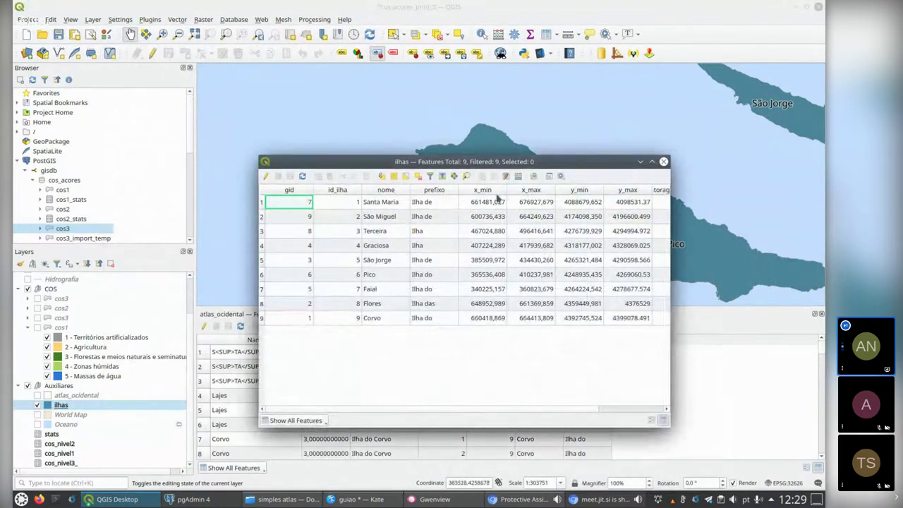
drag(474, 166, 428, 184)
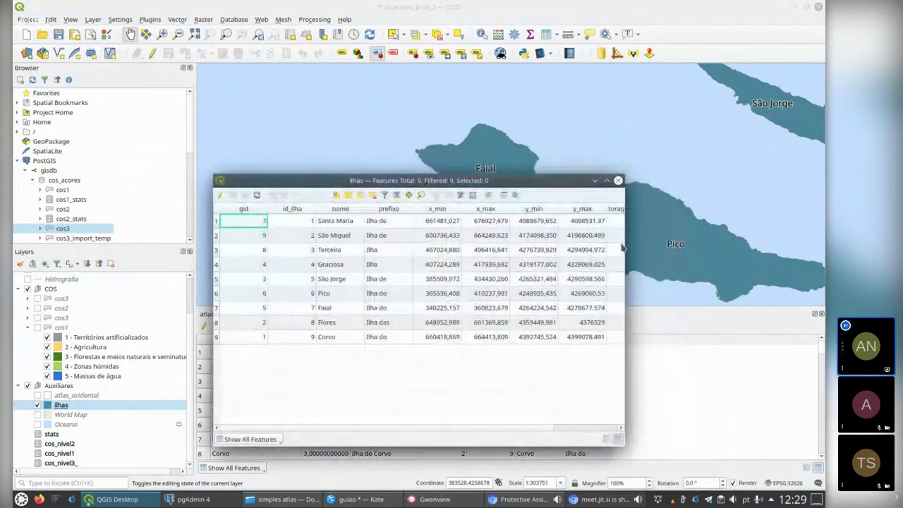
drag(626, 244, 768, 246)
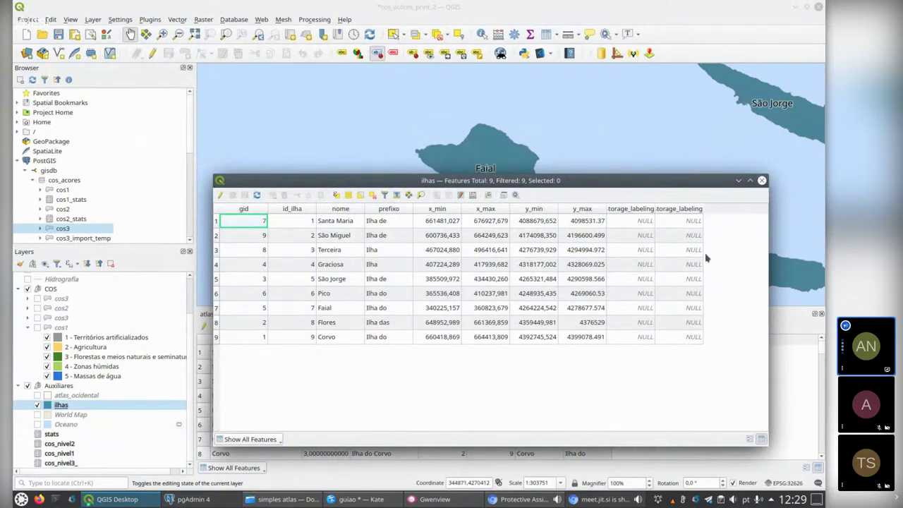
click(762, 181)
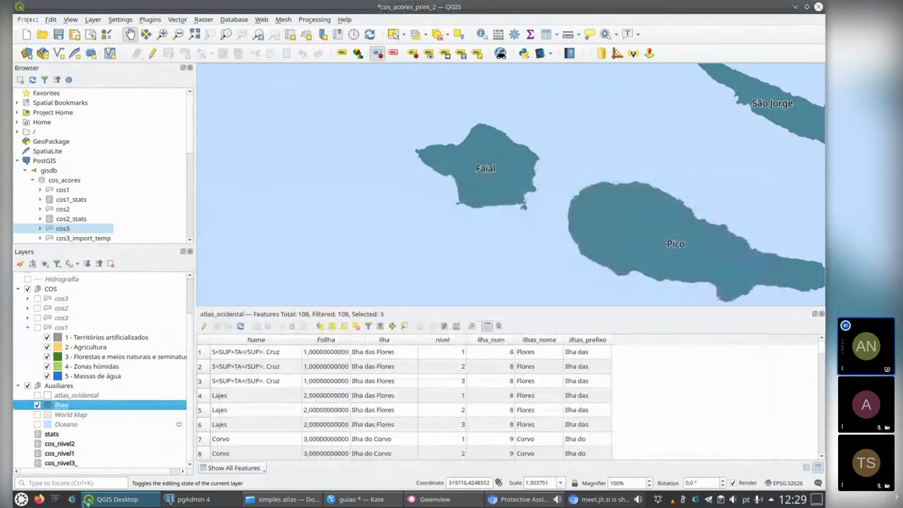
Switch from the main project to the cartas_atlas_changes_dinamico print layout
click(112, 500)
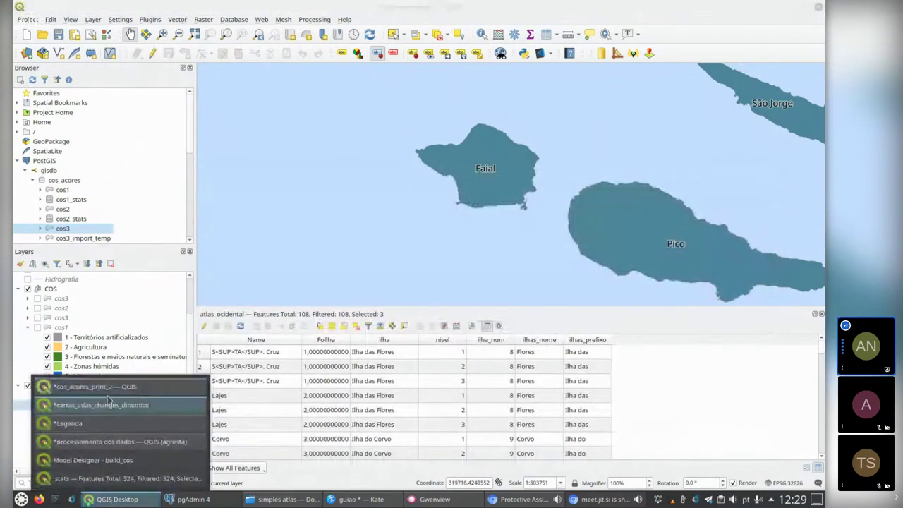
click(92, 386)
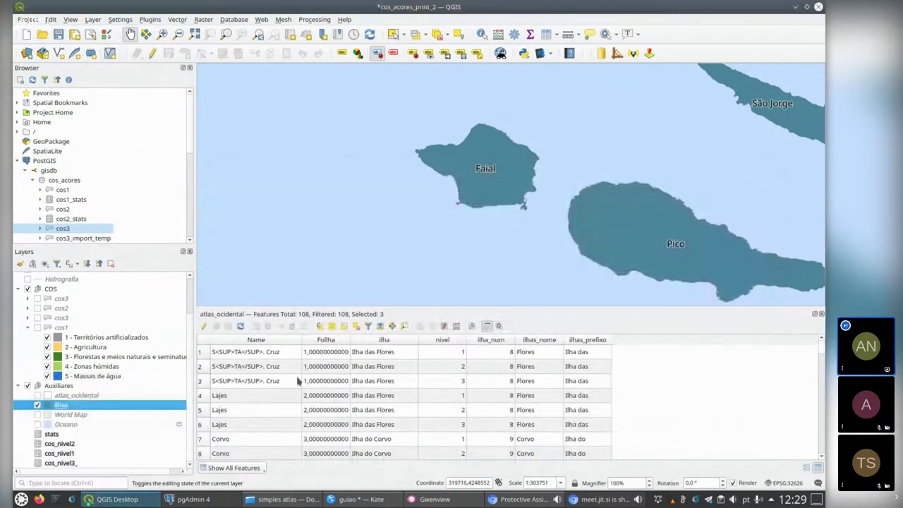
click(99, 499)
click(100, 405)
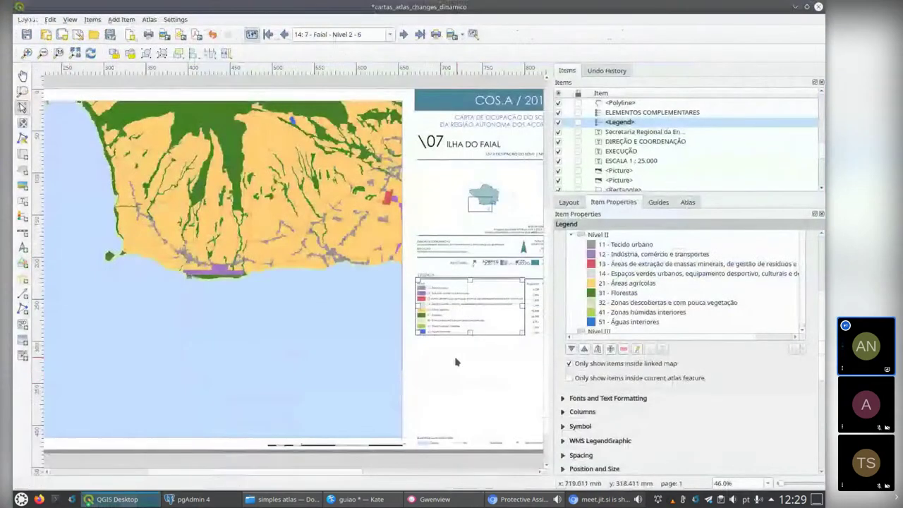
Select the island map placed outside the page and inspect which attribute field drives its X min extent
scroll(383, 303, down, 3)
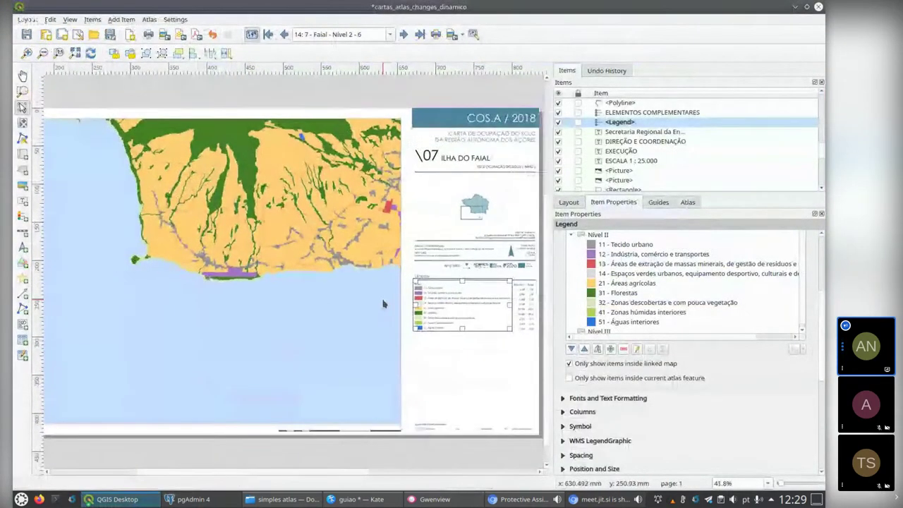
scroll(383, 303, down, 2)
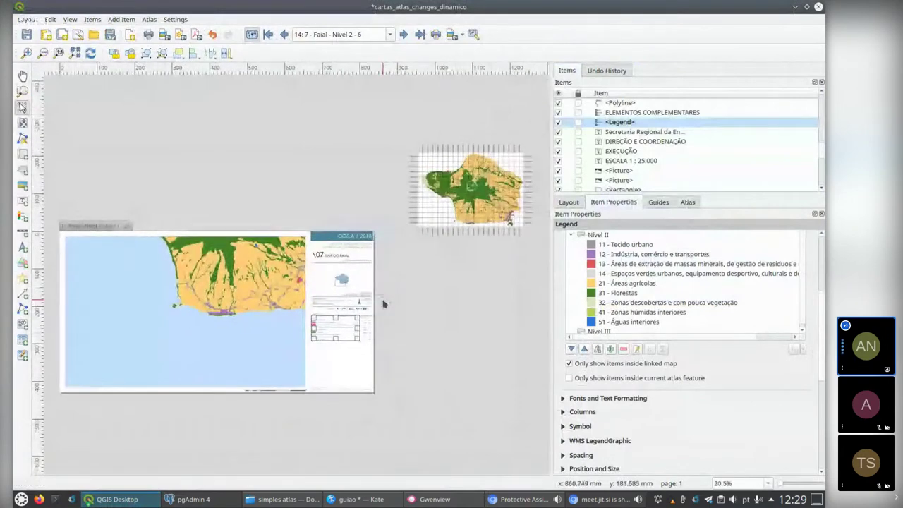
scroll(513, 224, up, 2)
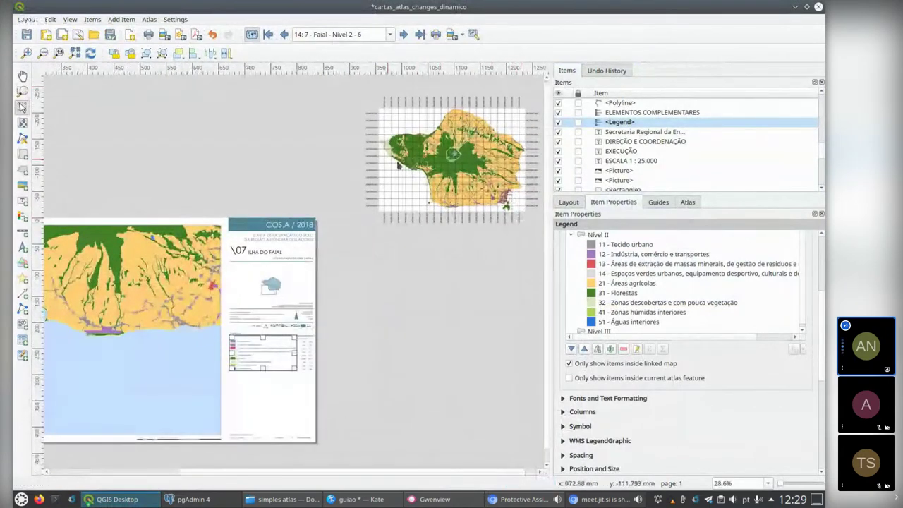
click(401, 180)
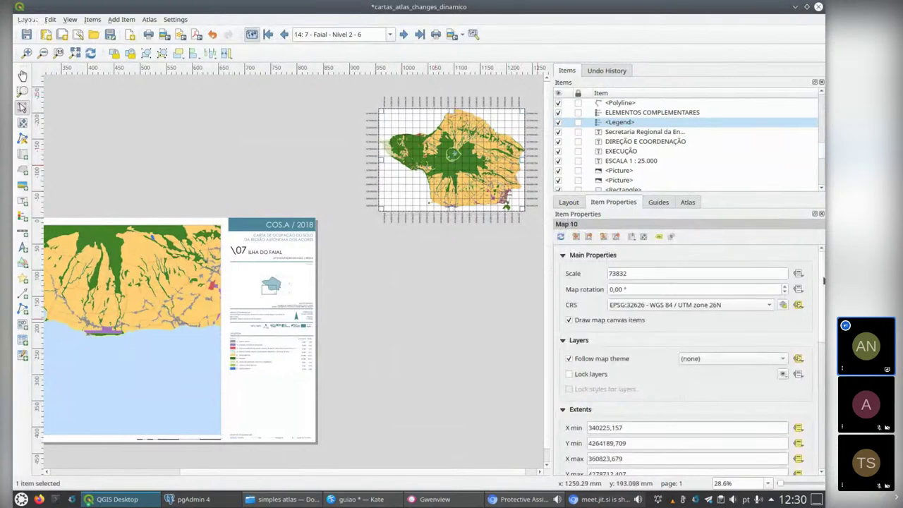
scroll(823, 281, down, 5)
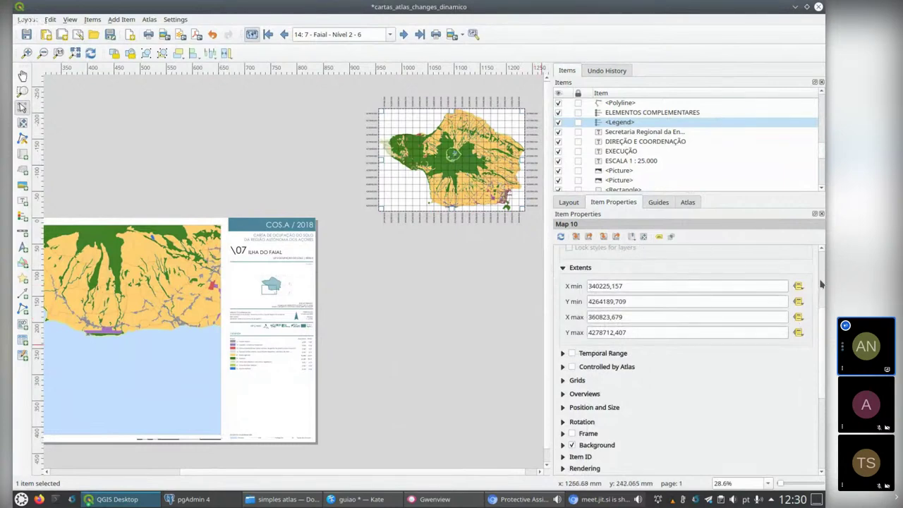
click(798, 286)
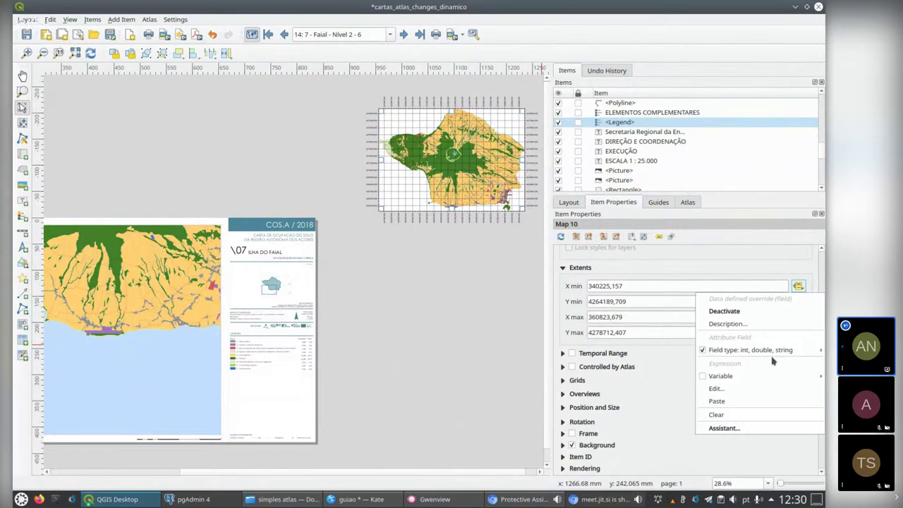
mouse_move(774, 356)
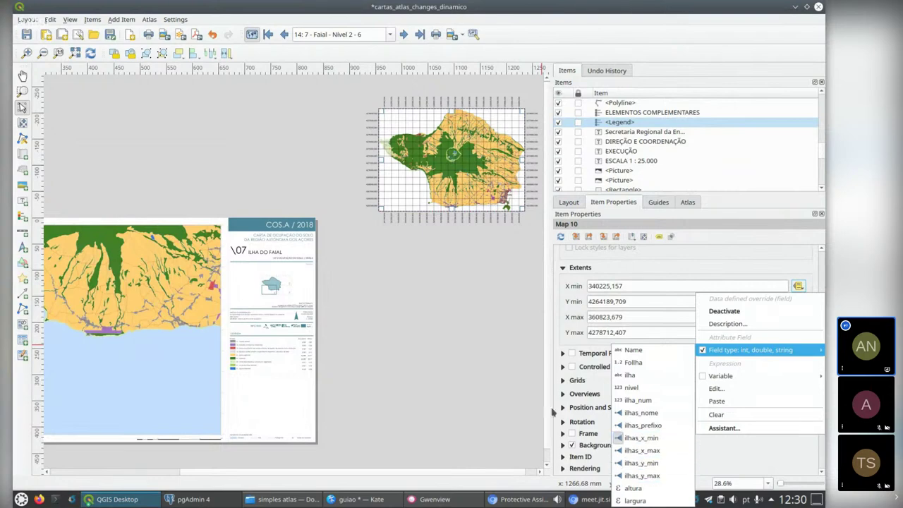
click(132, 496)
click(132, 497)
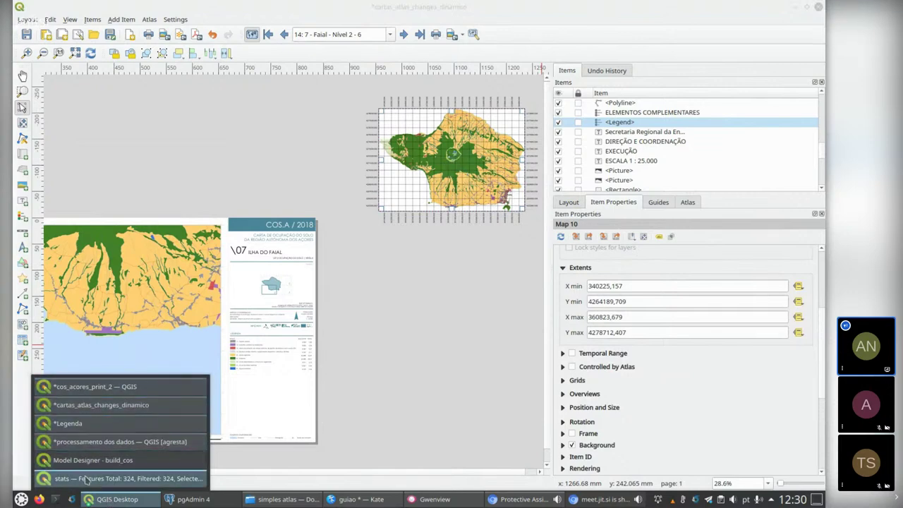
click(84, 480)
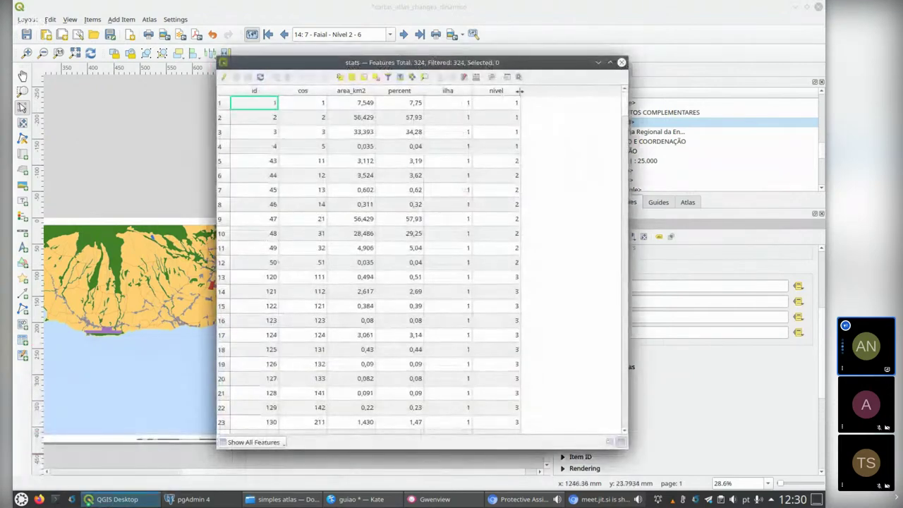
right_click(496, 94)
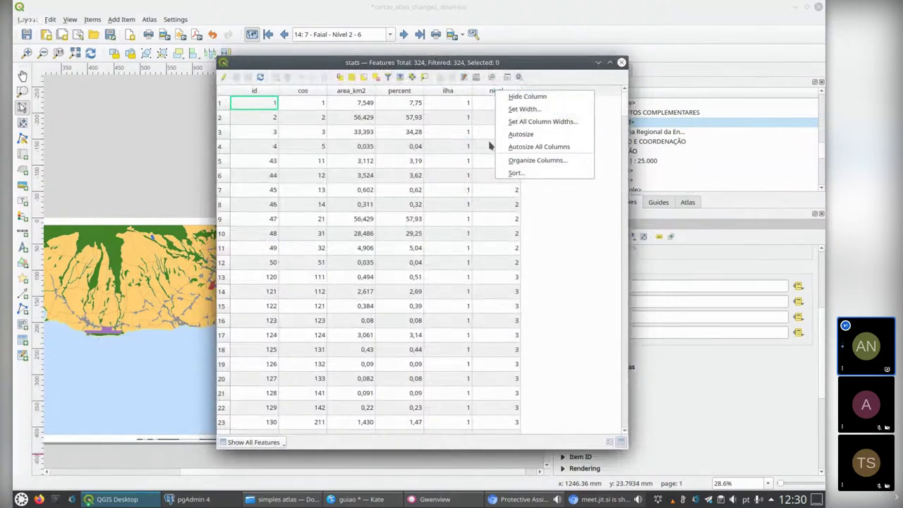
click(537, 160)
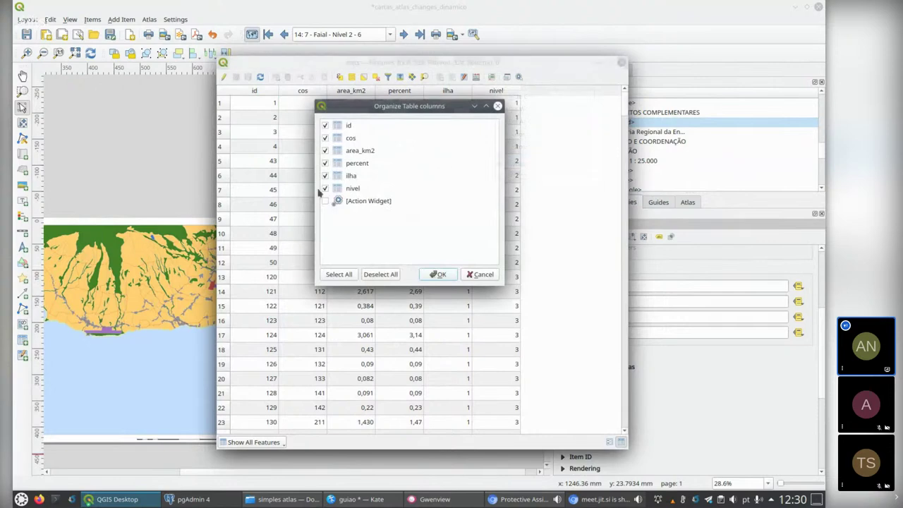
click(478, 277)
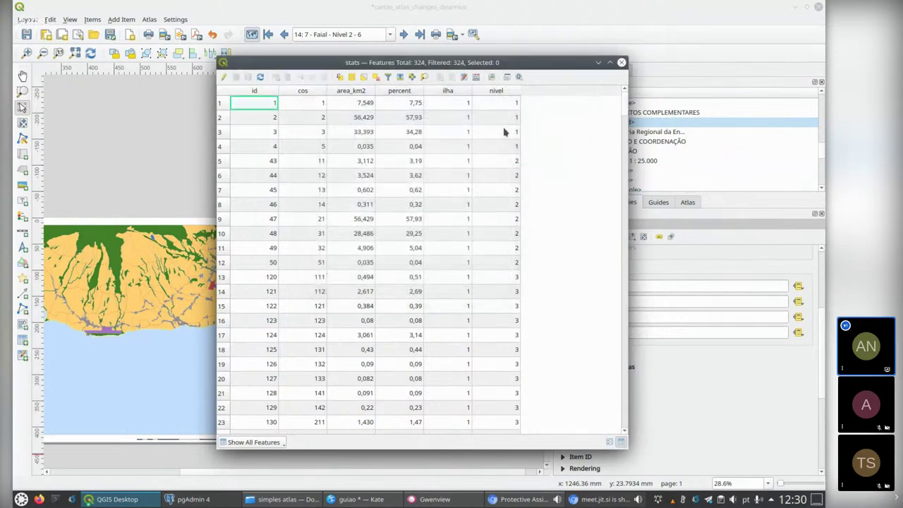
right_click(503, 90)
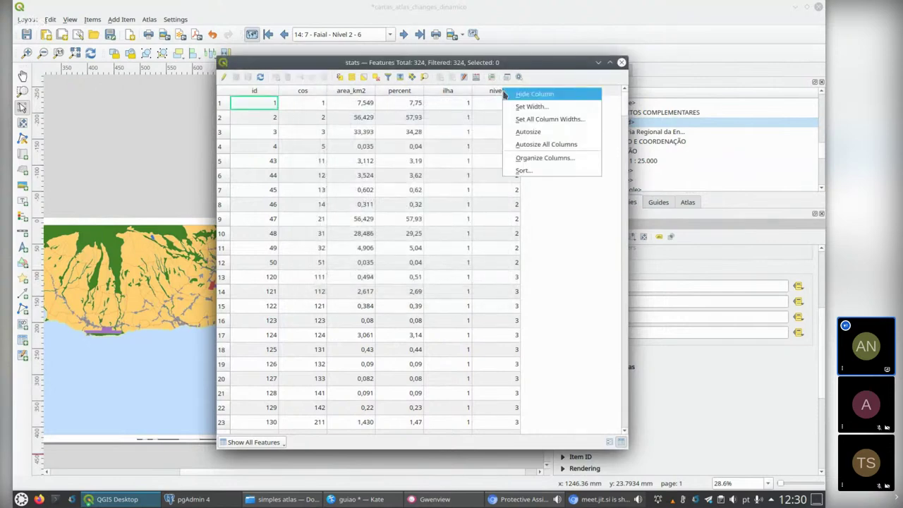
click(524, 164)
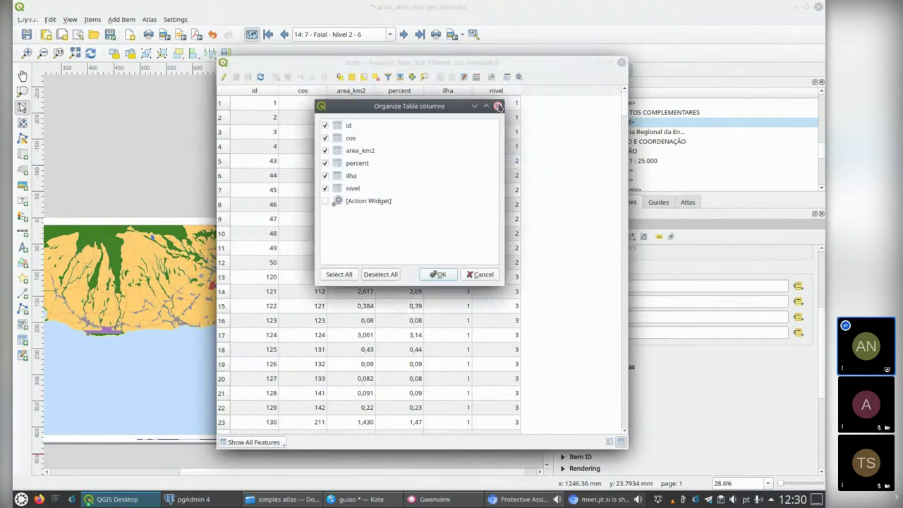
click(498, 105)
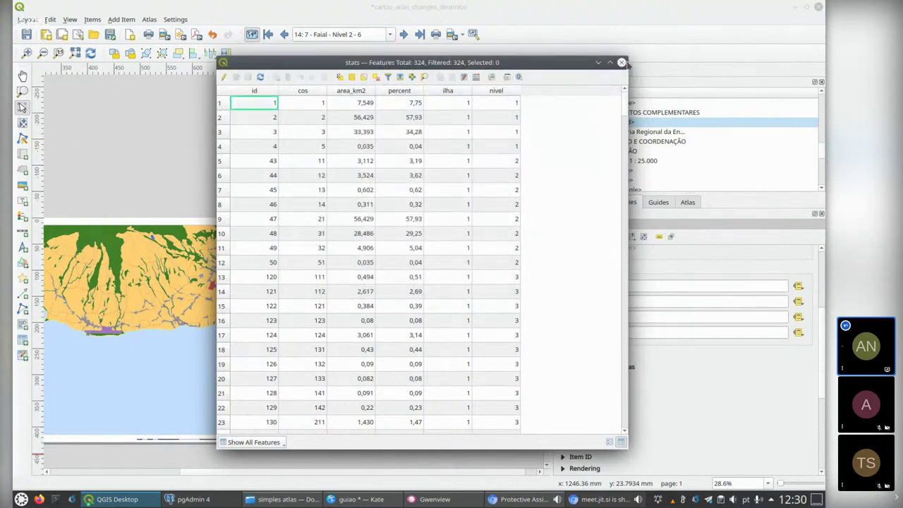
click(621, 62)
In the cos_acores_print_2 project, show the ilhas_x_min, ilhas_x_max, ilhas_y_min and ilhas_y_max columns in the atlas_ocidental attribute table
click(118, 499)
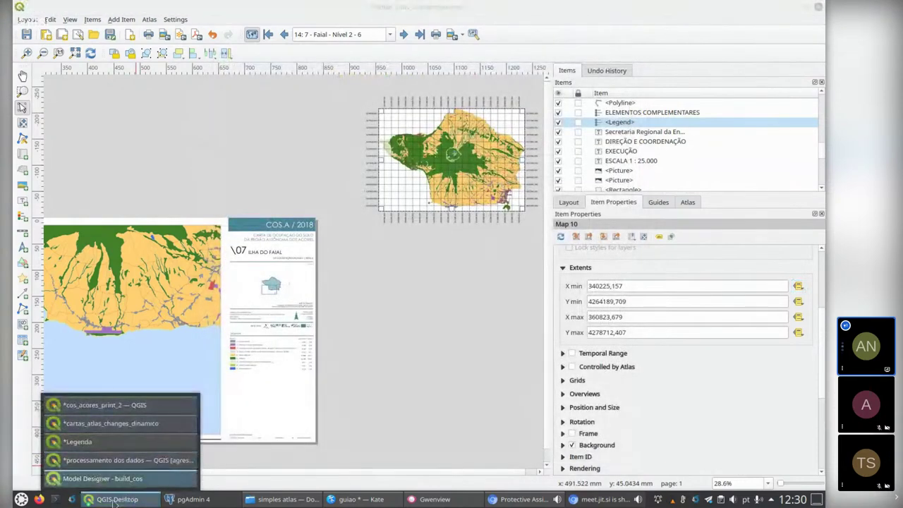
click(85, 408)
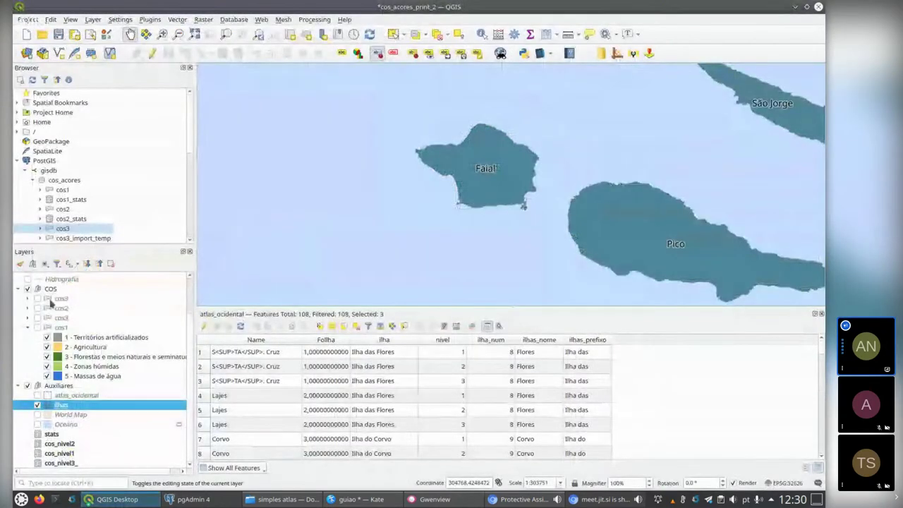
click(67, 397)
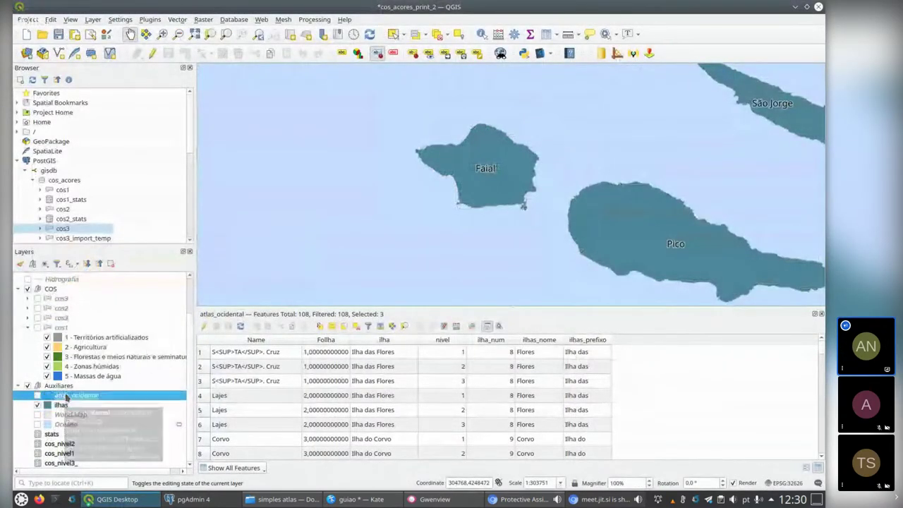
right_click(496, 343)
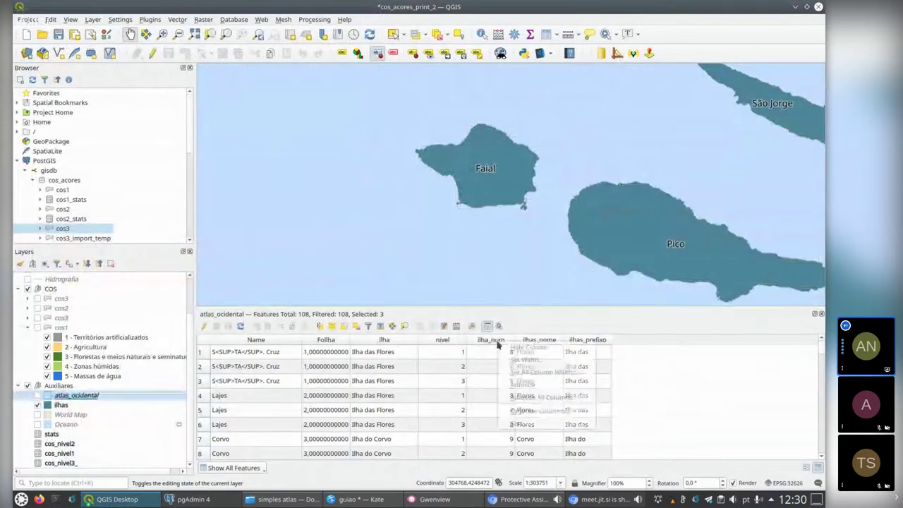
click(530, 411)
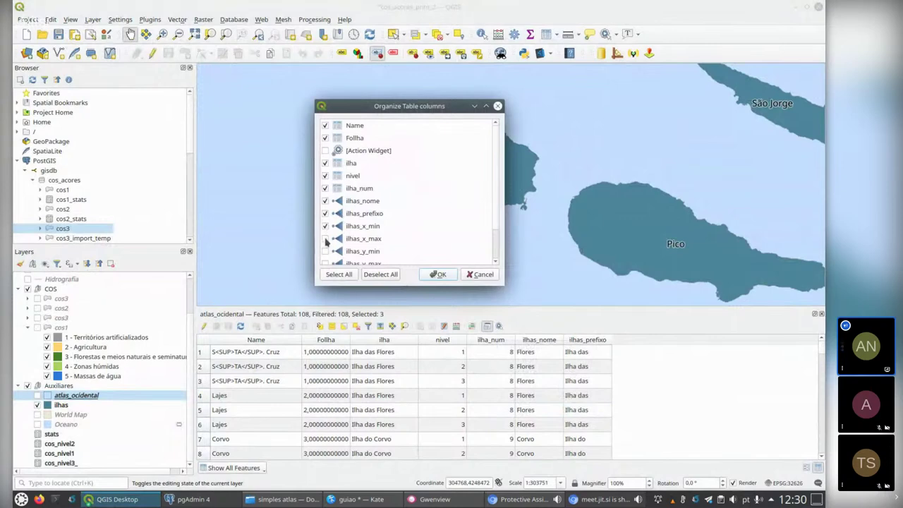
scroll(417, 235, down, 1)
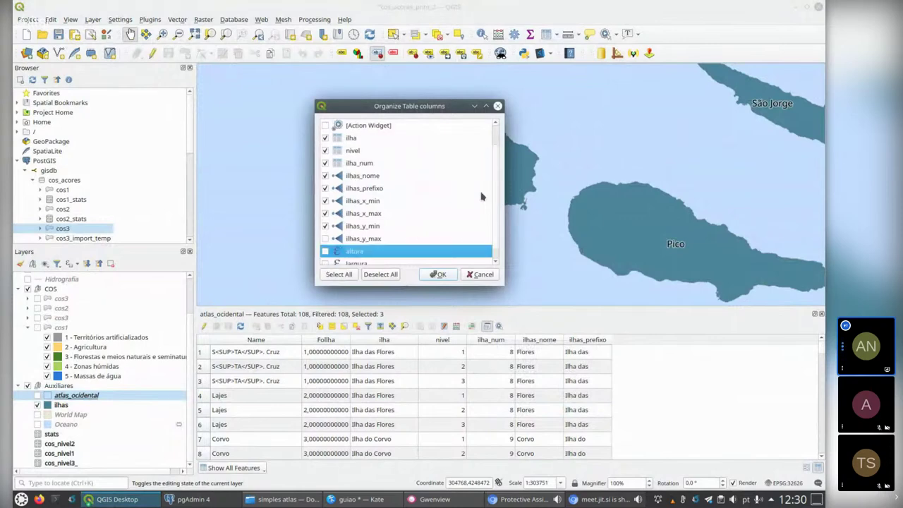
click(439, 274)
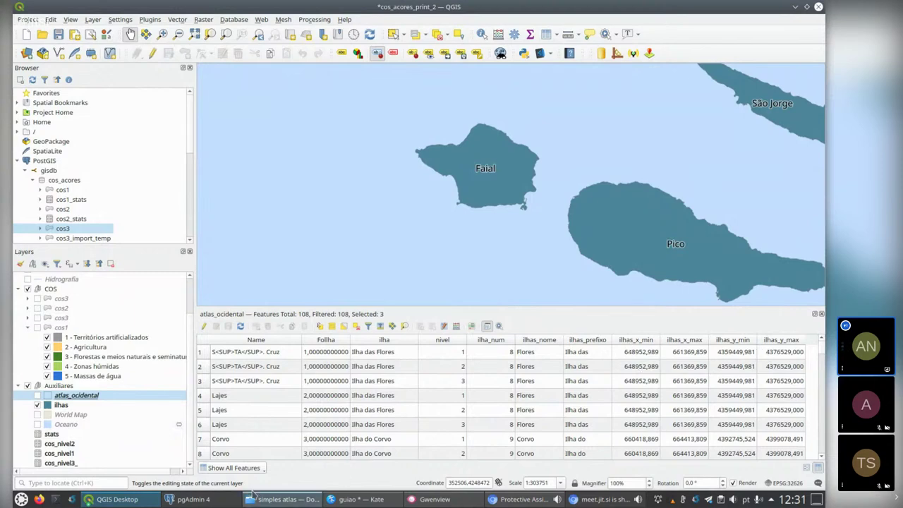
Return to the cartas_atlas_changes_dinamico print layout from the main project
click(119, 500)
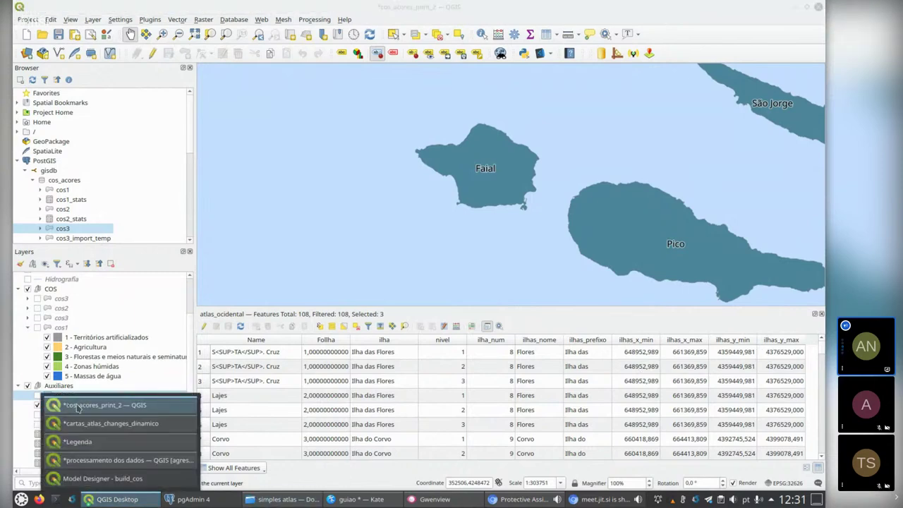
click(71, 406)
click(124, 502)
click(110, 423)
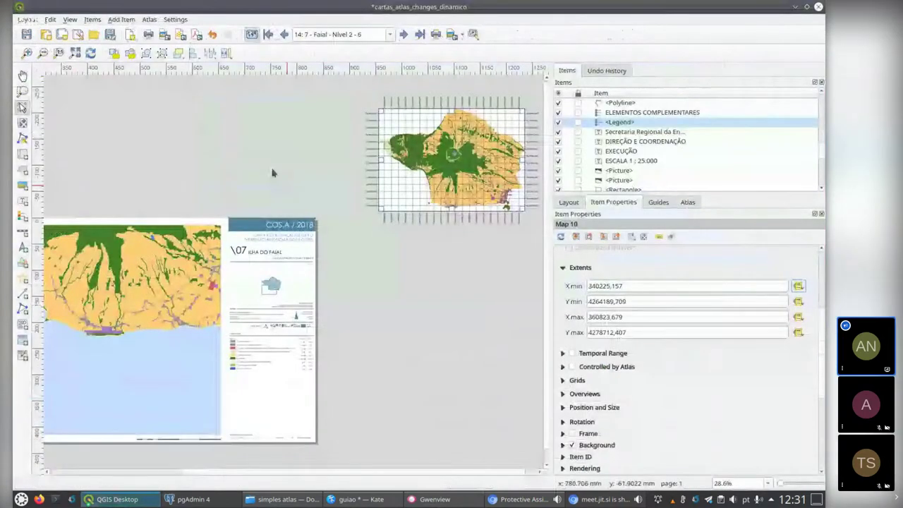
Preview atlas page 7: 6 - Pico - Nível 1 - 8 and select the legend on the layout page
click(390, 34)
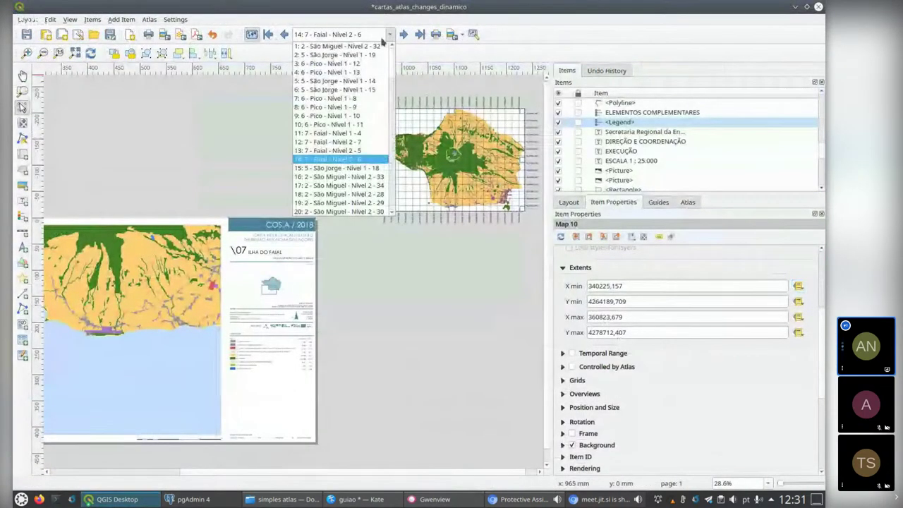
click(475, 185)
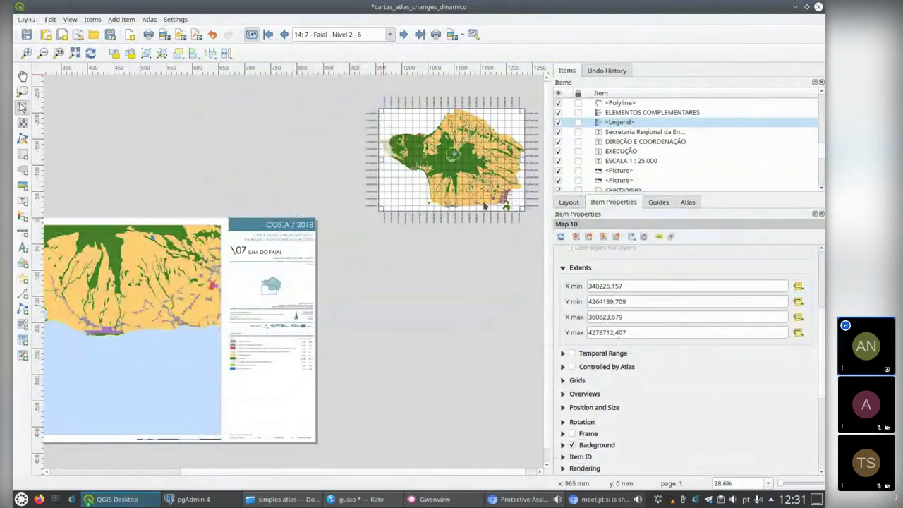
click(266, 346)
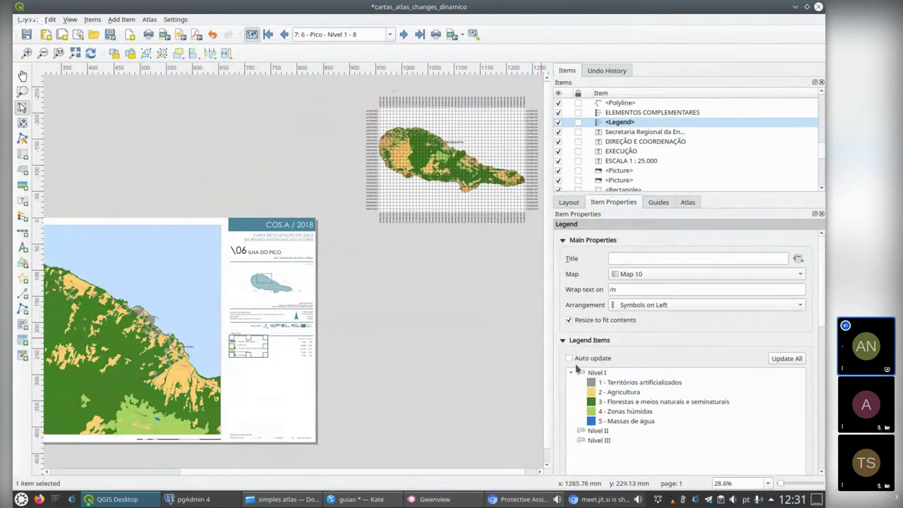
Preview atlas page 55: 6 - Pico - Nível 3 - 8 and inspect the selected legend's classes on the page
click(390, 34)
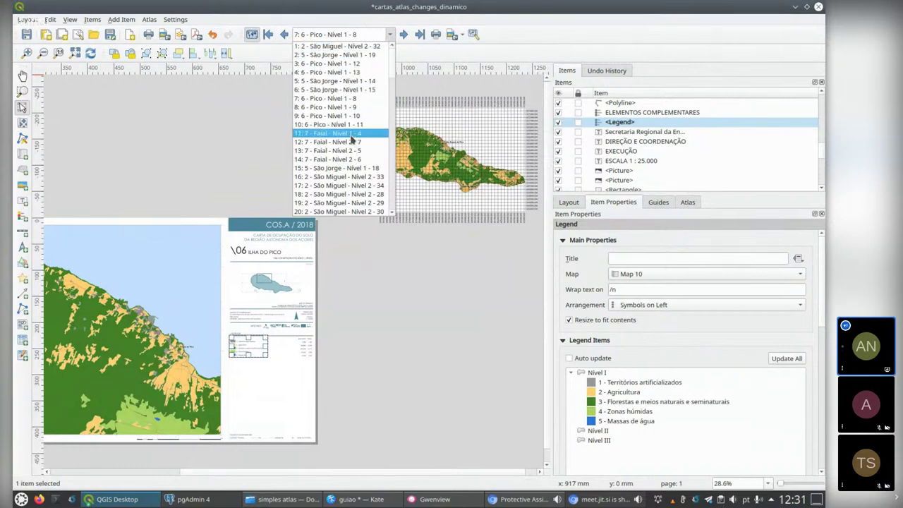
scroll(351, 139, down, 2)
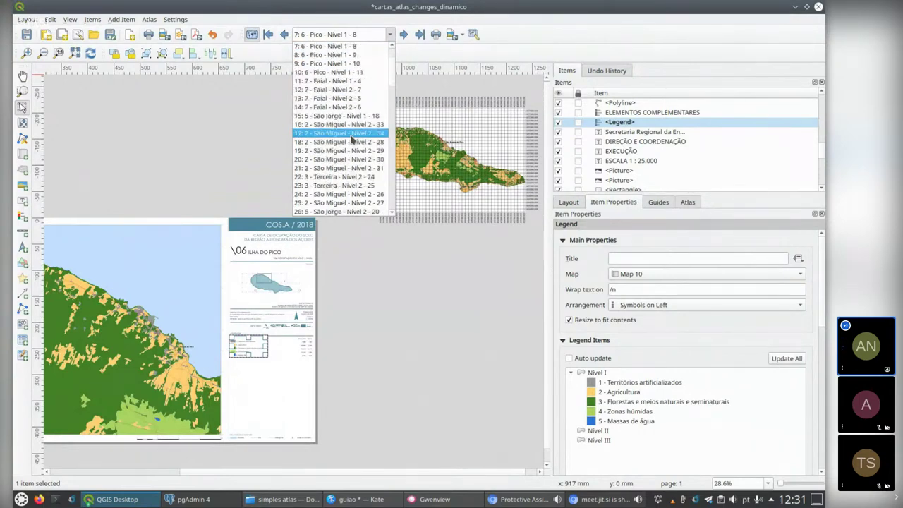
scroll(351, 139, down, 12)
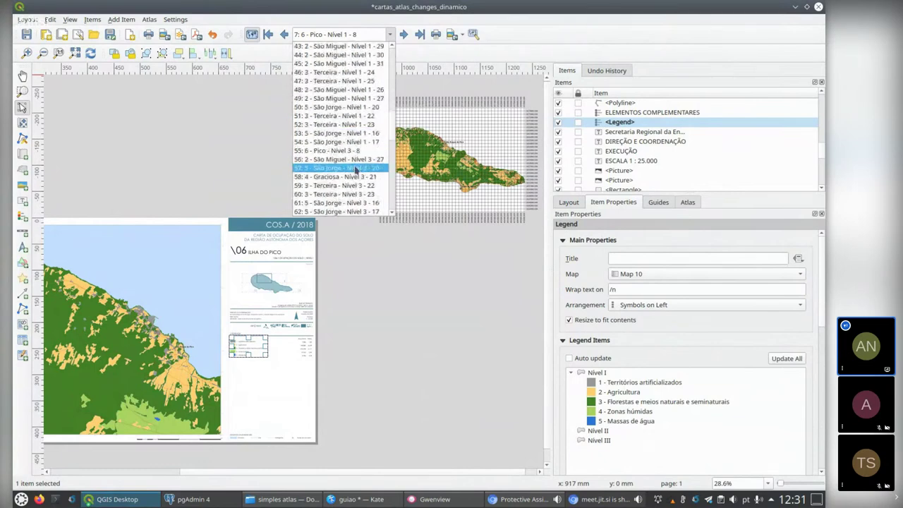
click(369, 384)
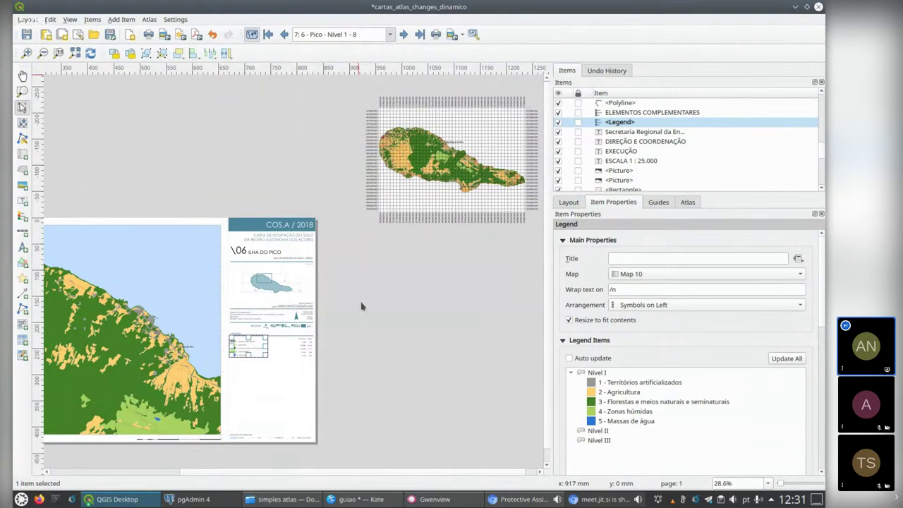
text(55)
key(Return)
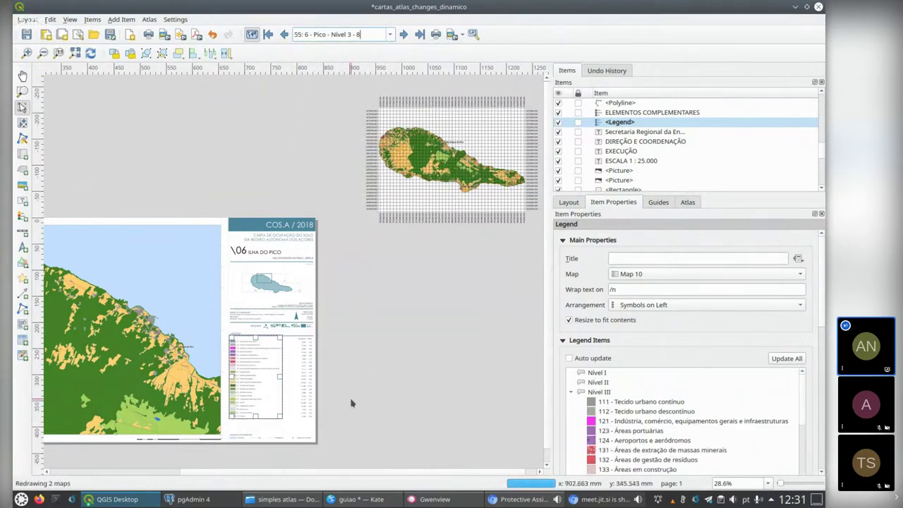
drag(364, 379, 443, 318)
scroll(367, 379, up, 3)
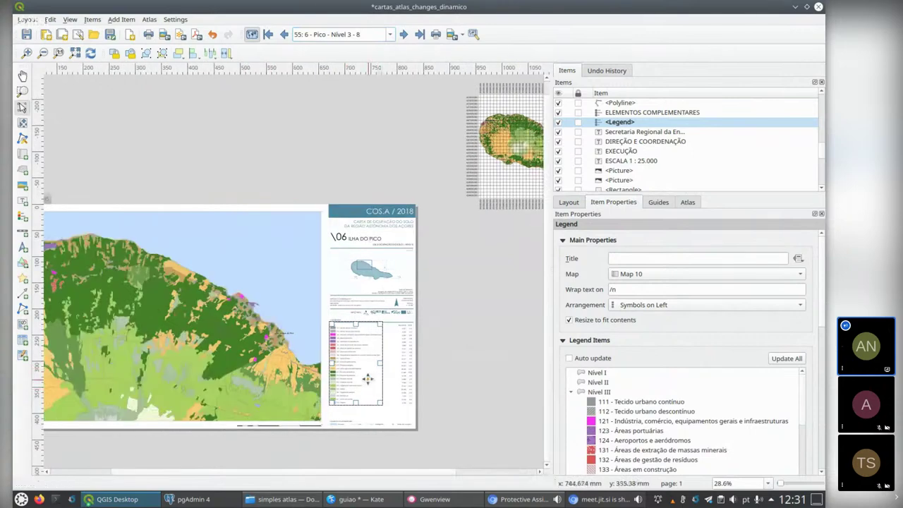
scroll(368, 378, up, 4)
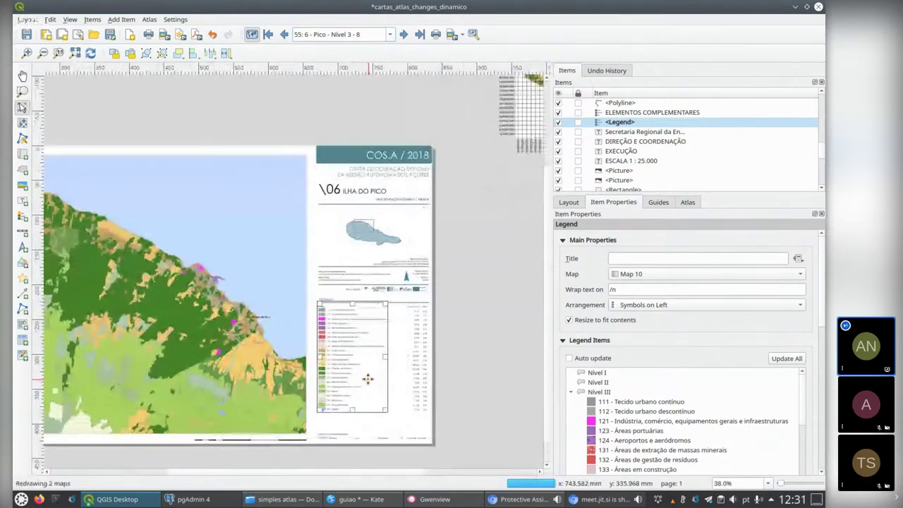
drag(463, 372, 488, 299)
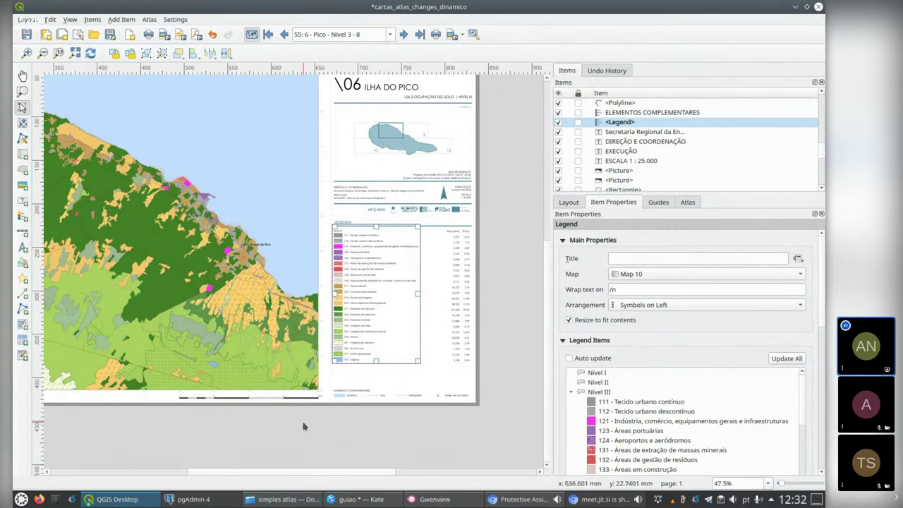
Switch to the cos_acores_print_2 project and turn on the atlas_ocidental layer's visibility
scroll(303, 426, down, 1)
scroll(295, 429, down, 1)
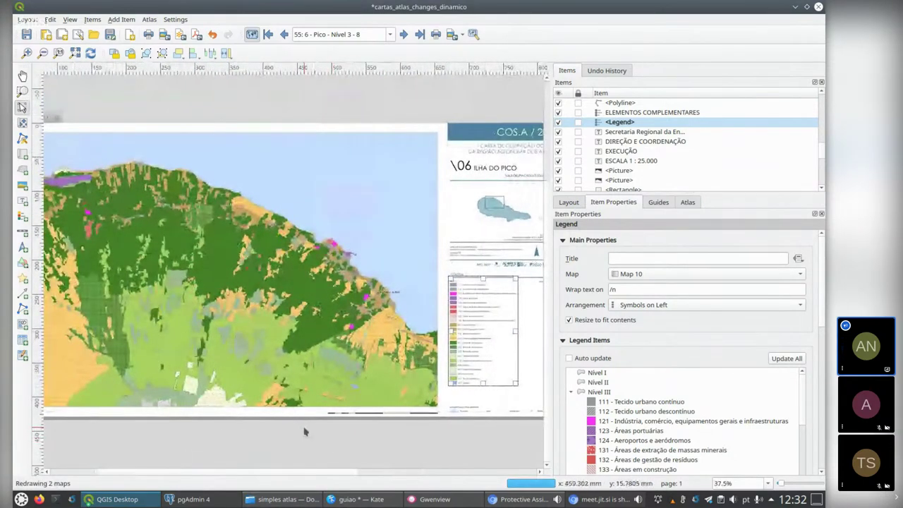
scroll(363, 430, down, 1)
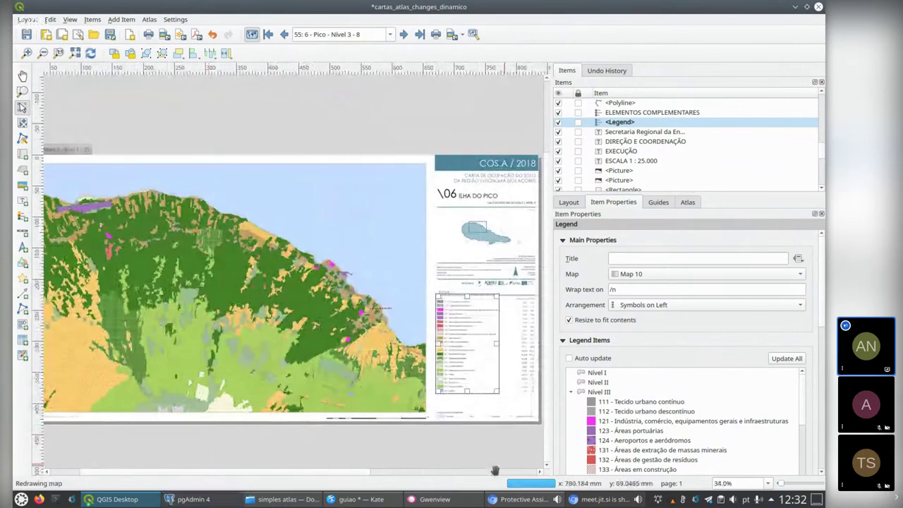
click(128, 500)
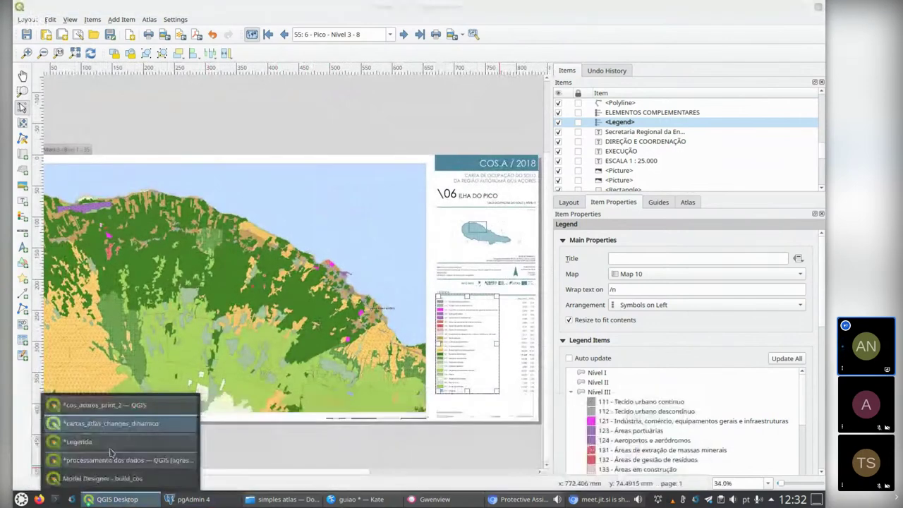
click(97, 408)
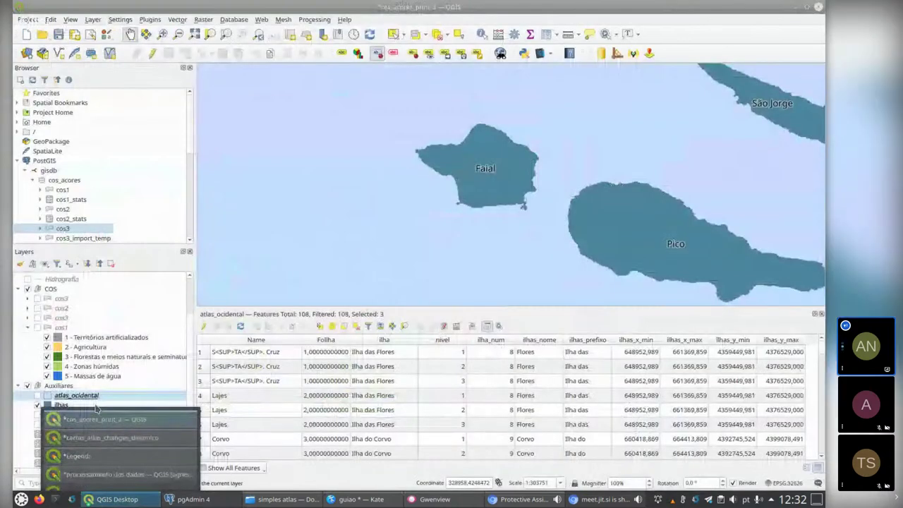
click(38, 396)
Examine how atlas_ocidental sheet 12 frames Pico's southern coast compared with sheets 11 and 13
scroll(637, 195, down, 1)
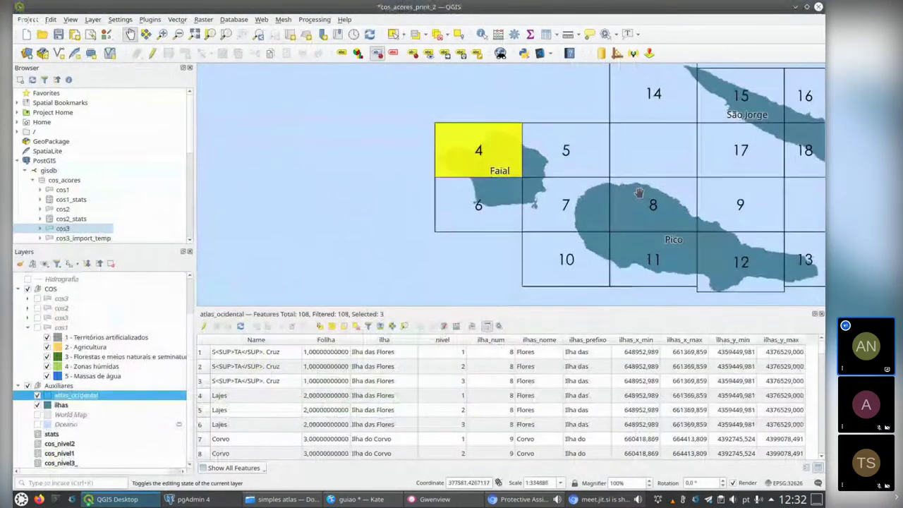
drag(658, 249, 468, 246)
scroll(468, 246, up, 2)
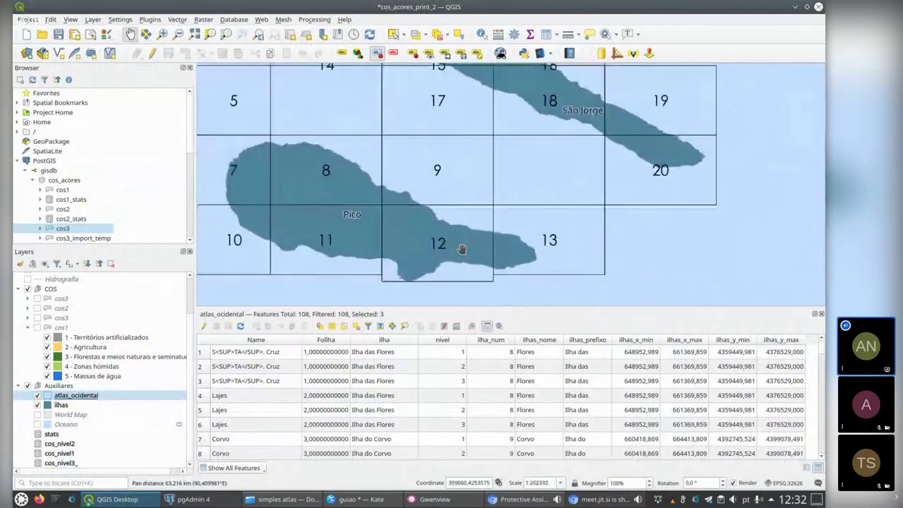
scroll(460, 250, up, 1)
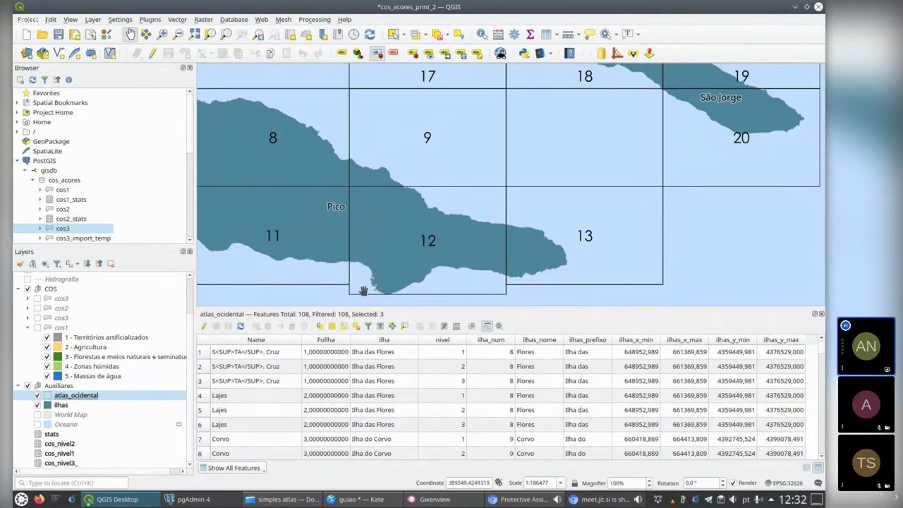
drag(394, 271, 428, 233)
scroll(429, 233, up, 1)
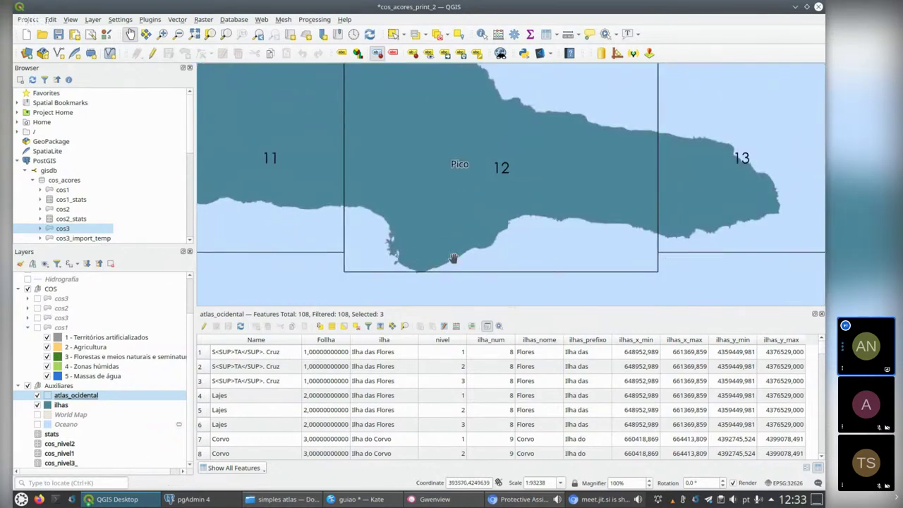
Examine how the outer edge of sheet 30 fits São Miguel's eastern coastline
scroll(472, 264, down, 2)
drag(479, 246, 605, 145)
scroll(604, 144, down, 1)
scroll(605, 144, down, 1)
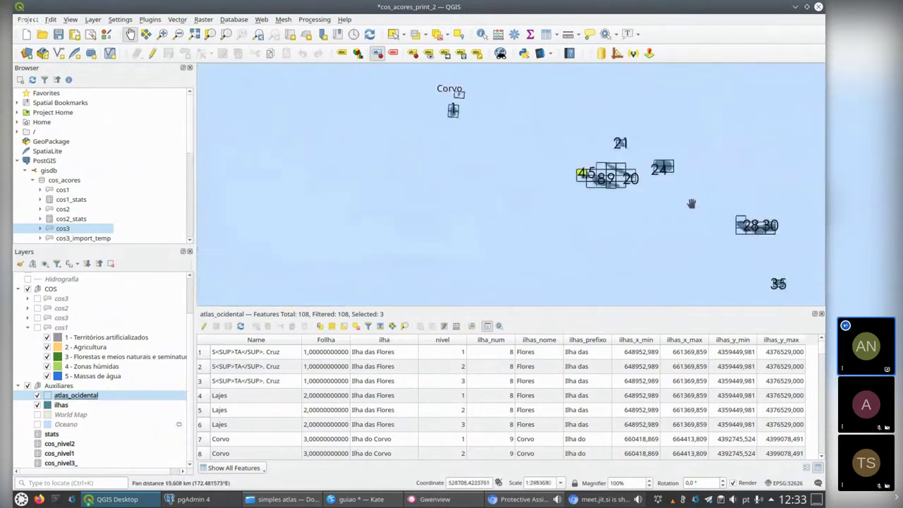
drag(702, 242, 480, 242)
scroll(480, 242, up, 1)
scroll(383, 258, up, 1)
scroll(350, 240, up, 2)
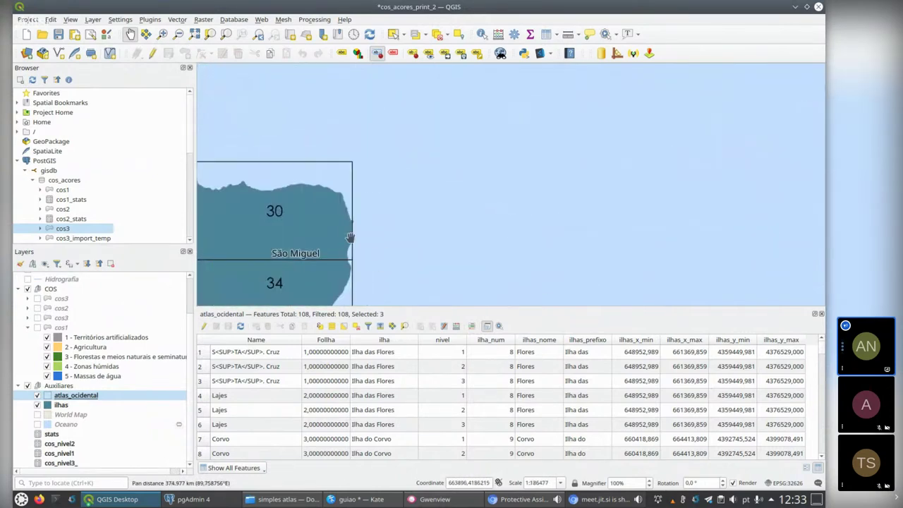
scroll(353, 238, up, 1)
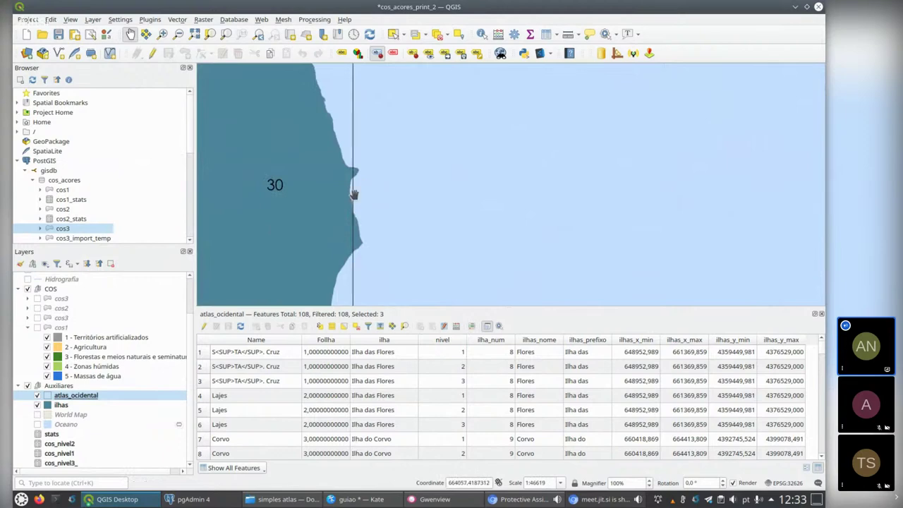
Go back to Pico on the map and review the size of sheet 12 against its neighbouring sheets
scroll(354, 197, down, 2)
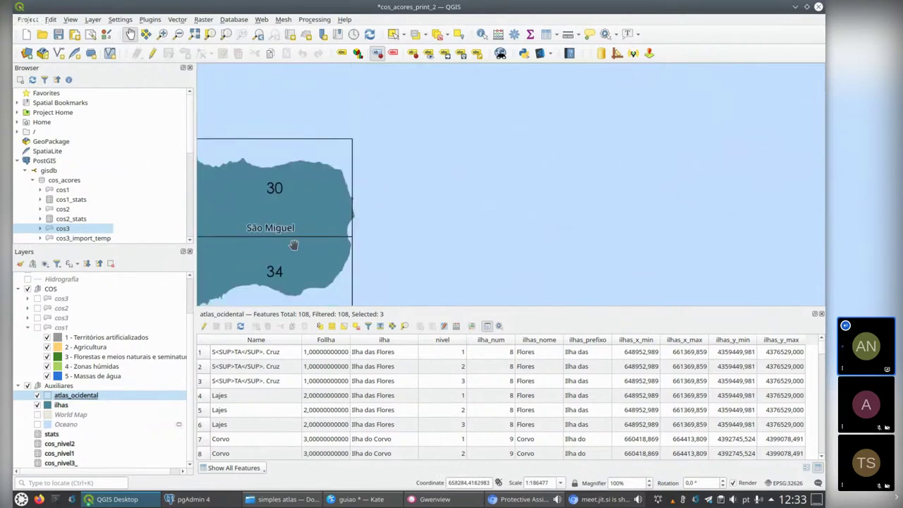
scroll(294, 240, down, 2)
drag(303, 235, 480, 228)
scroll(479, 228, down, 2)
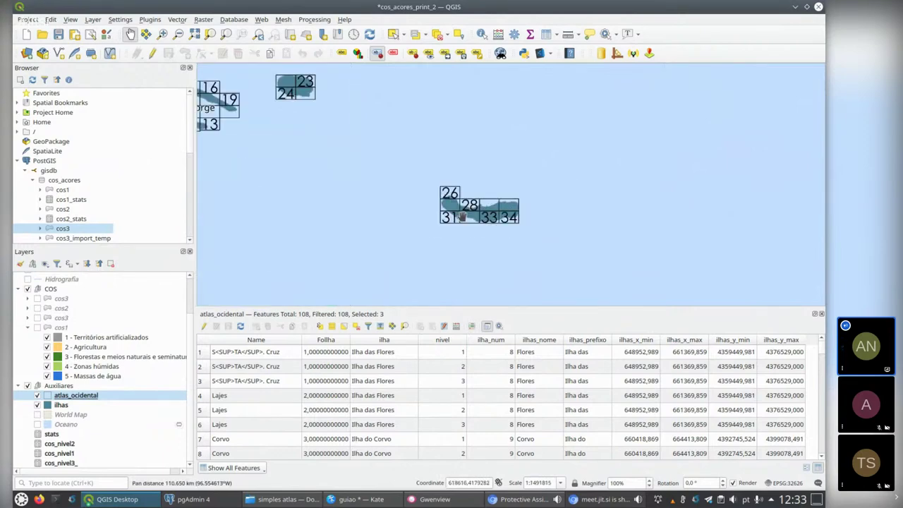
drag(352, 195, 421, 229)
scroll(350, 258, up, 3)
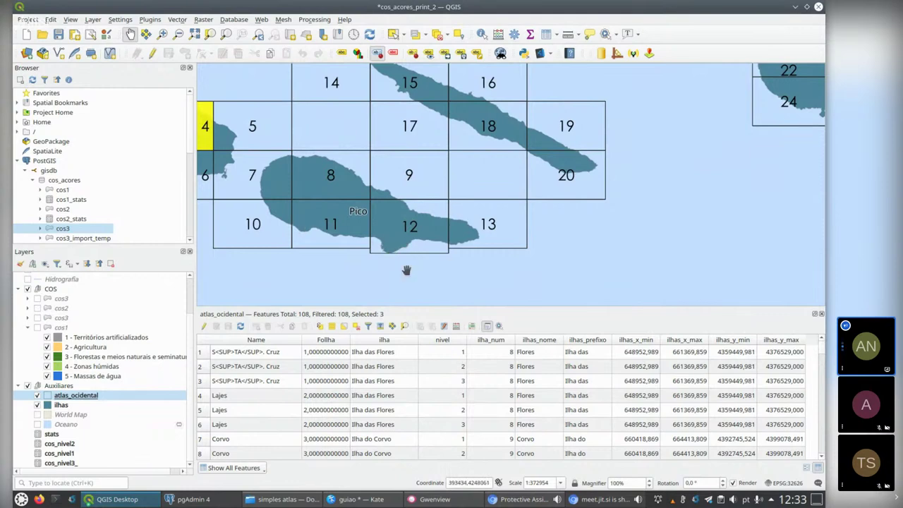
scroll(386, 237, up, 1)
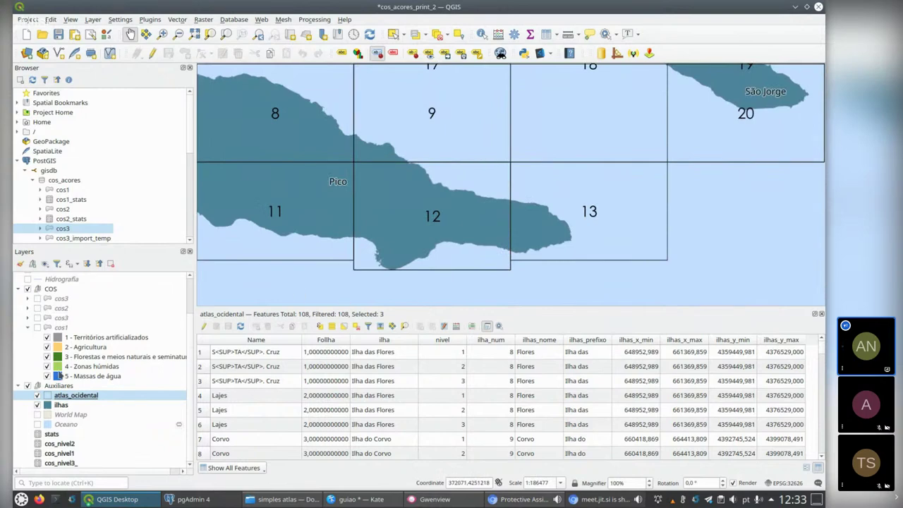
Return to the cartas_atlas_changes_dinamico layout and preview the whole page of atlas sheet 3: 6 - Pico - Nível 1 - 12
click(115, 499)
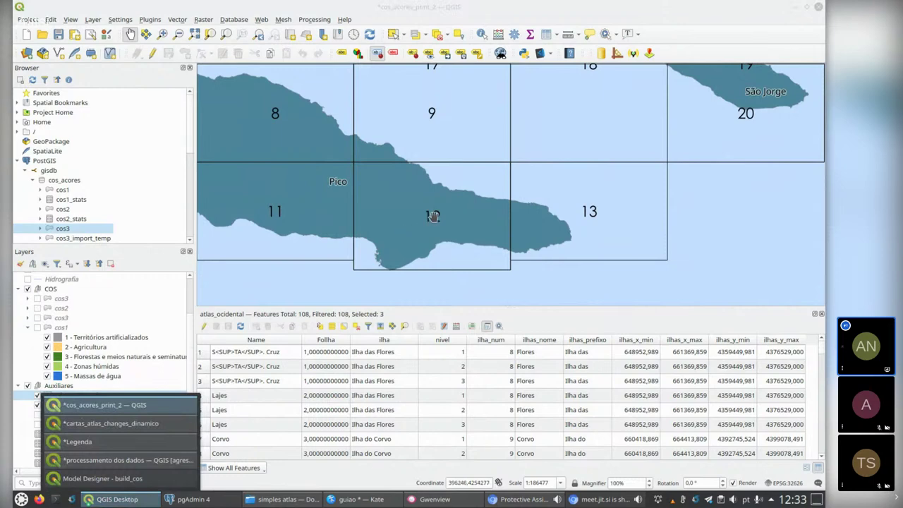
scroll(432, 215, down, 1)
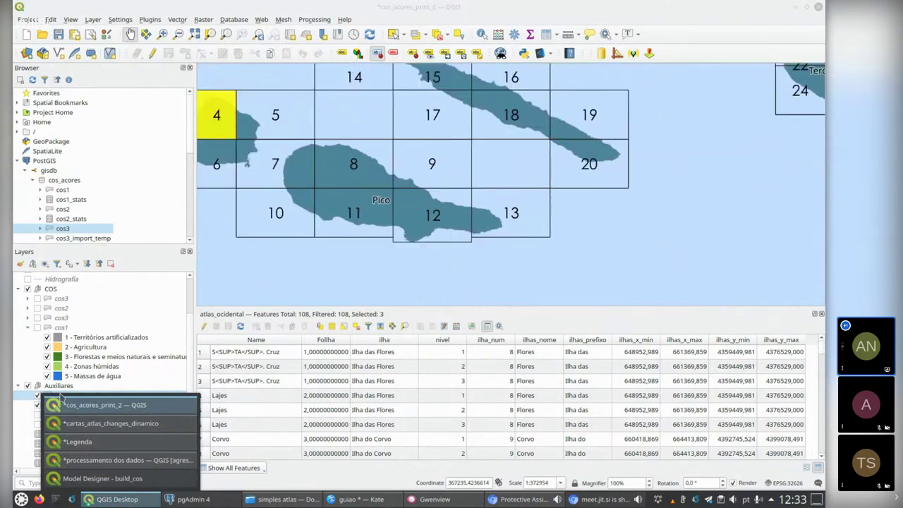
click(88, 423)
click(389, 35)
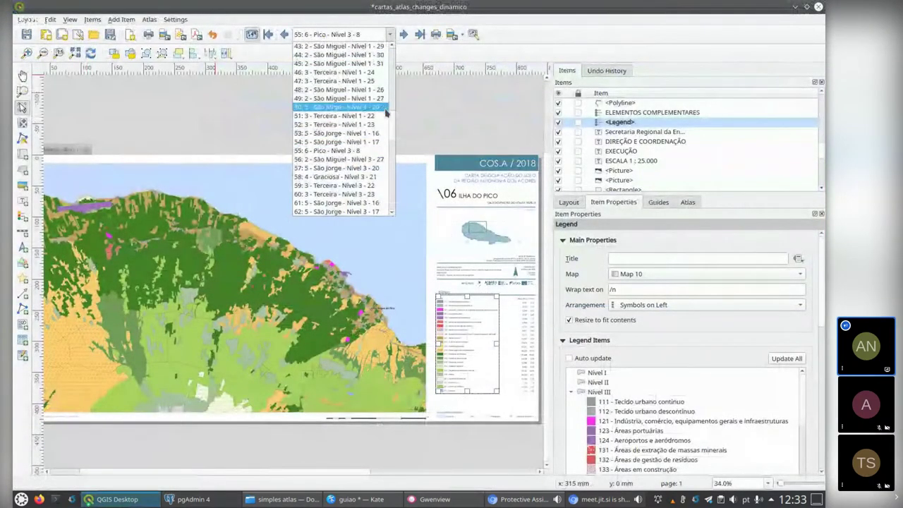
scroll(372, 146, up, 10)
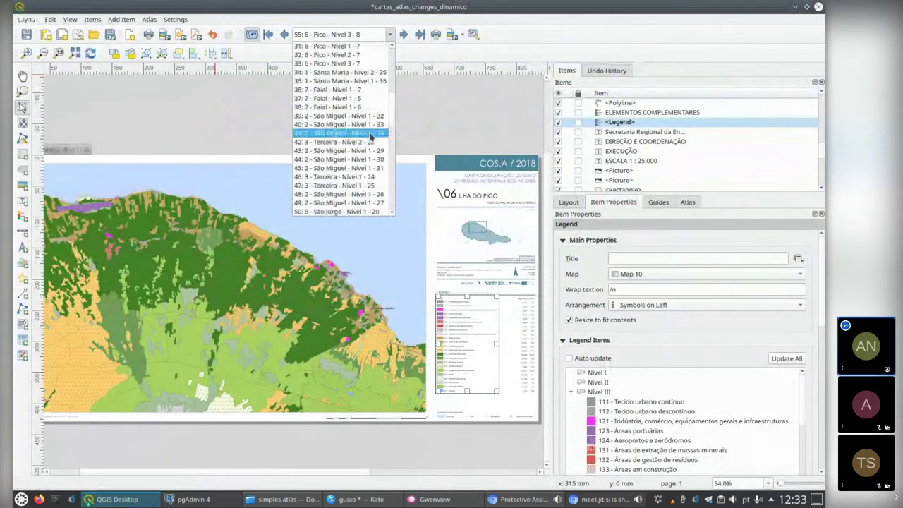
scroll(367, 140, up, 4)
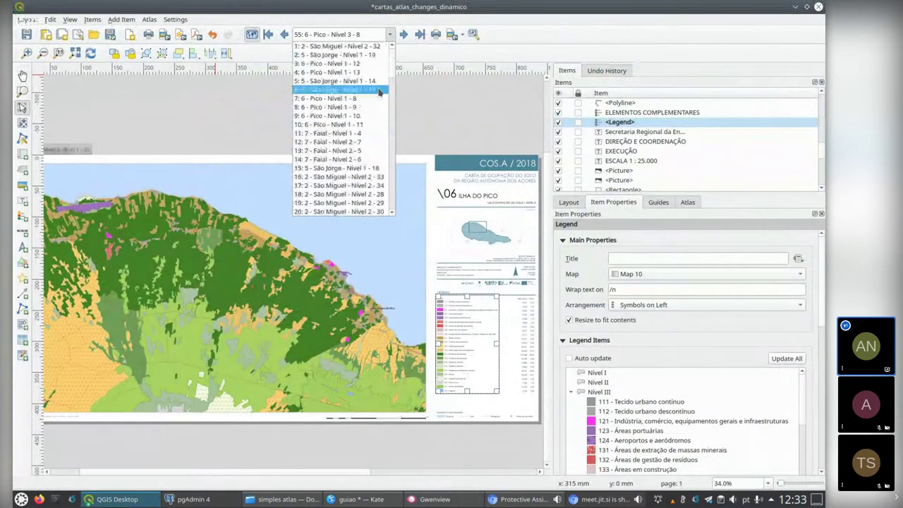
key(Escape)
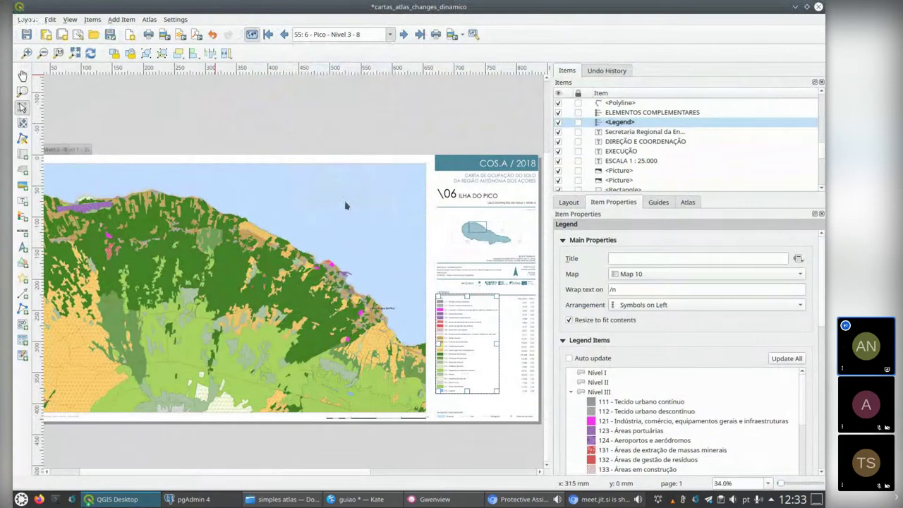
text(3)
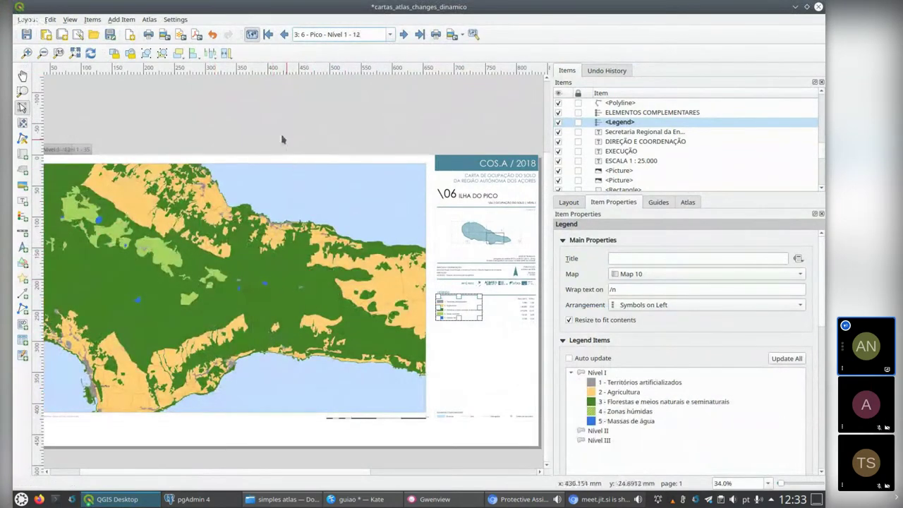
scroll(311, 275, up, 2)
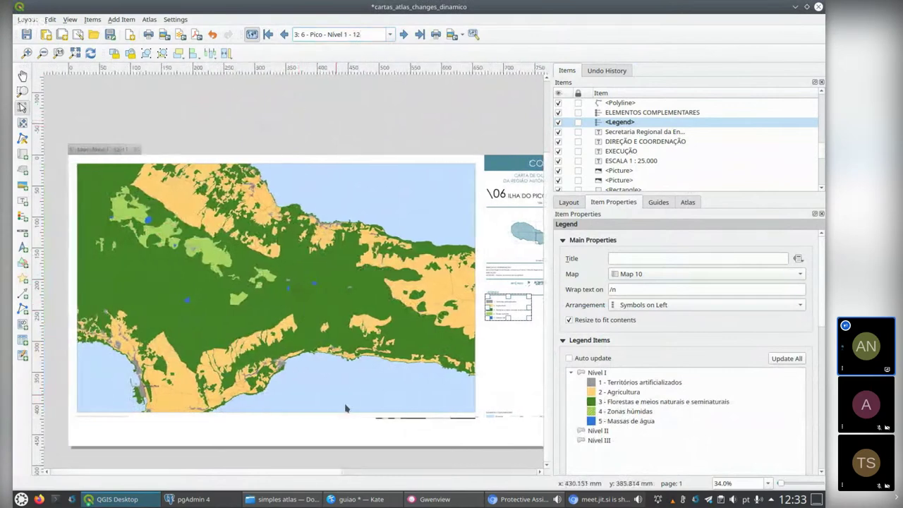
scroll(336, 384, down, 1)
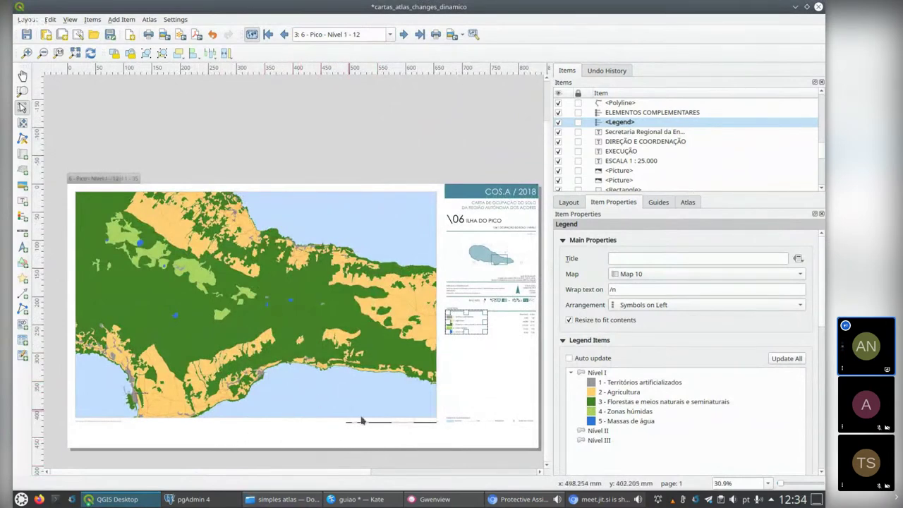
Compare the page of atlas sheet 2: 5 - São Jorge with sheet 3: 6 - Pico, and open the Pico page's properties
click(284, 37)
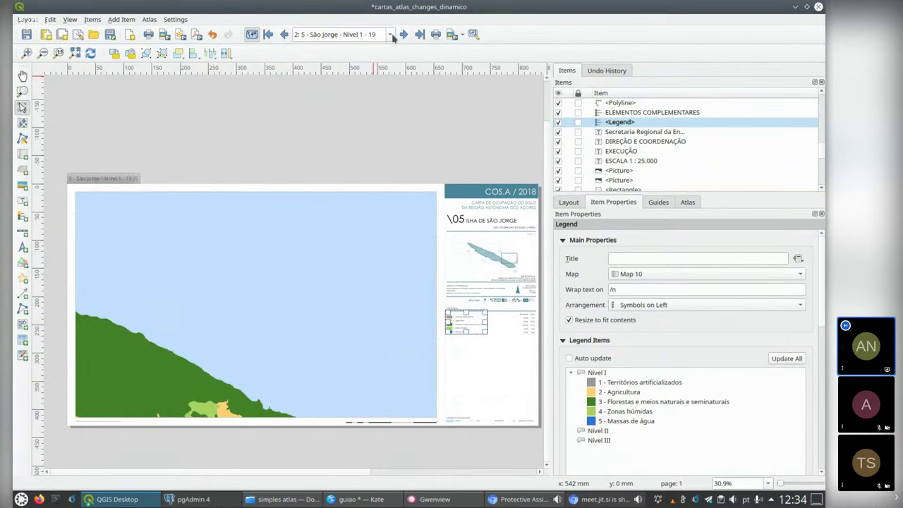
key(ctrl+period)
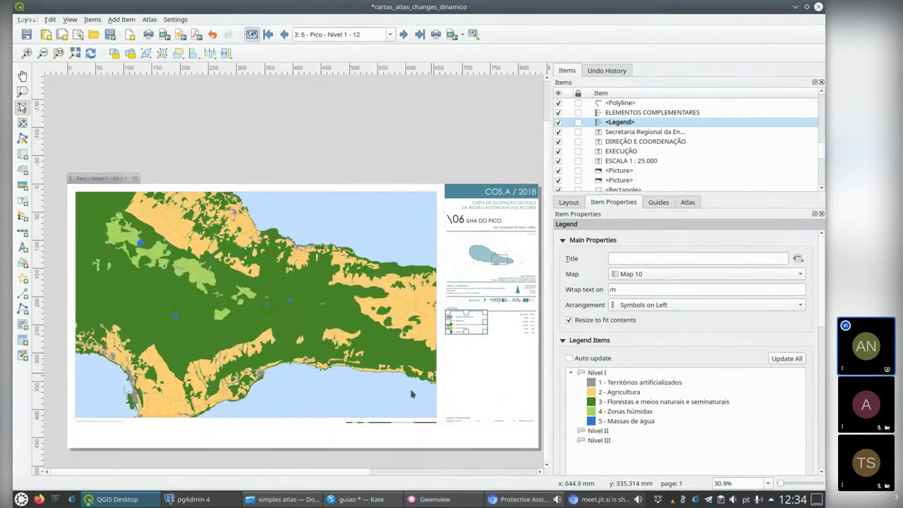
right_click(274, 438)
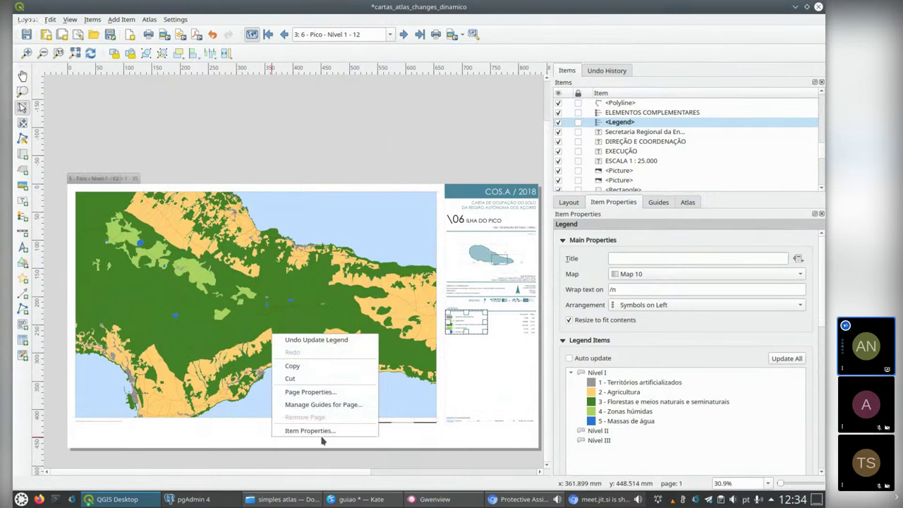
click(305, 391)
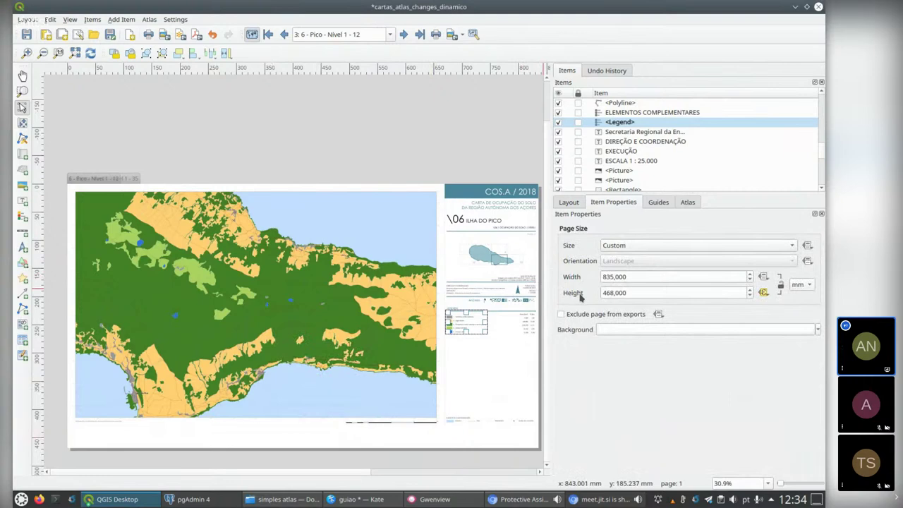
Review the page height's override expression: the 428 base, the "Follha" in (35,12,14) condition and the 40 mm addition
click(764, 293)
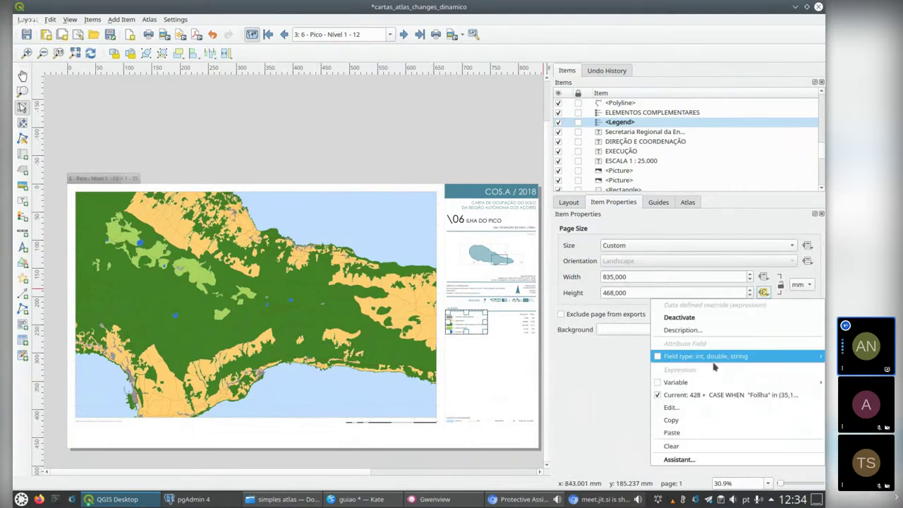
click(682, 411)
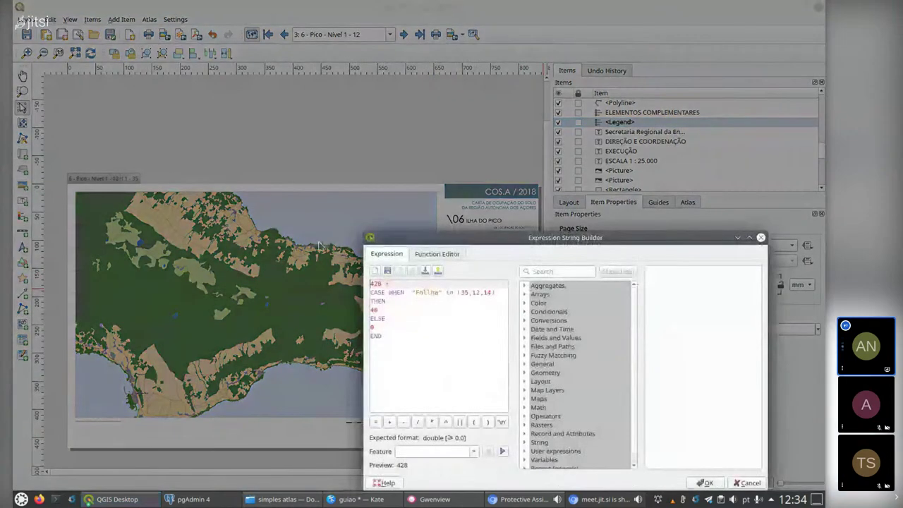
drag(465, 242, 529, 113)
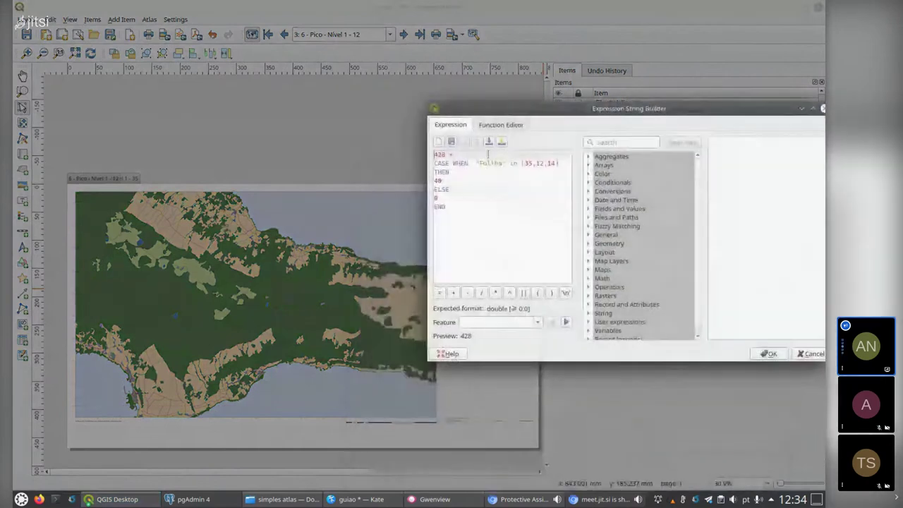
drag(449, 154, 421, 156)
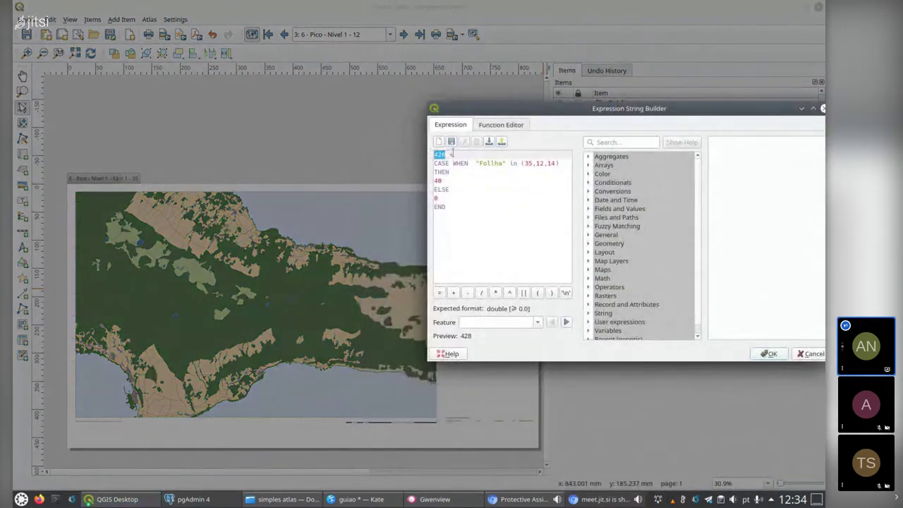
click(527, 163)
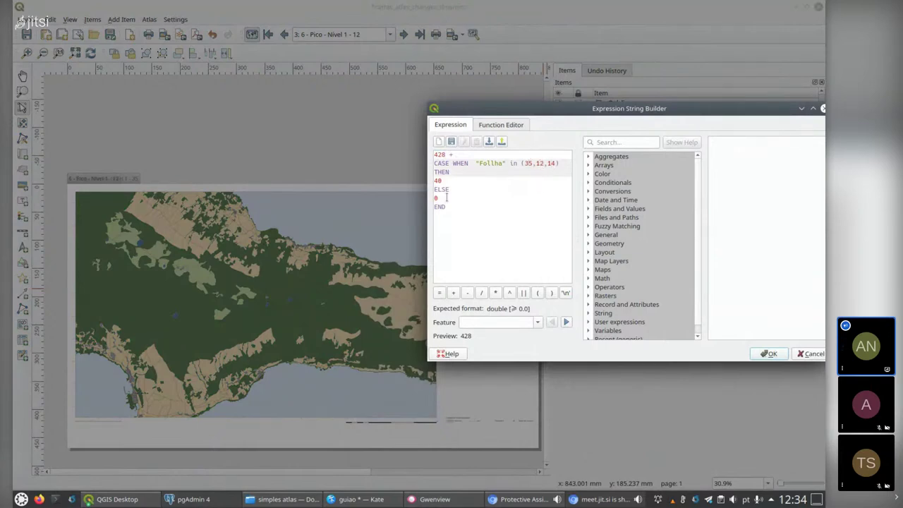
drag(448, 180, 426, 182)
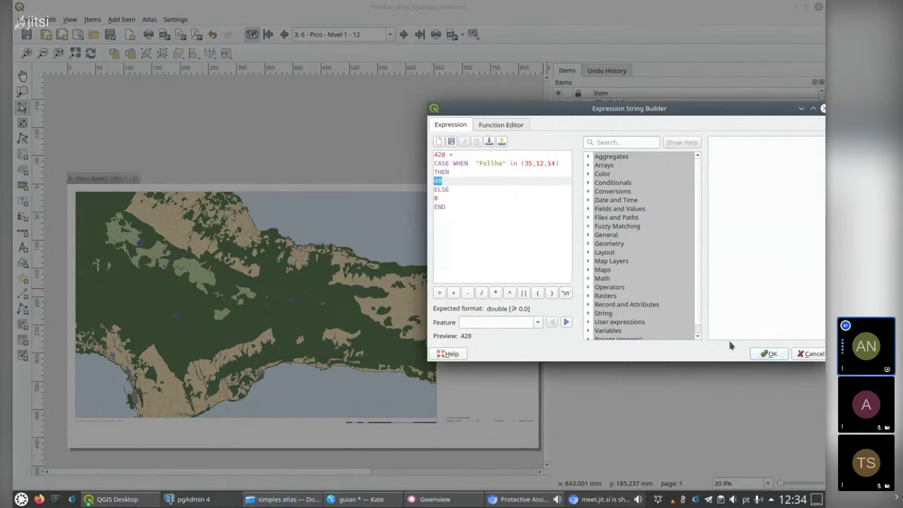
click(776, 358)
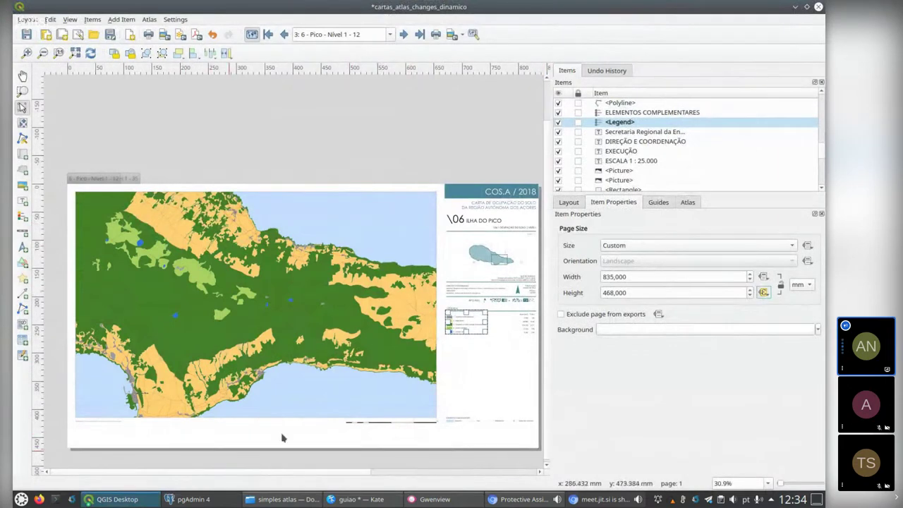
Activate the existing data-defined height override on main map 1, based on 400 plus a CASE on "Follha"
click(191, 327)
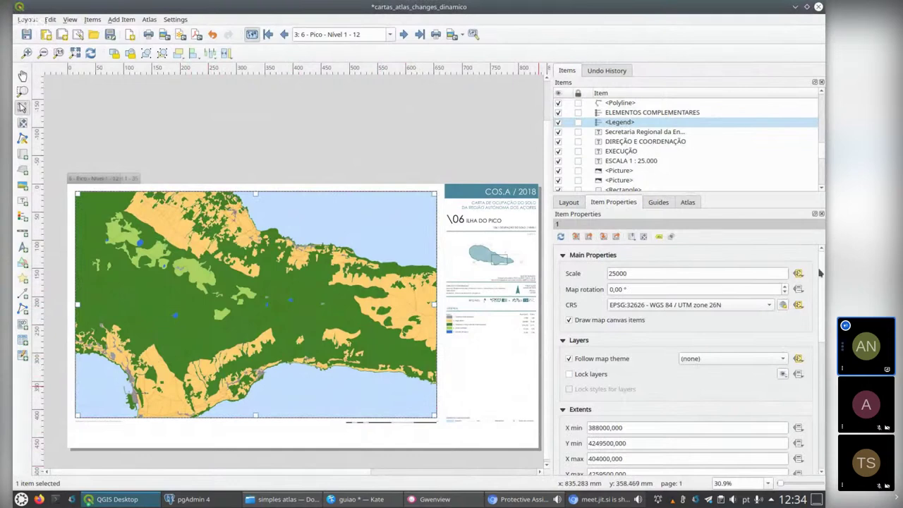
scroll(567, 331, down, 5)
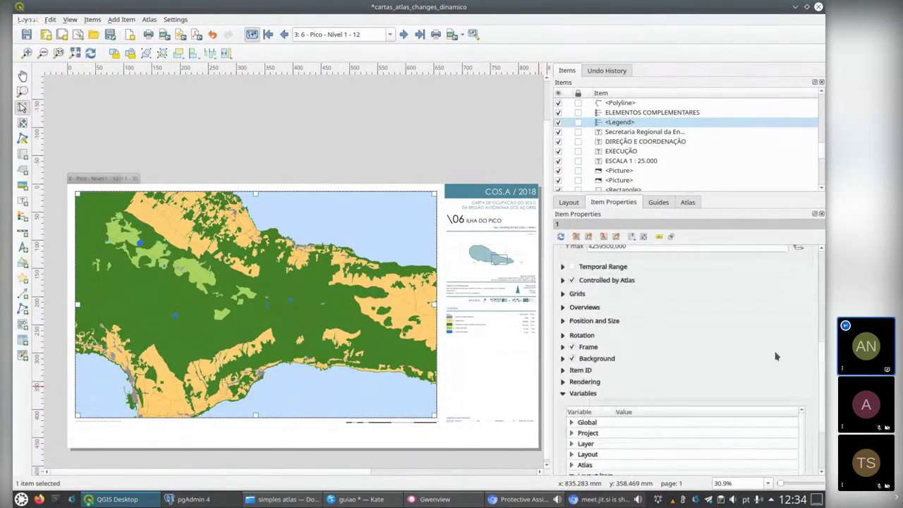
click(562, 321)
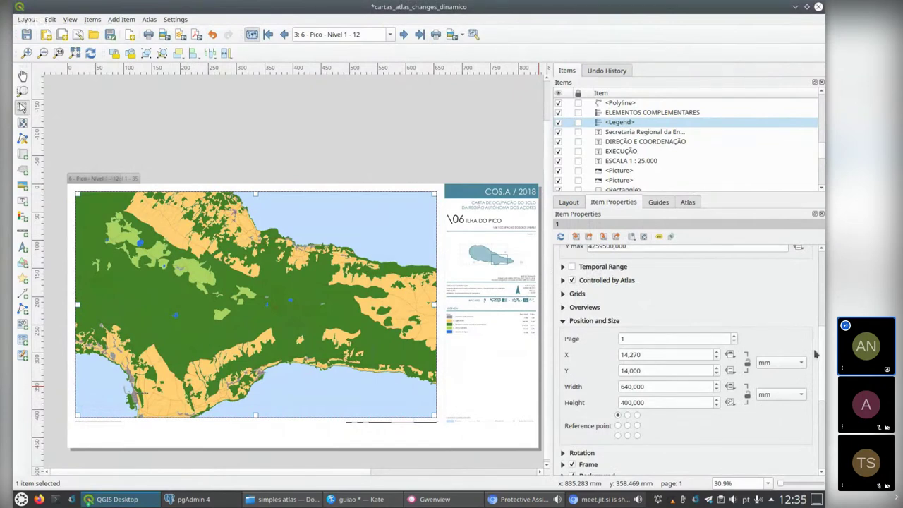
scroll(822, 351, down, 5)
scroll(618, 341, up, 3)
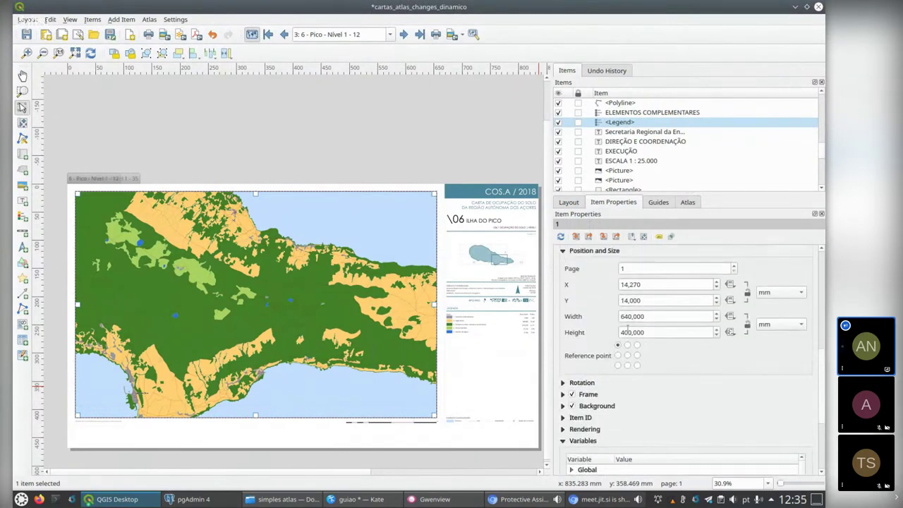
click(730, 332)
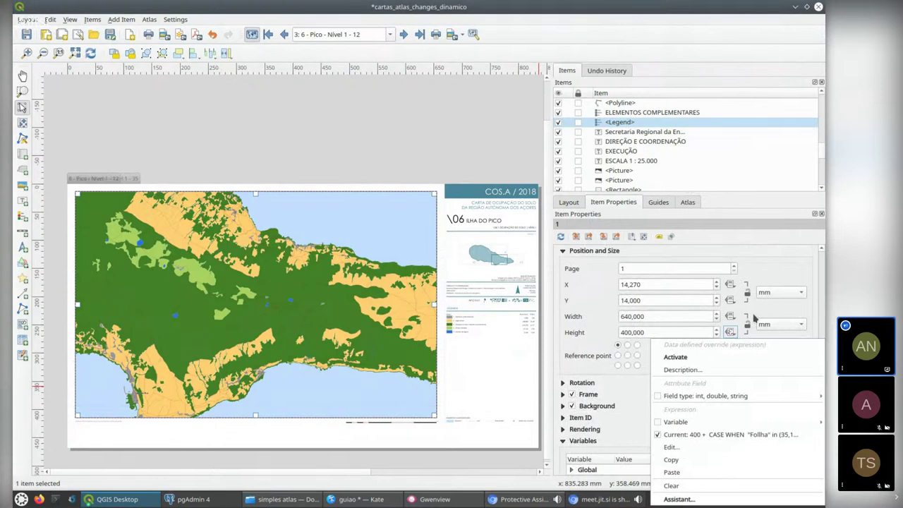
click(675, 363)
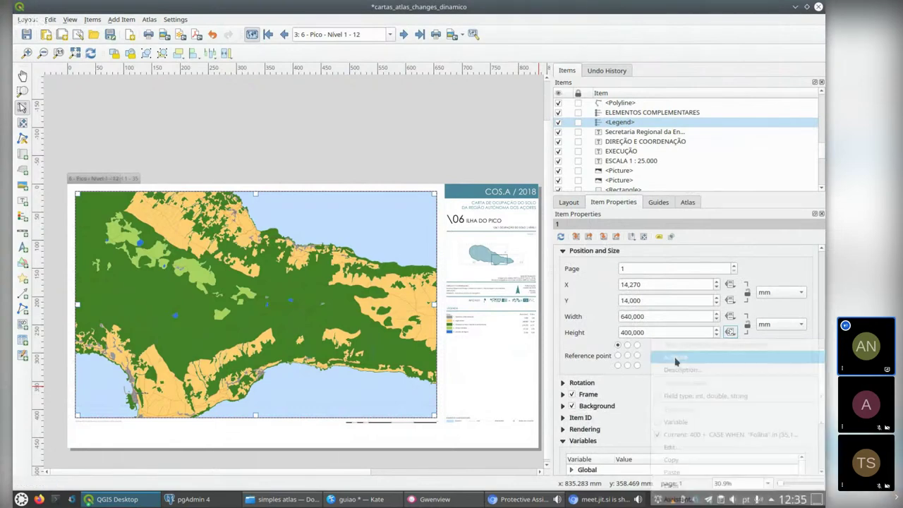
Review map 1's height override expression, focusing on the 40 mm added for sheets 35, 12 and 14
click(732, 333)
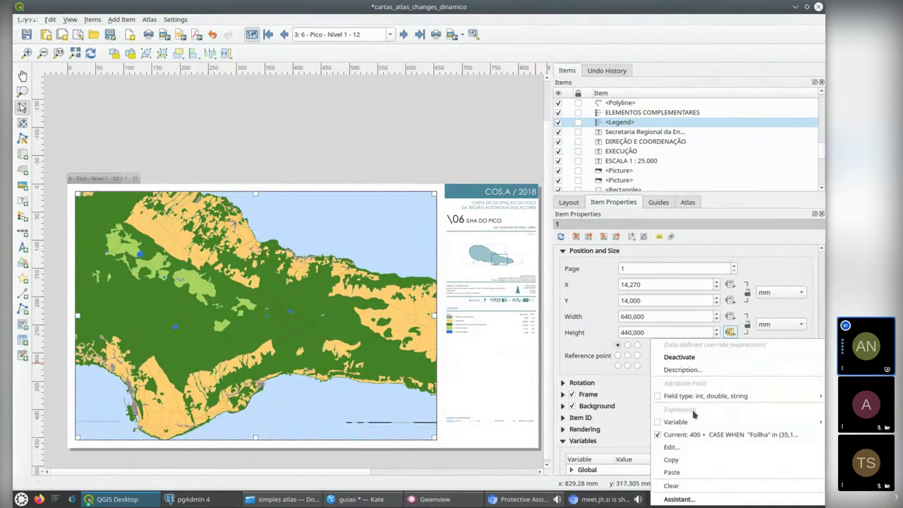
click(671, 447)
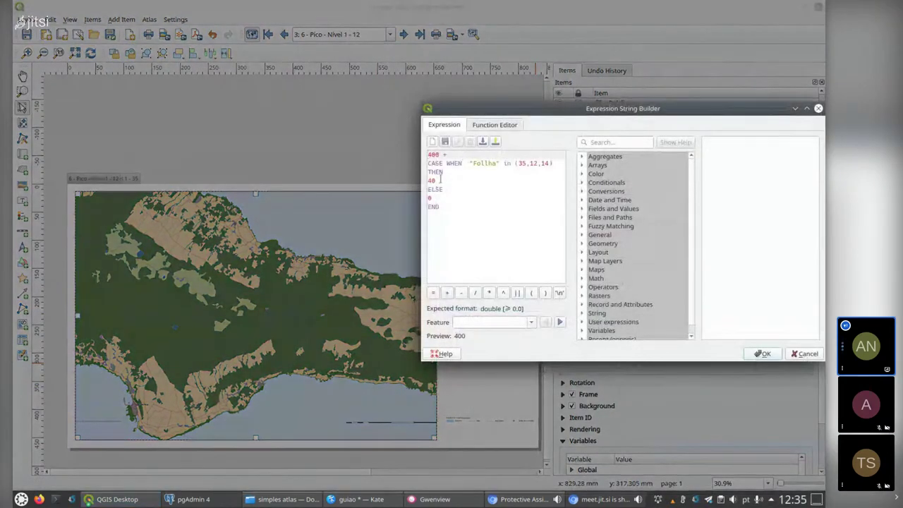
drag(440, 180, 425, 181)
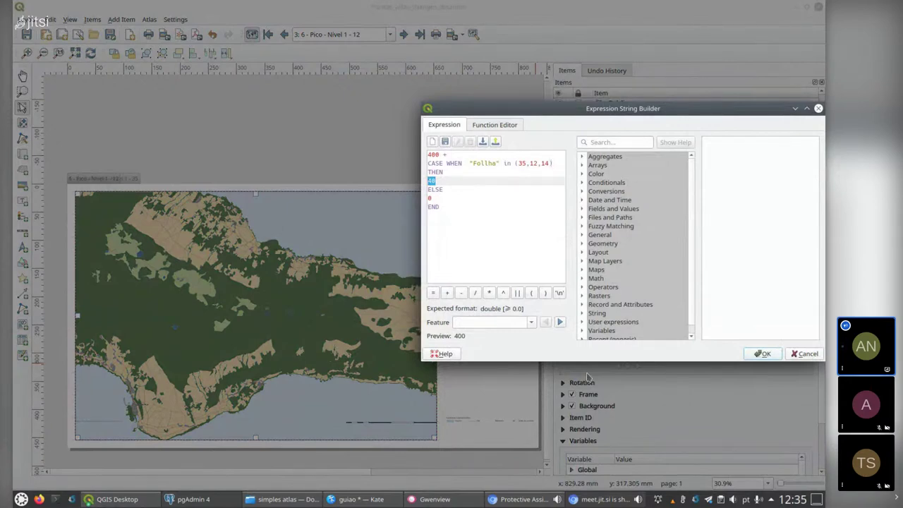
click(765, 353)
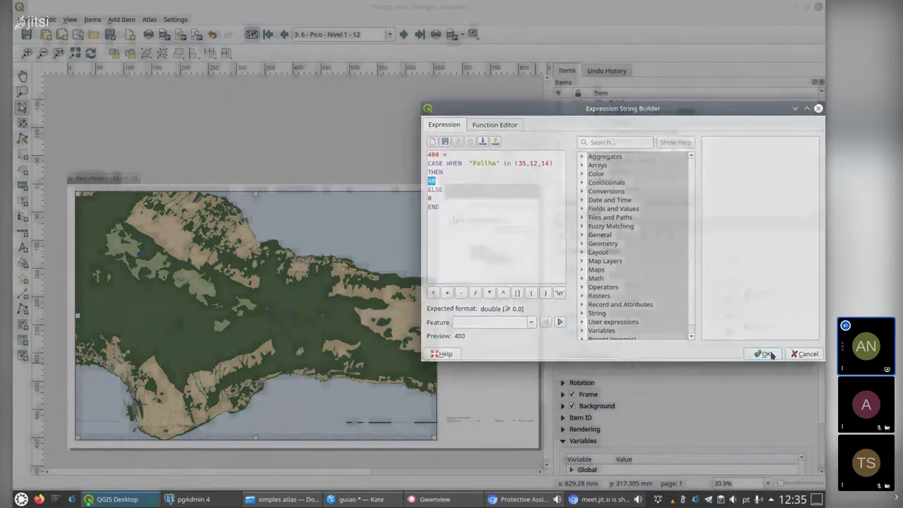
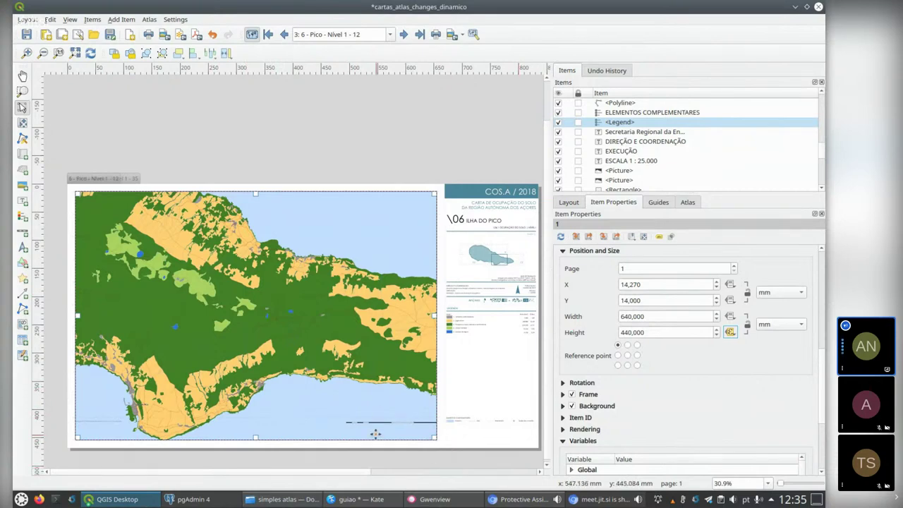
Select the scale bar and inspect its placement near the lower edge of the taller map
scroll(376, 430, up, 3)
scroll(380, 427, up, 3)
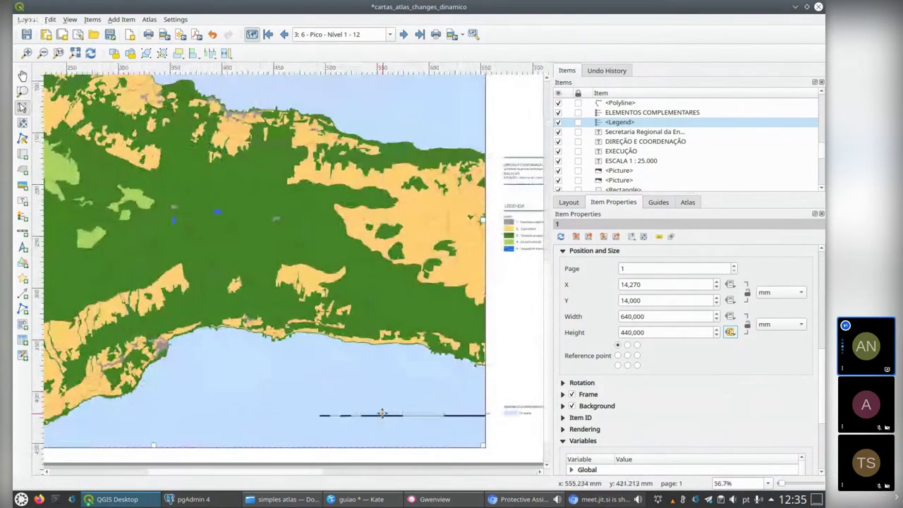
click(379, 416)
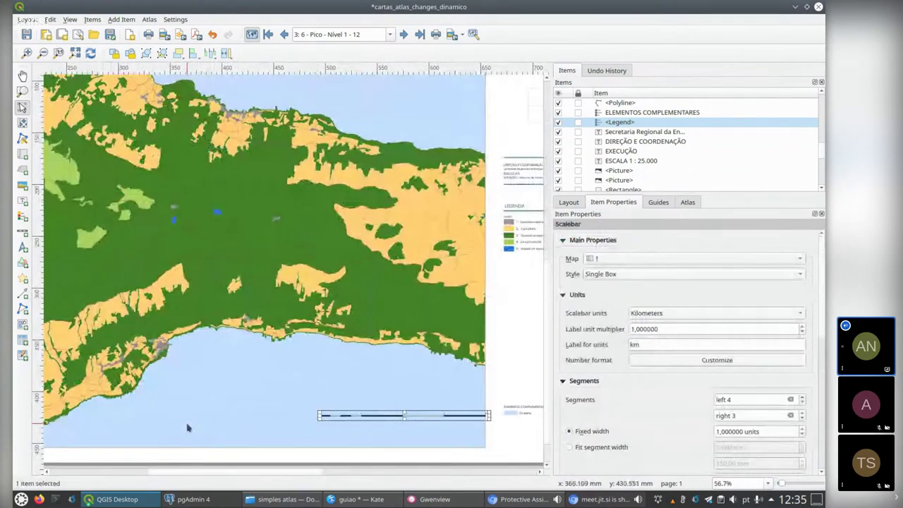
scroll(188, 428, down, 3)
scroll(188, 428, down, 1)
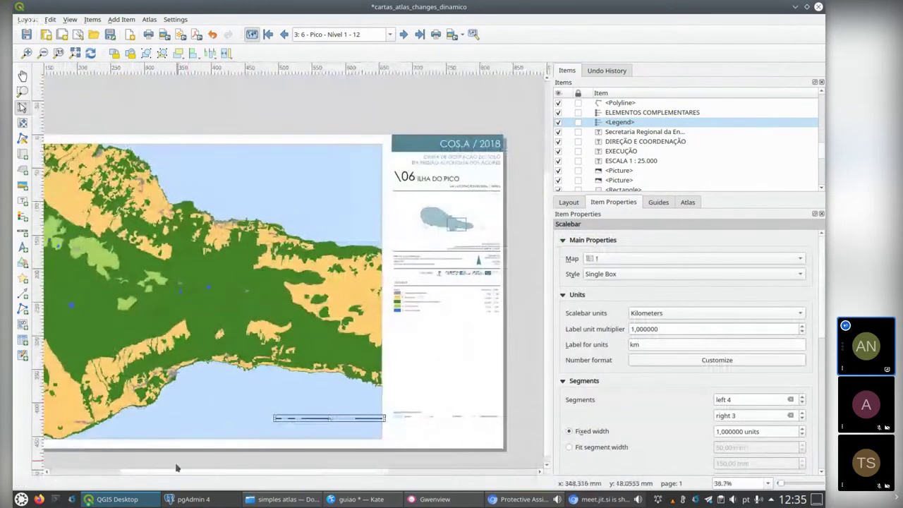
drag(167, 476, 100, 472)
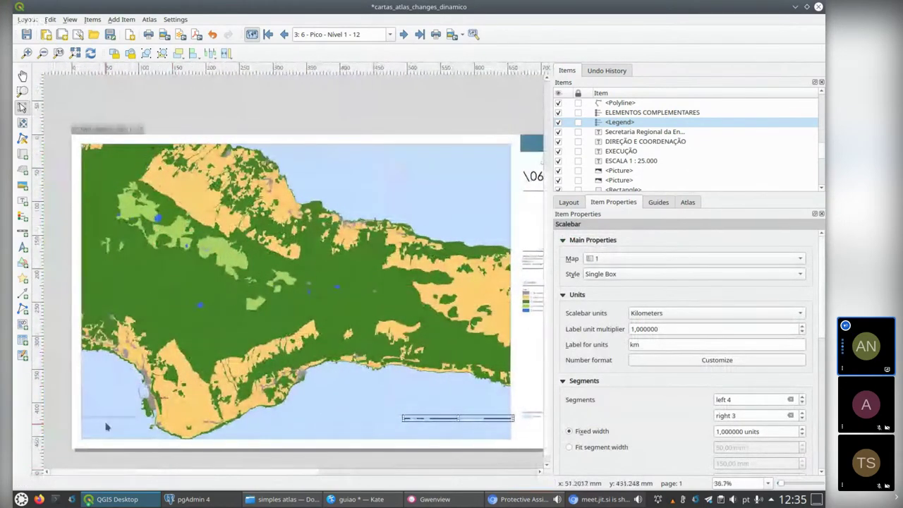
Review the position and size settings of the SISTEMA DE COORDENADAS label and the override options for its height
click(107, 417)
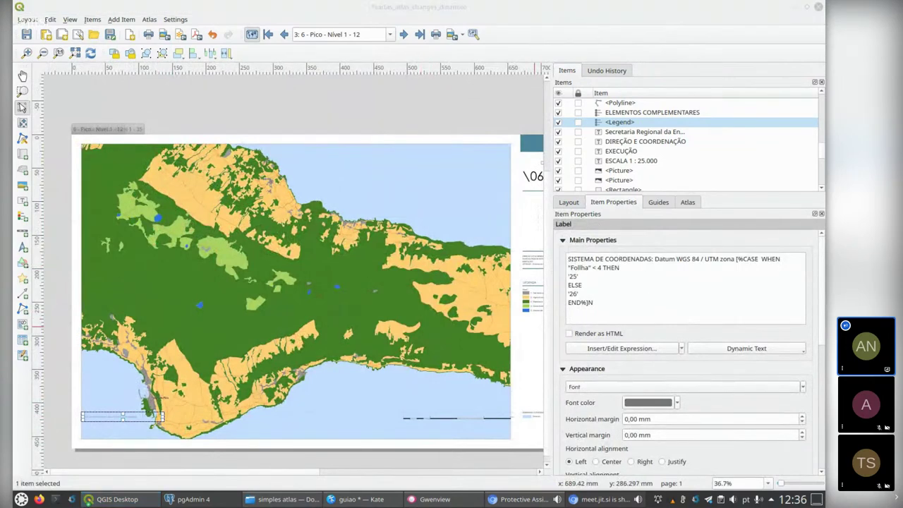
scroll(605, 313, down, 6)
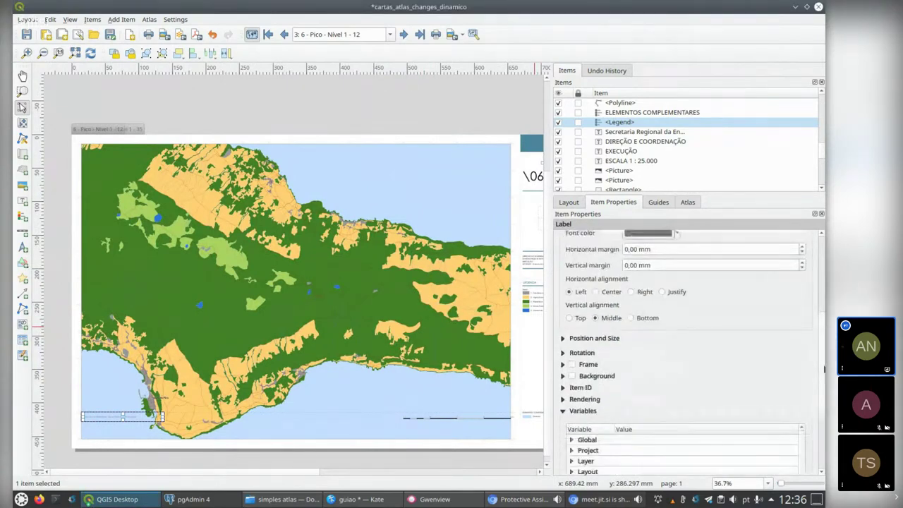
click(563, 311)
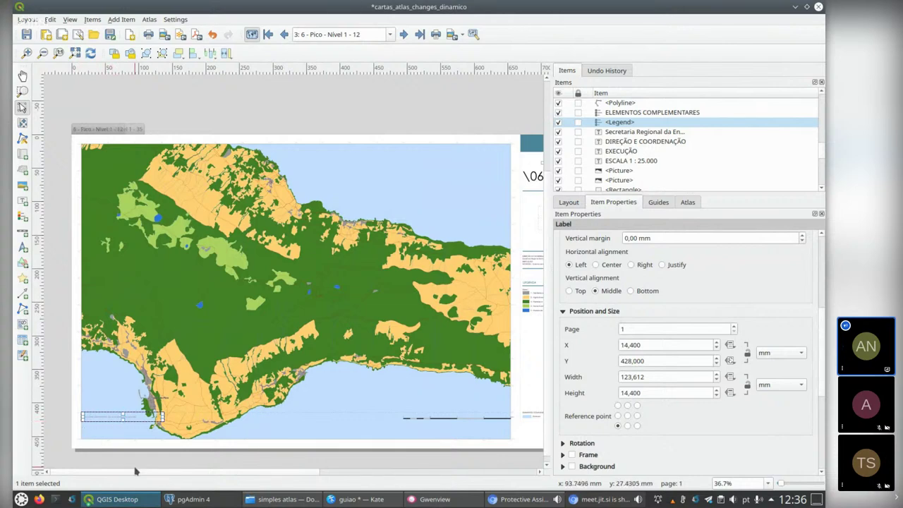
scroll(90, 432, up, 2)
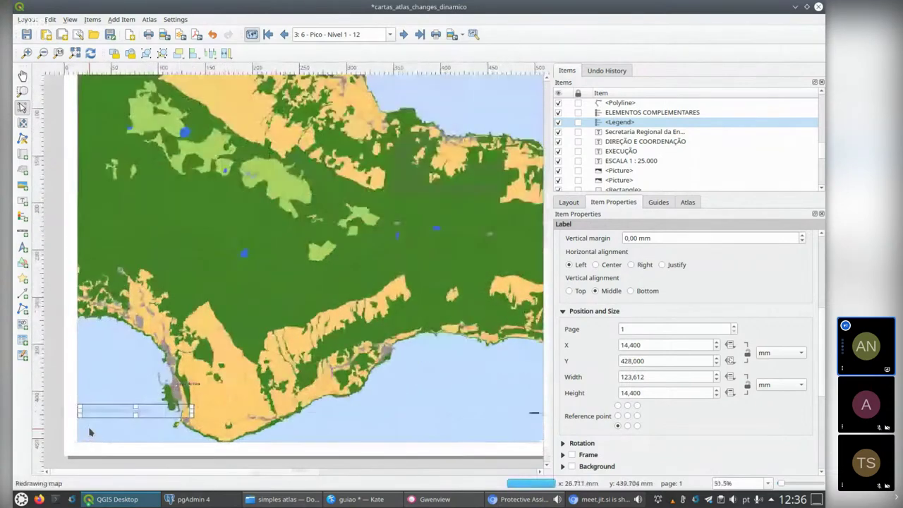
scroll(90, 432, up, 1)
click(731, 394)
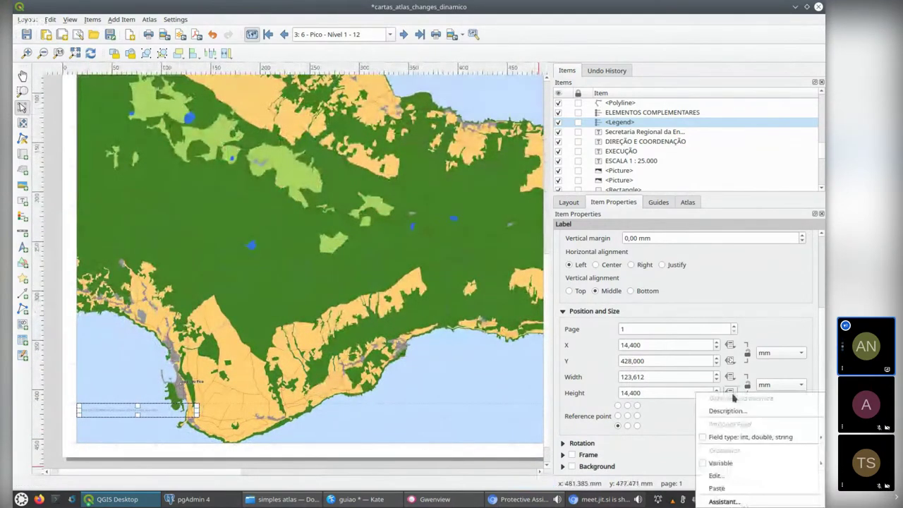
mouse_move(730, 443)
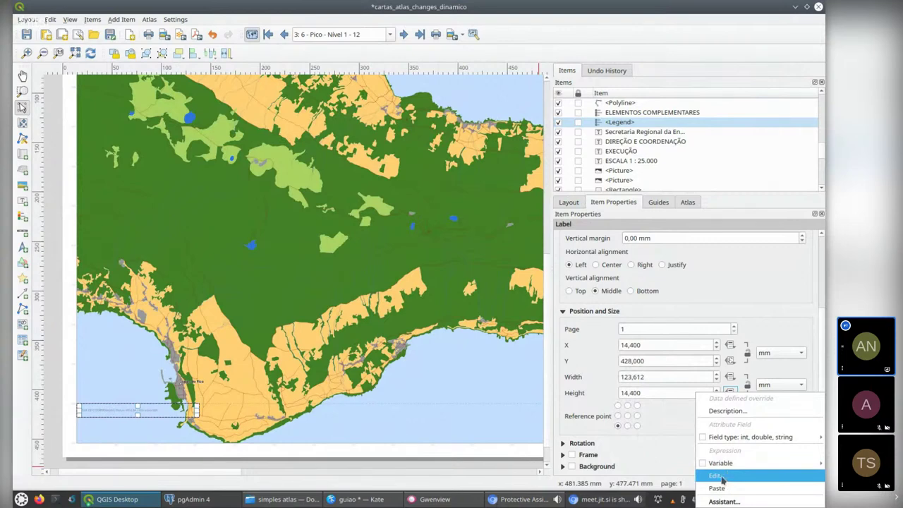
click(372, 431)
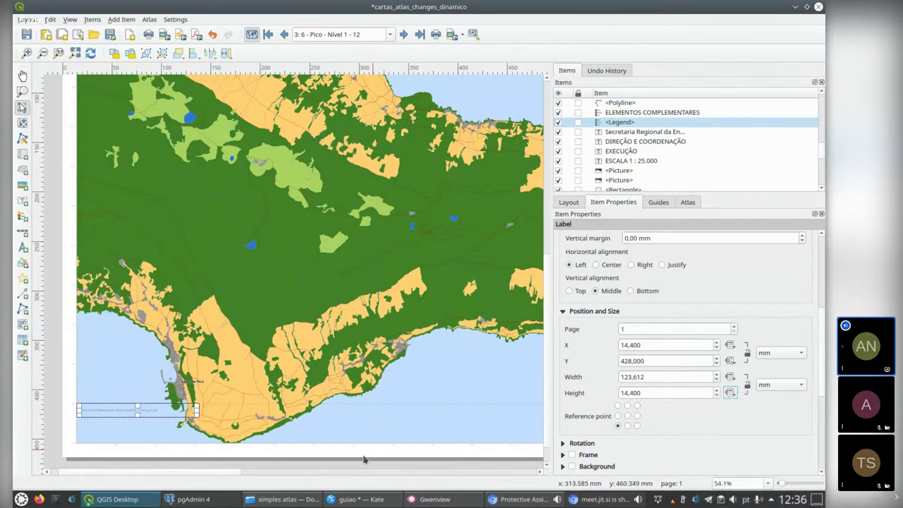
scroll(192, 473, right, 5)
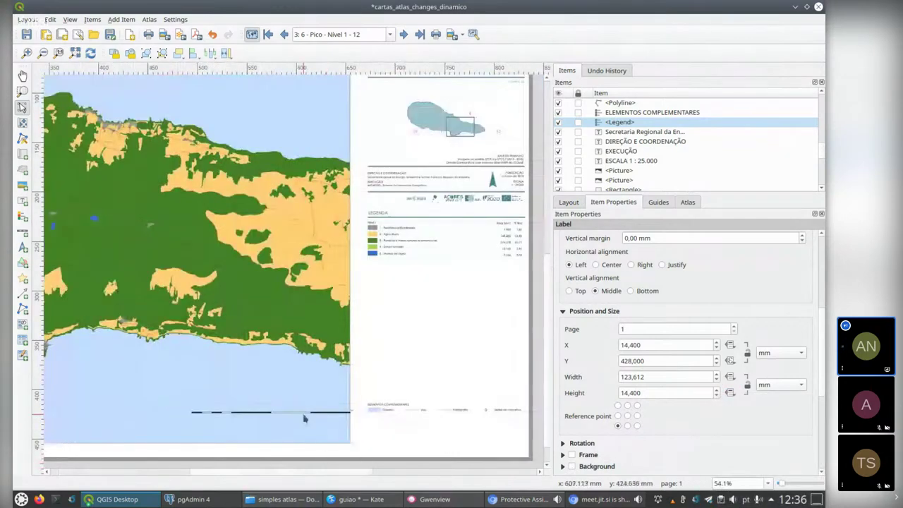
click(300, 413)
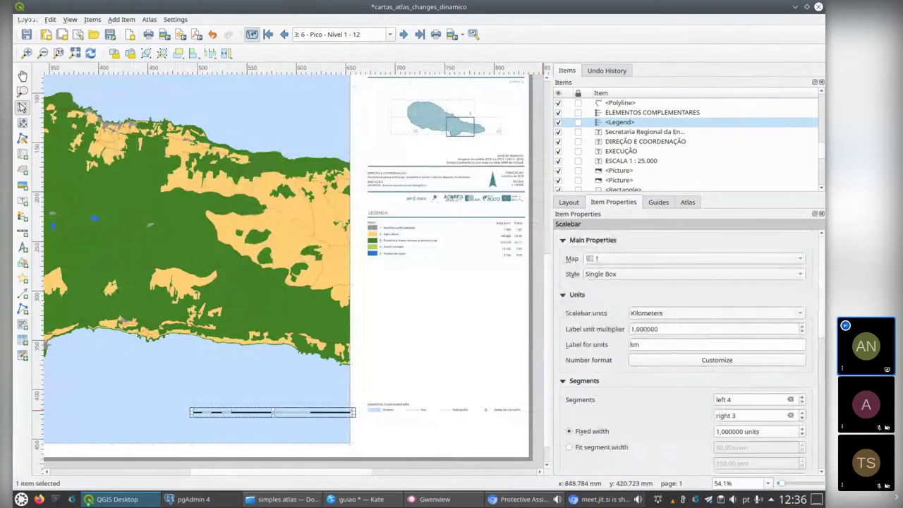
scroll(598, 385, down, 10)
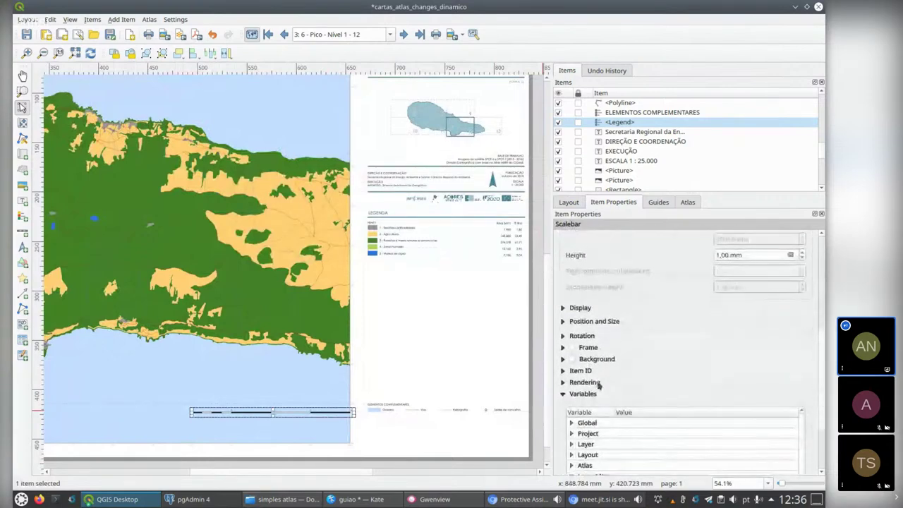
click(563, 321)
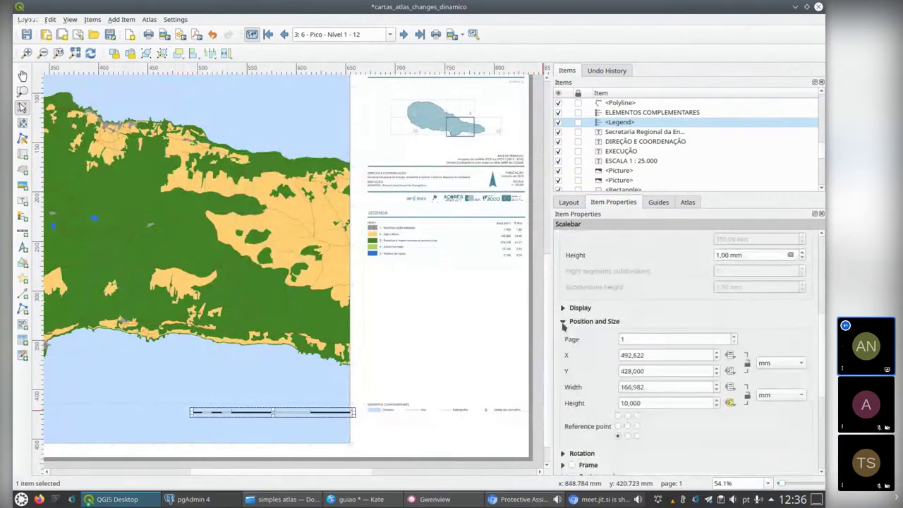
click(731, 404)
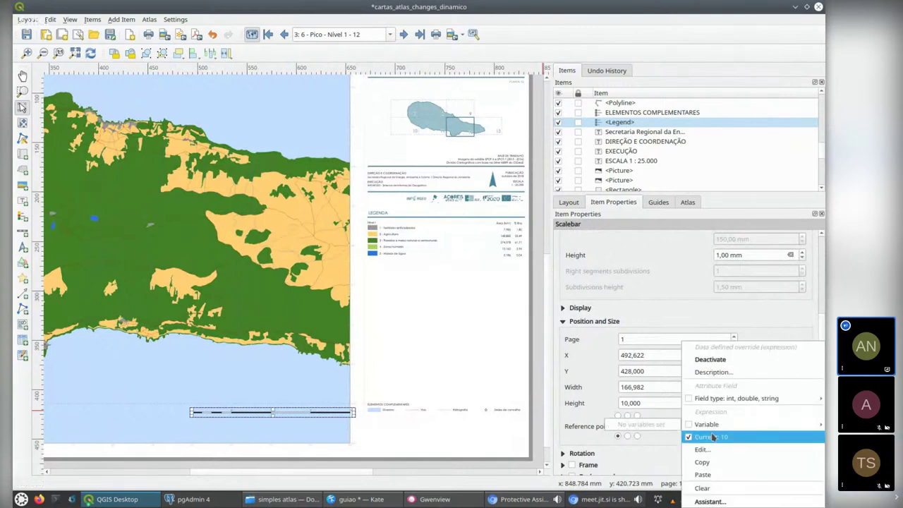
click(608, 361)
click(731, 355)
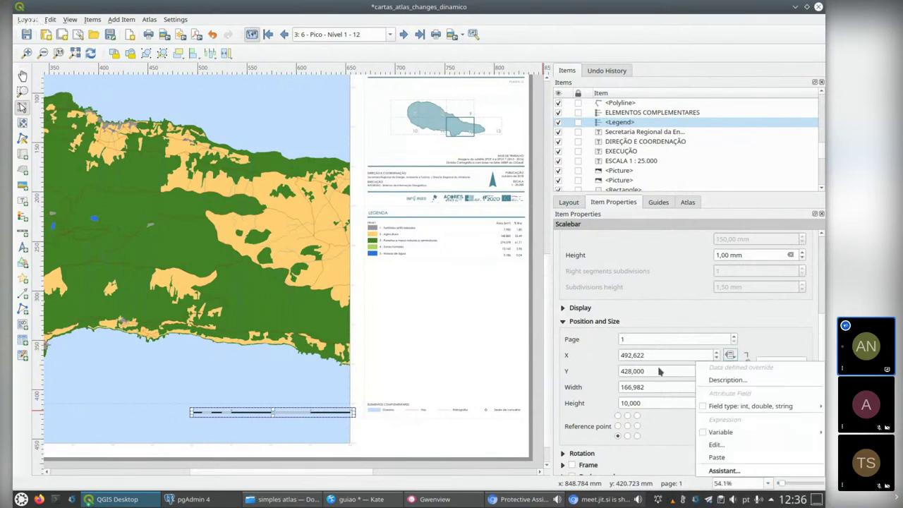
click(585, 372)
click(731, 371)
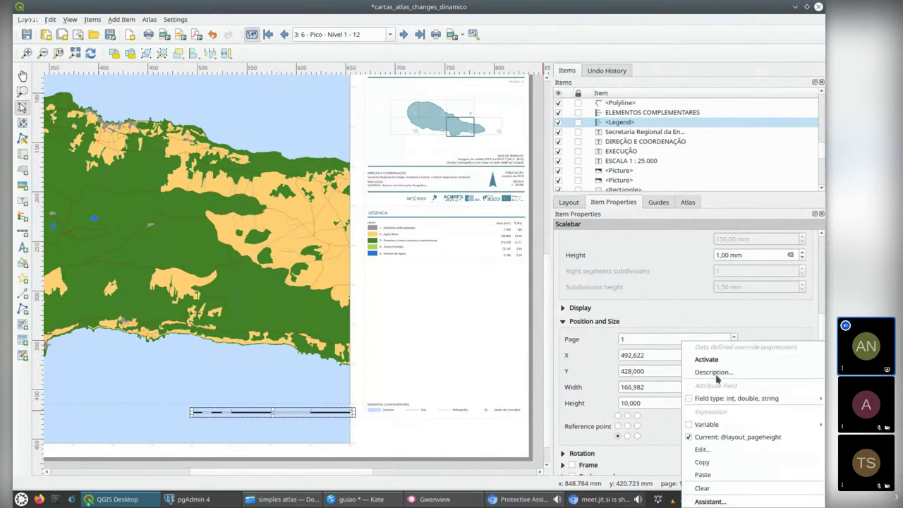
click(708, 361)
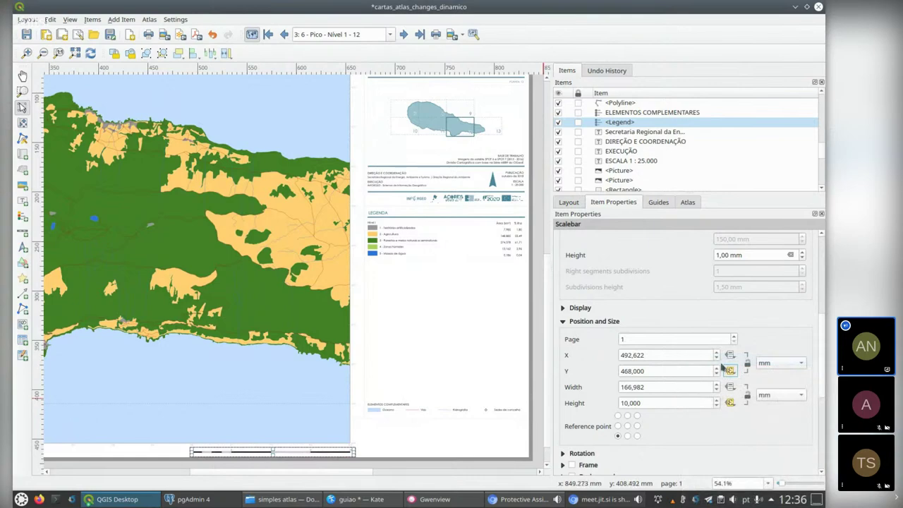
click(731, 371)
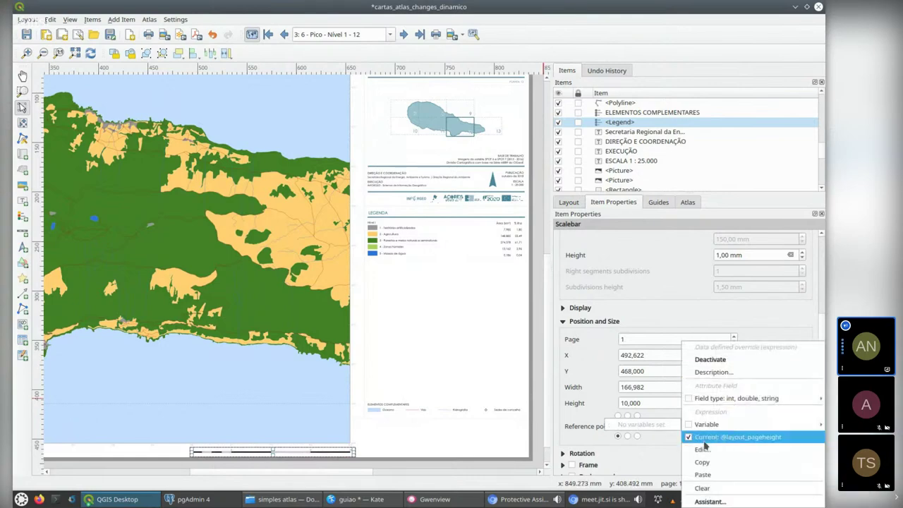
click(702, 449)
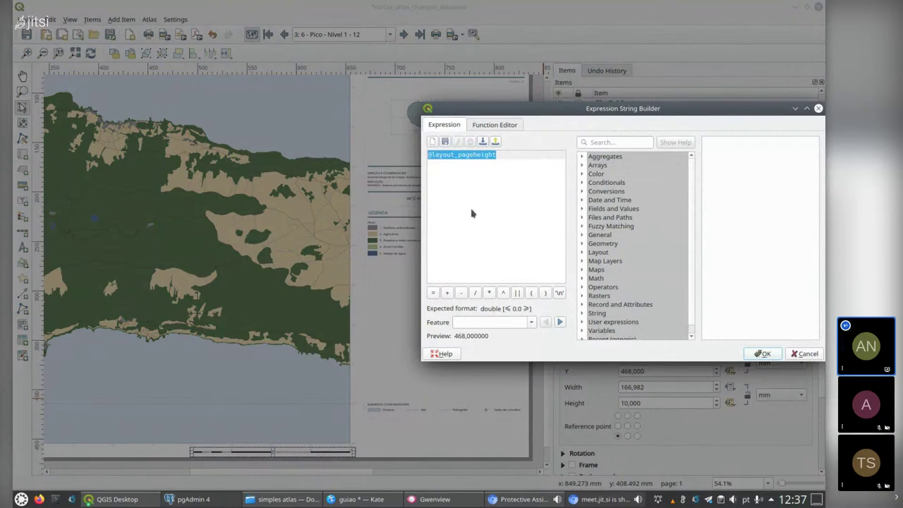
click(765, 354)
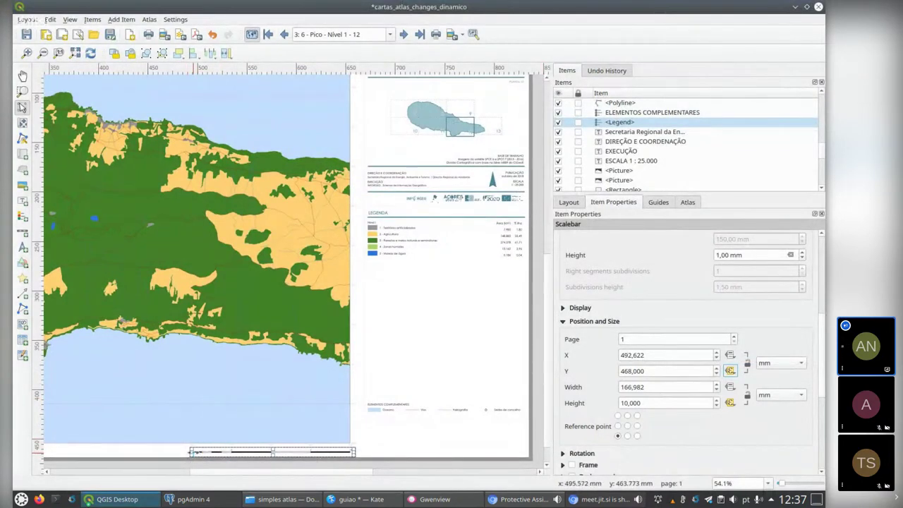
scroll(196, 452, up, 1)
scroll(196, 452, up, 2)
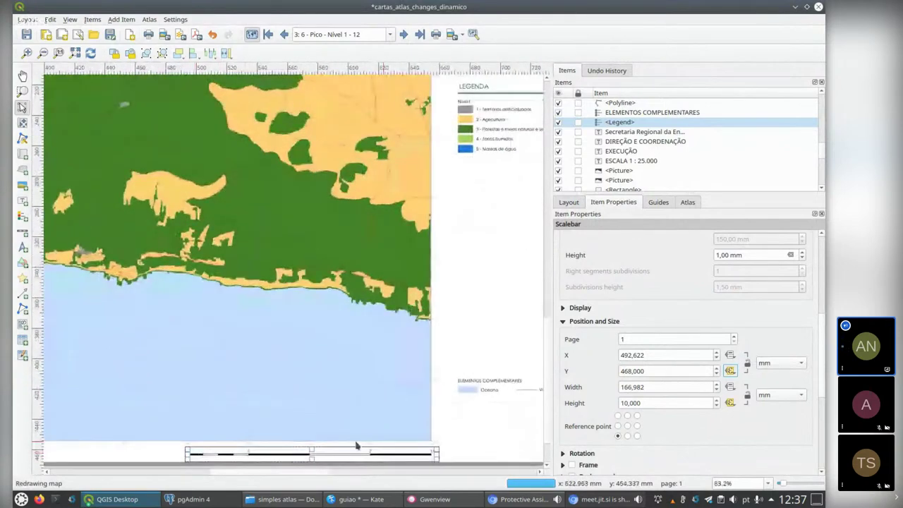
scroll(203, 395, up, 1)
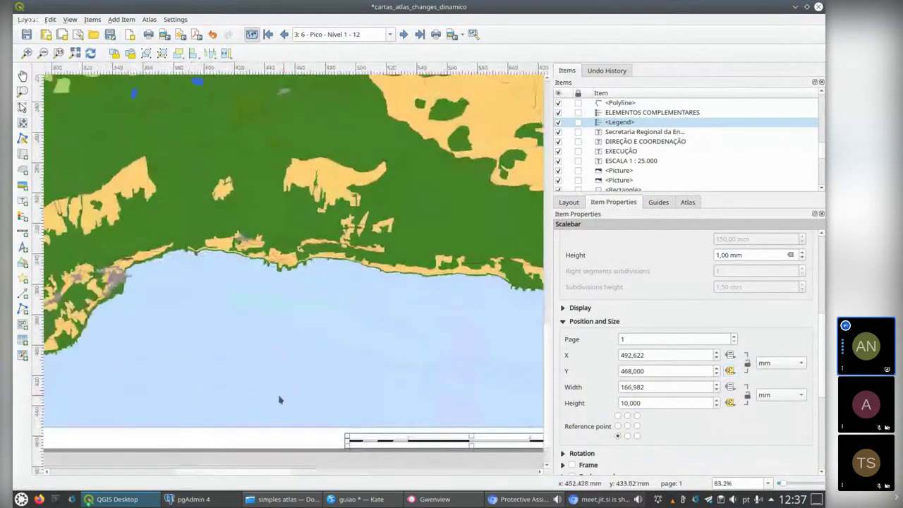
click(730, 403)
click(702, 449)
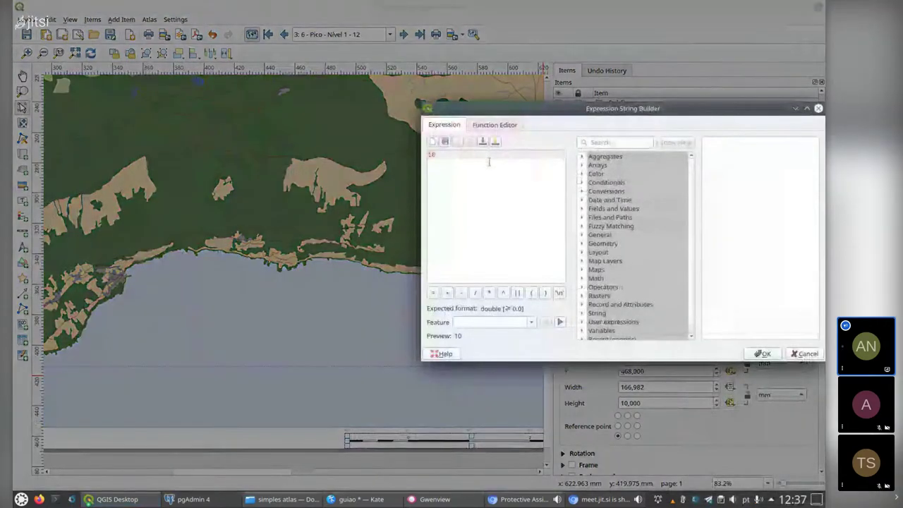
click(804, 353)
click(731, 370)
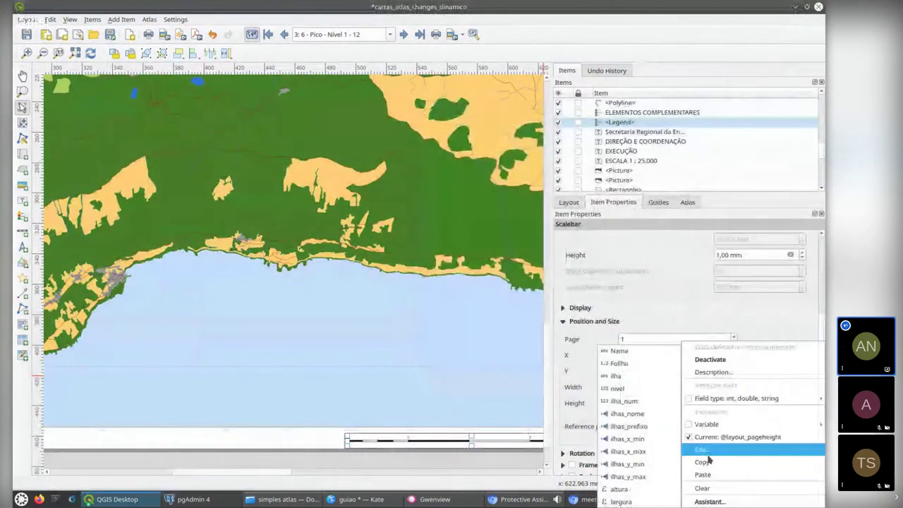
click(708, 456)
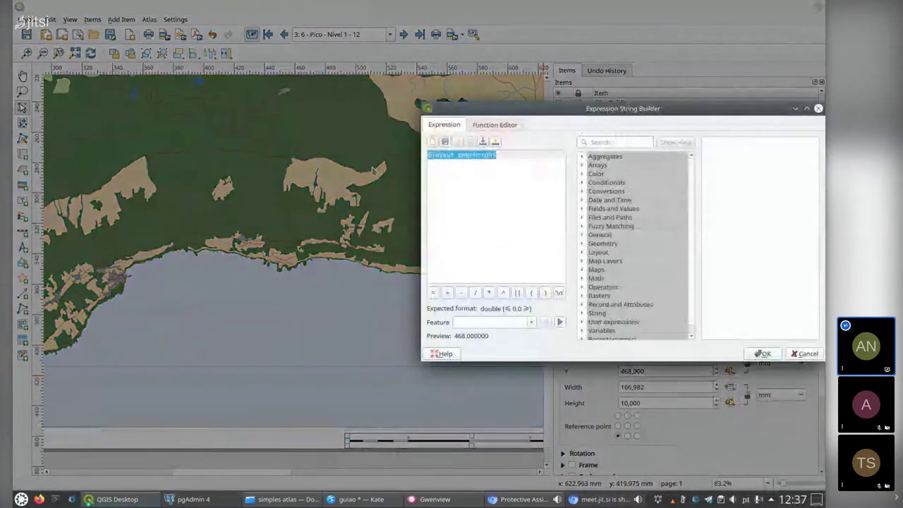
click(763, 353)
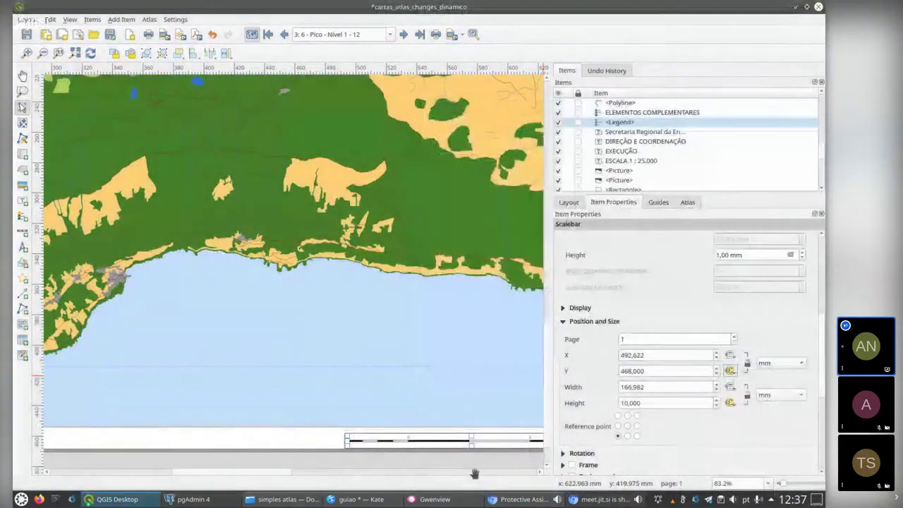
drag(282, 473, 115, 476)
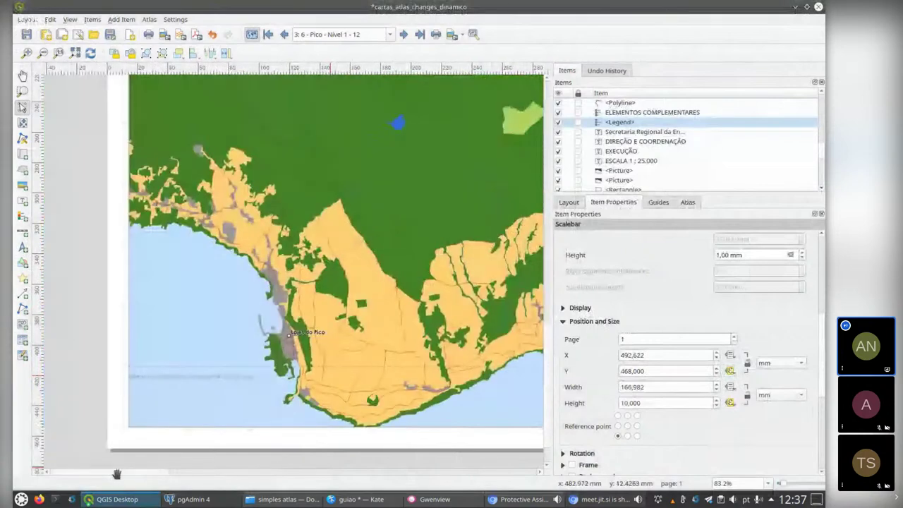
click(175, 374)
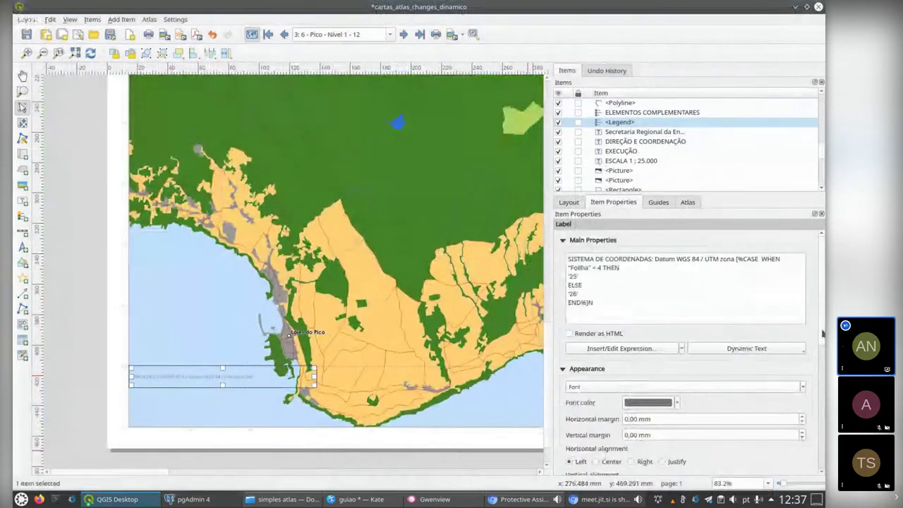
scroll(820, 338, down, 5)
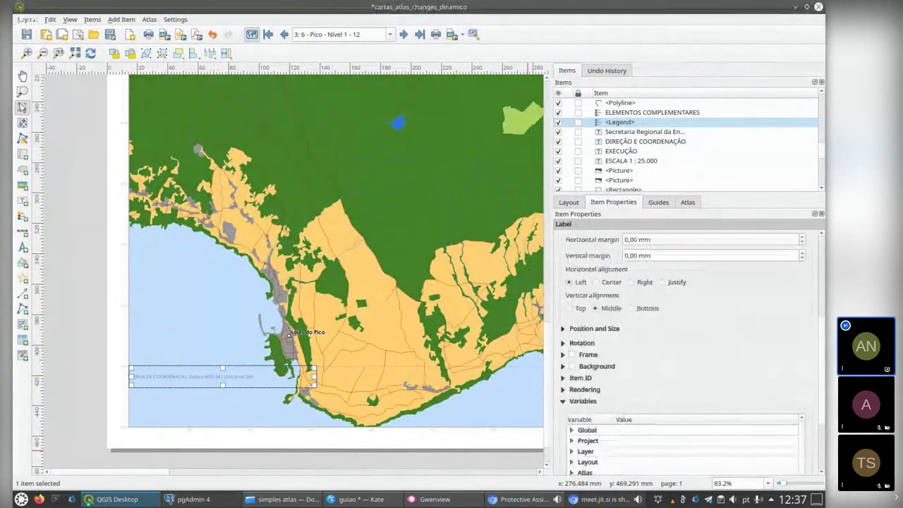
click(563, 307)
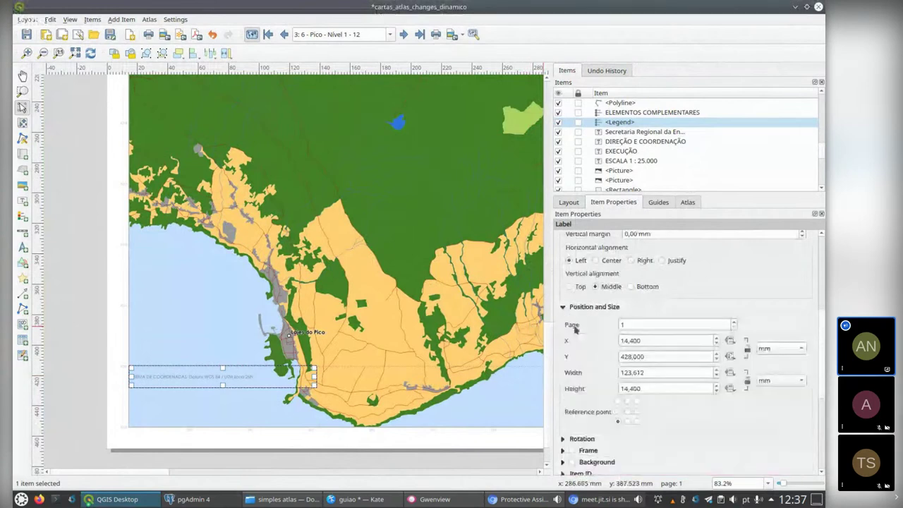
click(730, 341)
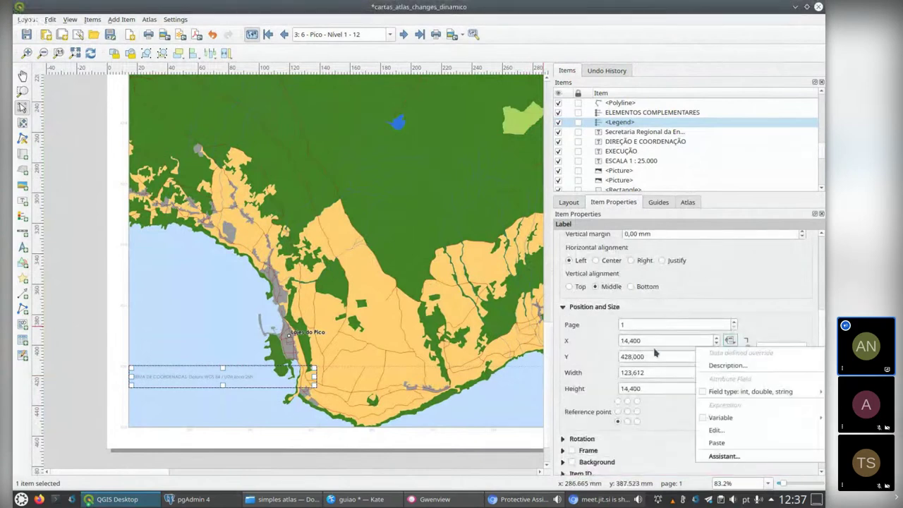
click(684, 371)
click(731, 357)
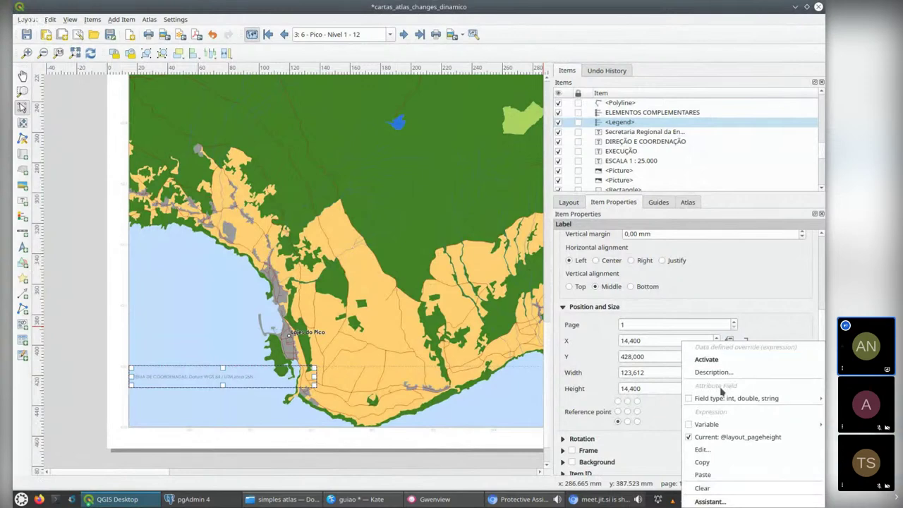
click(707, 359)
click(91, 363)
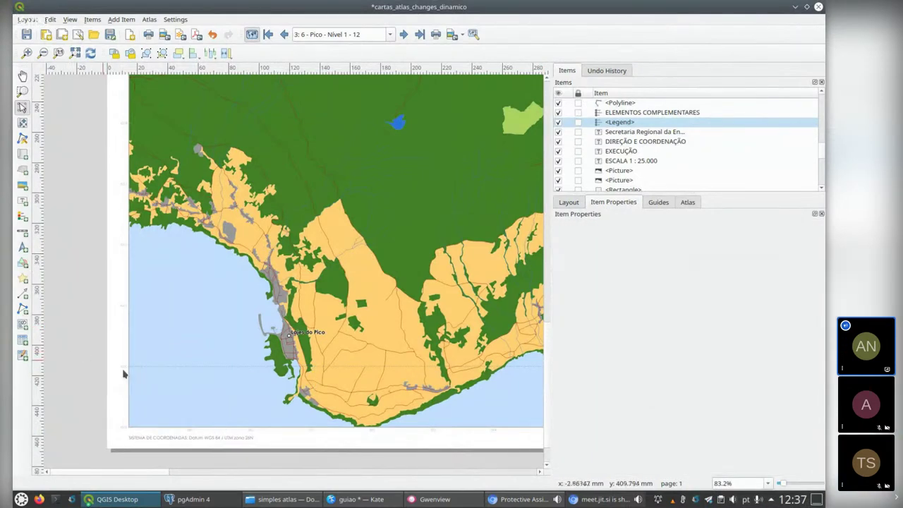
Preview atlas sheet Pico 13 and return to sheet 12 to compare page height and lower item positions
scroll(280, 433, down, 2)
scroll(277, 433, down, 5)
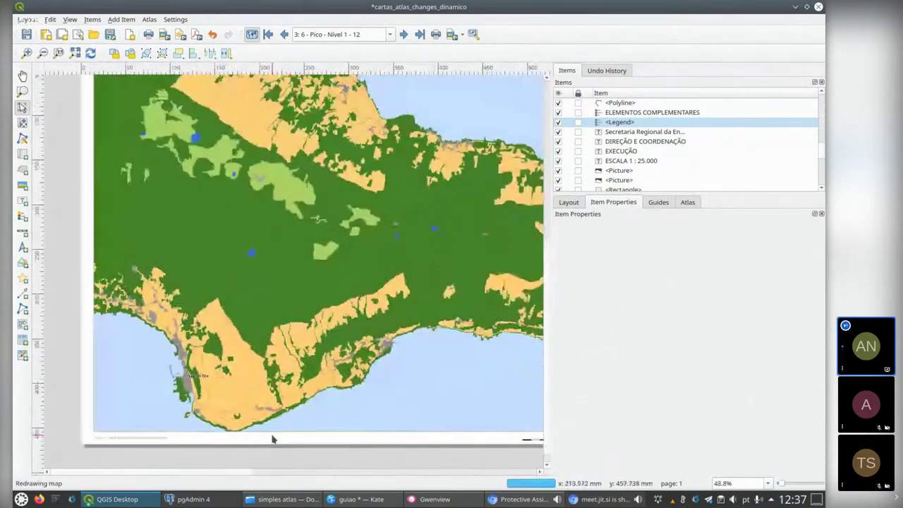
click(405, 34)
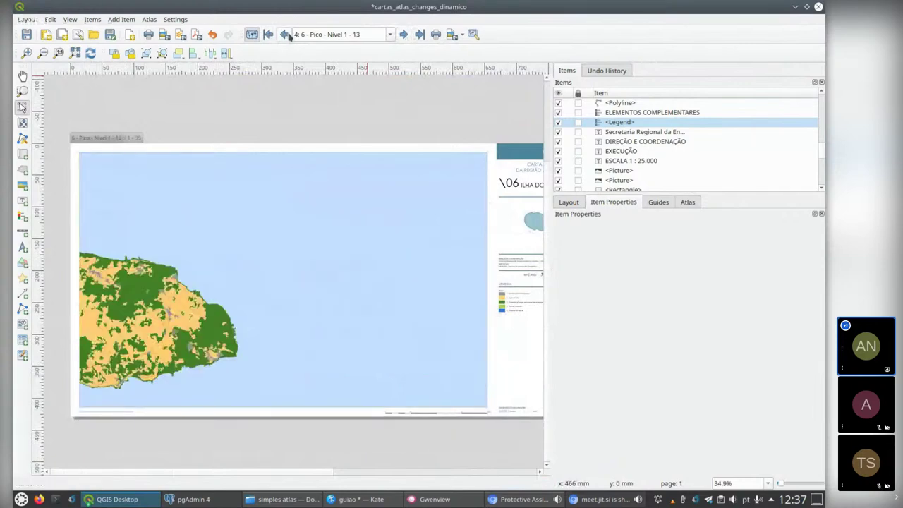
key(ctrl+comma)
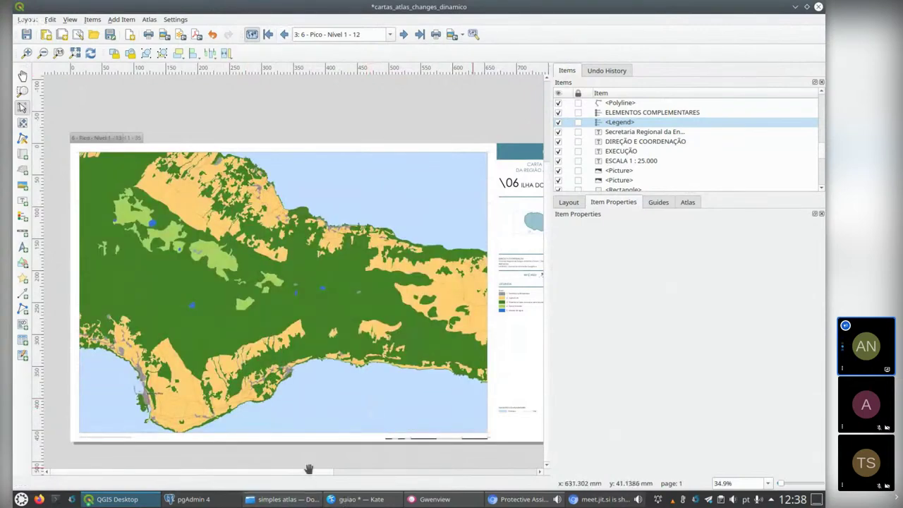
Examine the ELEMENTOS COMPLEMENTARES legend, scale bar, coordinate label and map grid near sheet 12's lower edge, plus the layout's item list
drag(309, 472, 371, 472)
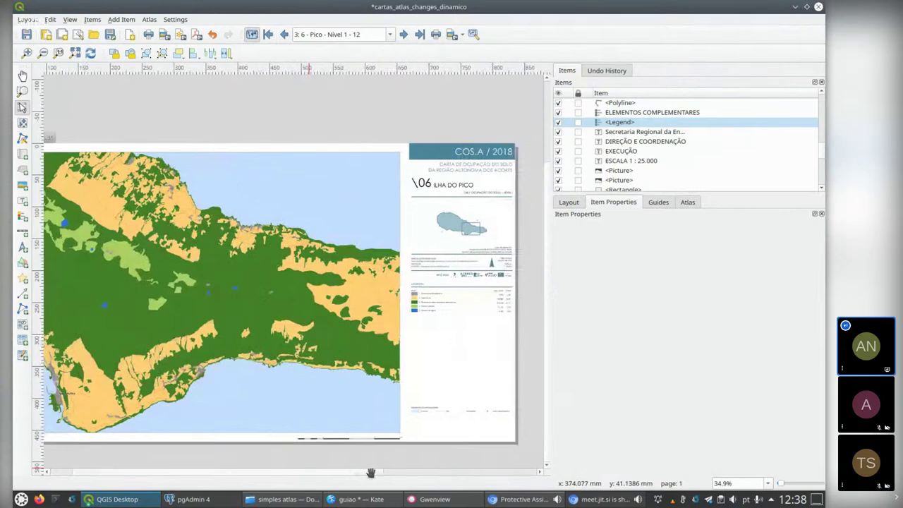
scroll(362, 424, up, 3)
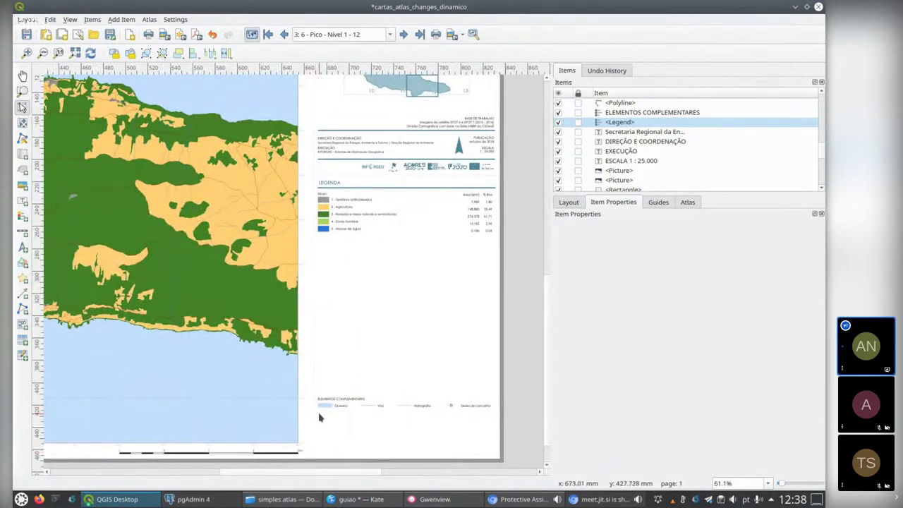
scroll(319, 417, down, 2)
scroll(319, 418, down, 2)
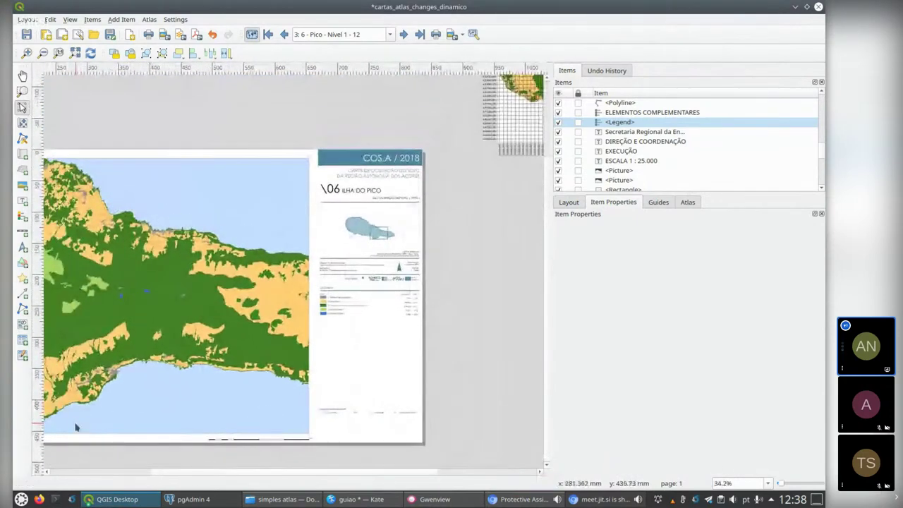
scroll(120, 419, up, 2)
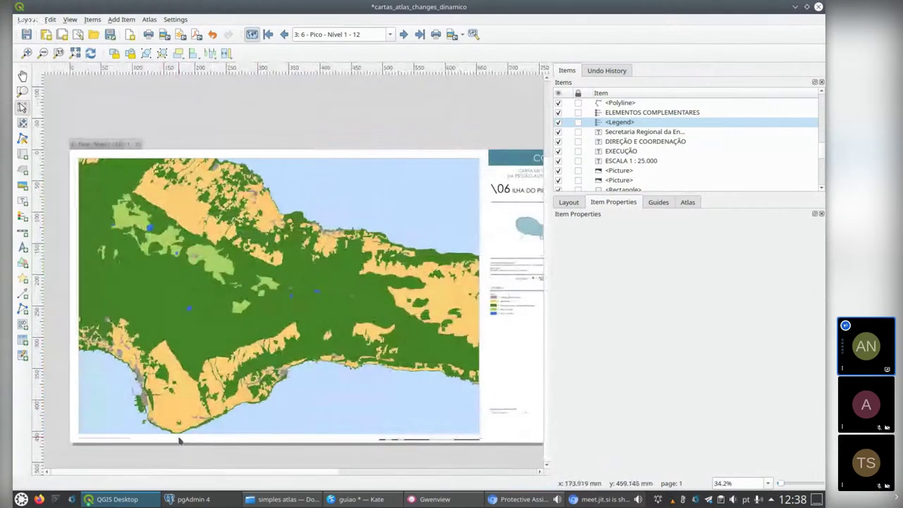
scroll(177, 438, up, 3)
scroll(173, 436, up, 3)
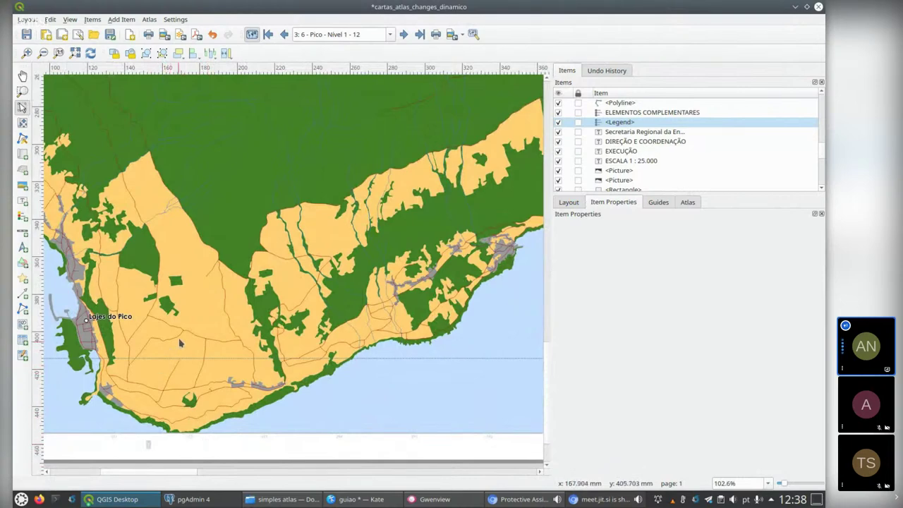
scroll(203, 416, down, 4)
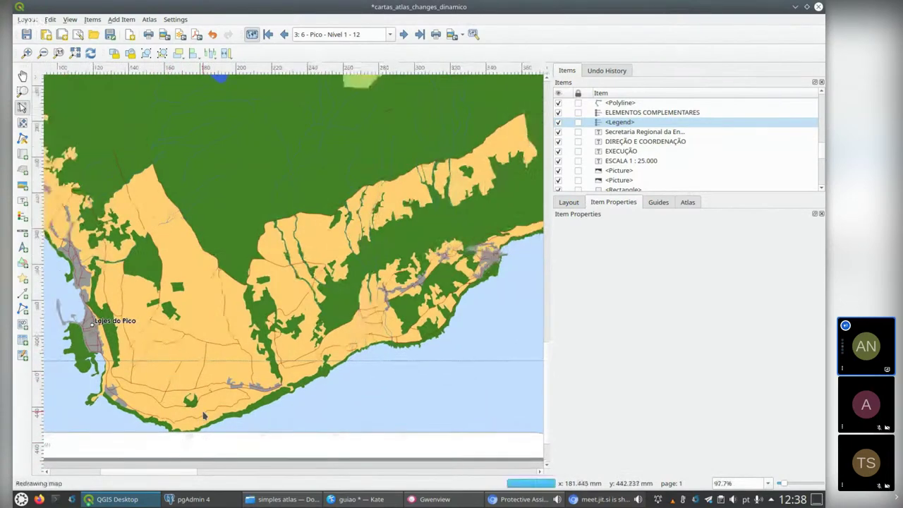
scroll(205, 415, down, 3)
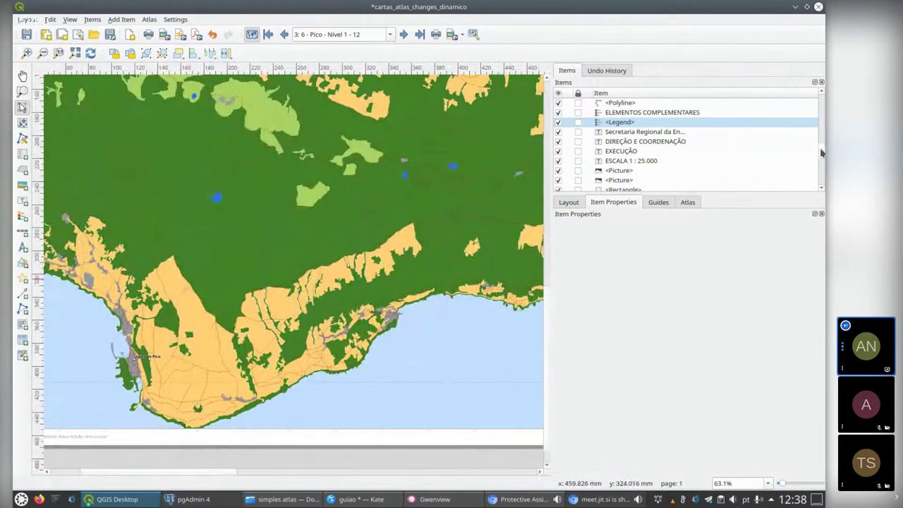
scroll(821, 153, up, 10)
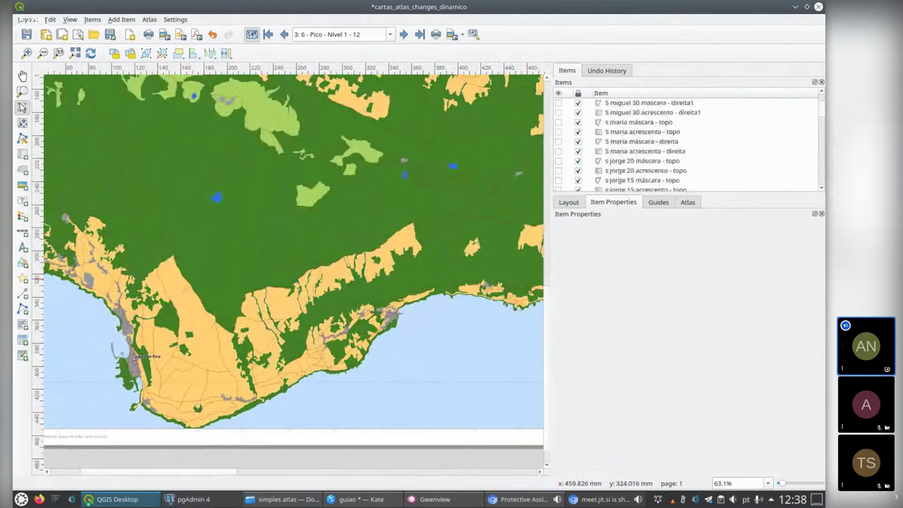
Switch to the simples atlas folder in Dolphin and view the exported map 8_2-30-3.png full screen in Gwenview
scroll(649, 144, up, 1)
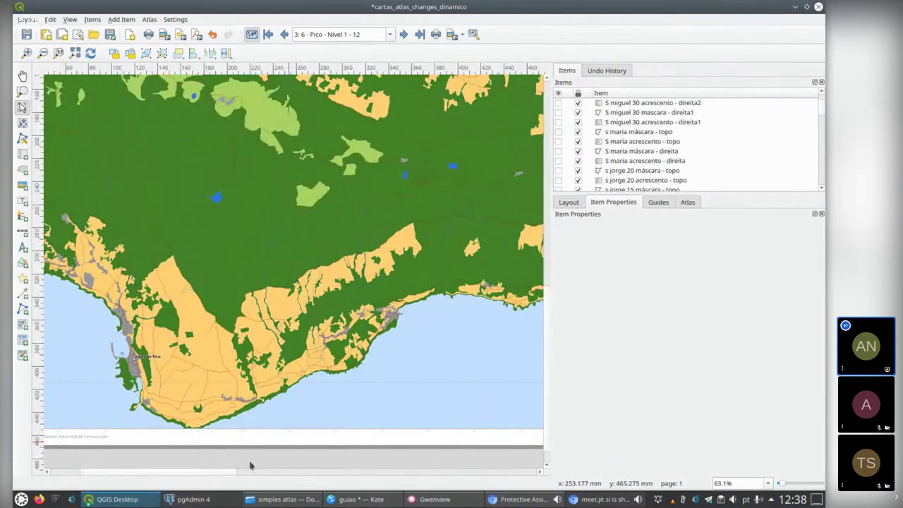
click(275, 500)
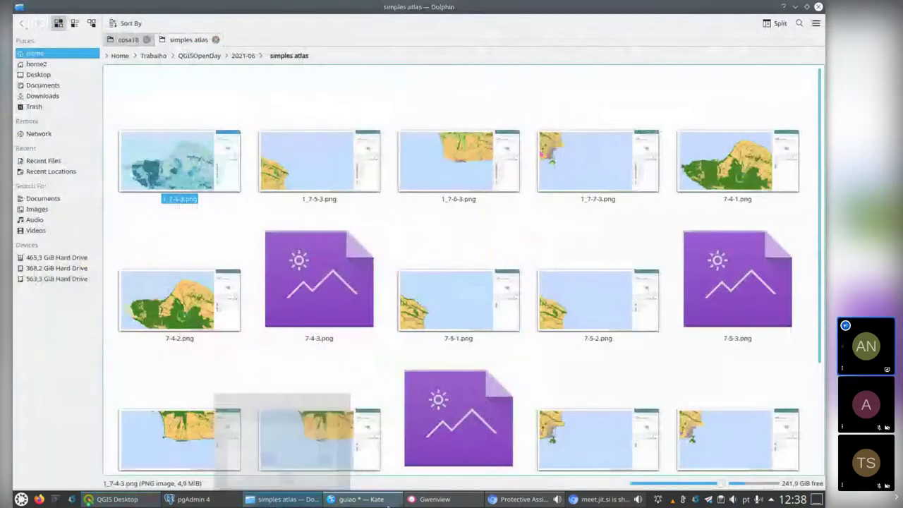
mouse_move(432, 503)
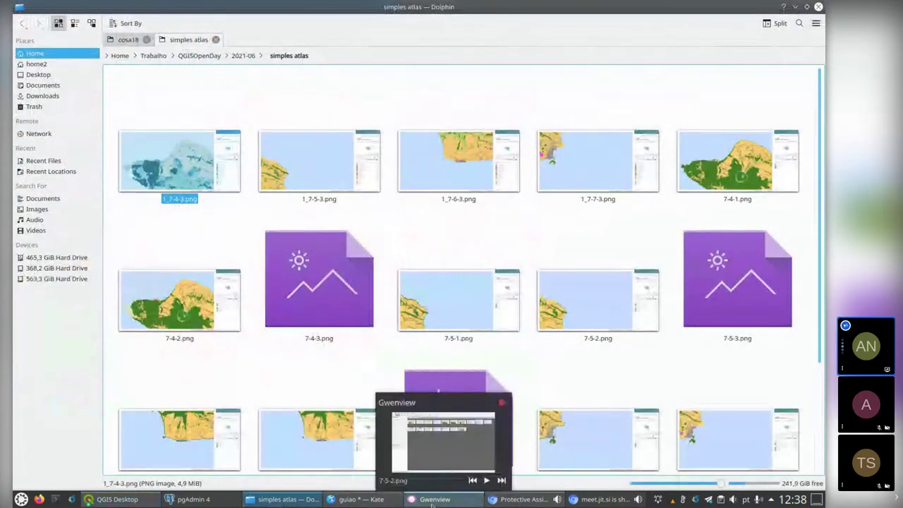
scroll(487, 379, down, 2)
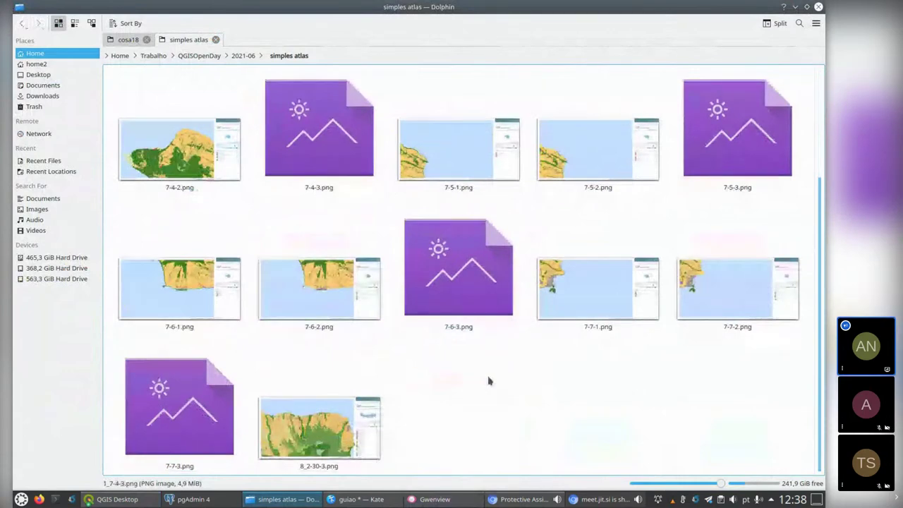
click(319, 427)
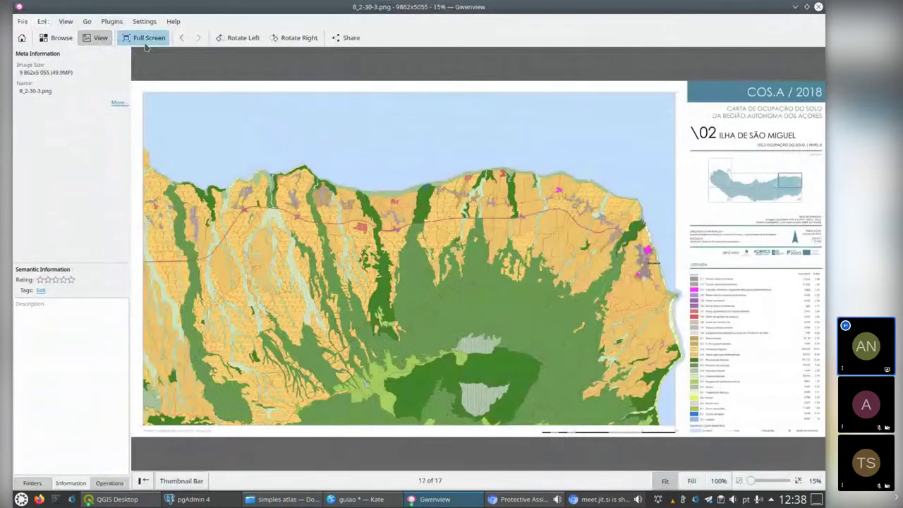
click(144, 37)
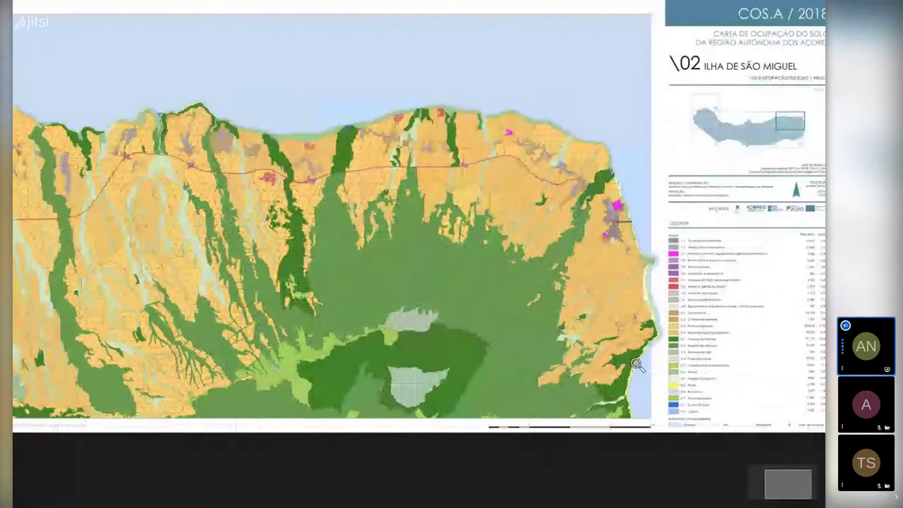
Examine the exported São Miguel map's eastern coast near Nordeste, where land extends past the map frame
scroll(637, 364, up, 5)
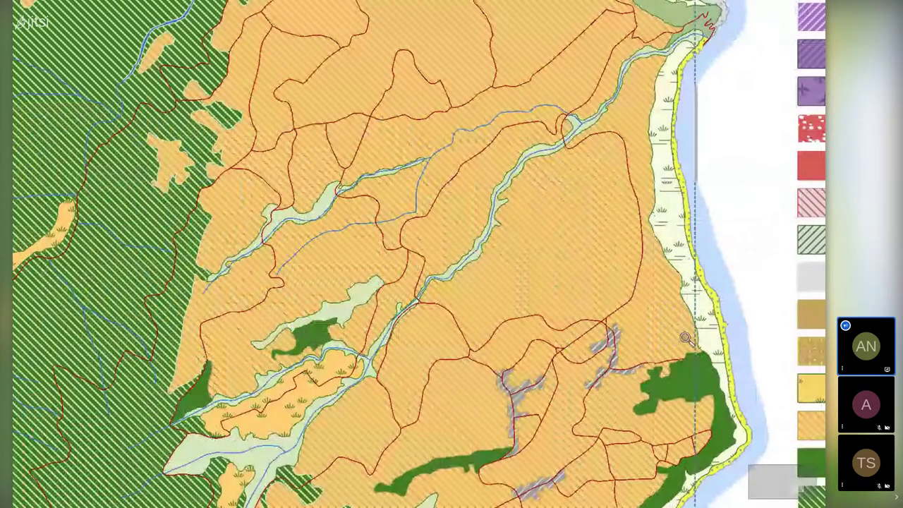
scroll(685, 338, down, 5)
scroll(643, 355, up, 3)
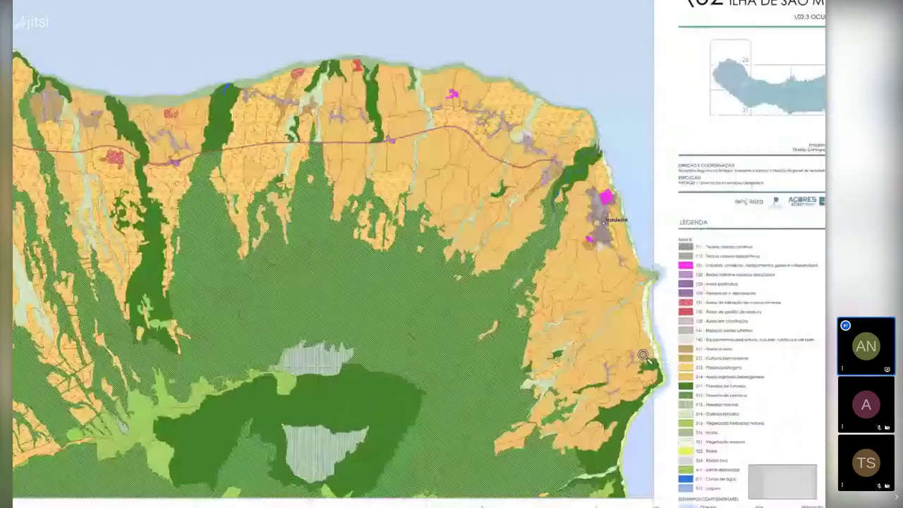
scroll(642, 355, up, 3)
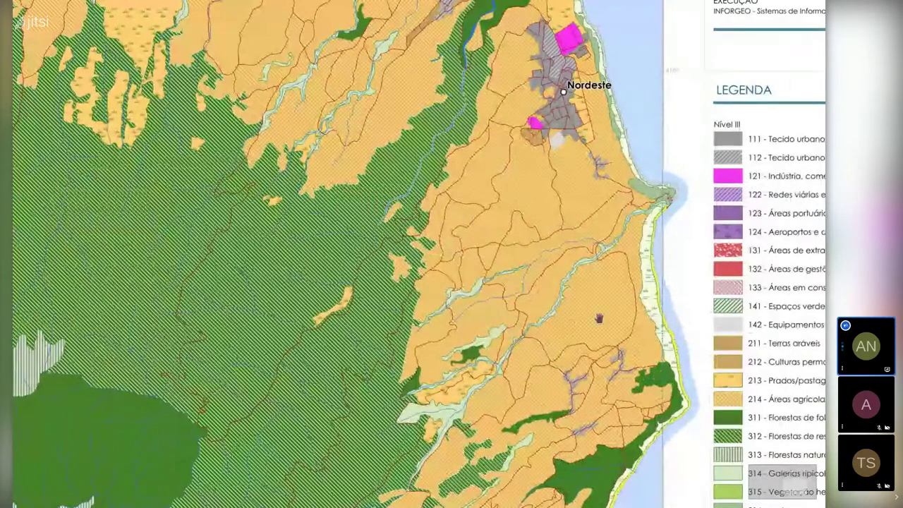
scroll(300, 323, down, 3)
Leave the full-screen image view and switch back to the cartas_atlas_changes_dinamico layout in QGIS
key(Escape)
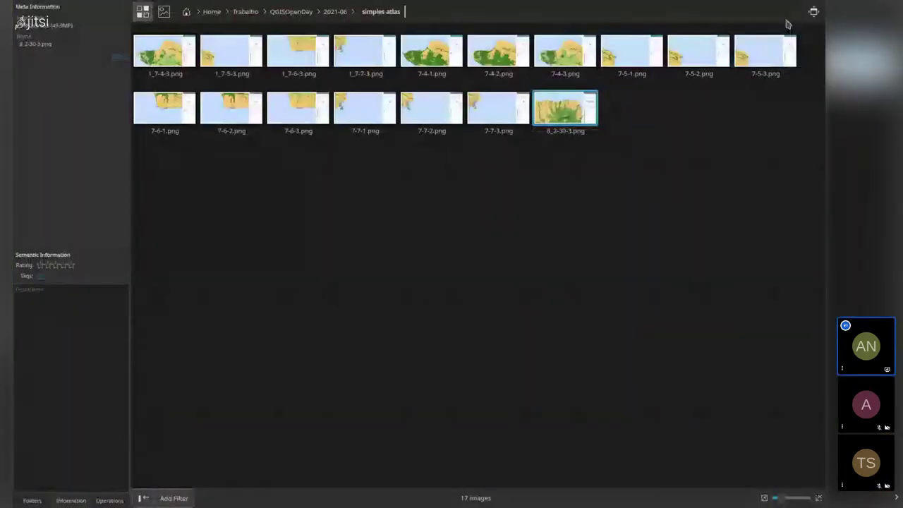
click(813, 13)
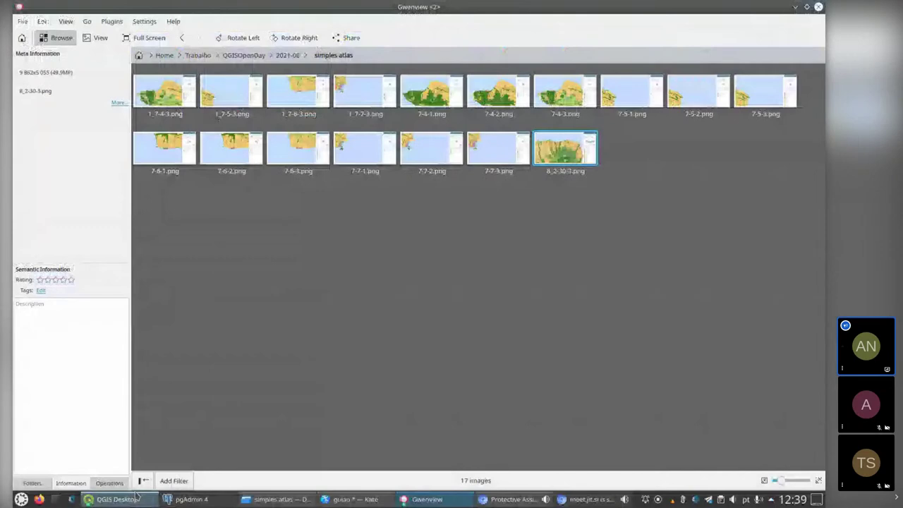
mouse_move(122, 501)
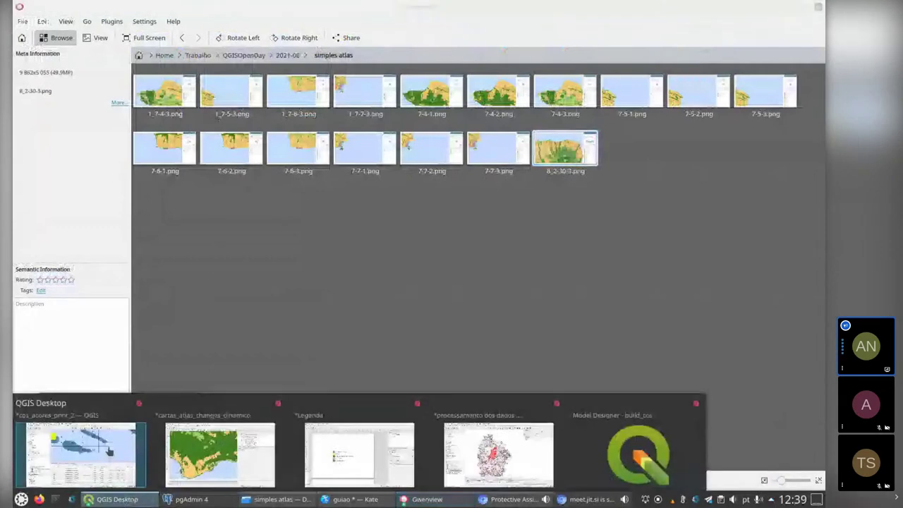
click(199, 459)
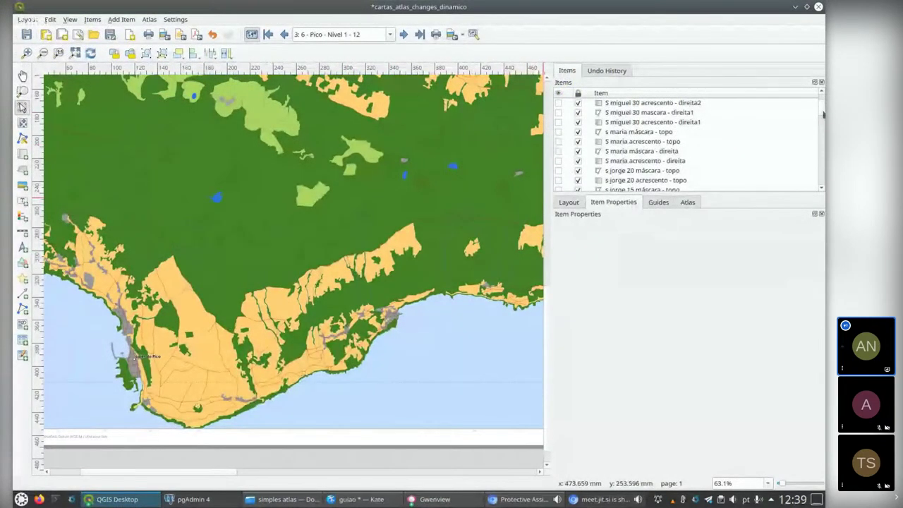
Make the pico acrescento - baixo map item visible at the lower map edge of the Pico sheet
drag(820, 113, 821, 127)
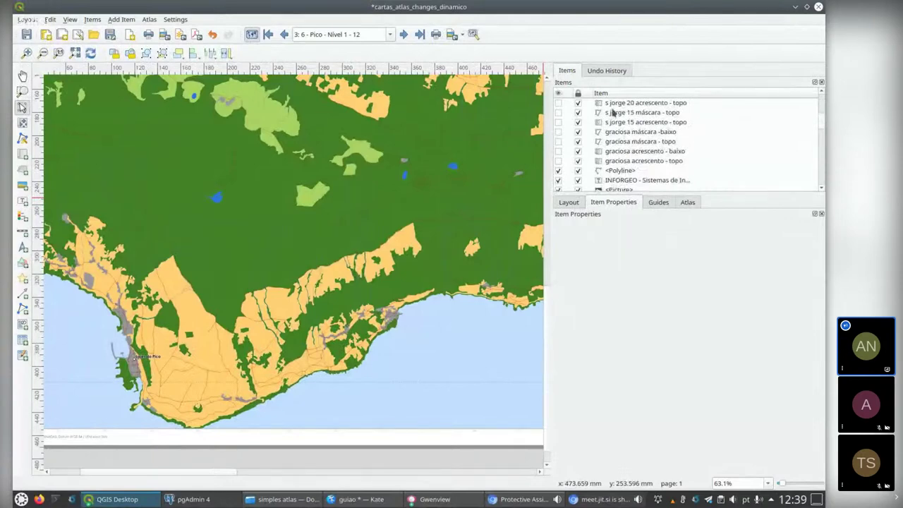
drag(821, 131, 821, 112)
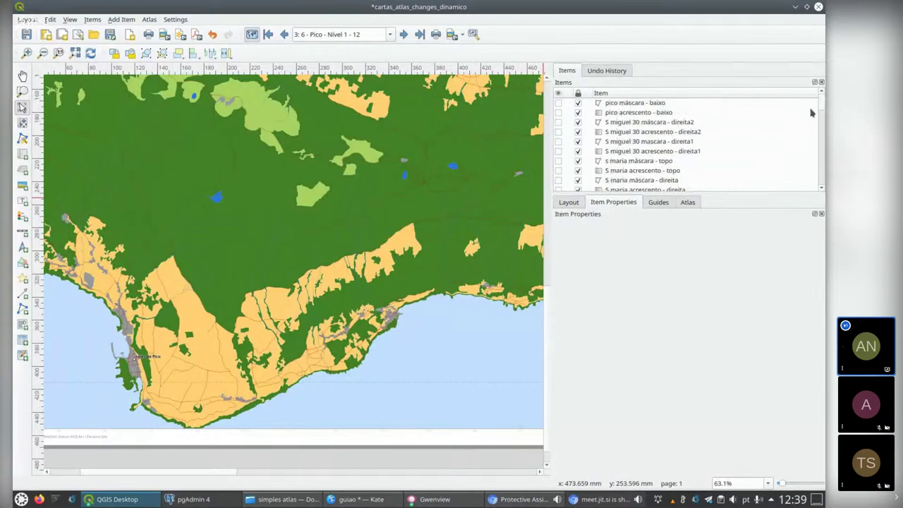
click(558, 112)
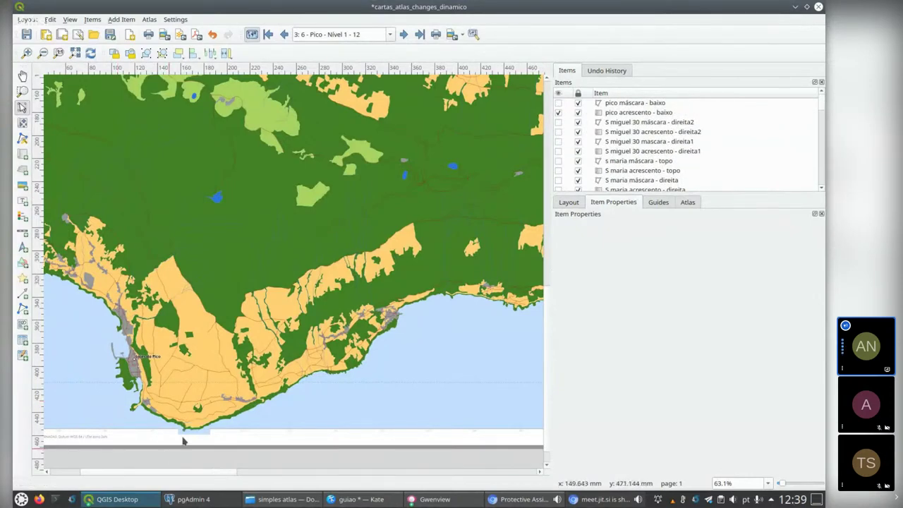
scroll(184, 441, up, 3)
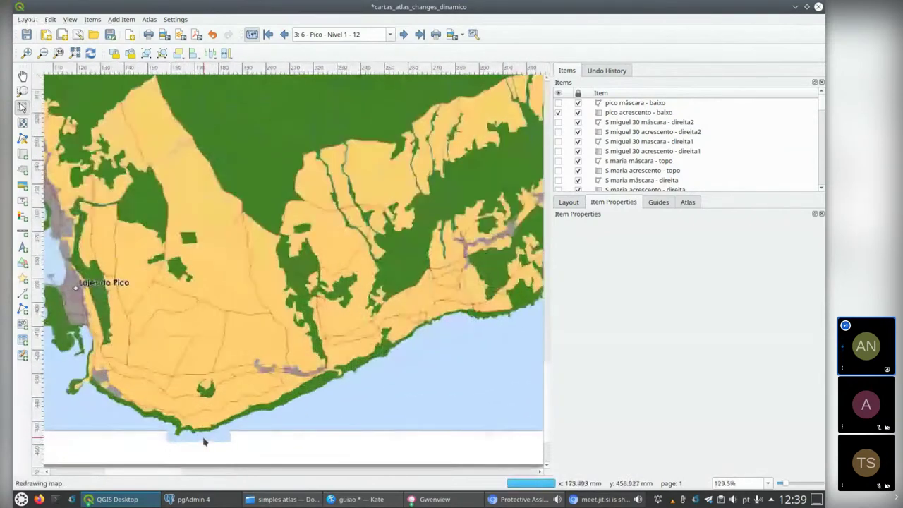
scroll(203, 441, up, 2)
Unlock the pico acrescento - baixo item and select it on the page
click(209, 436)
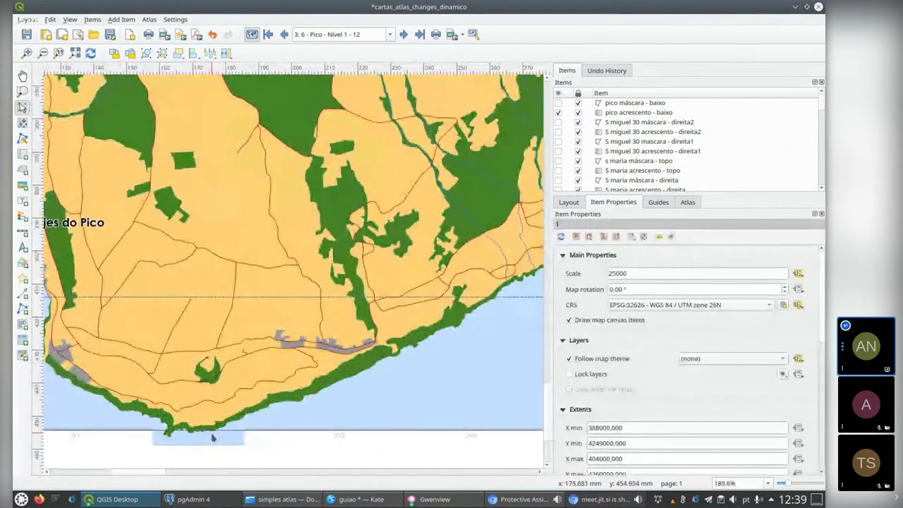
click(212, 436)
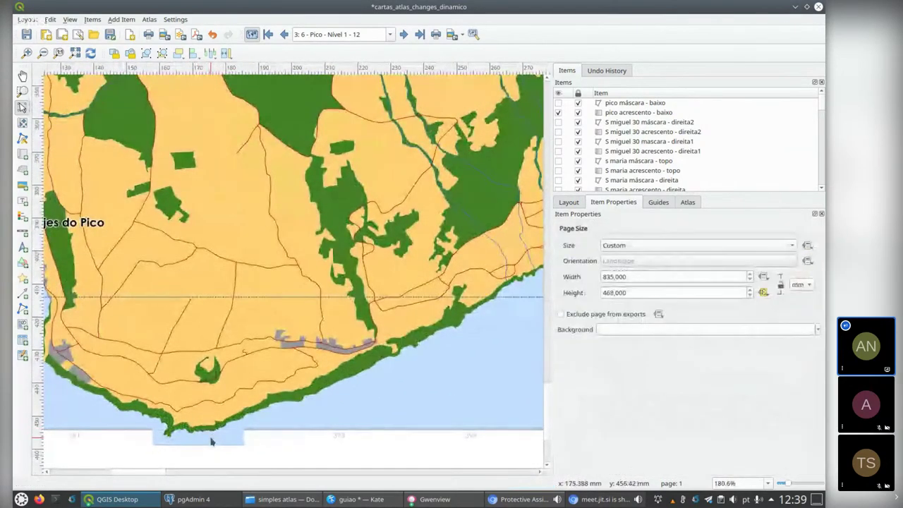
click(578, 113)
click(210, 437)
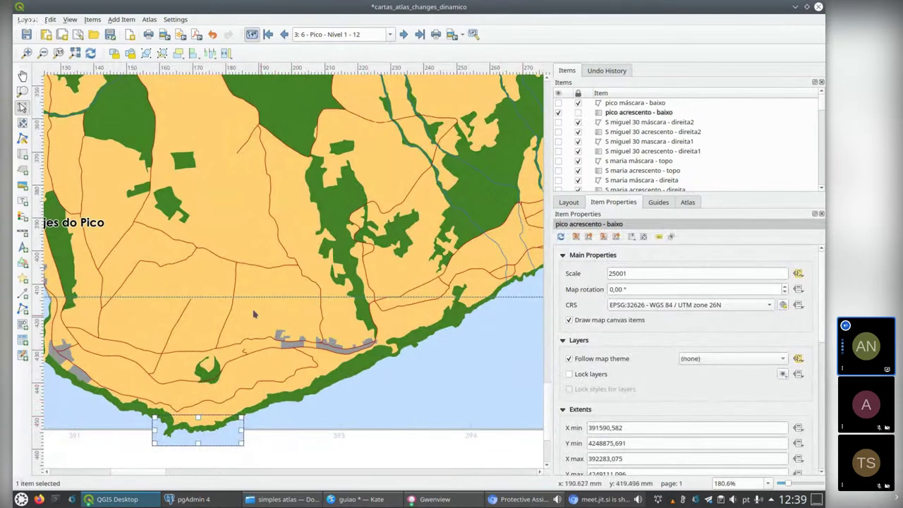
Make the pico máscara - baixo polygon visible over the added map and check the masked coast without a selection
scroll(187, 253, down, 1)
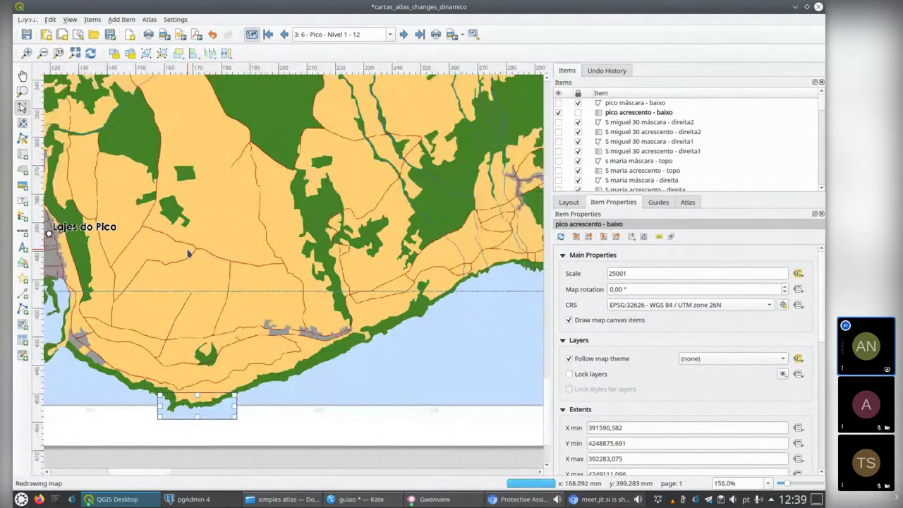
scroll(188, 253, down, 1)
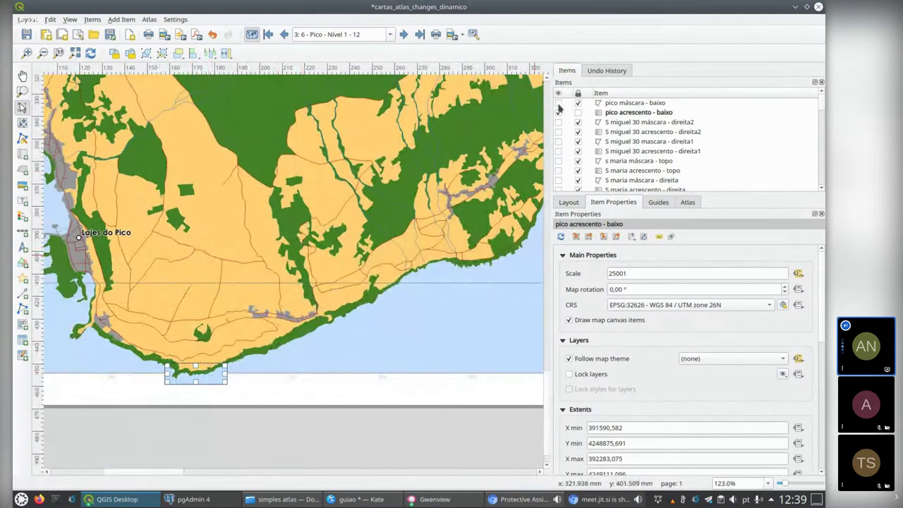
click(558, 103)
scroll(218, 393, up, 1)
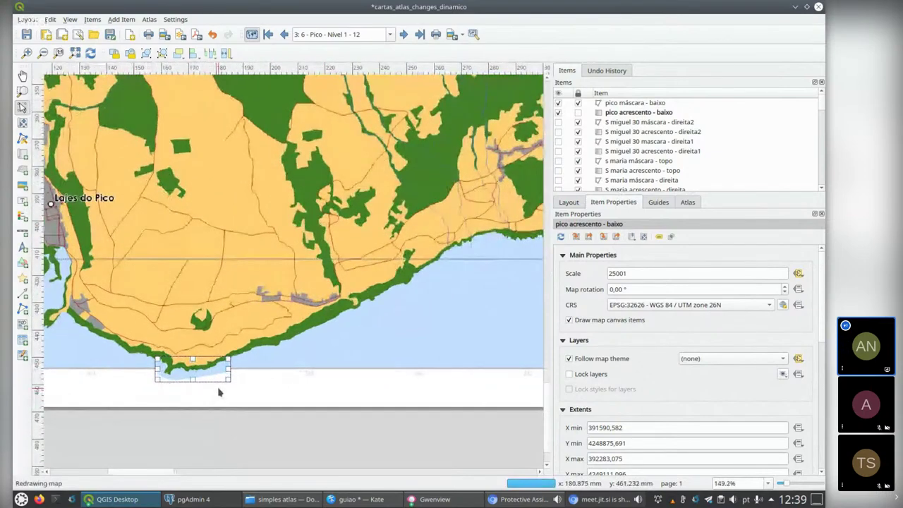
scroll(218, 393, up, 3)
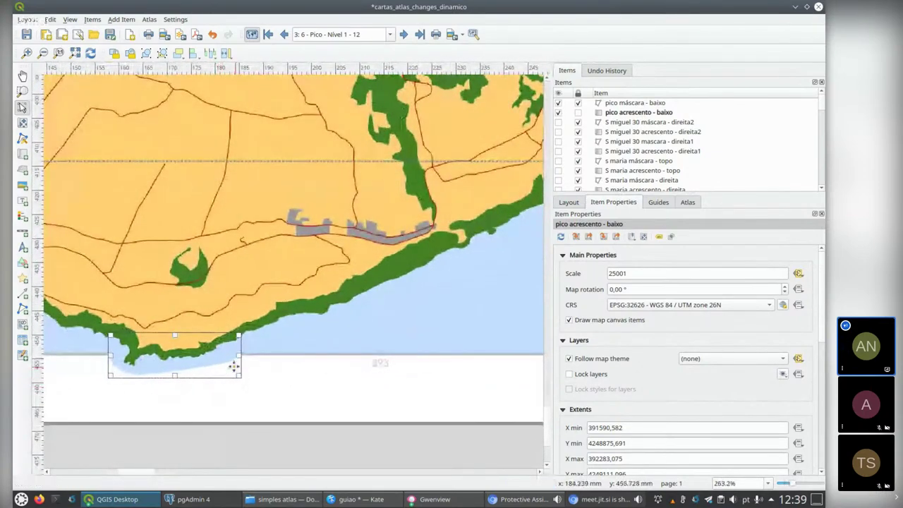
click(237, 382)
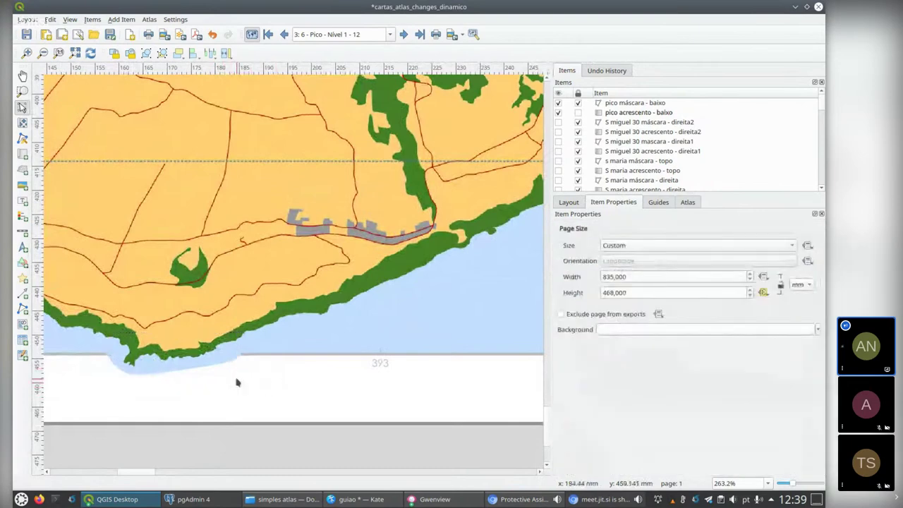
Unlock the pico máscara - baixo polygon and select it below the map frame
click(229, 369)
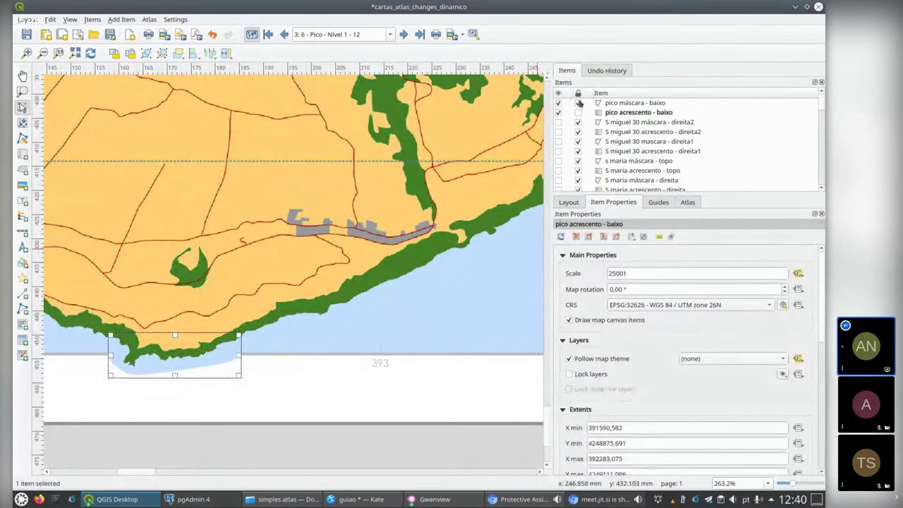
click(238, 383)
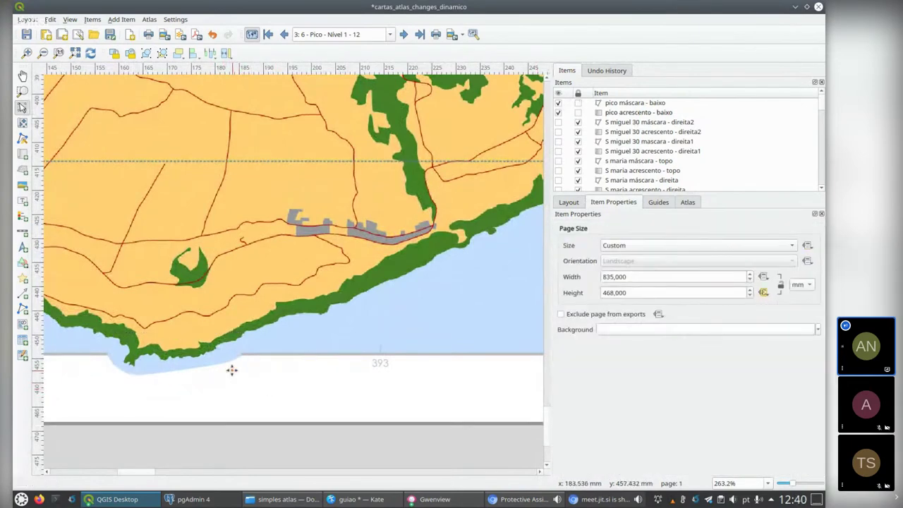
click(232, 369)
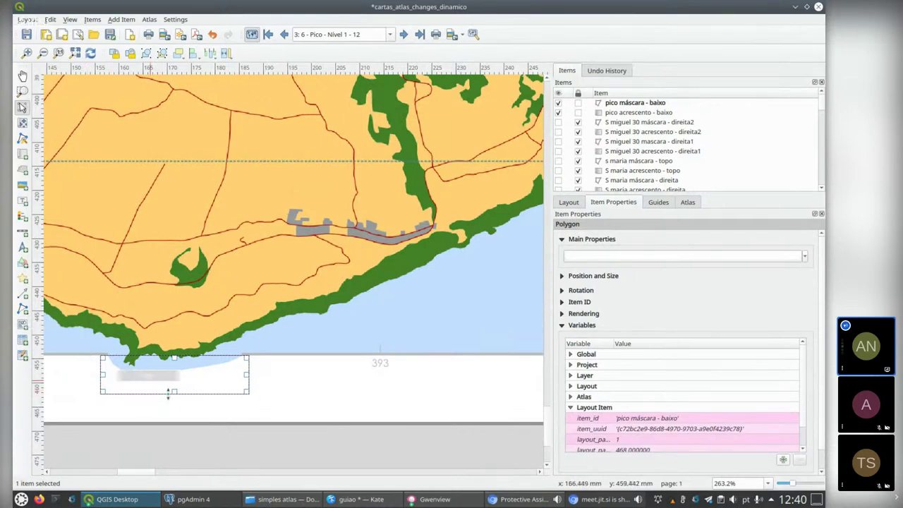
scroll(267, 377, down, 3)
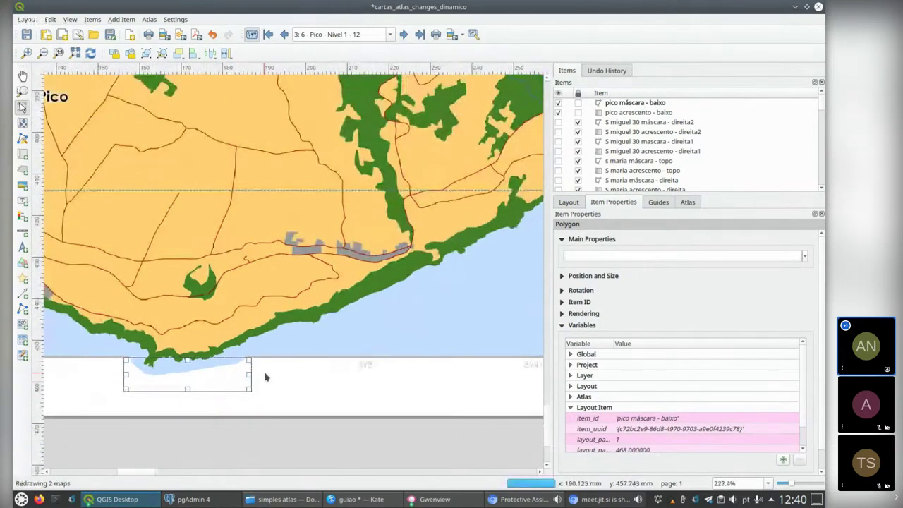
scroll(267, 390, down, 1)
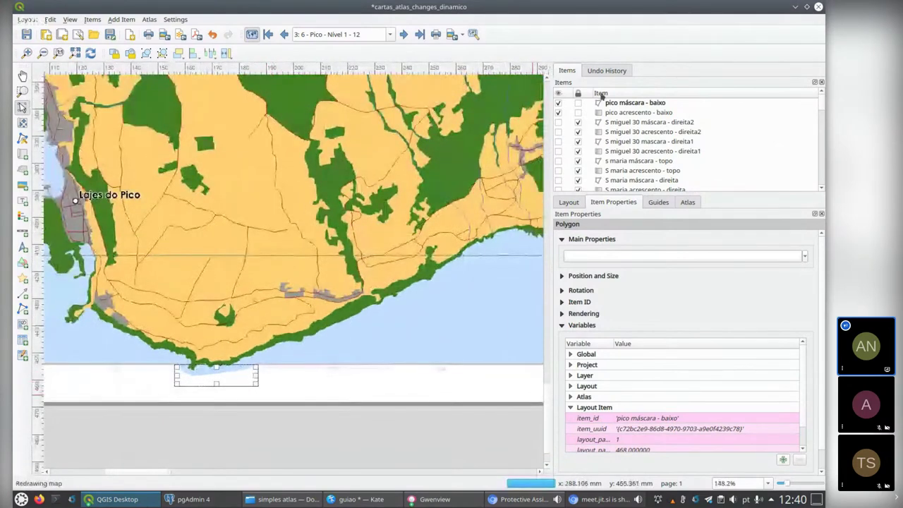
Make the remaining S miguel, S maria, s jorge and graciosa máscara and acrescento items visible and view the Pico page
click(558, 151)
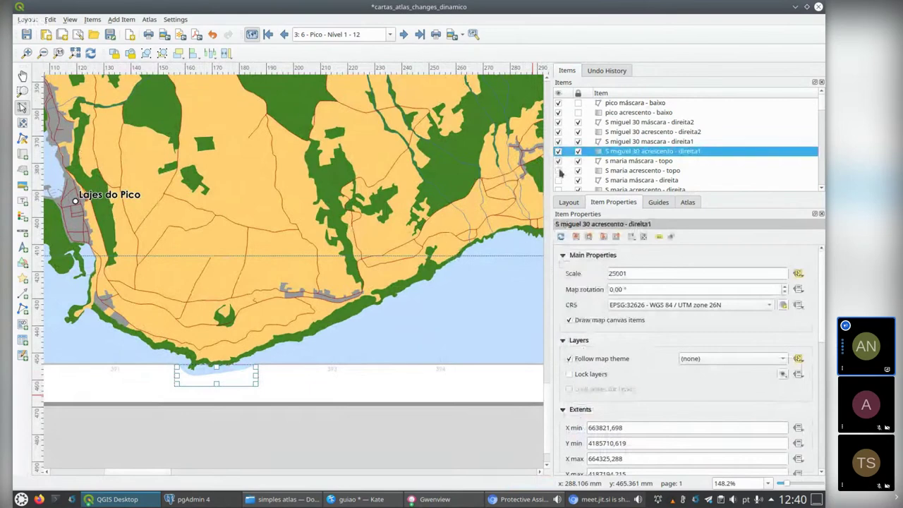
click(558, 180)
click(559, 188)
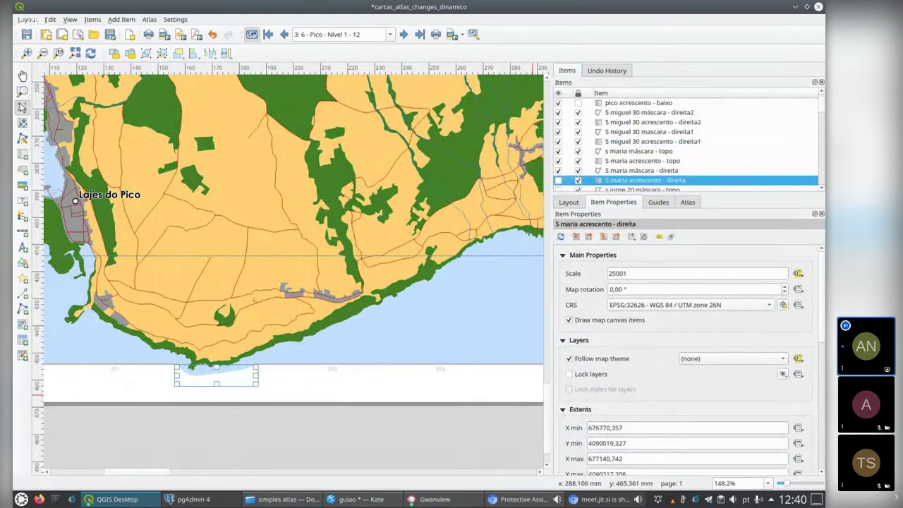
scroll(599, 112, down, 2)
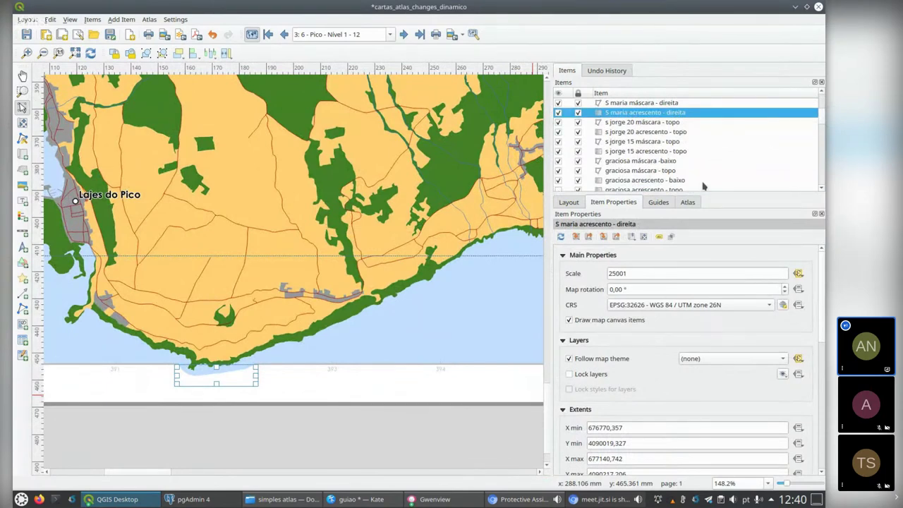
scroll(820, 122, down, 2)
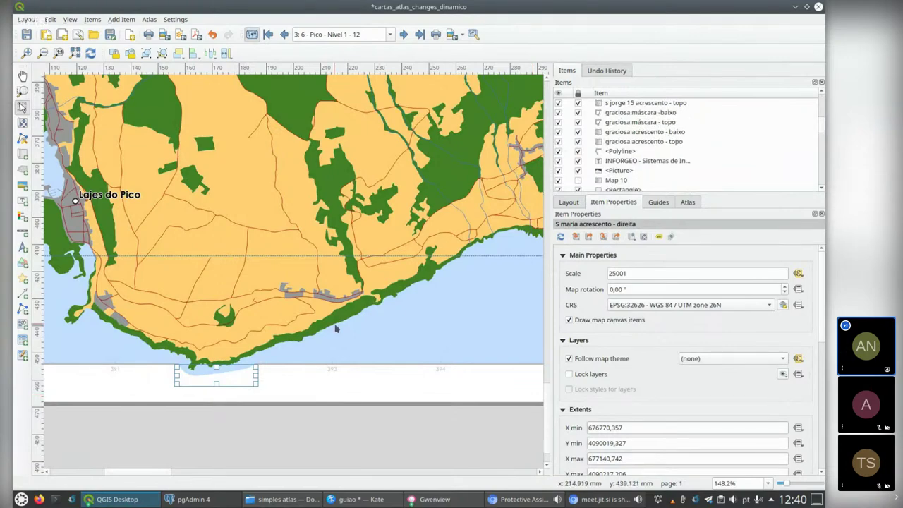
scroll(339, 326, down, 1)
scroll(339, 326, down, 1)
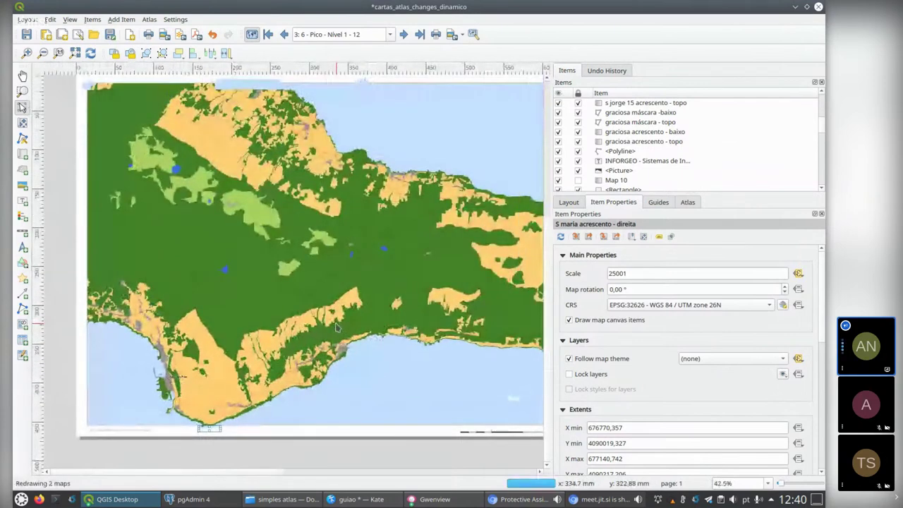
Select the pico máscara - baixo polygon and examine the data-defined expression that controls its exclusion from exports
scroll(339, 326, down, 1)
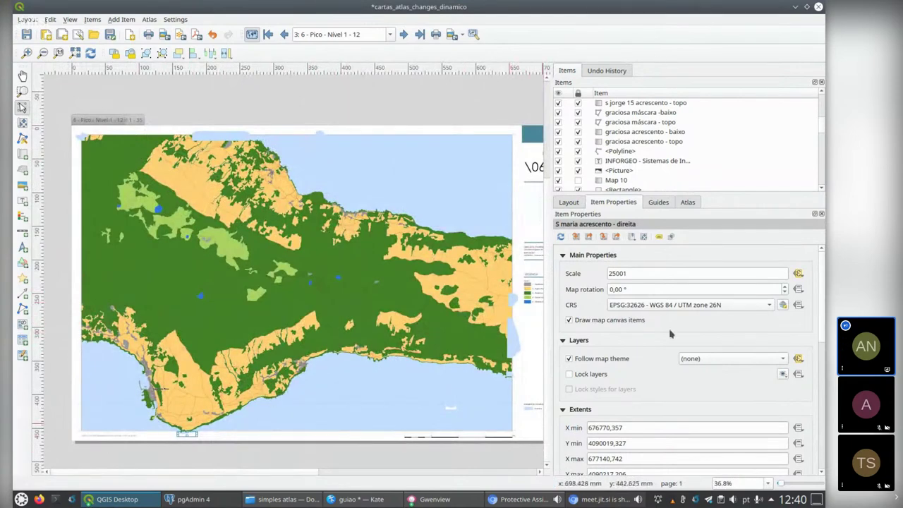
click(515, 345)
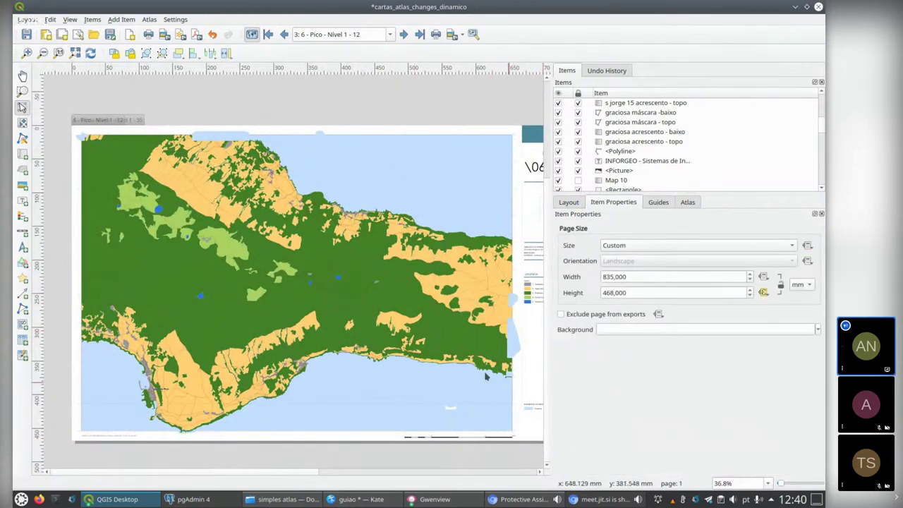
click(185, 433)
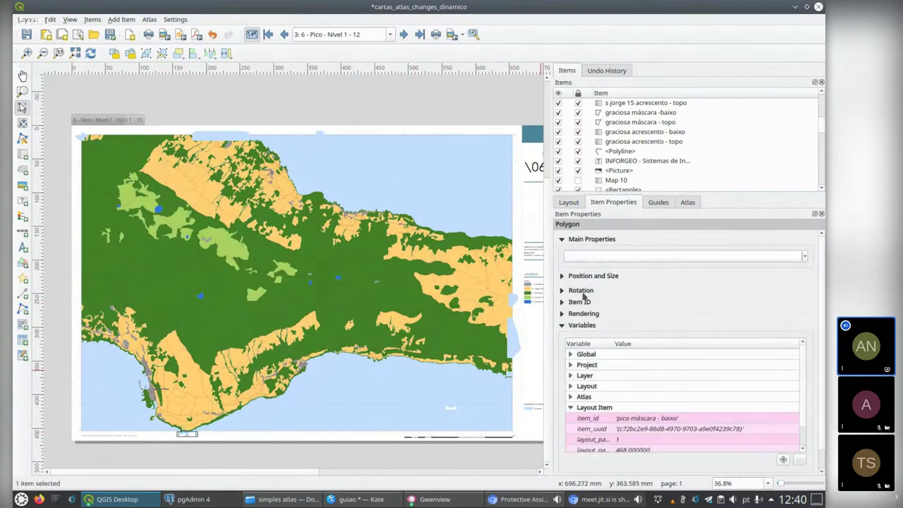
click(561, 314)
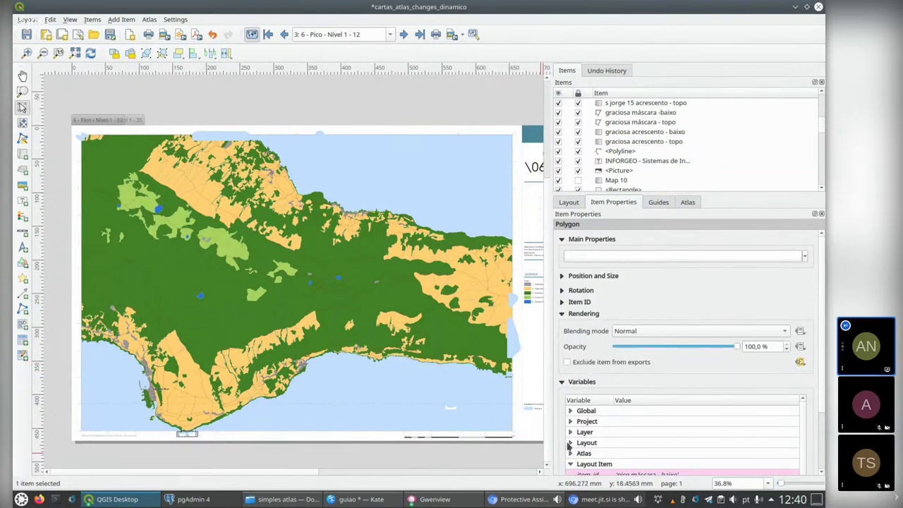
click(799, 363)
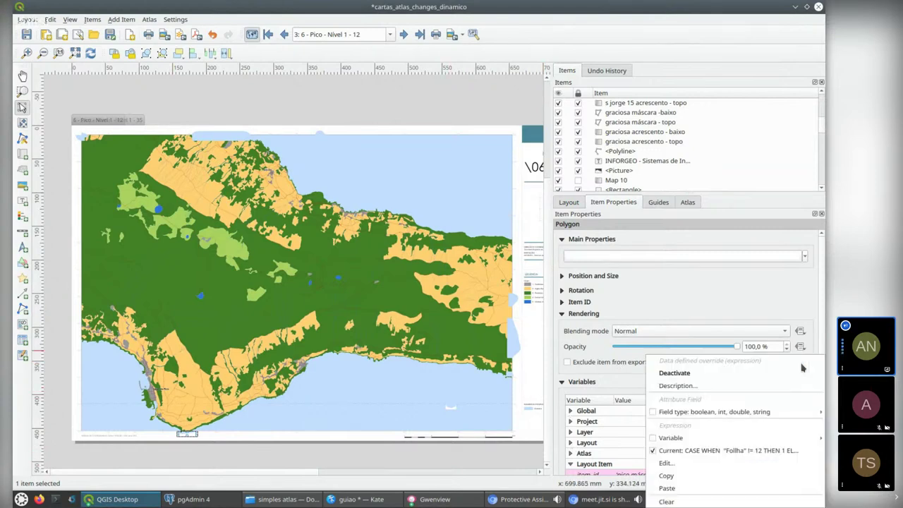
click(666, 462)
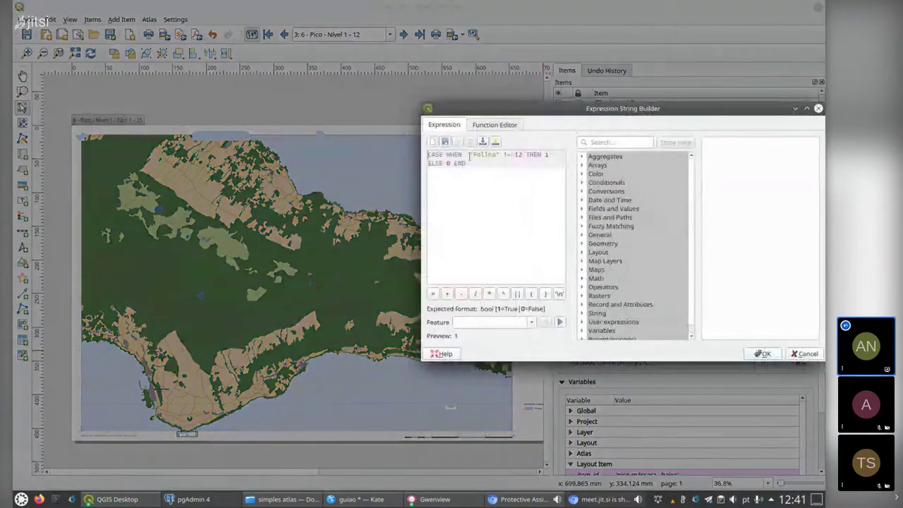
drag(509, 113, 402, 151)
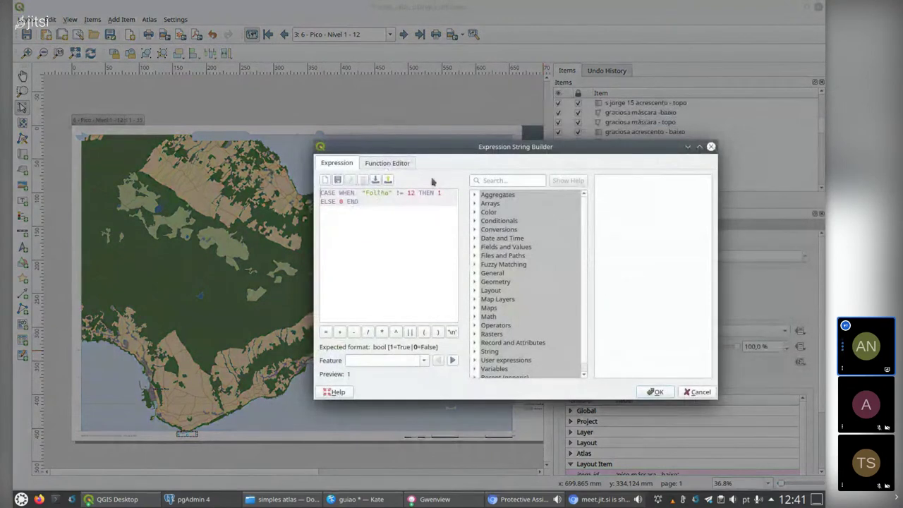
drag(397, 151, 469, 151)
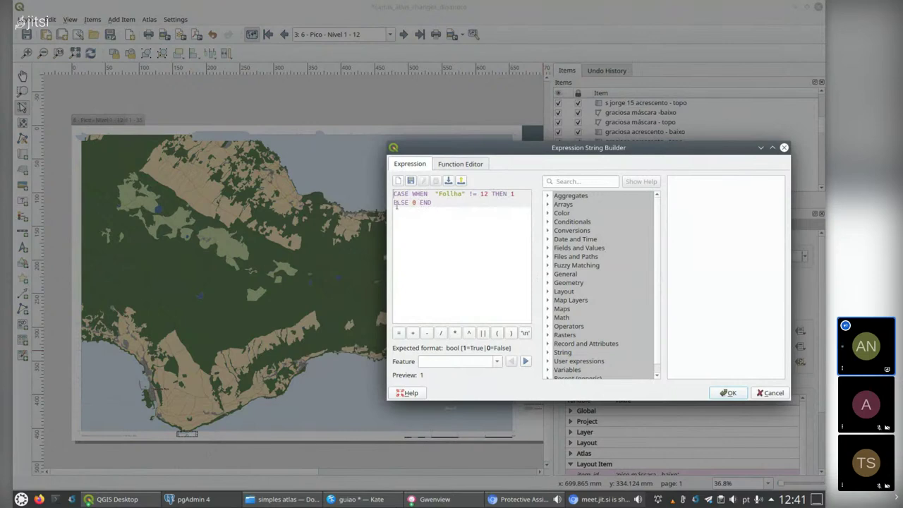
click(772, 393)
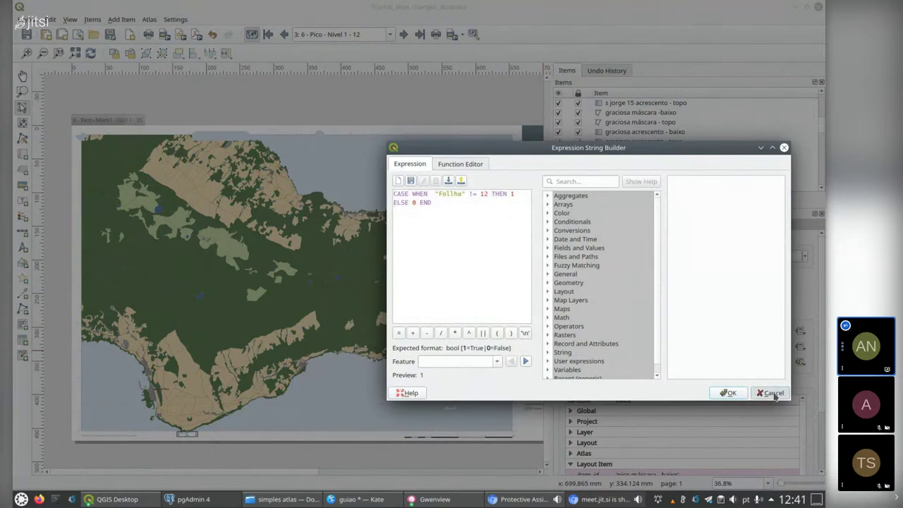
Select the pico acrescento - baixo map and the pico máscara - baixo polygon in turn and view the whole page
scroll(823, 125, up, 5)
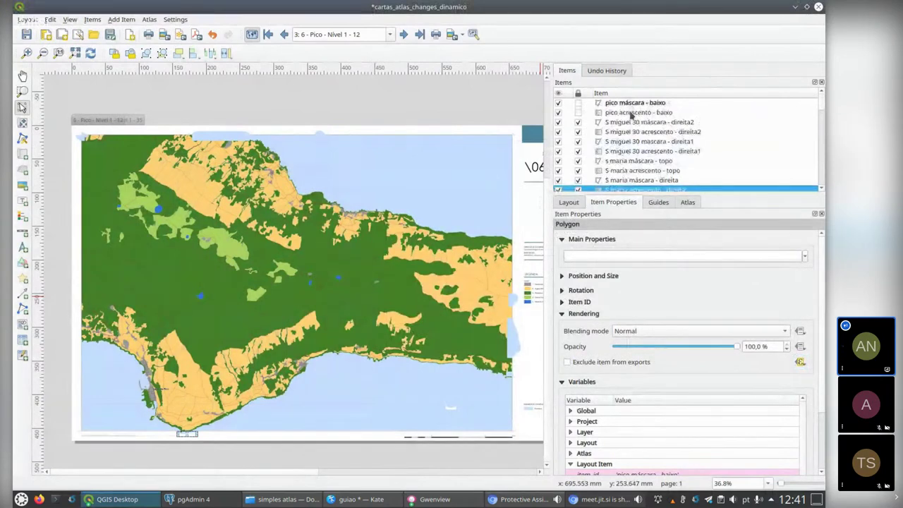
click(631, 112)
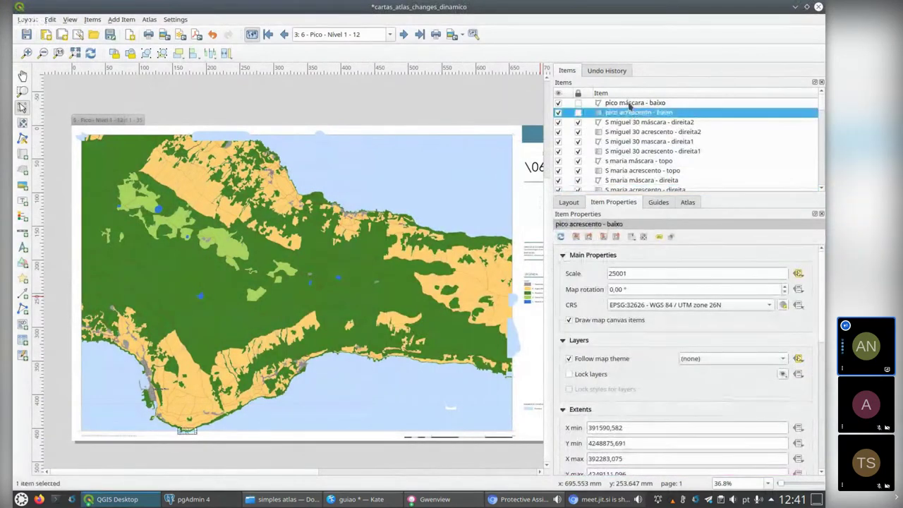
click(630, 104)
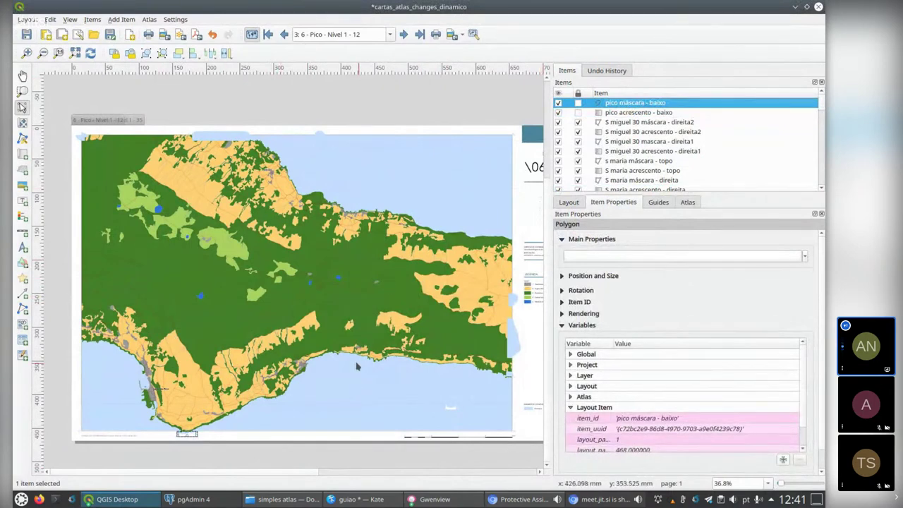
scroll(333, 364, down, 2)
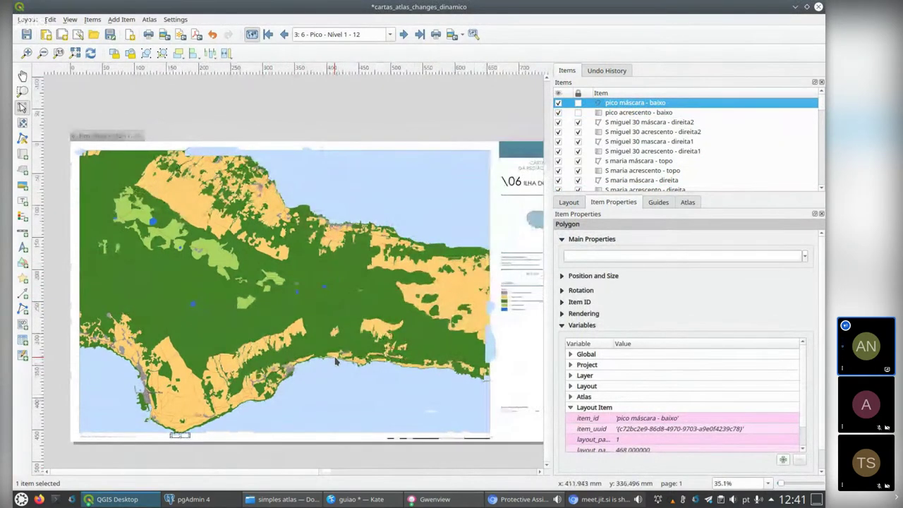
scroll(335, 361, down, 1)
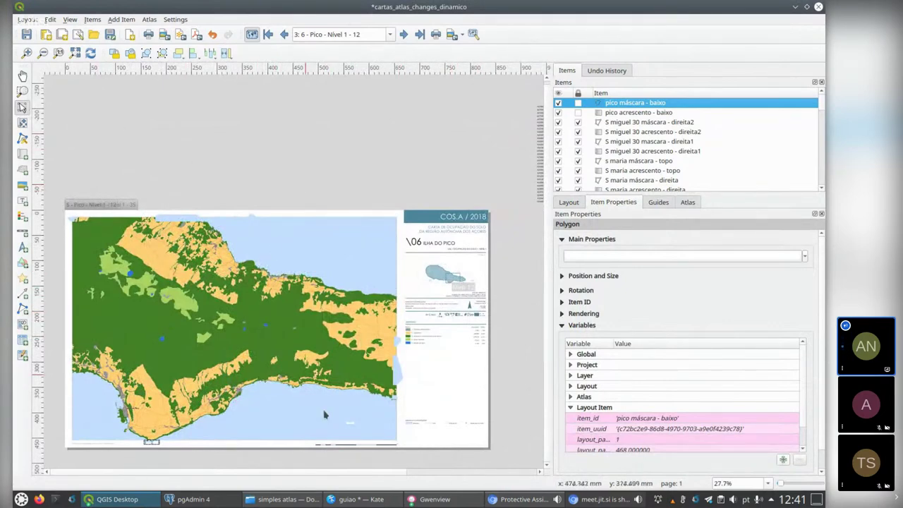
Switch to the cos_acores_print_2 project window and examine how the atlas_ocidental sheets spread across the islands
click(113, 498)
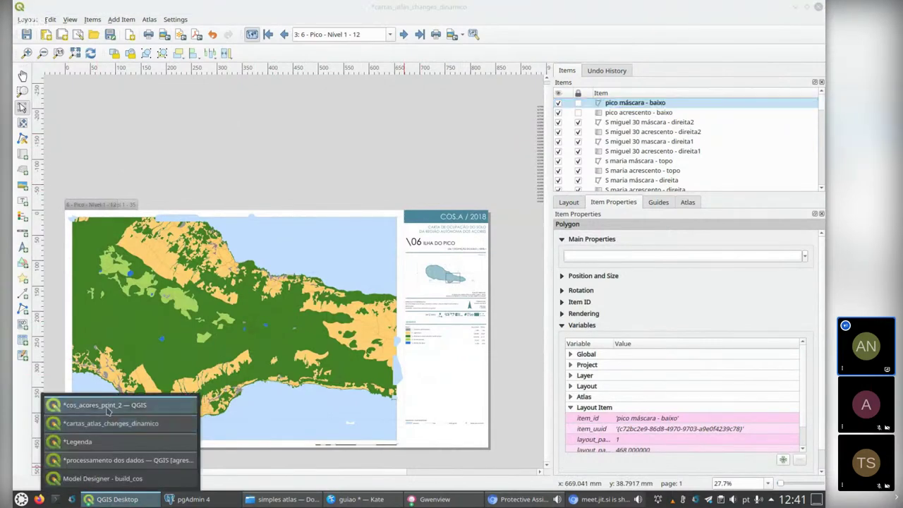
click(106, 405)
scroll(393, 235, down, 5)
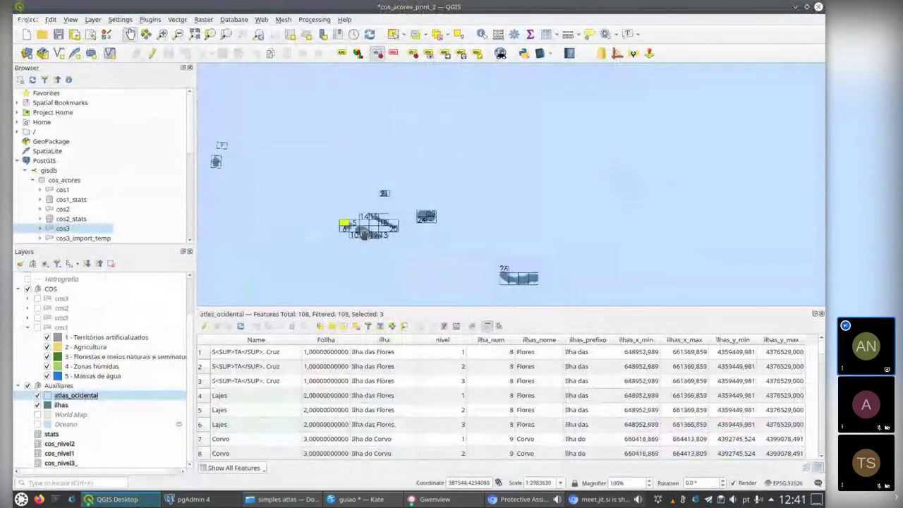
scroll(392, 240, up, 2)
drag(389, 244, 551, 193)
scroll(506, 209, down, 1)
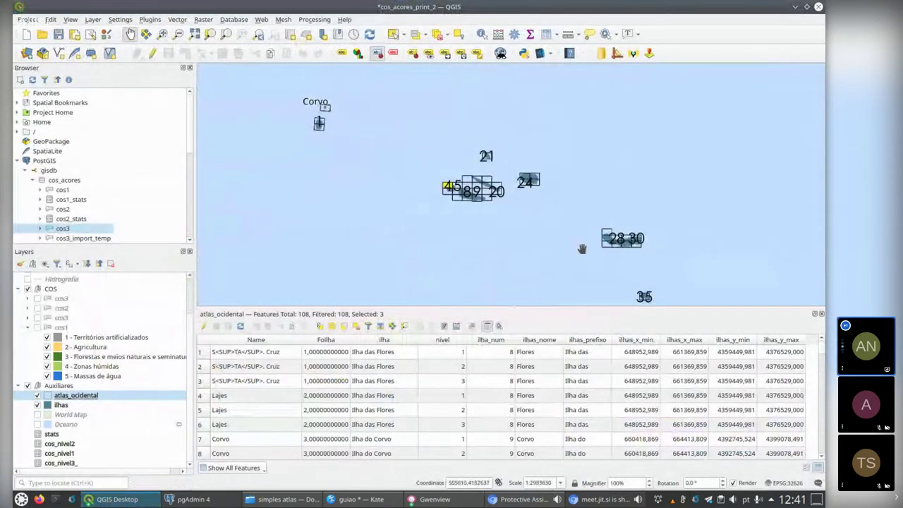
drag(529, 240, 538, 235)
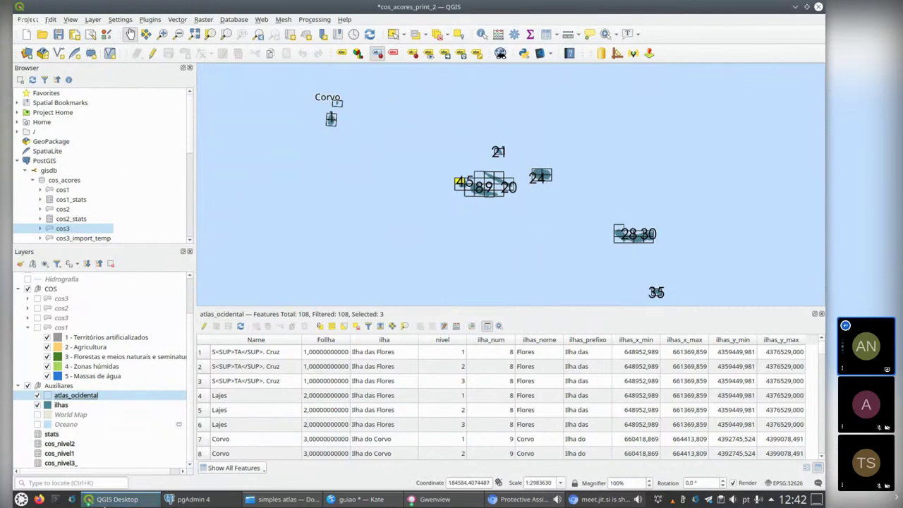
Return to the cartas_atlas_changes_dinamico layout and examine the main map's data-defined CRS expression based on ilha_num
click(119, 500)
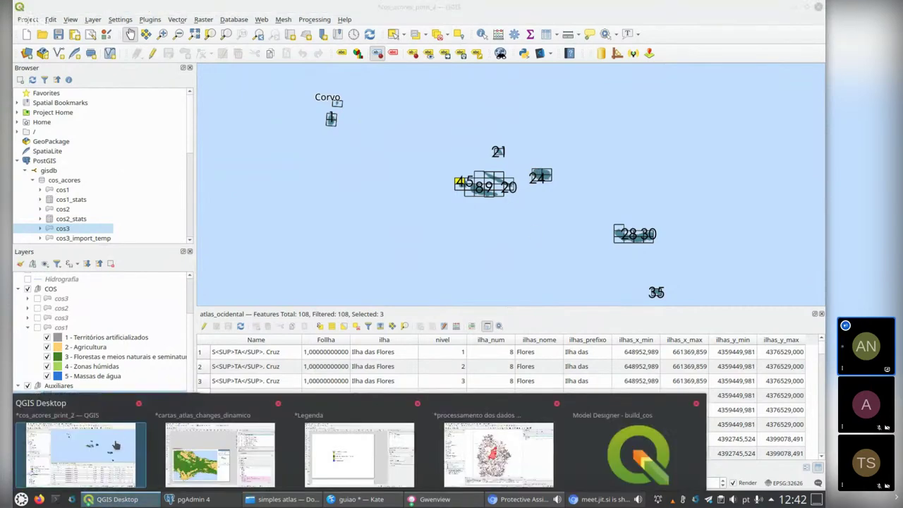
click(185, 446)
click(311, 262)
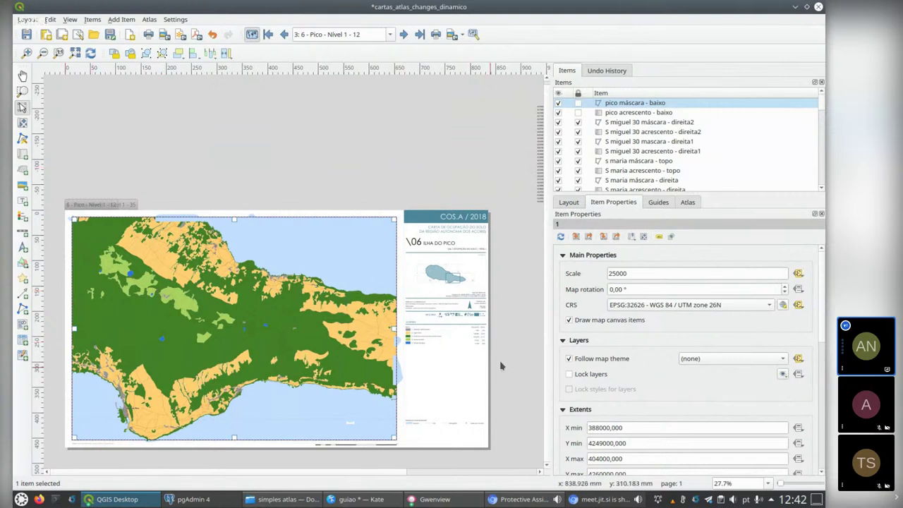
click(803, 307)
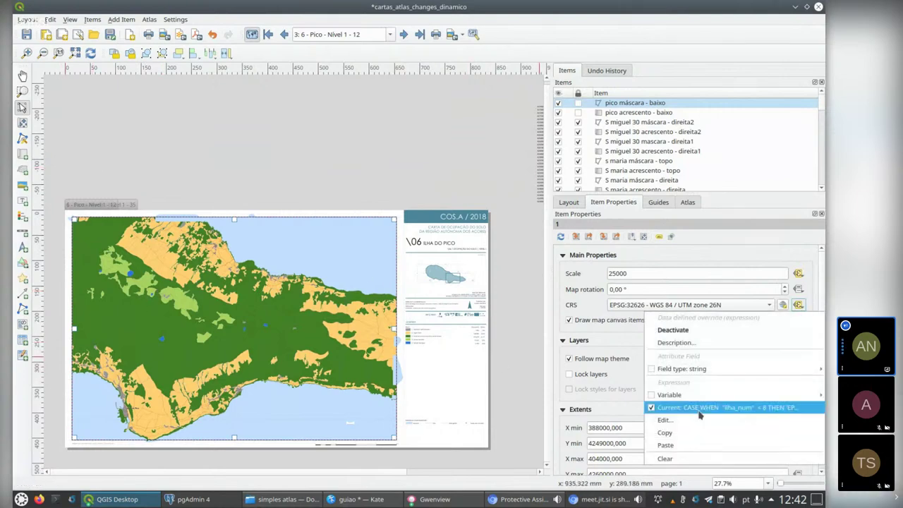
click(522, 374)
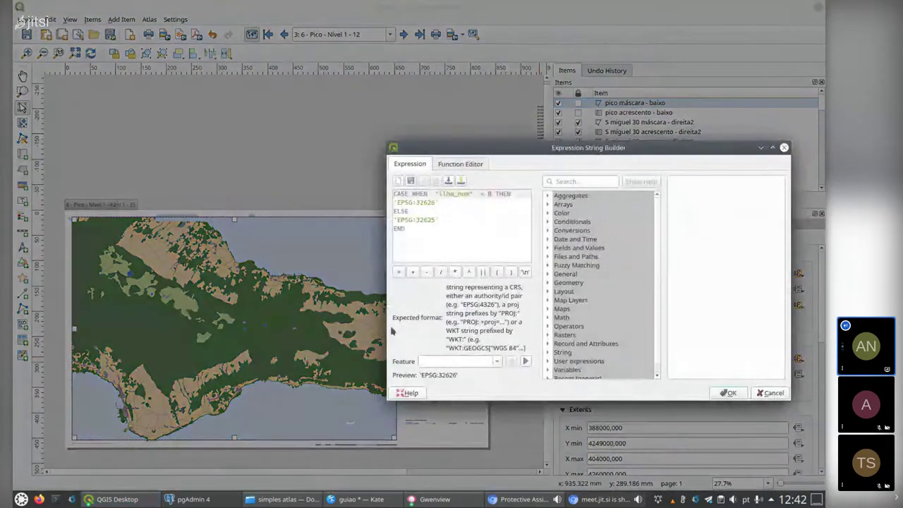
drag(405, 231, 389, 192)
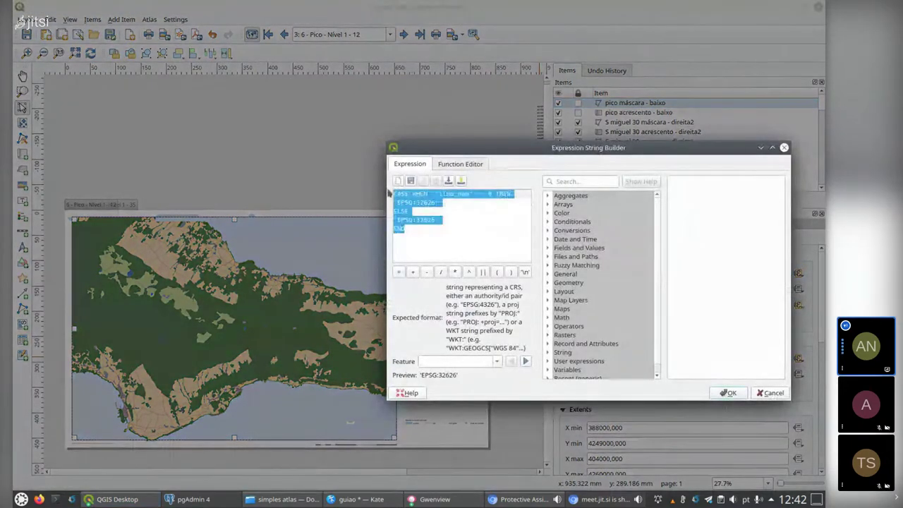
click(486, 194)
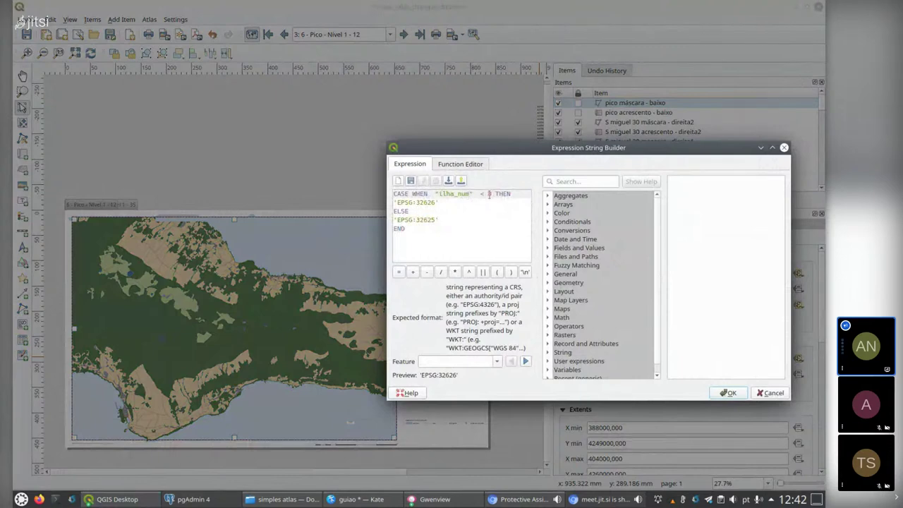
drag(437, 203, 391, 204)
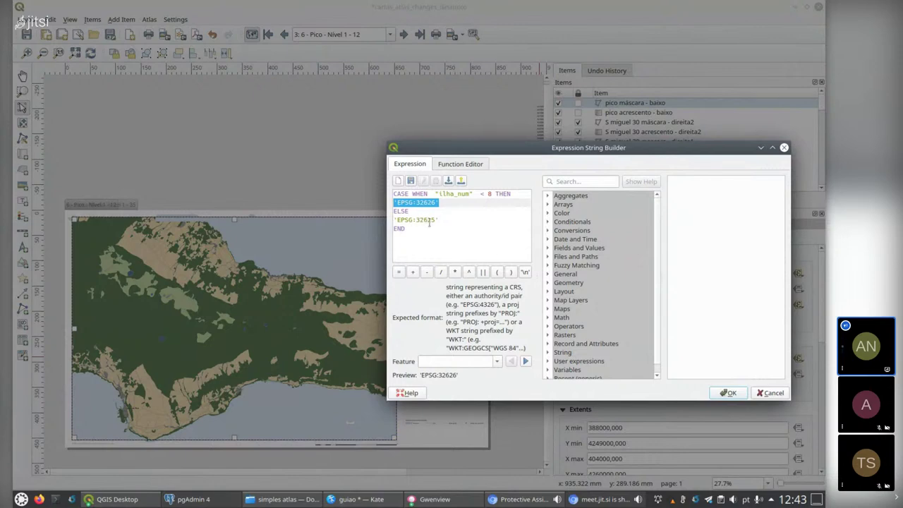
click(770, 393)
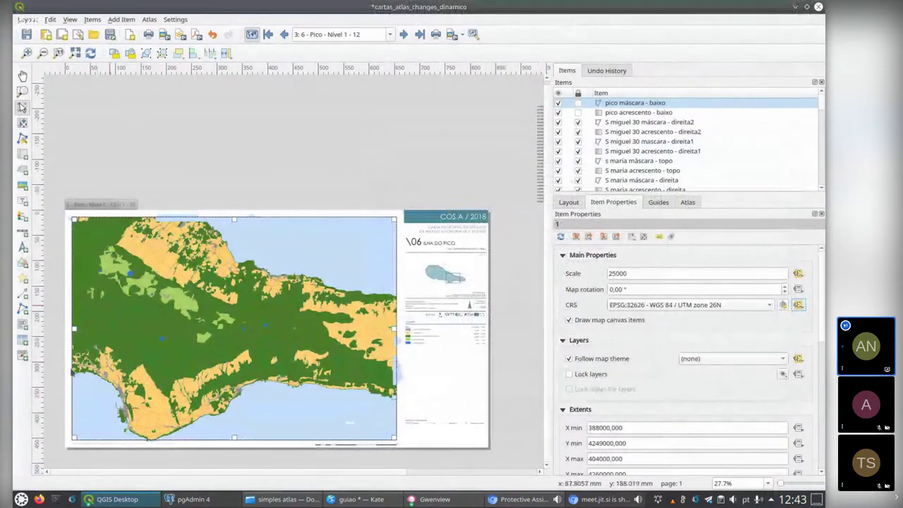
Switch the atlas preview to 80: 9 - Corvo - Nível 1 - 3 and view its main map
scroll(88, 444, up, 1)
scroll(88, 444, up, 2)
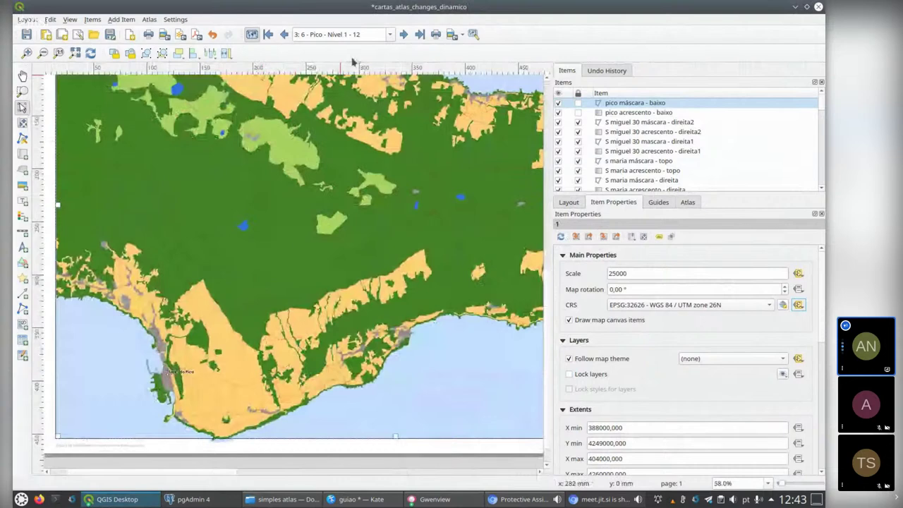
click(390, 34)
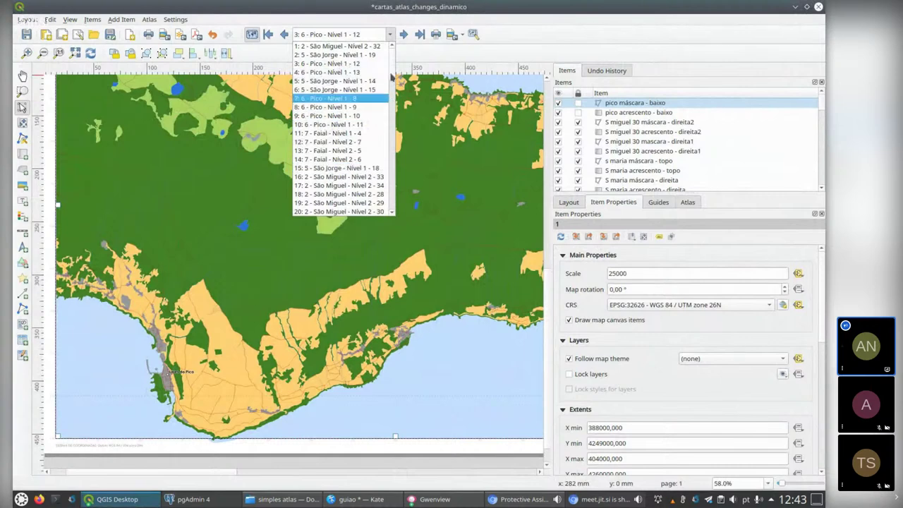
drag(391, 76, 393, 197)
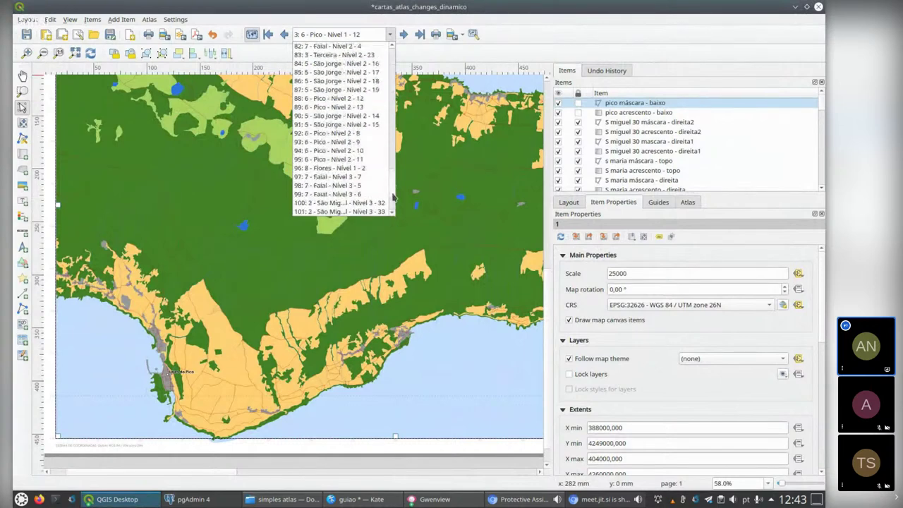
scroll(355, 124, up, 4)
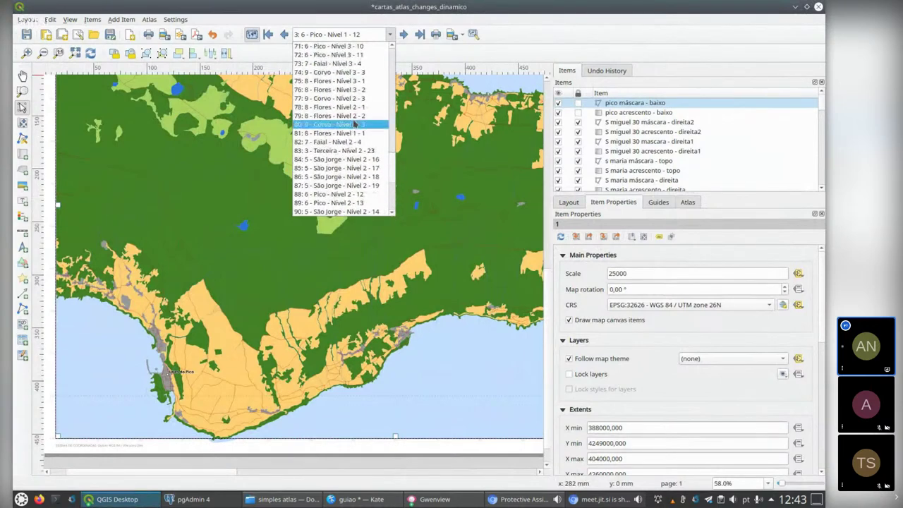
key(Escape)
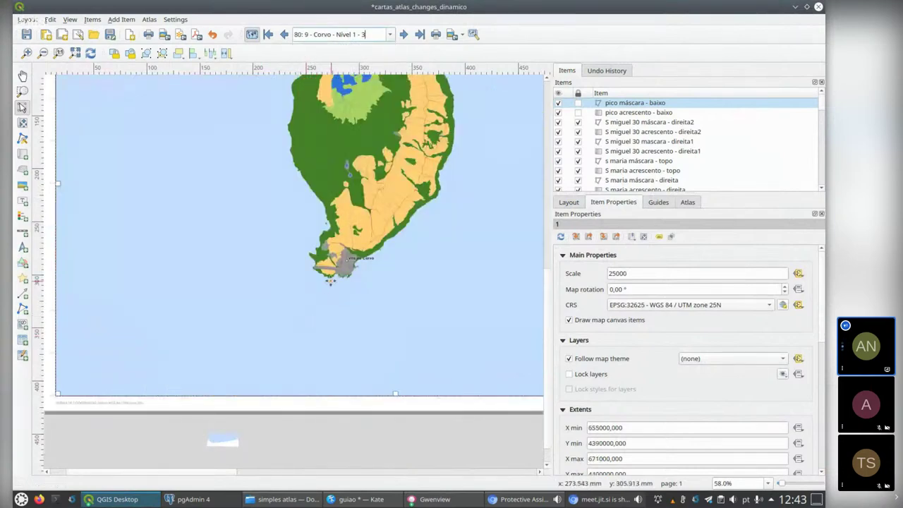
scroll(330, 280, down, 2)
scroll(331, 279, down, 1)
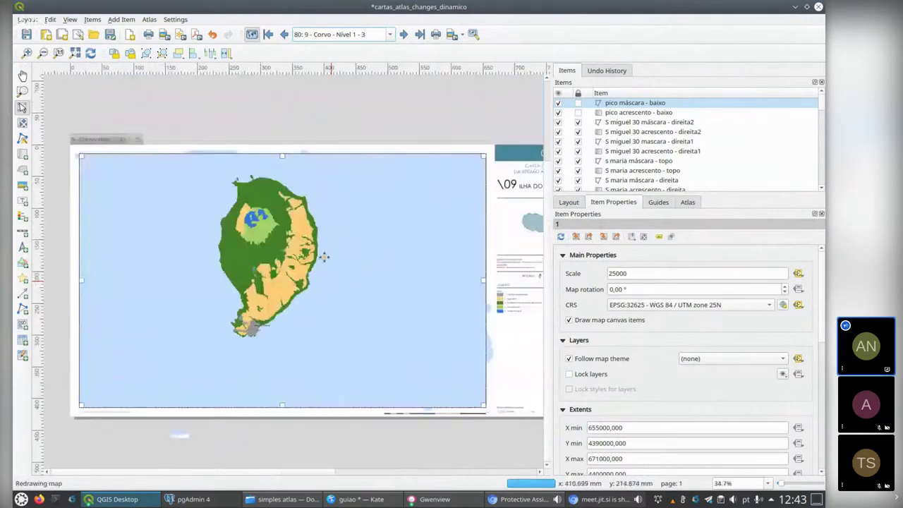
scroll(355, 265, down, 1)
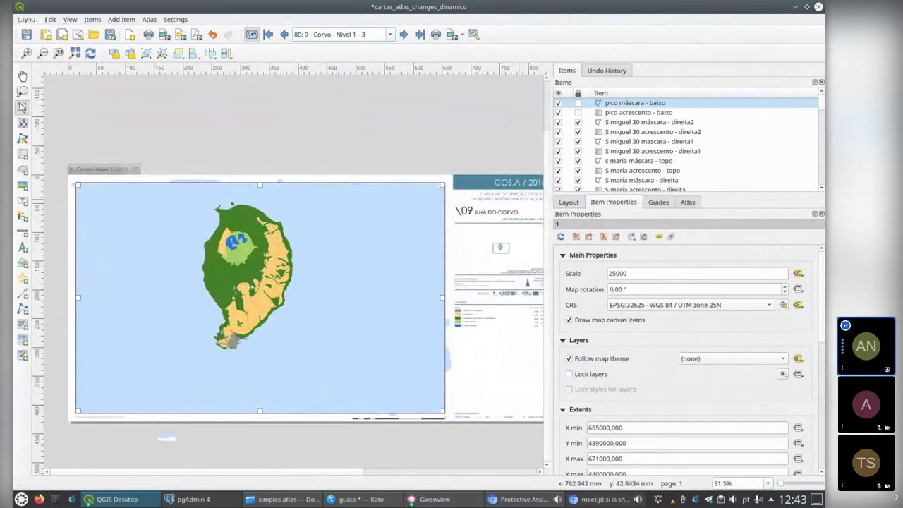
Select the island locator map beside the main map and switch the atlas preview to 84: 5 - São Jorge - Nível 2 - 16
scroll(371, 212, right, 5)
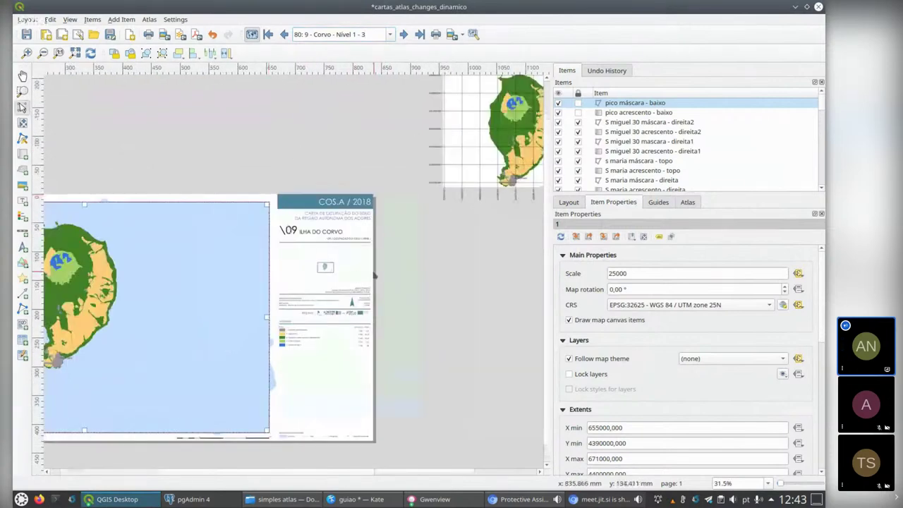
click(346, 272)
click(390, 34)
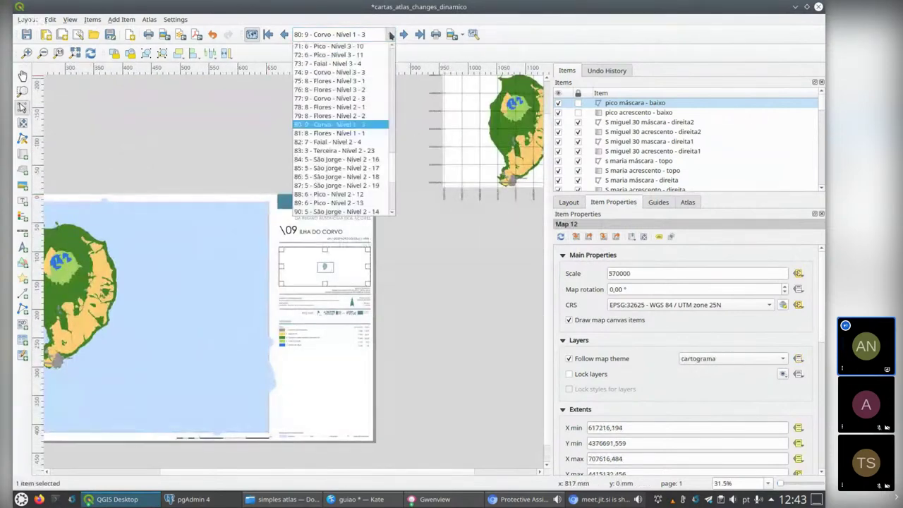
click(308, 284)
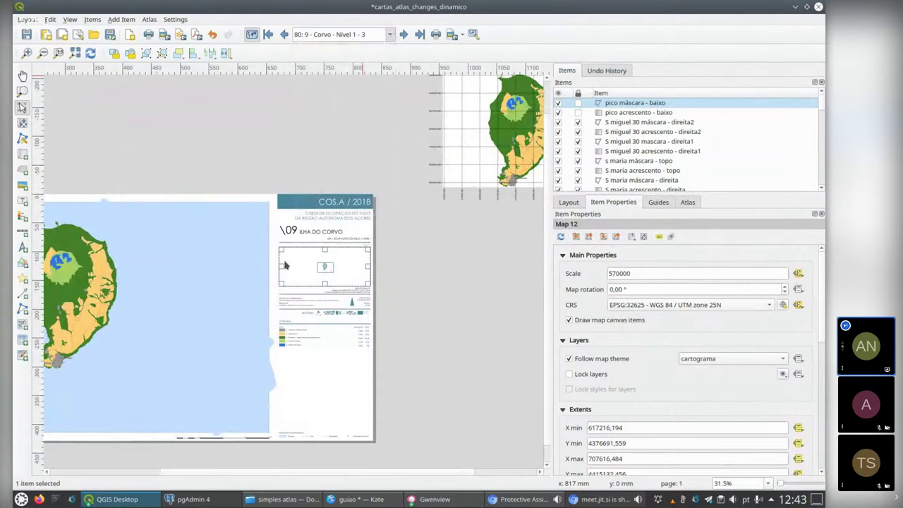
key(Down)
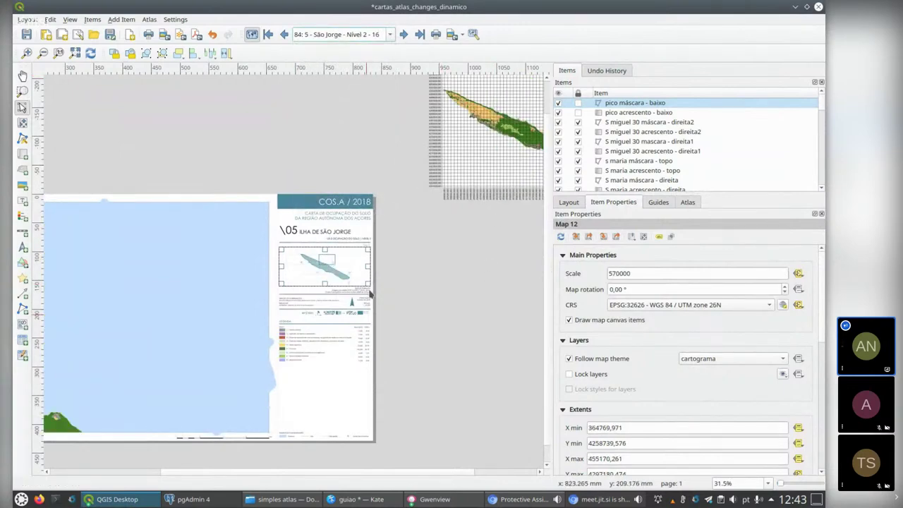
drag(444, 295, 417, 306)
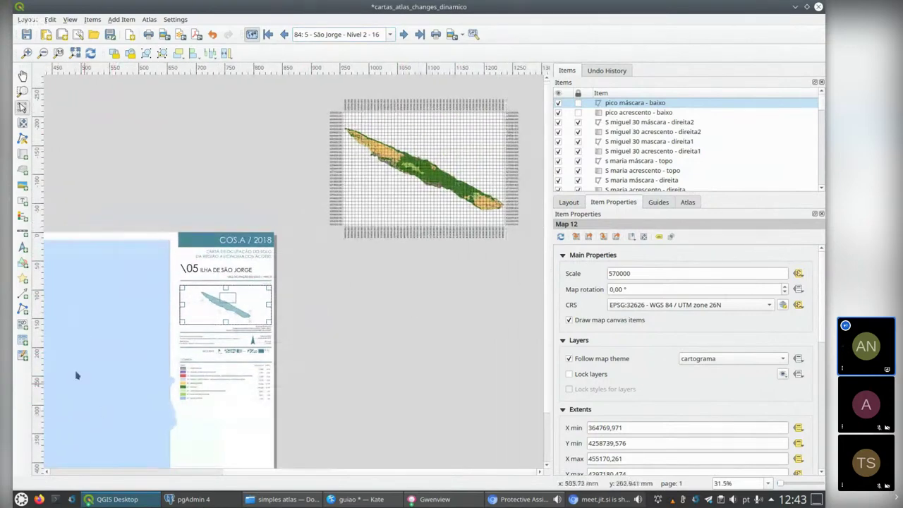
scroll(149, 376, up, 2)
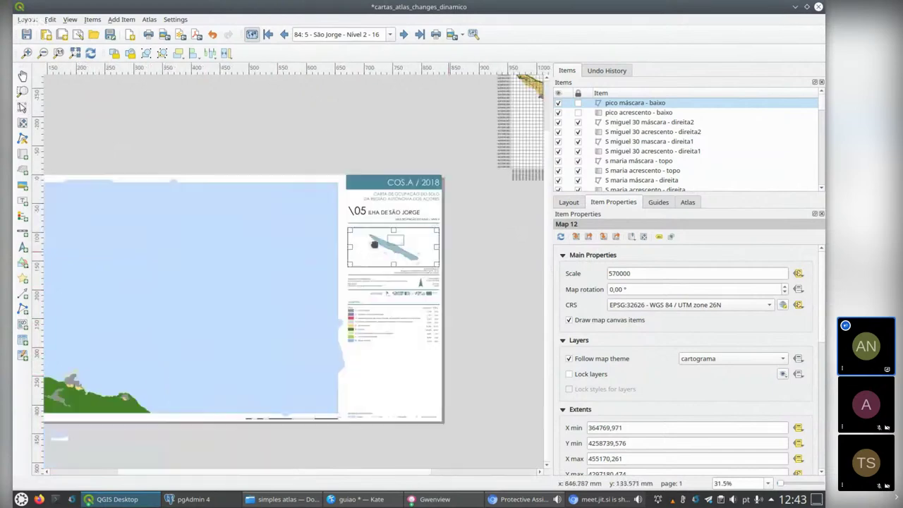
key(v)
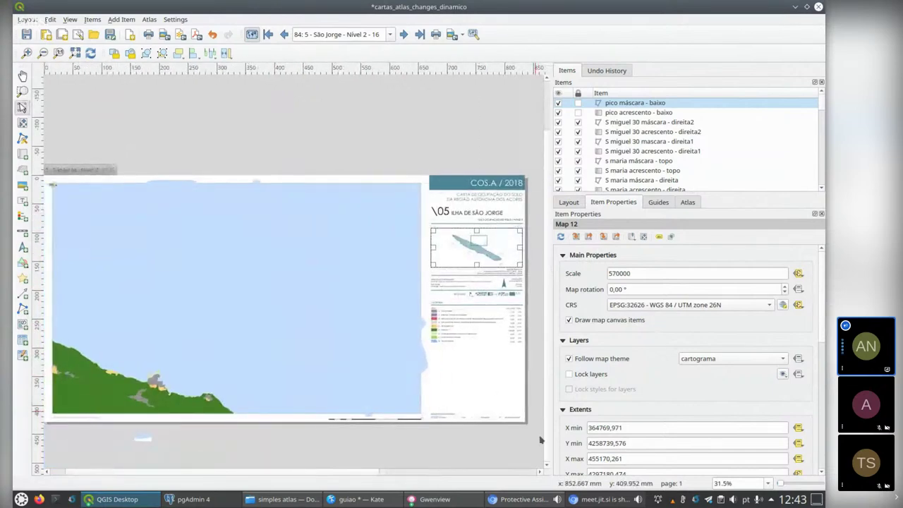